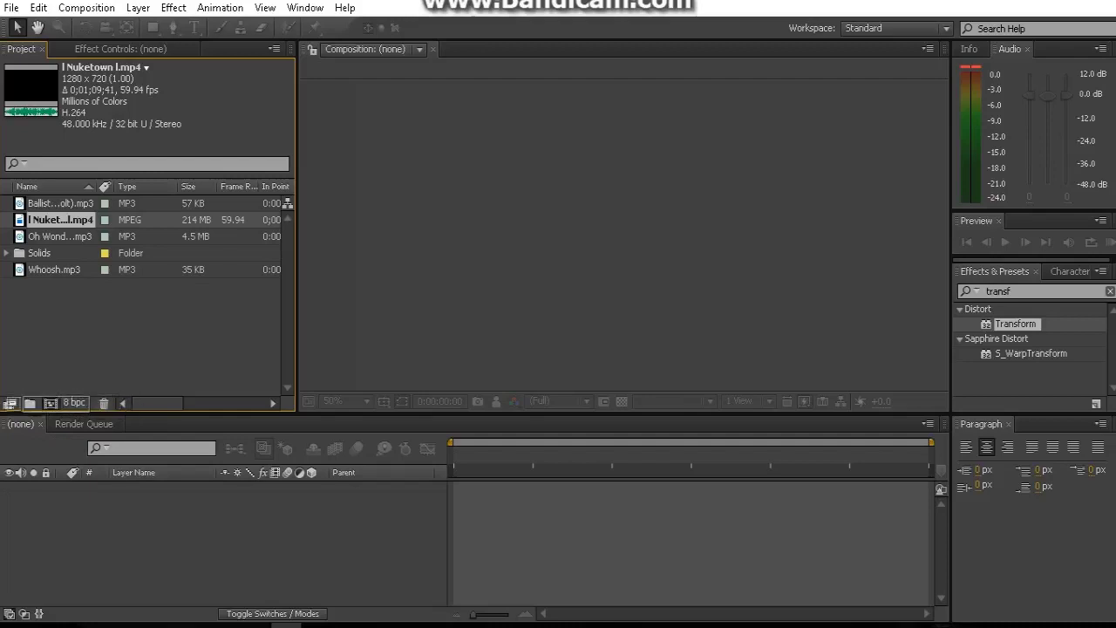
Create Comp 1 as a 1280×720, 30 fps composition lasting 30 seconds
drag(9, 403, 43, 288)
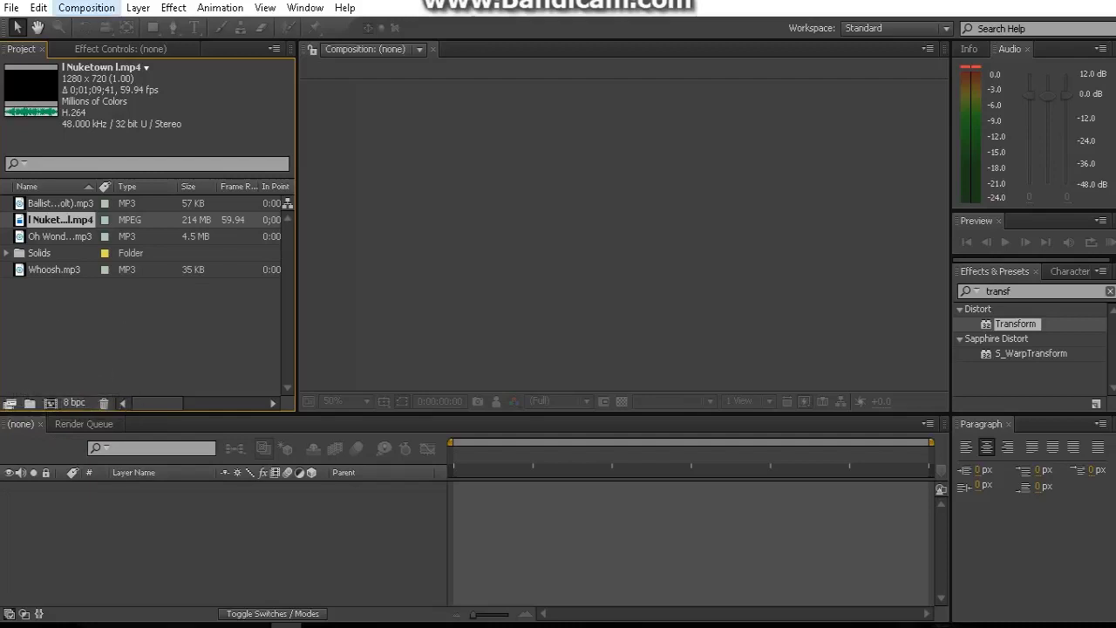
click(87, 8)
click(96, 28)
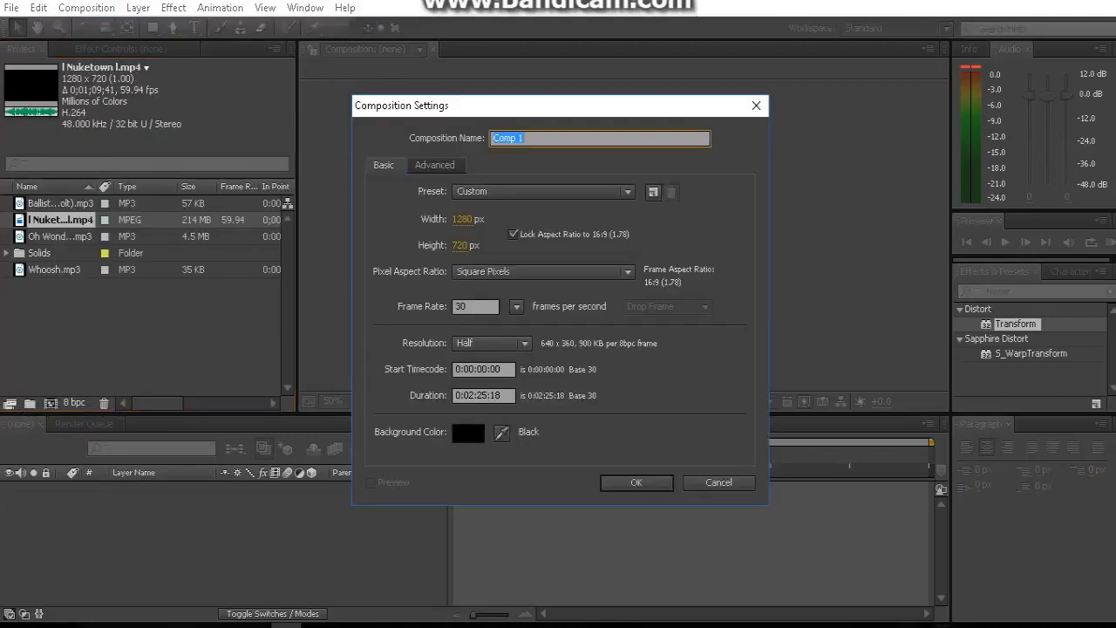
click(483, 395)
text(3000)
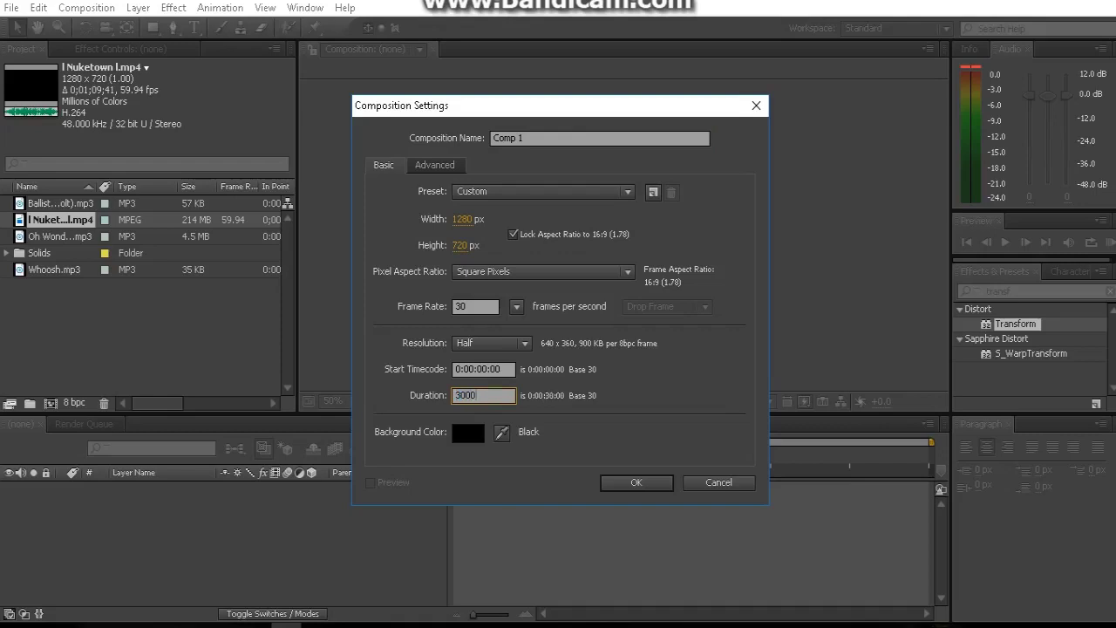
key(Return)
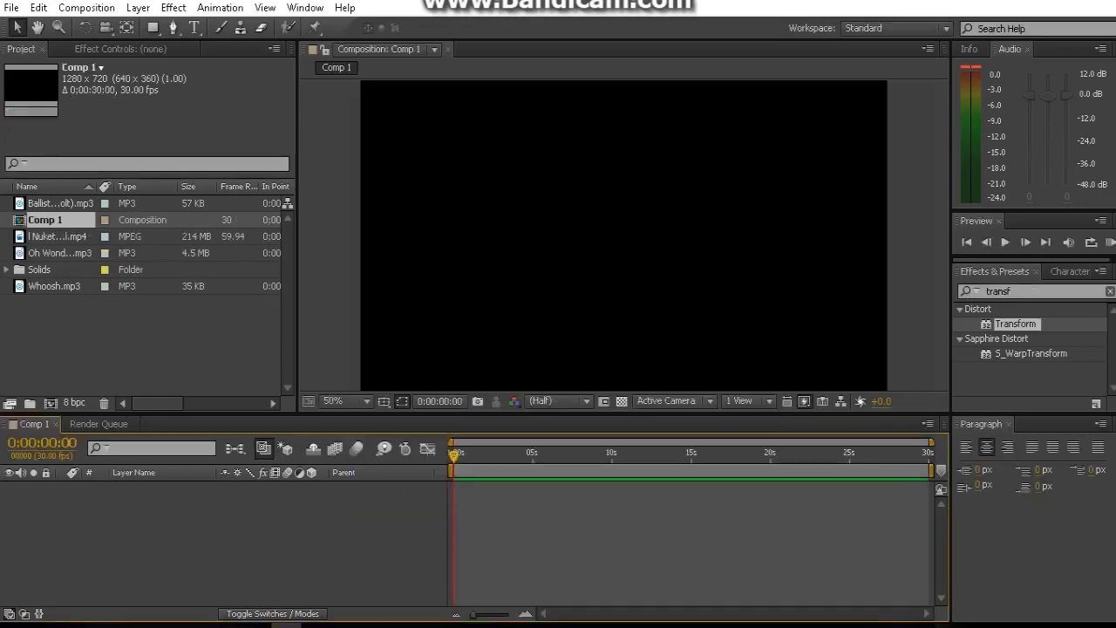
Add the I Nuketown I.mp4 gameplay clip and the Oh Wonder mp3 to Comp 1 as layers
drag(56, 236, 140, 495)
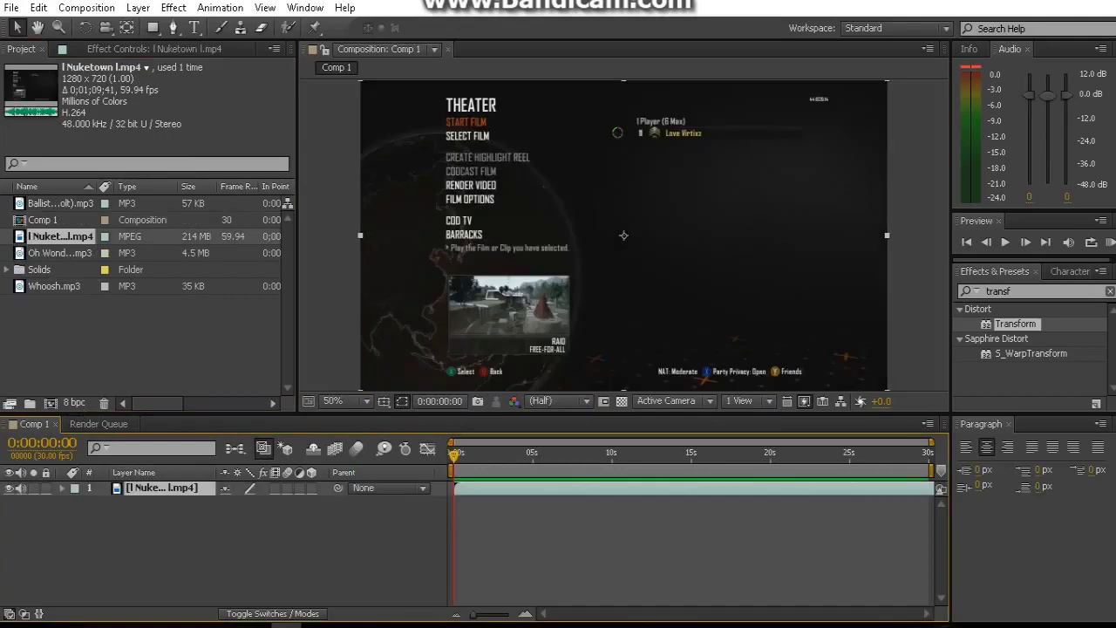
click(52, 253)
drag(53, 253, 209, 538)
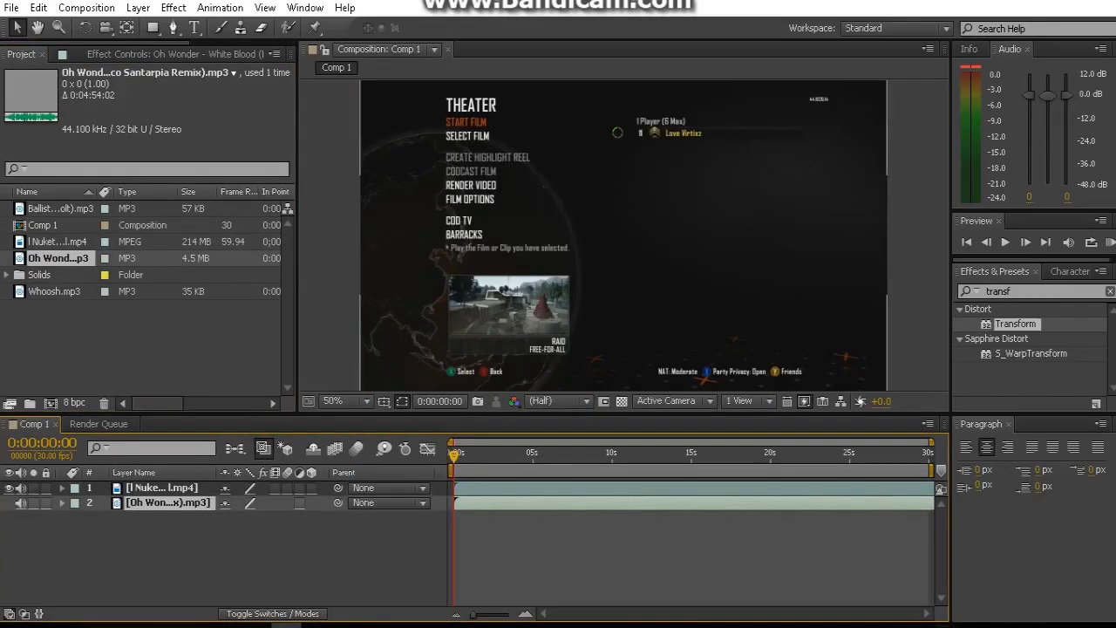
click(161, 487)
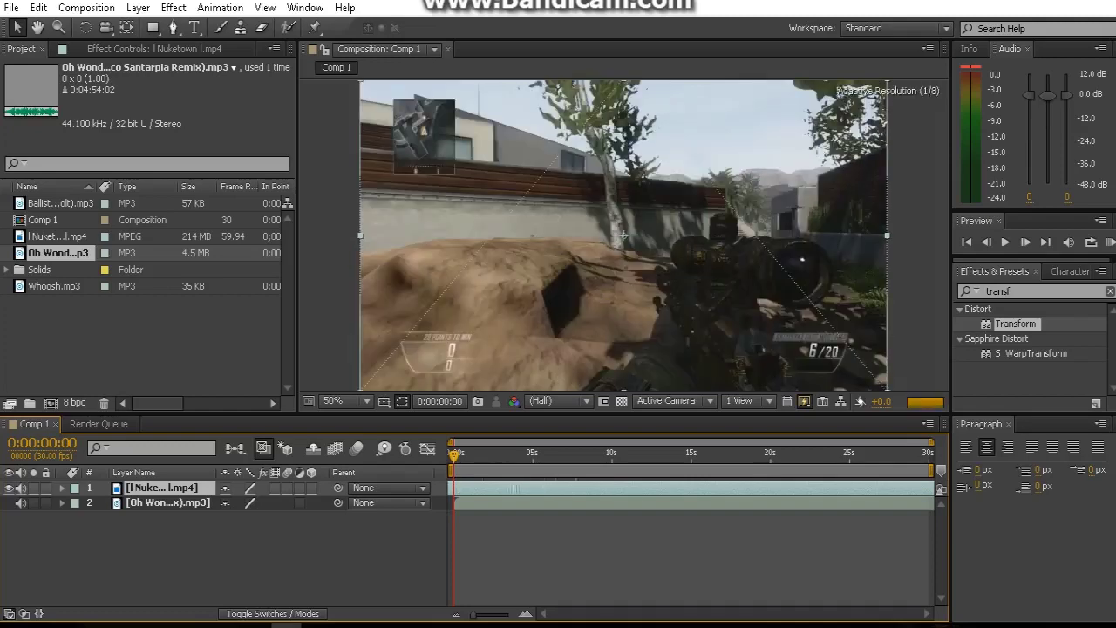
key(semicolon)
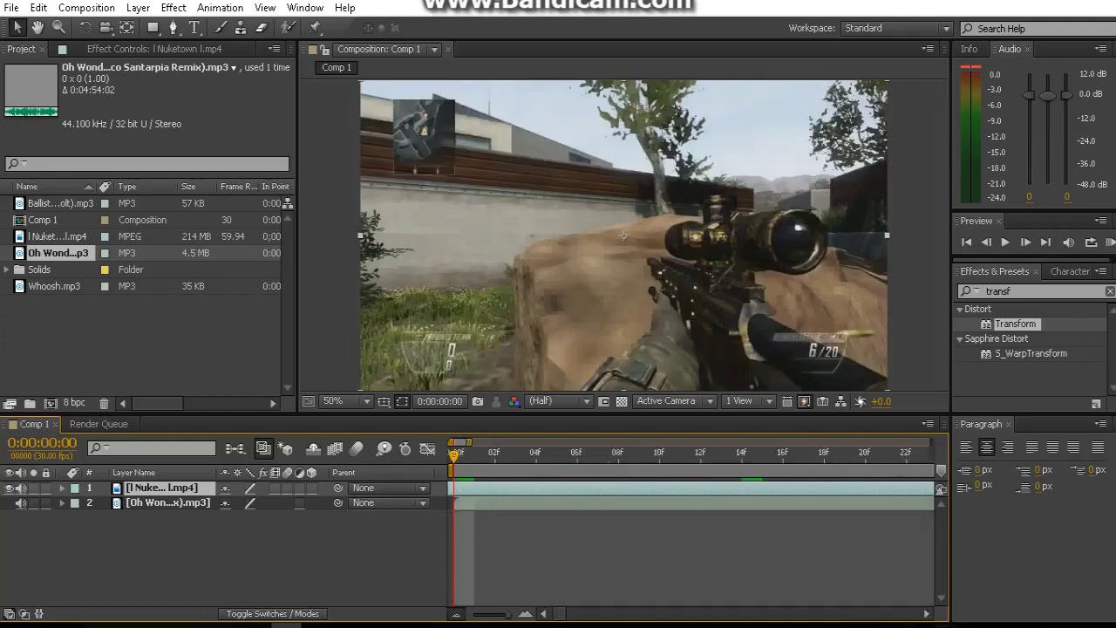
key(semicolon)
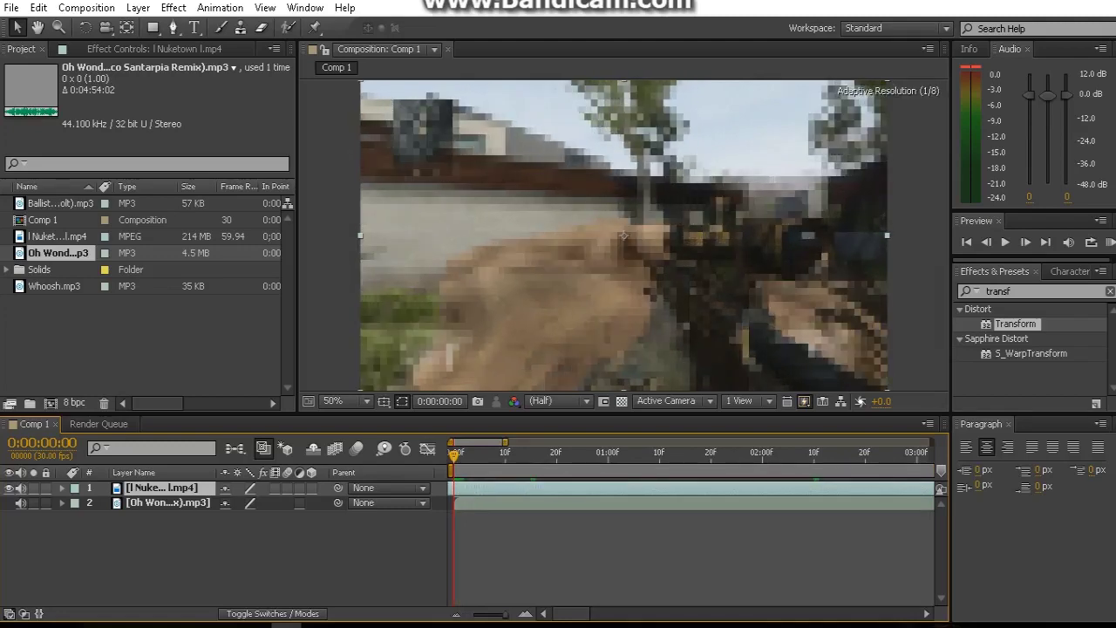
click(41, 442)
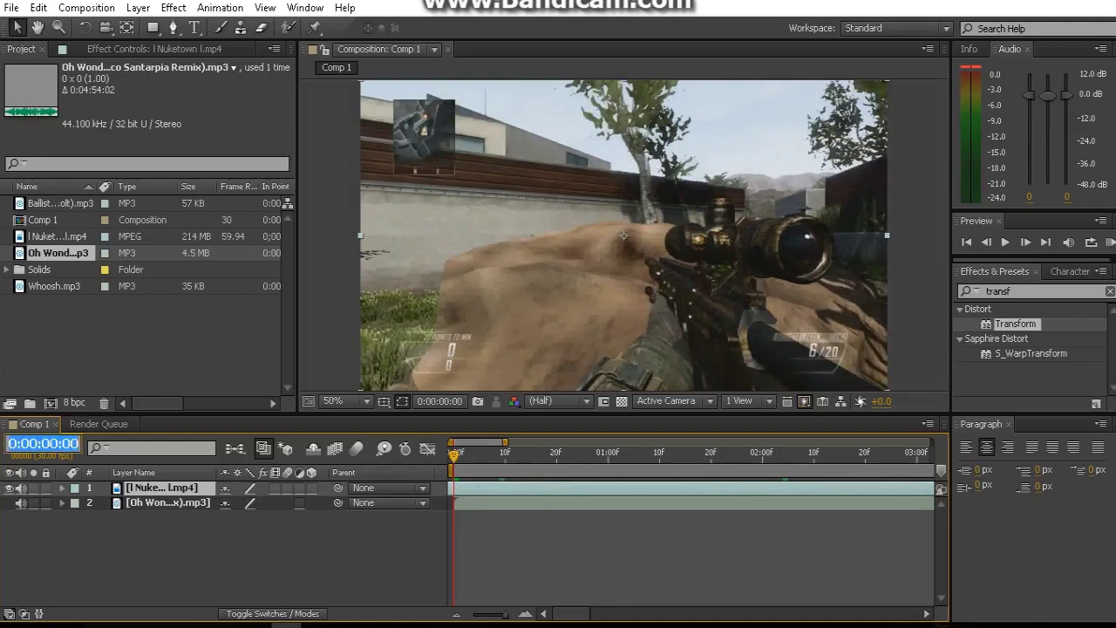
text(130)
key(Return)
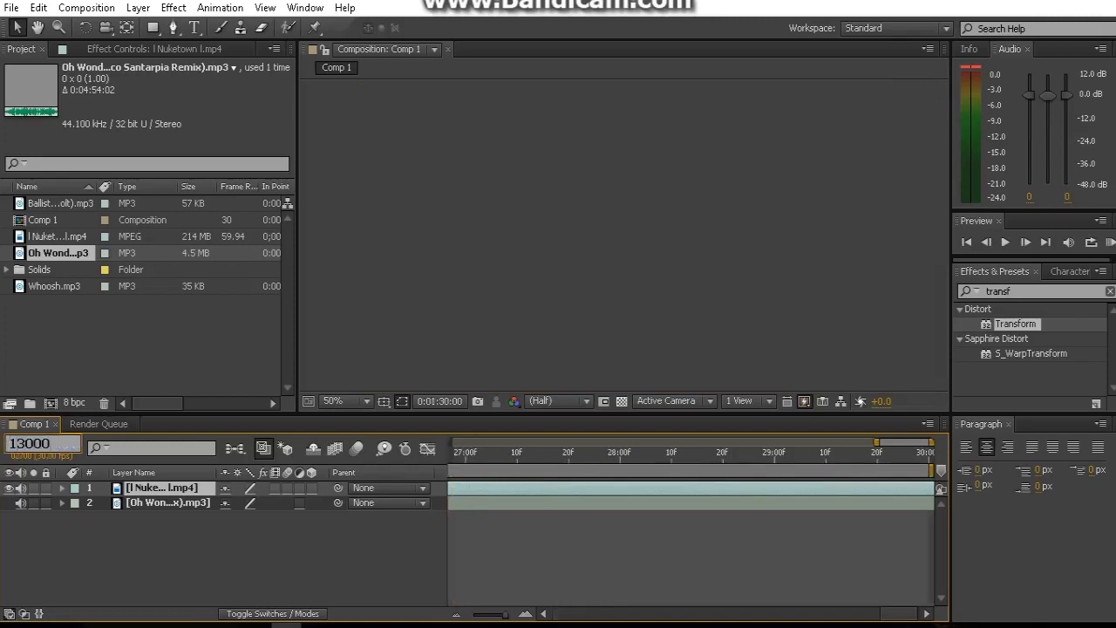
click(167, 502)
key(ctrl+d)
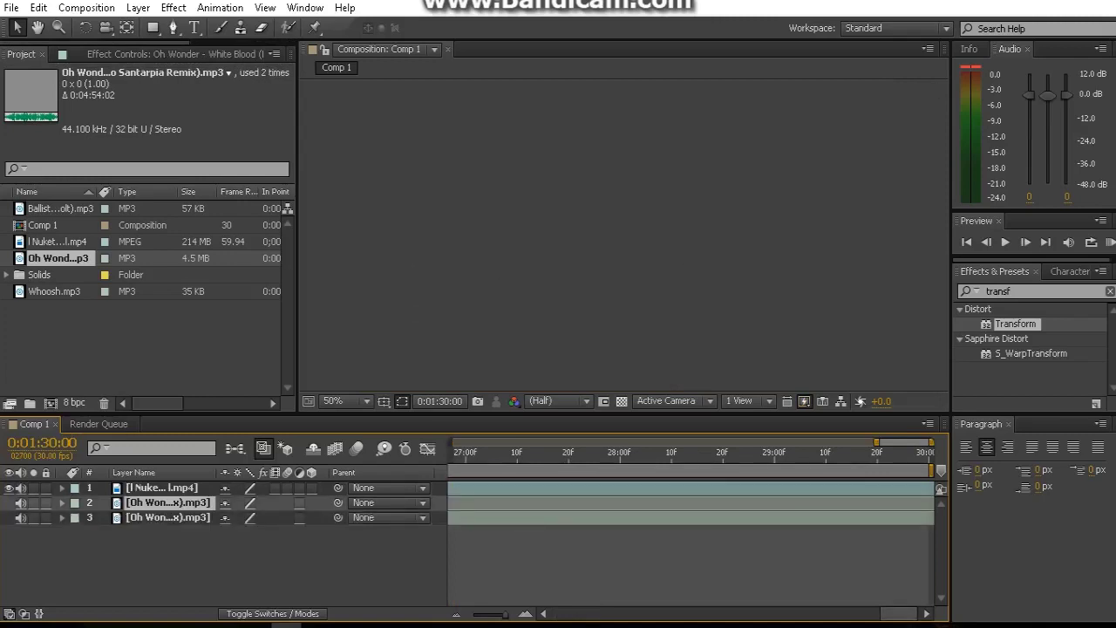
key(Home)
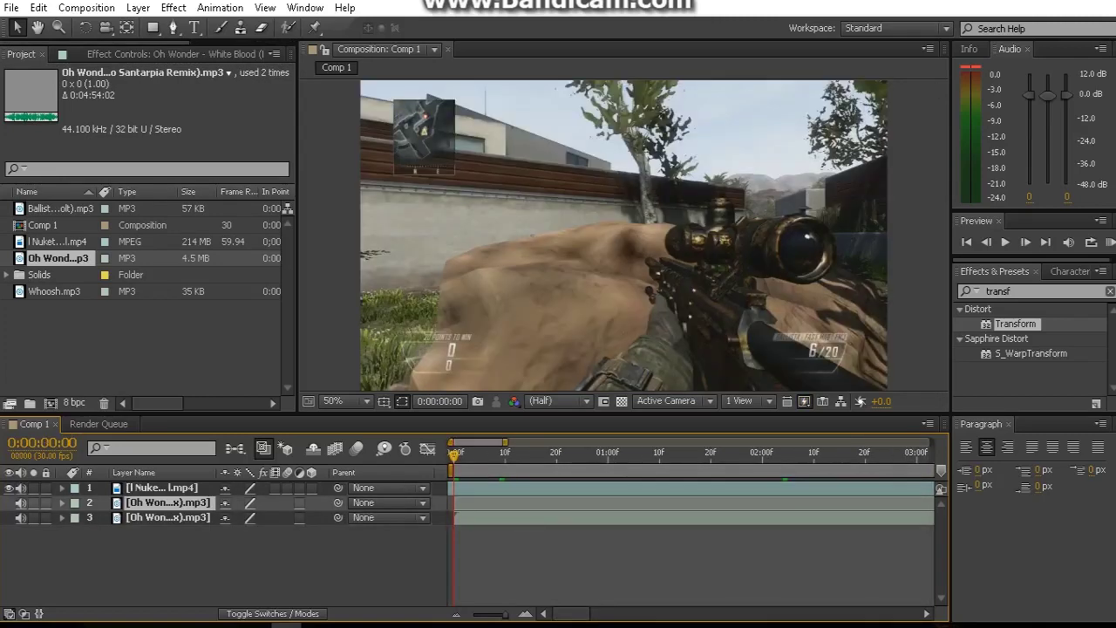
key(Delete)
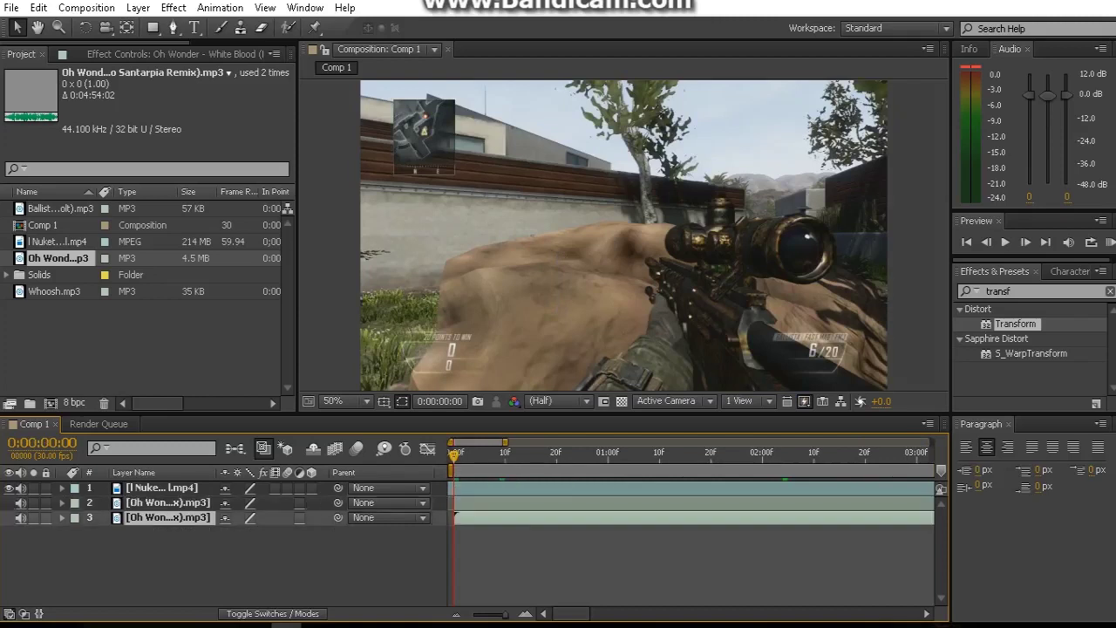
click(167, 502)
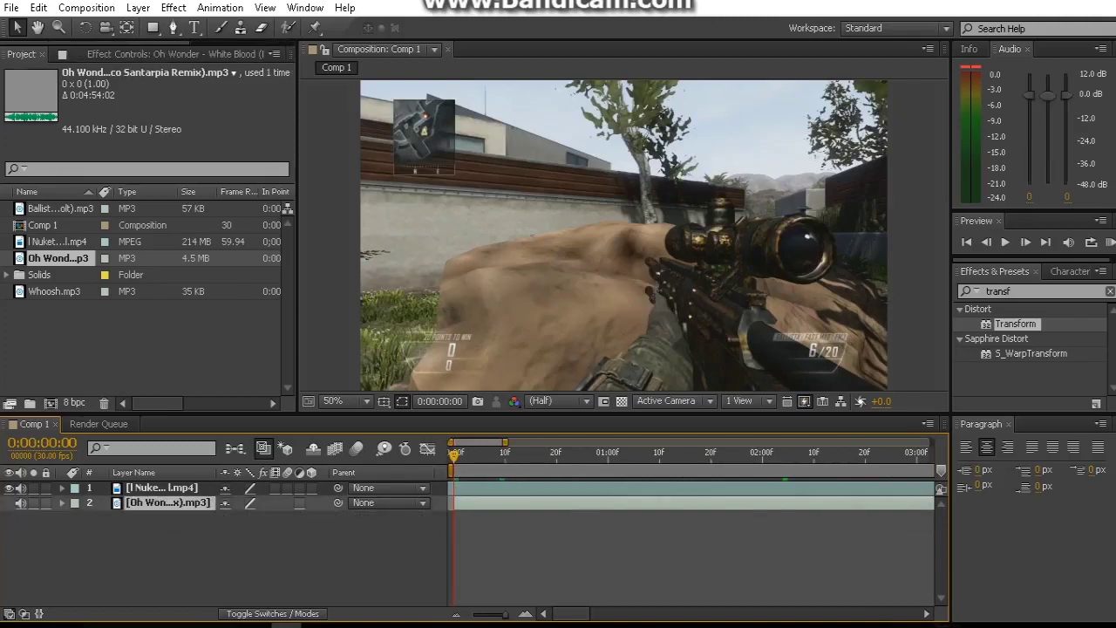
Show the Oh Wonder track's waveform and preview it shifted slightly later
key(l)
key(l)
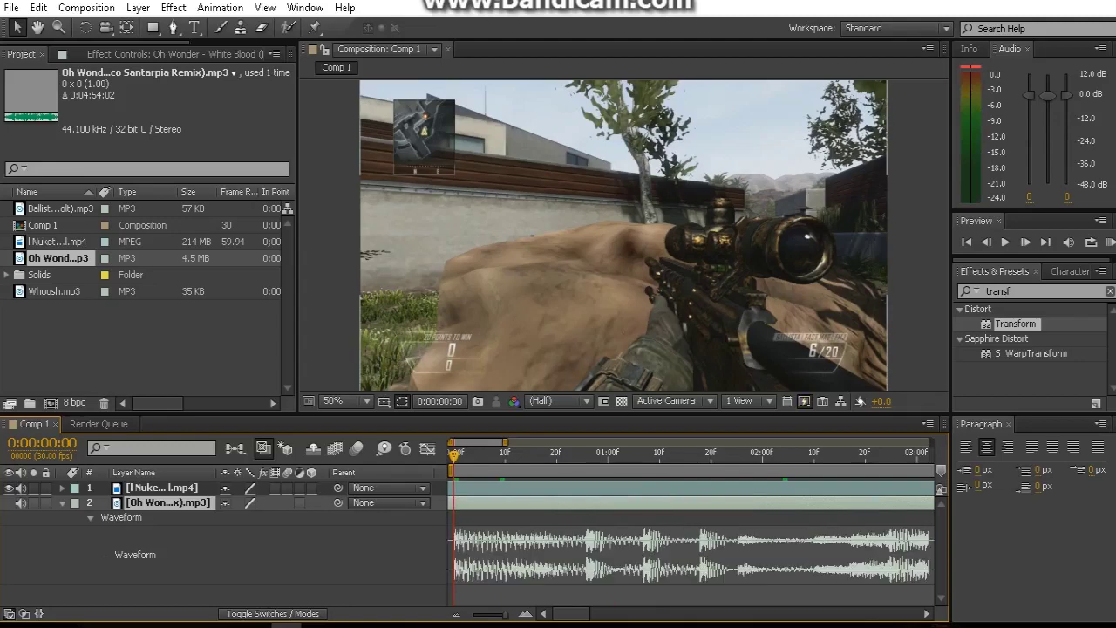
drag(453, 503, 931, 502)
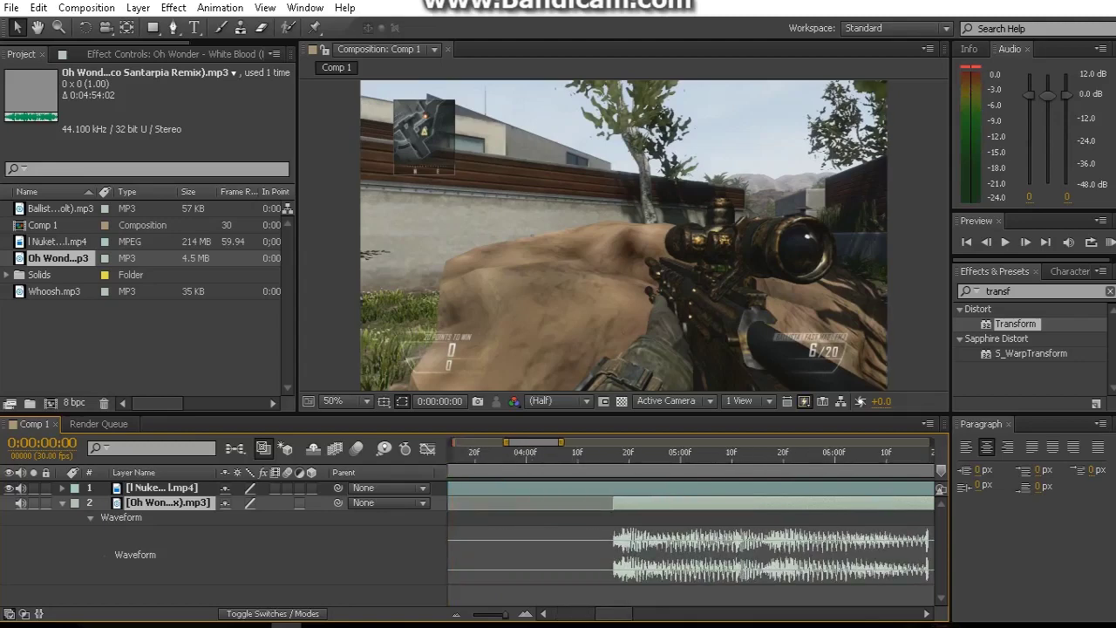
key(ctrl+z)
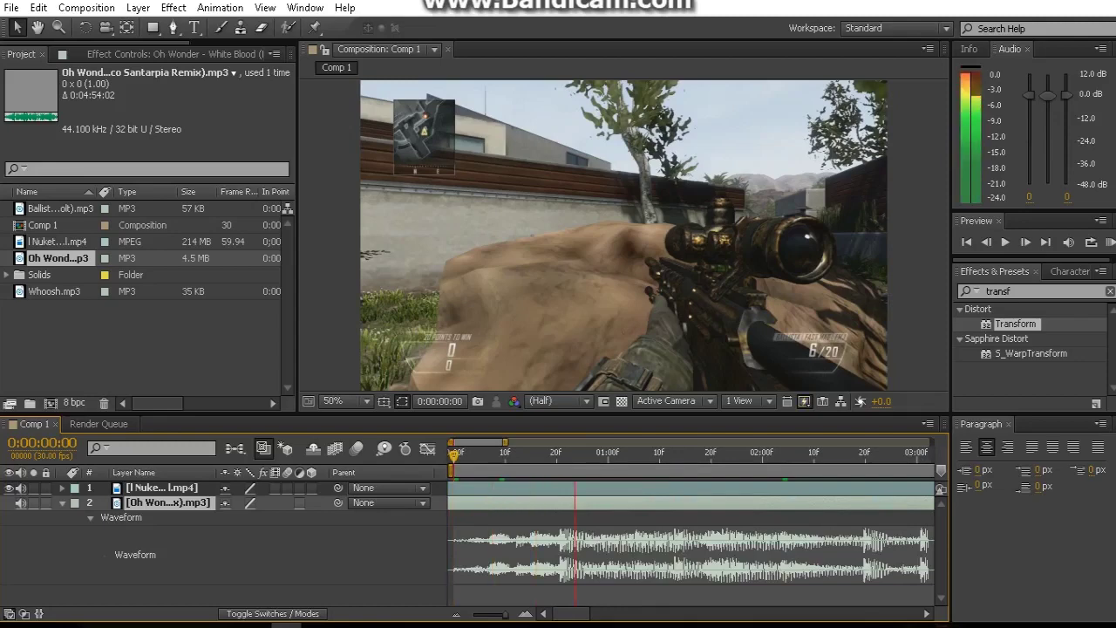
drag(462, 503, 611, 503)
key(KP_Decimal)
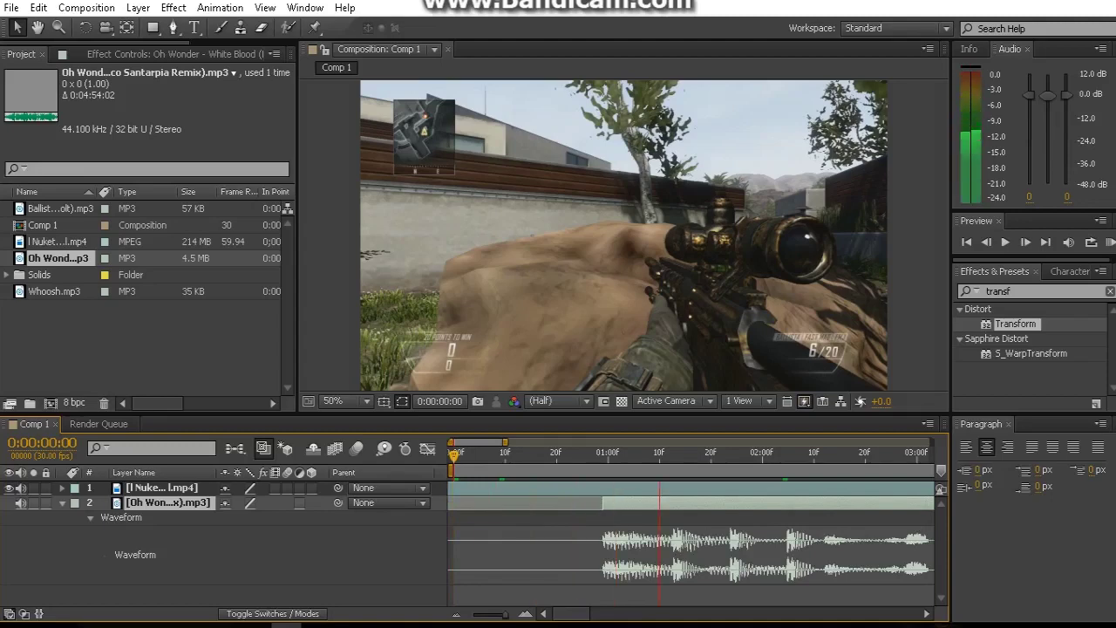
Return the music to start at zero and preview to find the beat near 0:00:01:11
key(bracketleft)
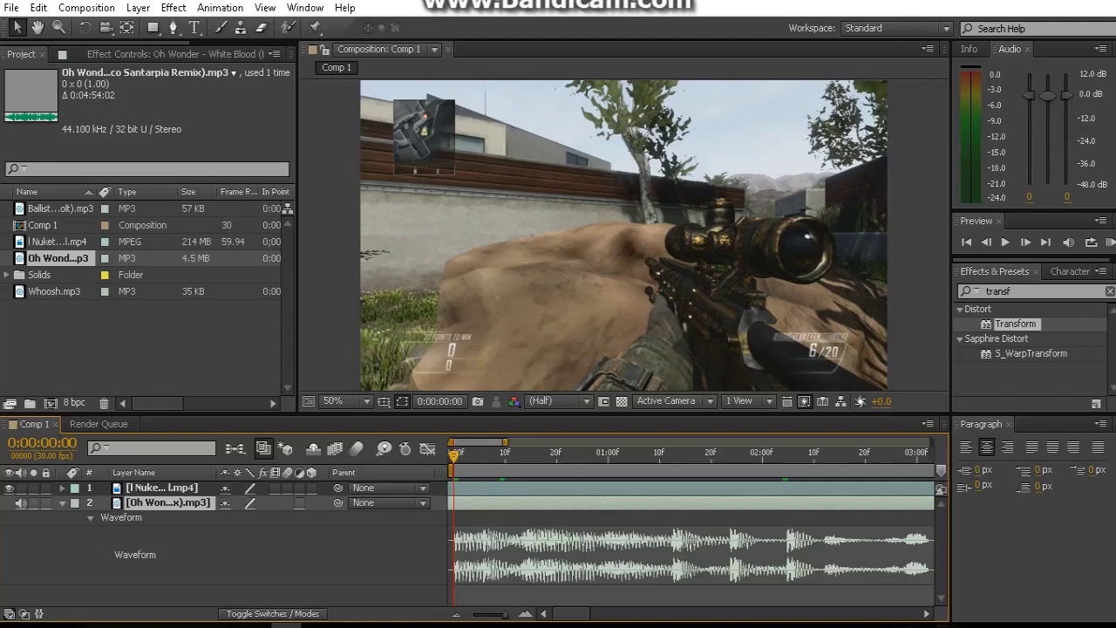
key(ctrl+z)
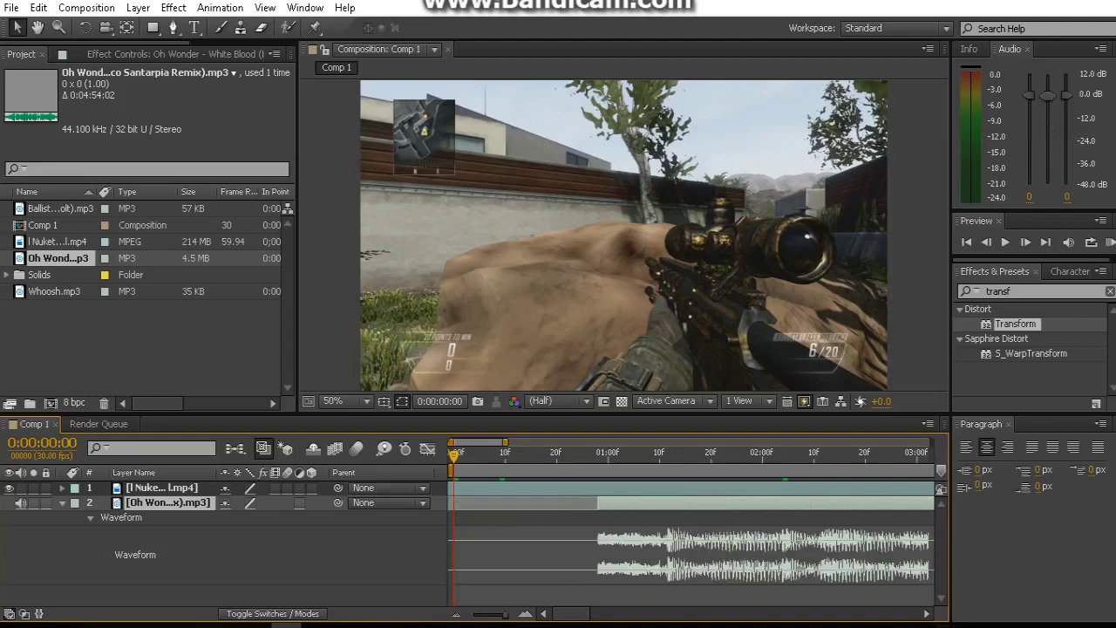
key(bracketleft)
key(KP_Decimal)
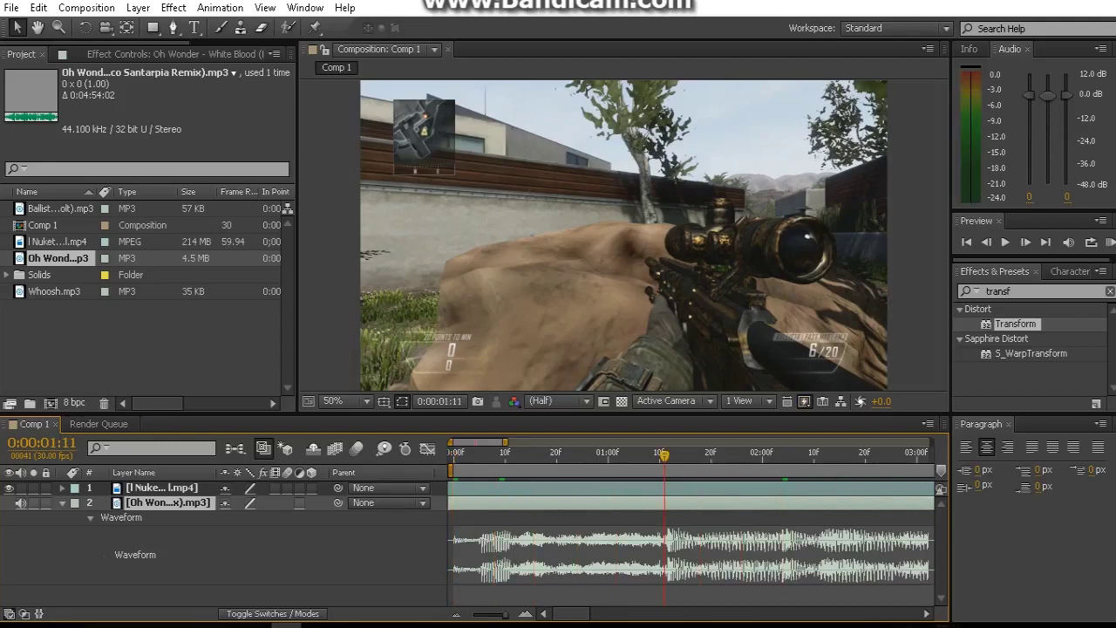
Try trimming and splitting the gameplay clip at the beat, then undo both attempts
key(Page_Down)
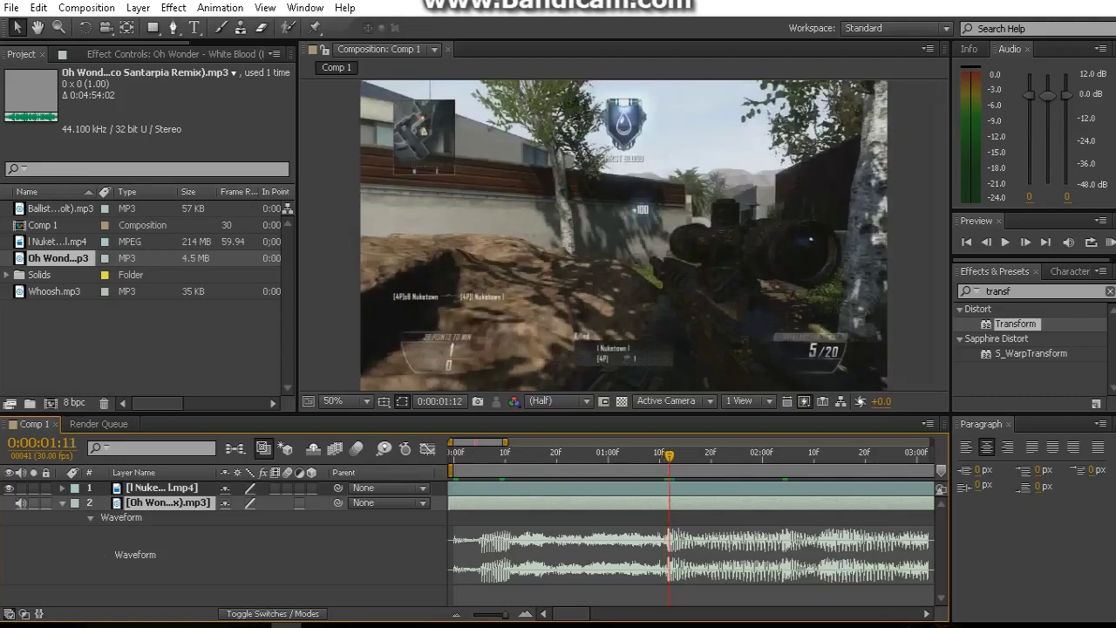
key(Page_Up)
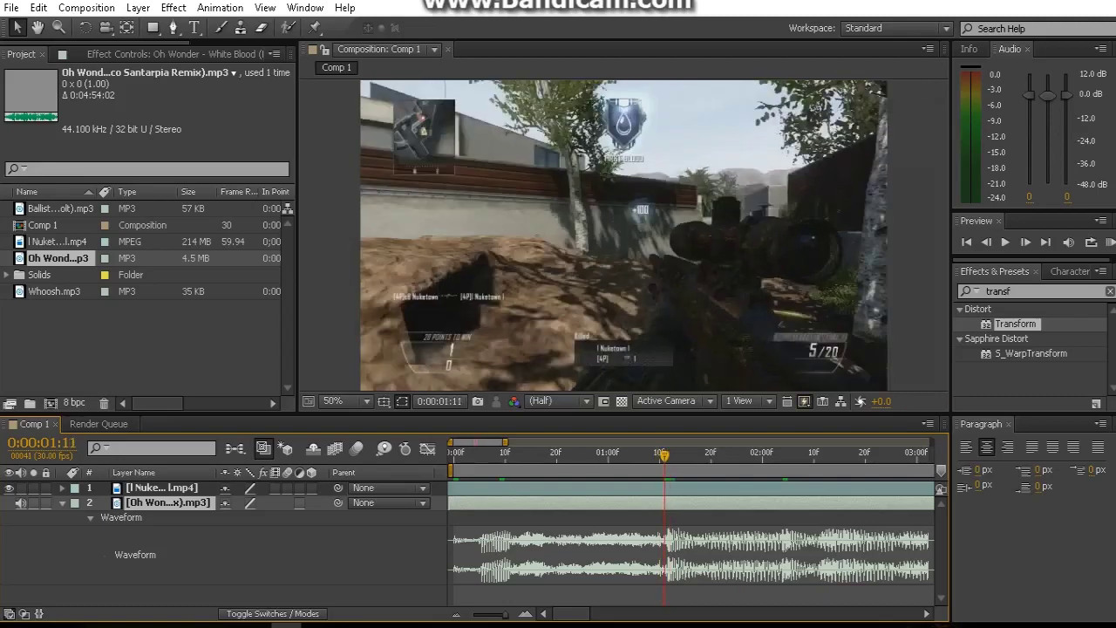
click(162, 487)
key(alt+bracketleft)
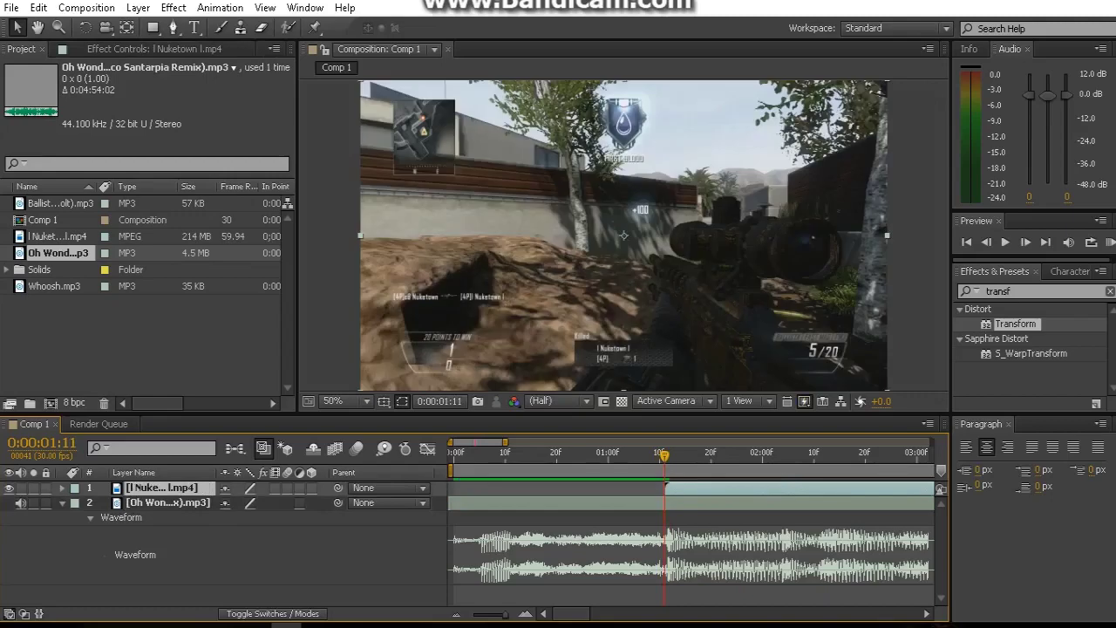
key(ctrl+z)
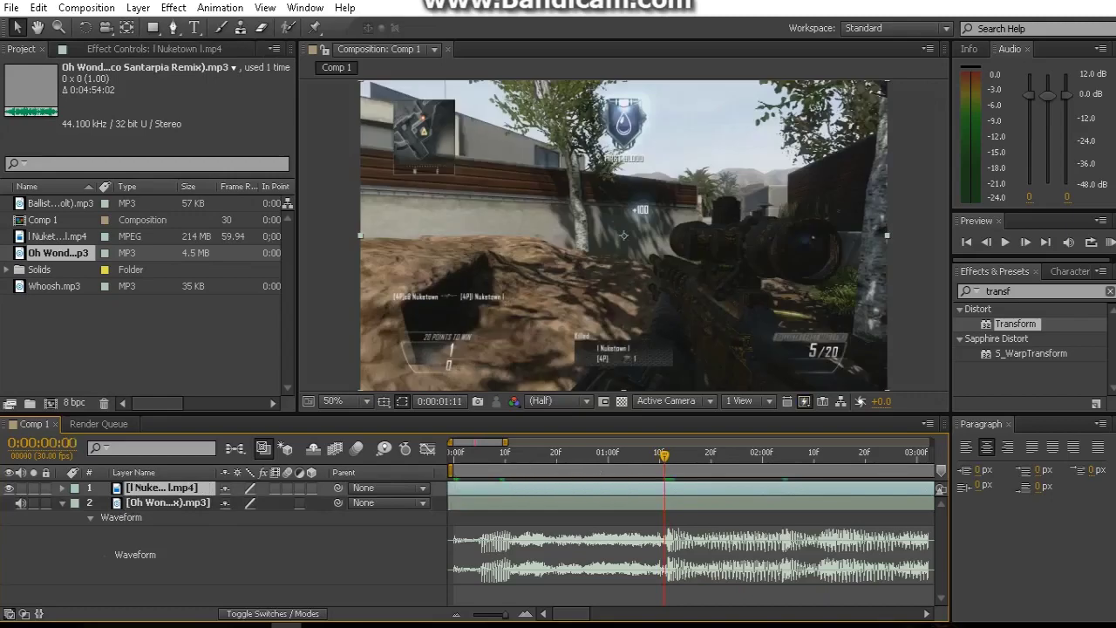
click(453, 454)
key(ctrl+shift+d)
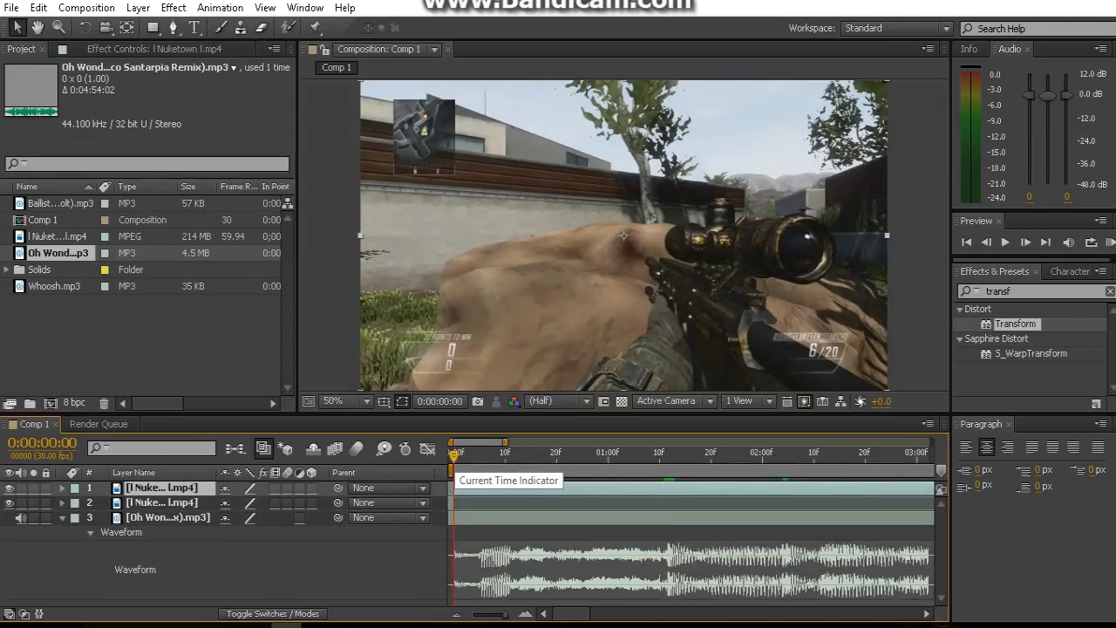
key(Delete)
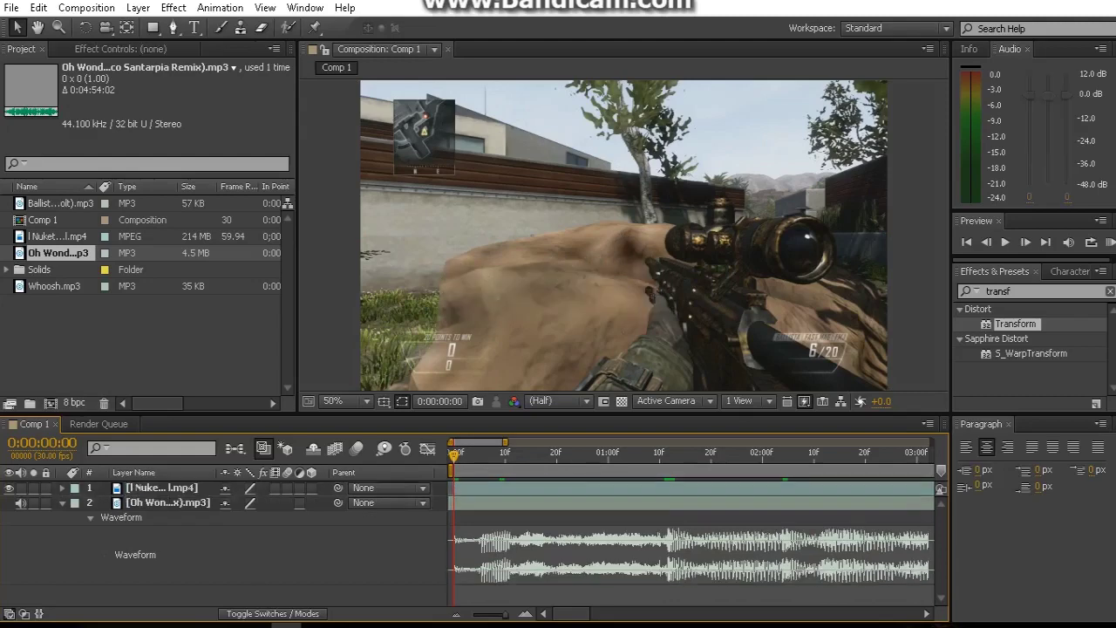
Start the Nuketown layer at 0:00:01:11 and enable Time Remap on it
click(663, 454)
click(161, 487)
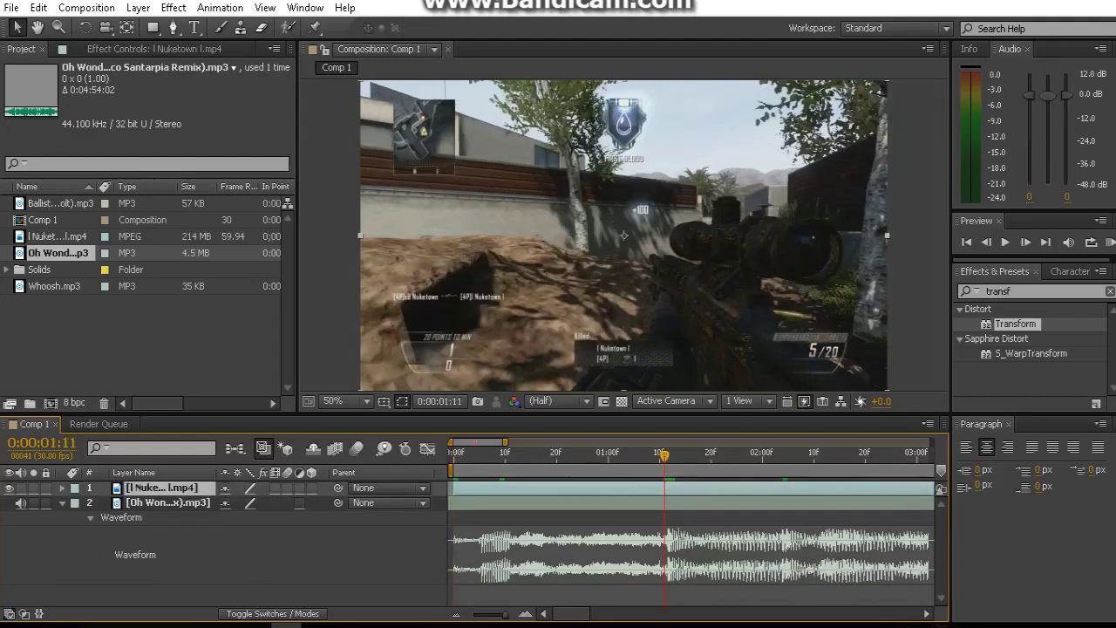
key(bracketleft)
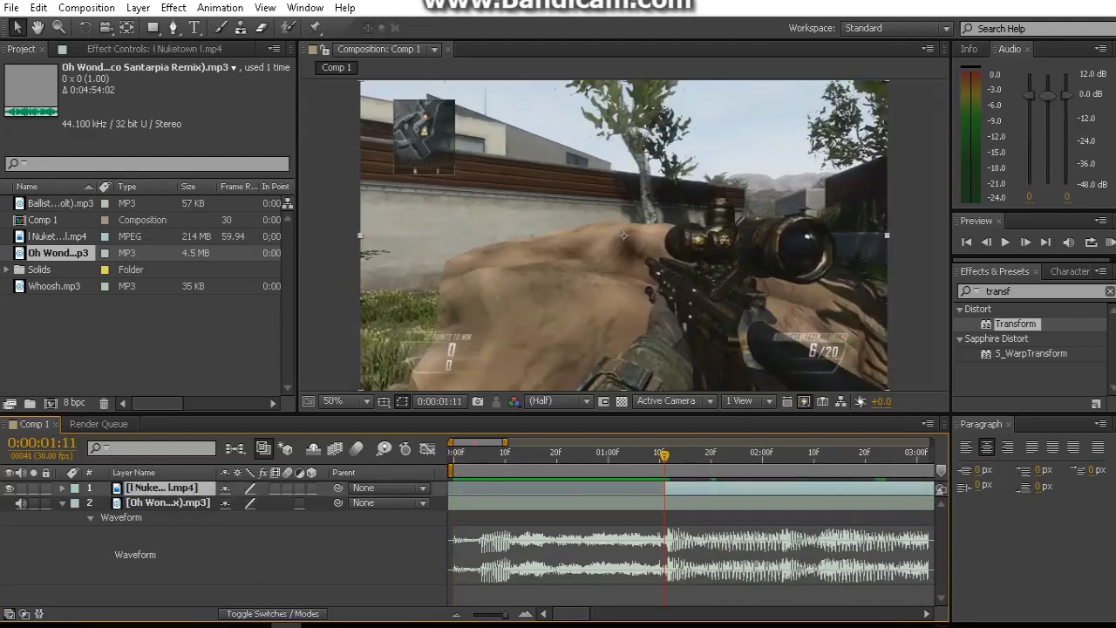
key(ctrl+alt+t)
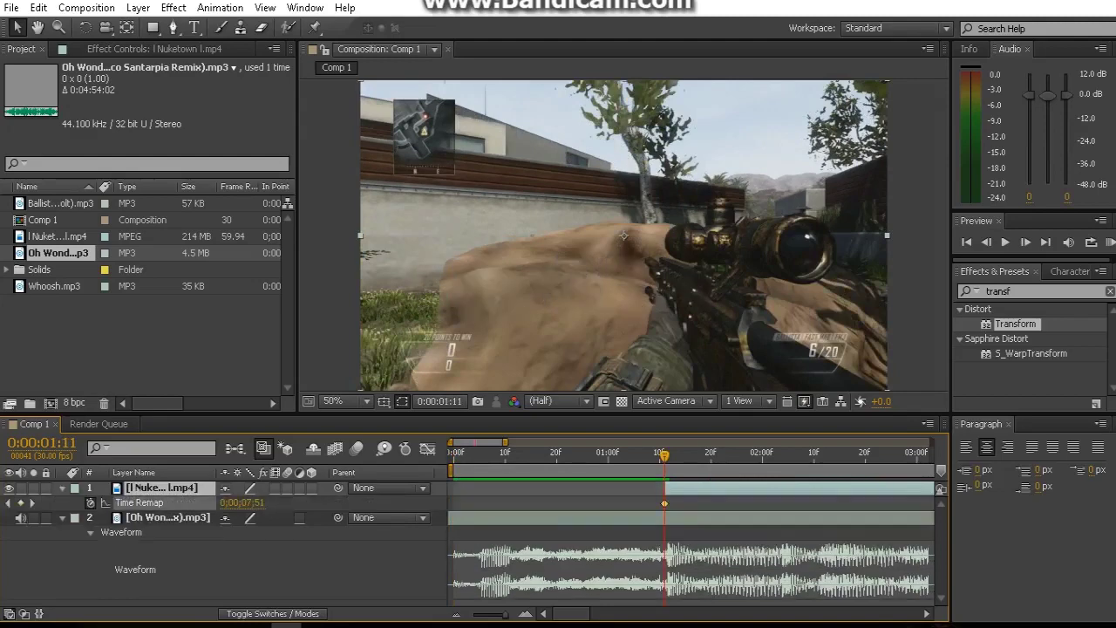
Add Time Remap keyframes on the Nuketown layer at successive beats through 0:00:02:19
drag(664, 454, 716, 454)
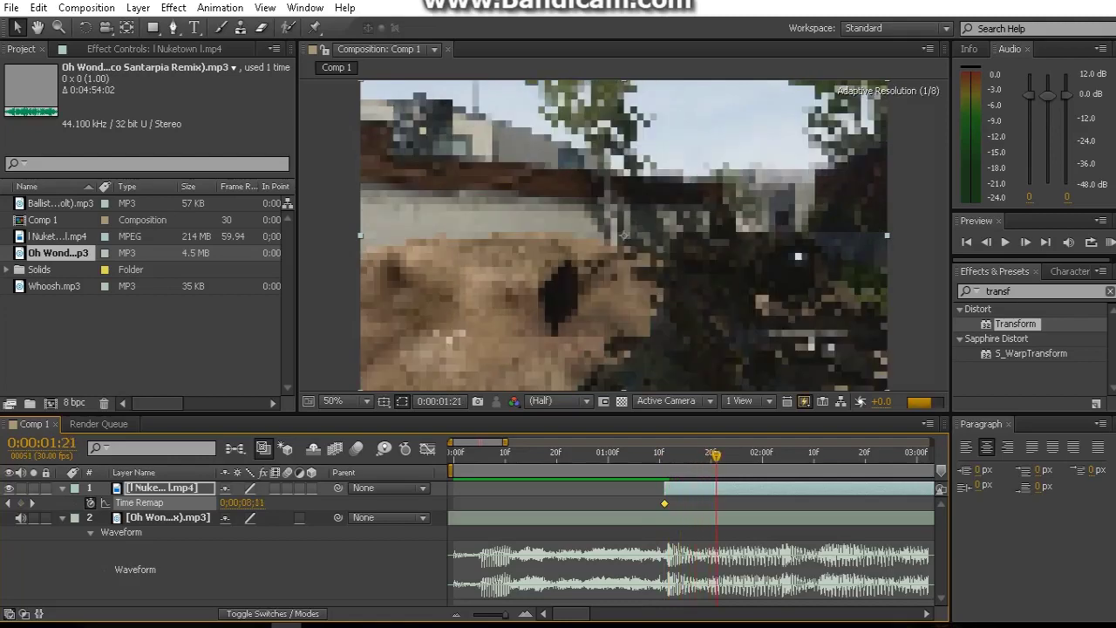
drag(715, 454, 731, 454)
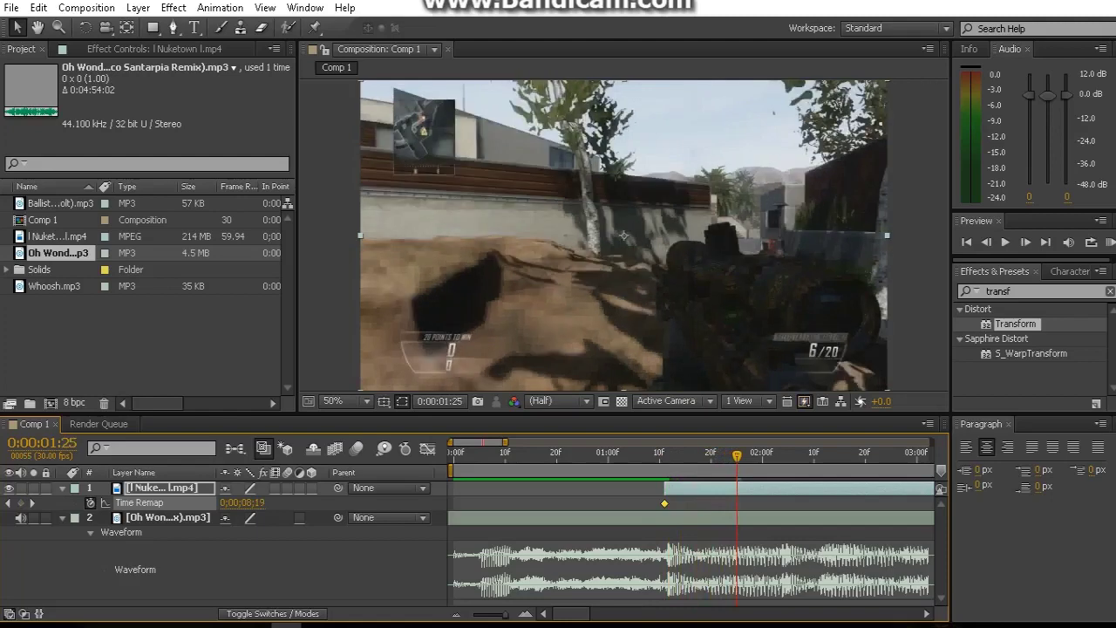
drag(736, 454, 763, 454)
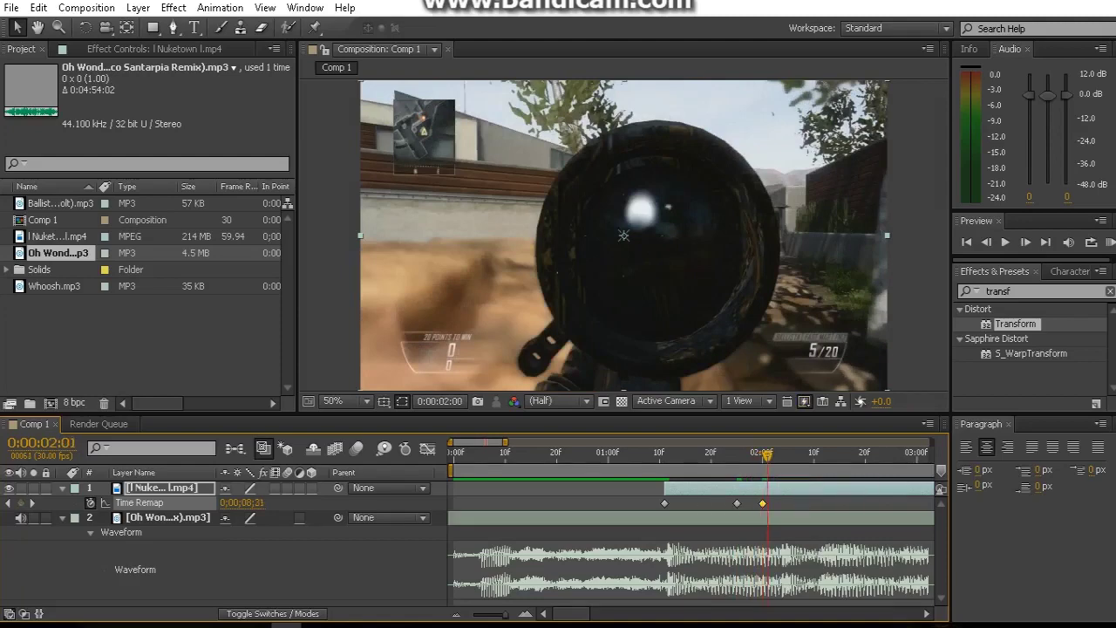
drag(763, 454, 861, 454)
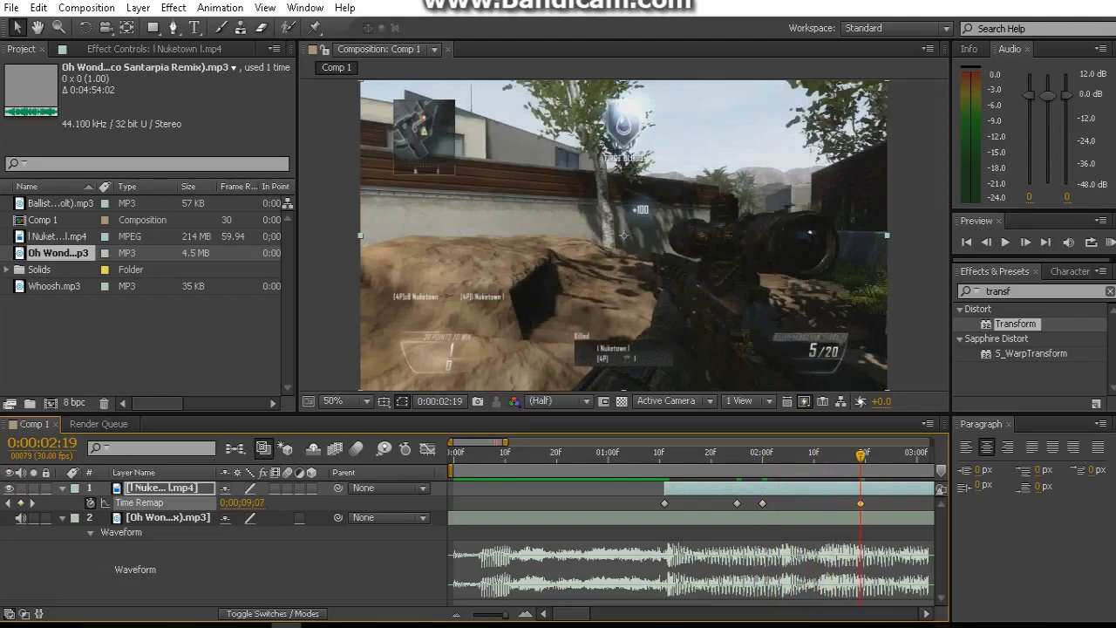
scroll(689, 540, right, 3)
scroll(688, 541, right, 2)
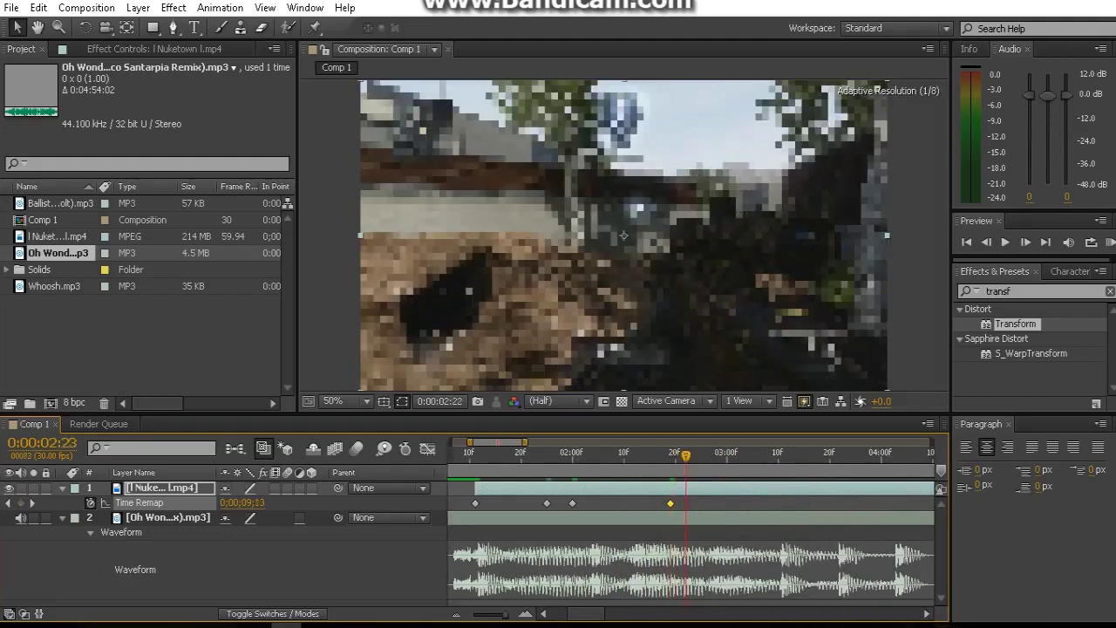
drag(674, 454, 701, 455)
Add Time Remap keyframes at beats just past the three-second mark
key(Home)
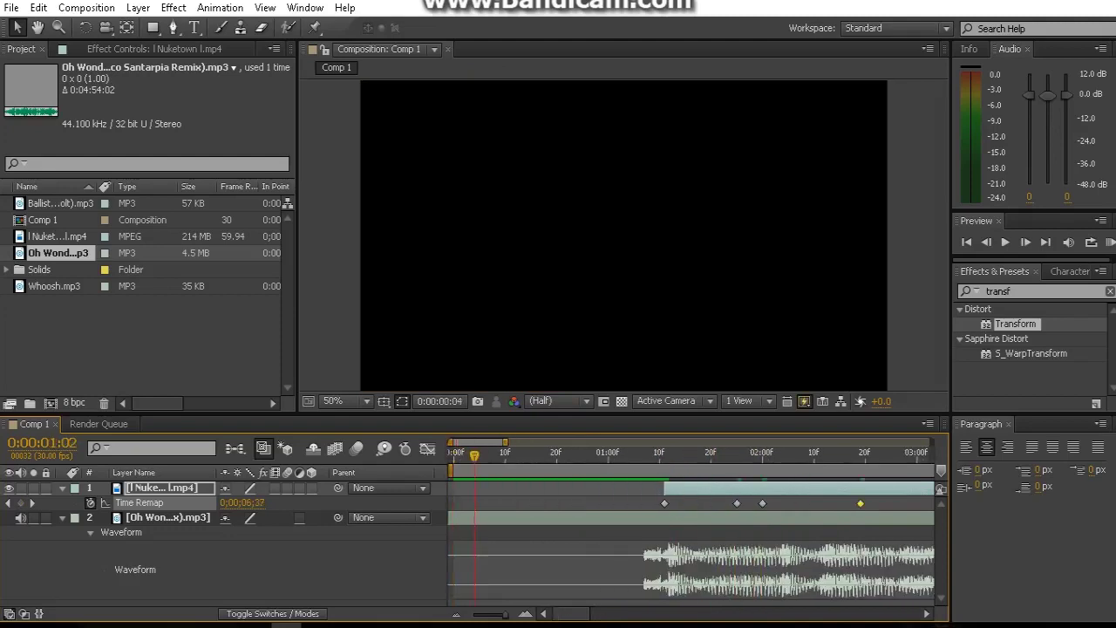
drag(844, 455, 916, 454)
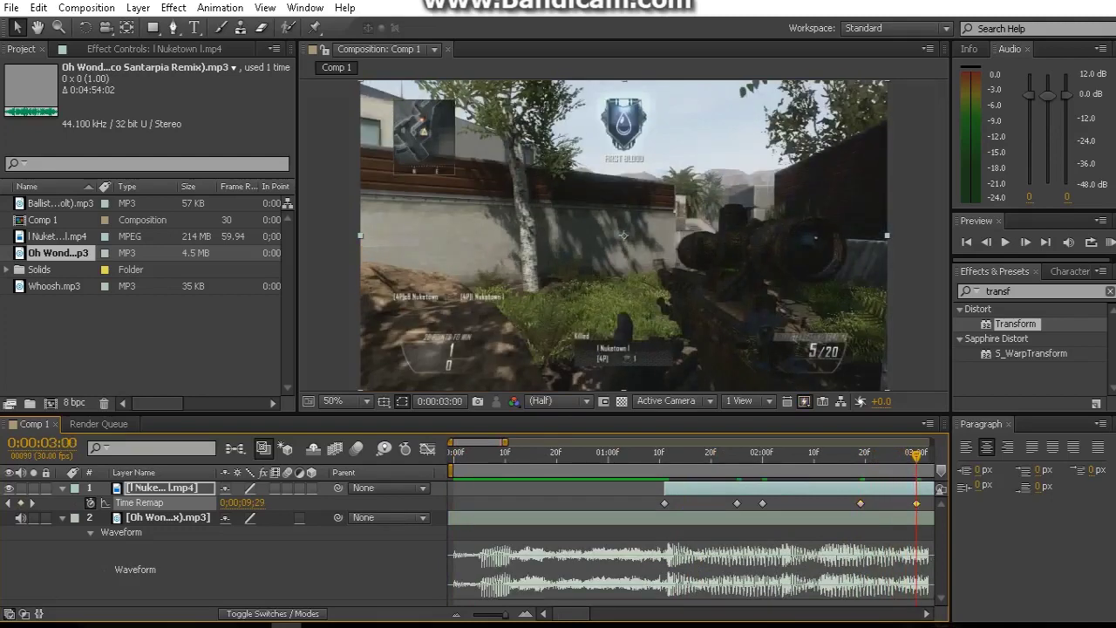
click(925, 613)
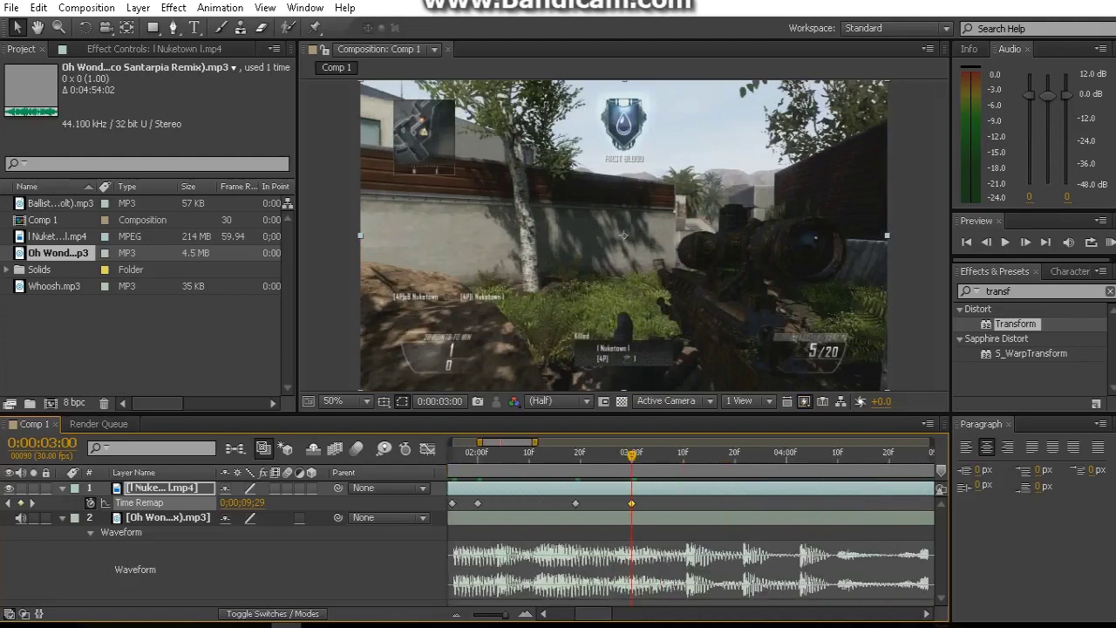
drag(636, 454, 688, 454)
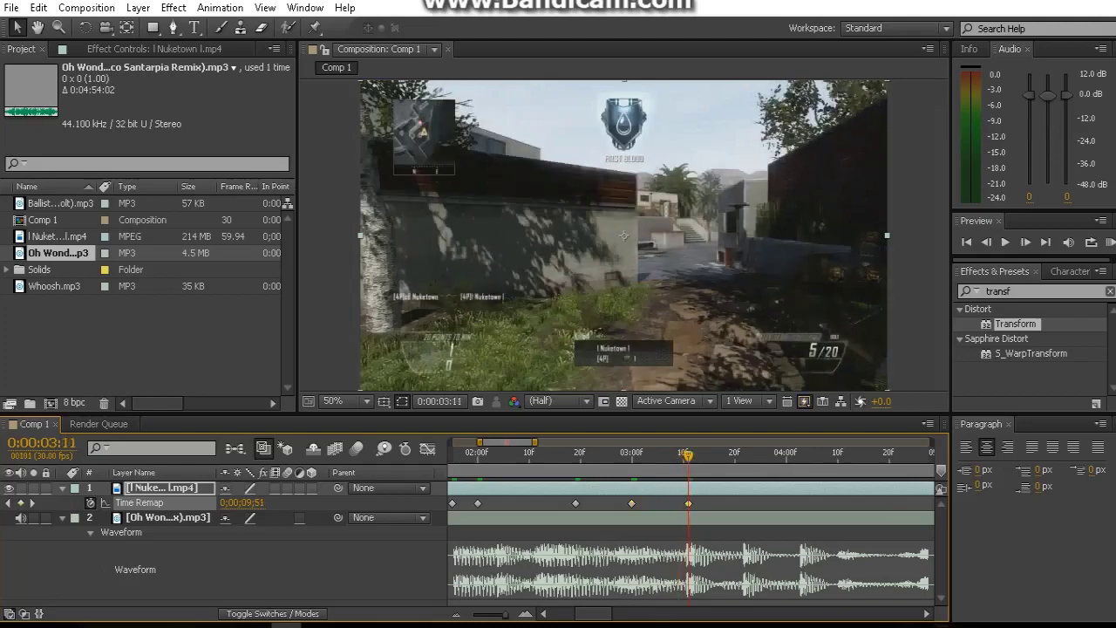
drag(688, 454, 735, 454)
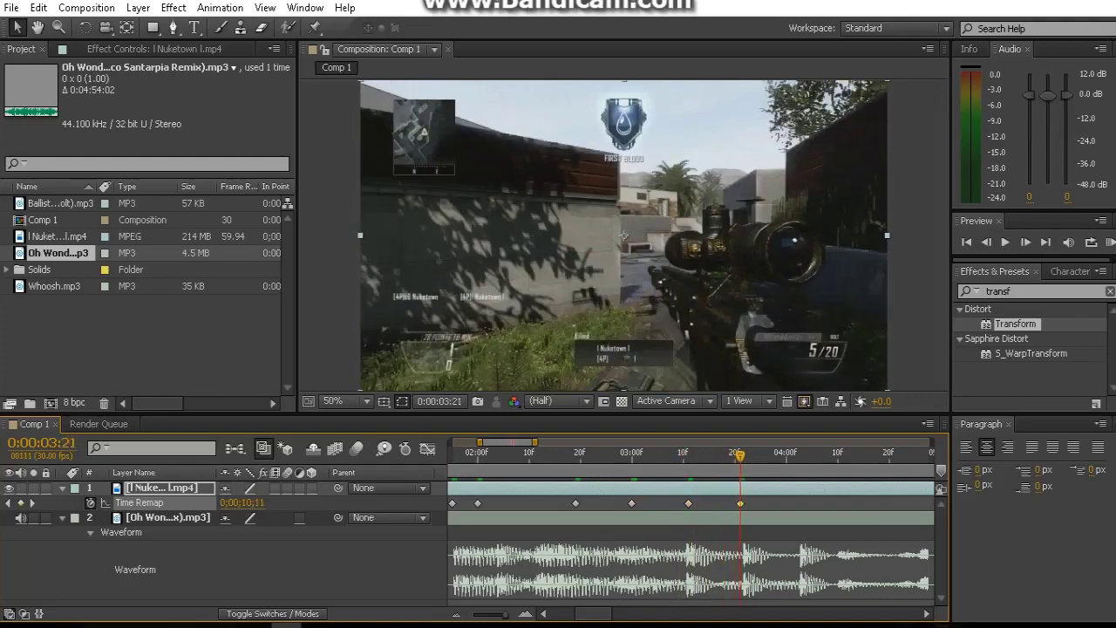
Shift the four later Time Remap keyframes later to land on the beat
drag(544, 498, 810, 519)
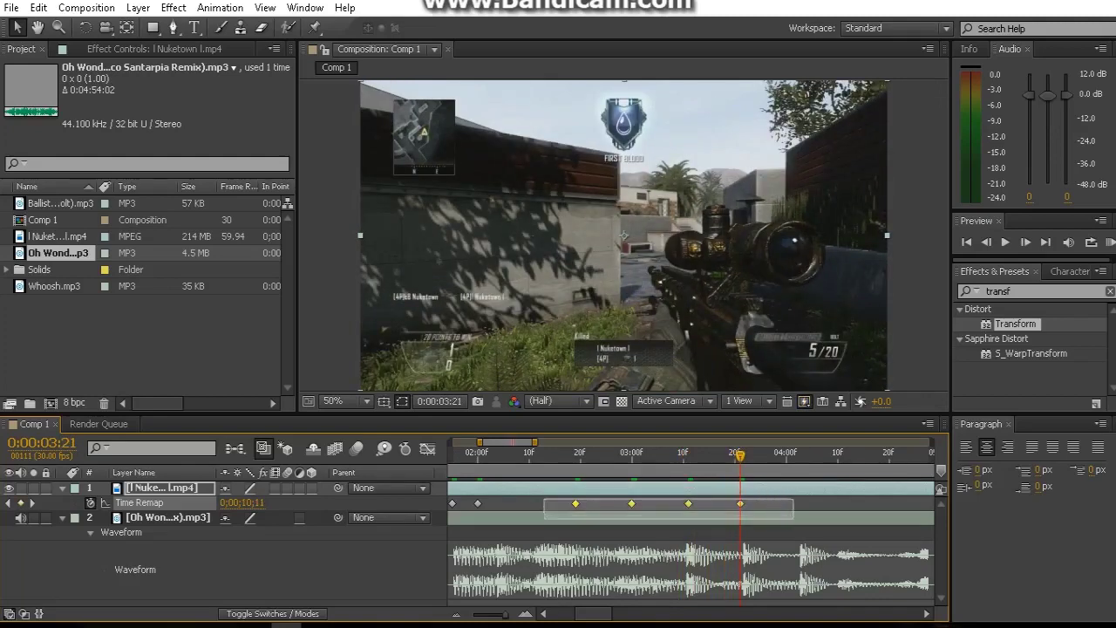
key(j)
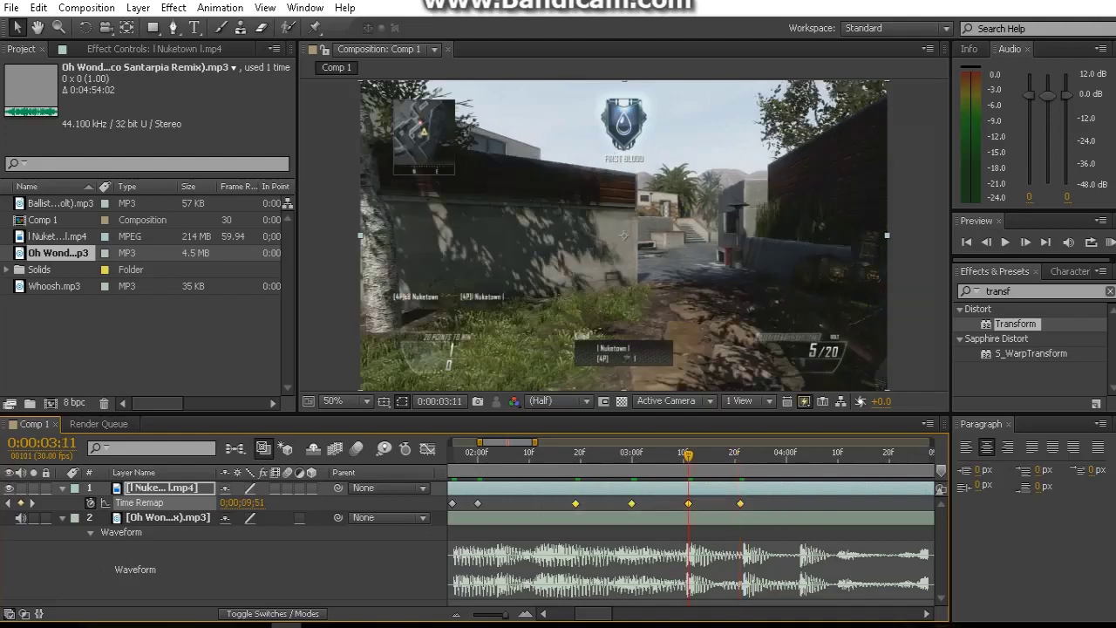
key(Page_Up)
click(573, 503)
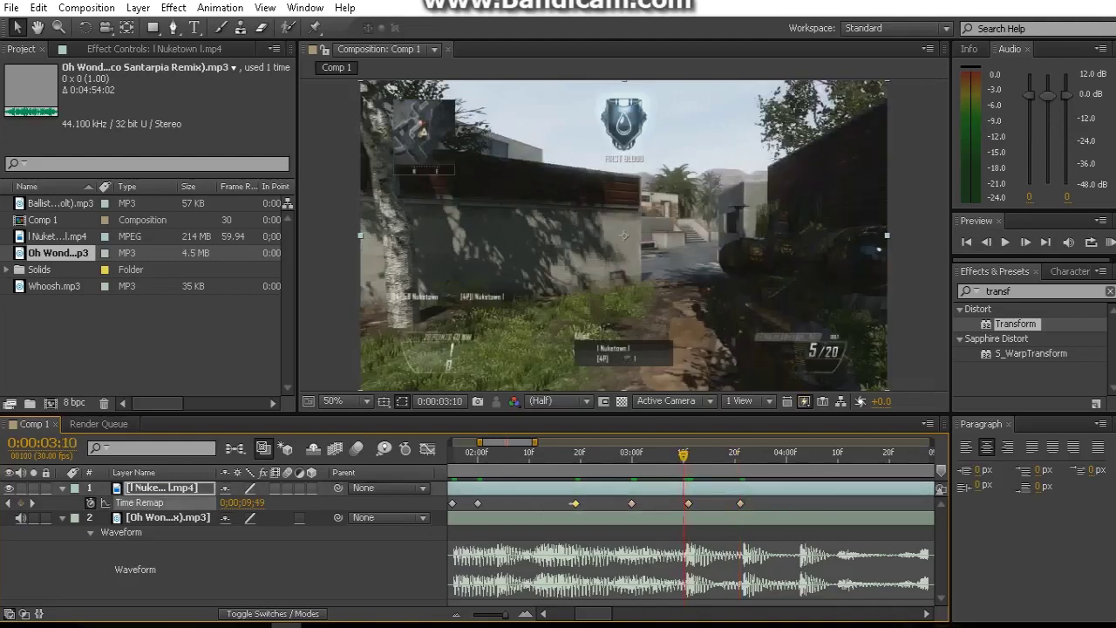
drag(574, 503, 684, 503)
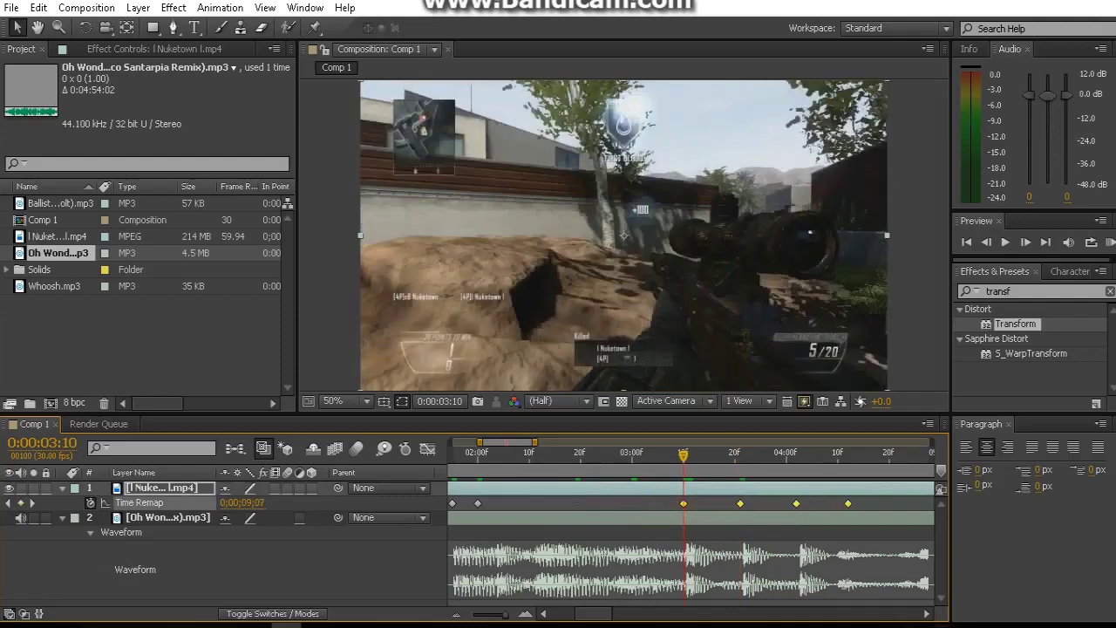
Move the last Time Remap keyframe to 0:00:04:10 with value 10;11
key(k)
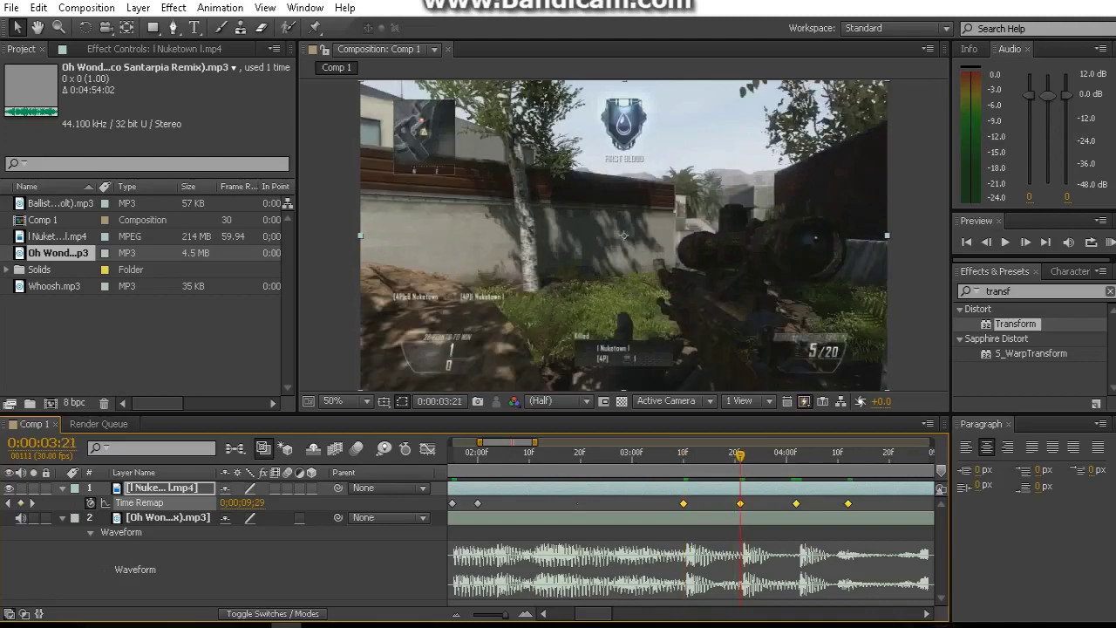
key(k)
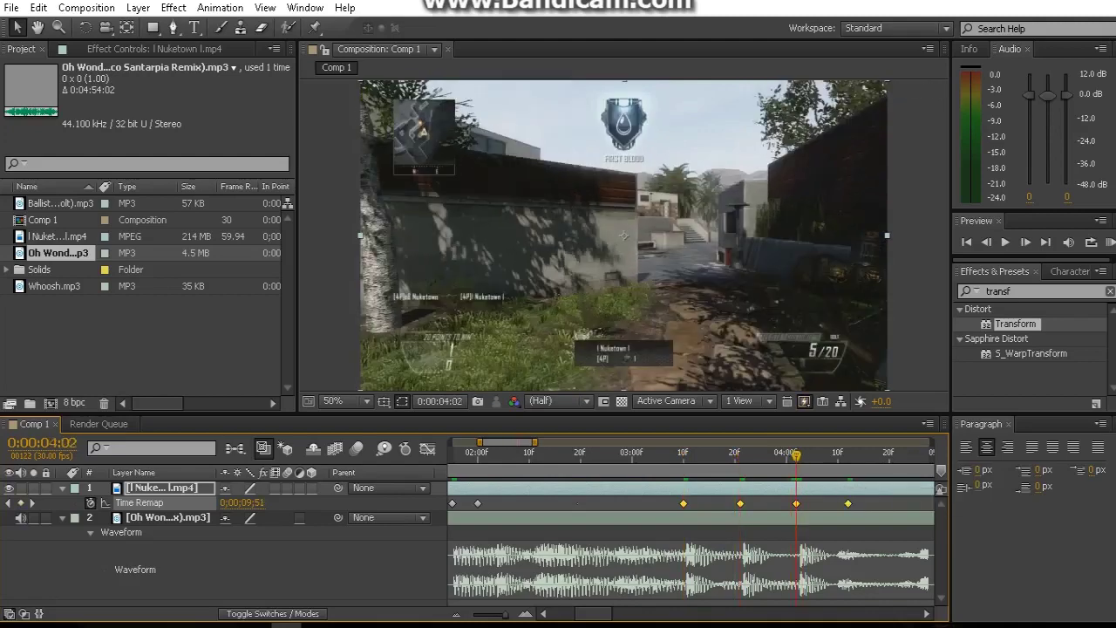
key(Page_Down)
key(Page_Down)
key(Page_Down)
key(ctrl+x)
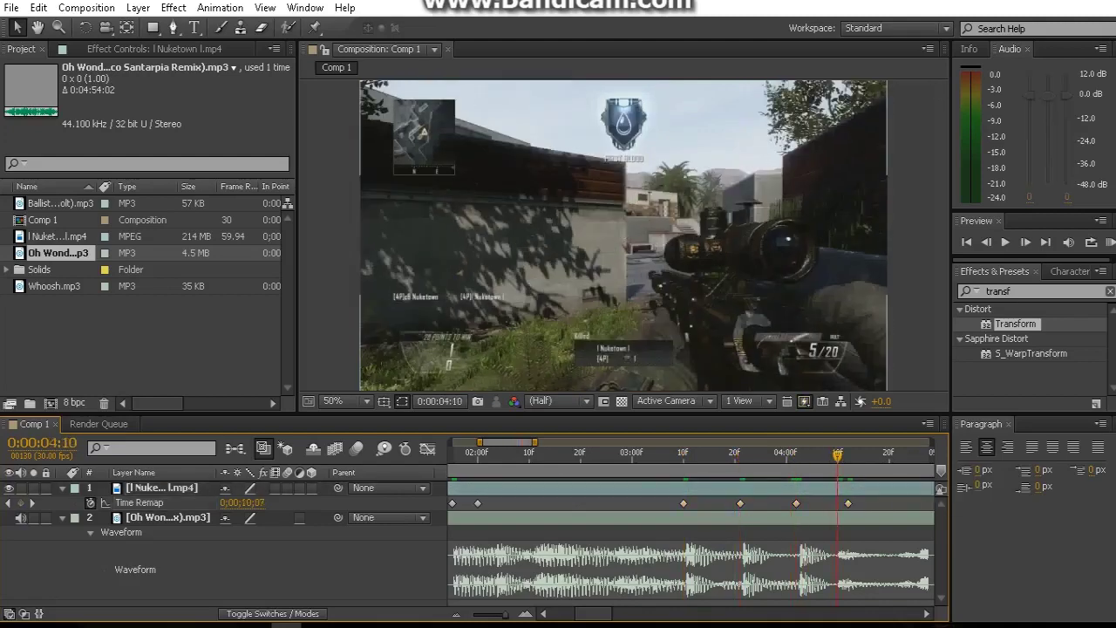
key(ctrl+v)
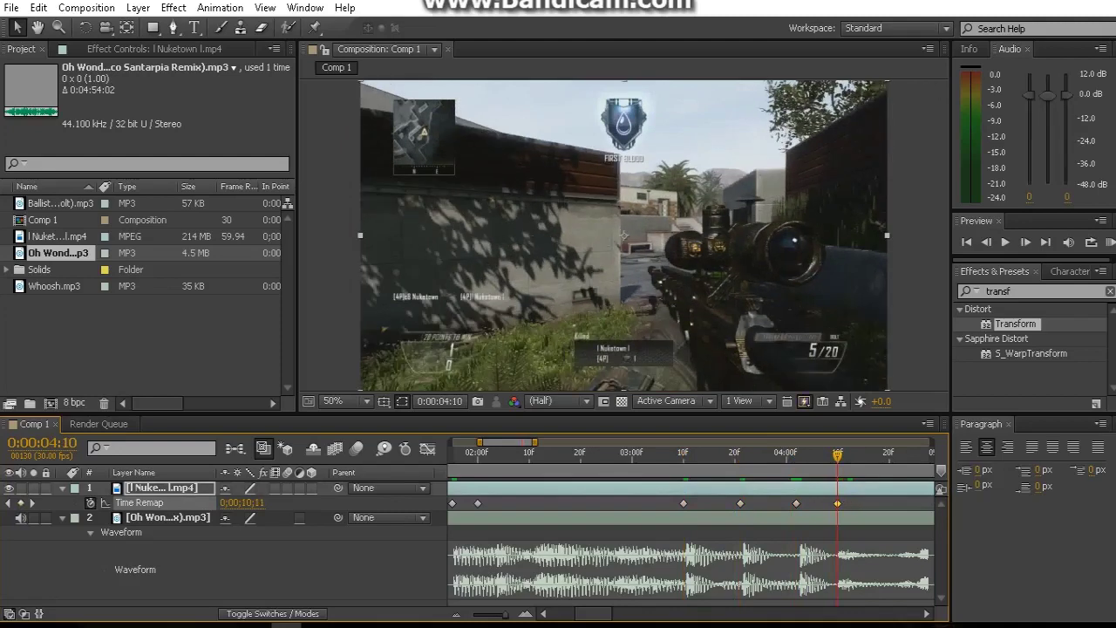
Split the gameplay layer at the current time and slide the new clip earlier
key(ctrl+shift+d)
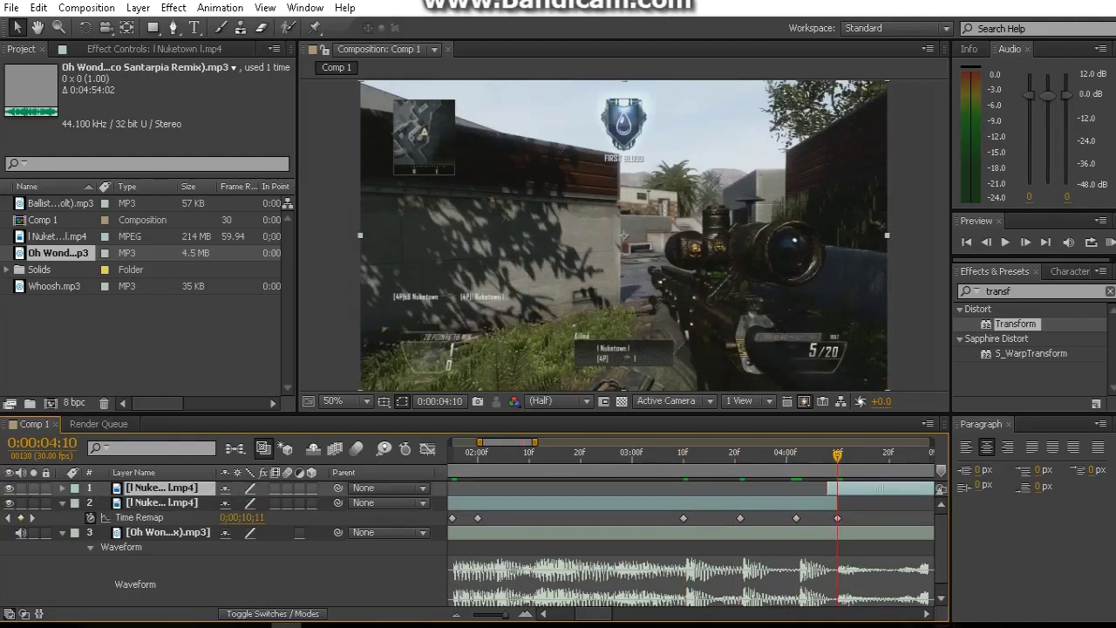
scroll(691, 540, right, 5)
scroll(691, 540, right, 3)
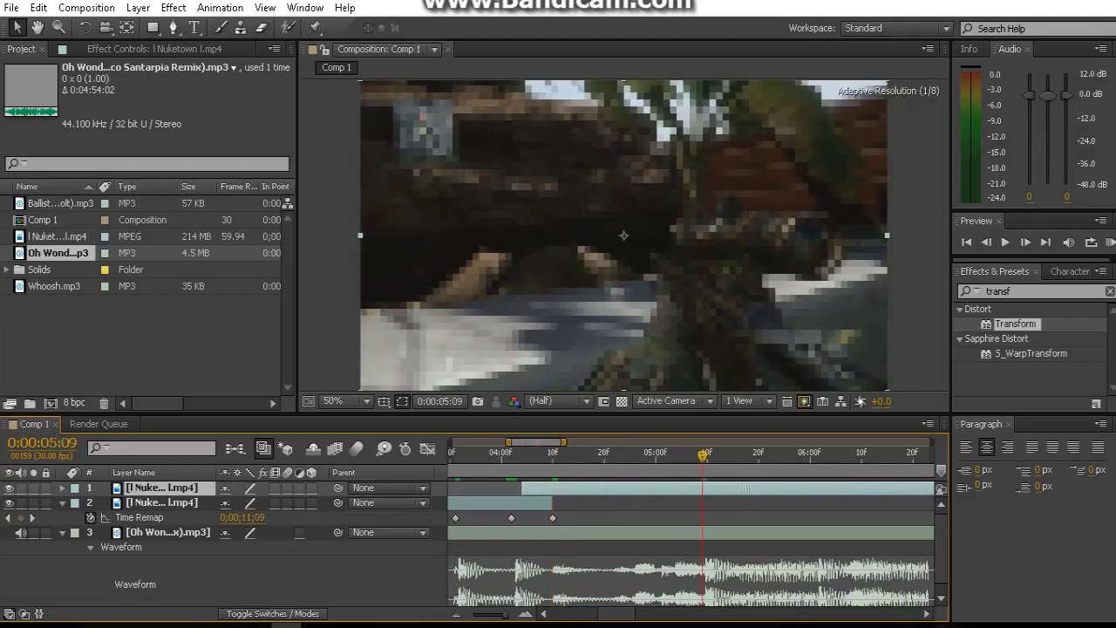
key(alt+Page_Up)
key(alt+Page_Up)
key(alt+Page_Up)
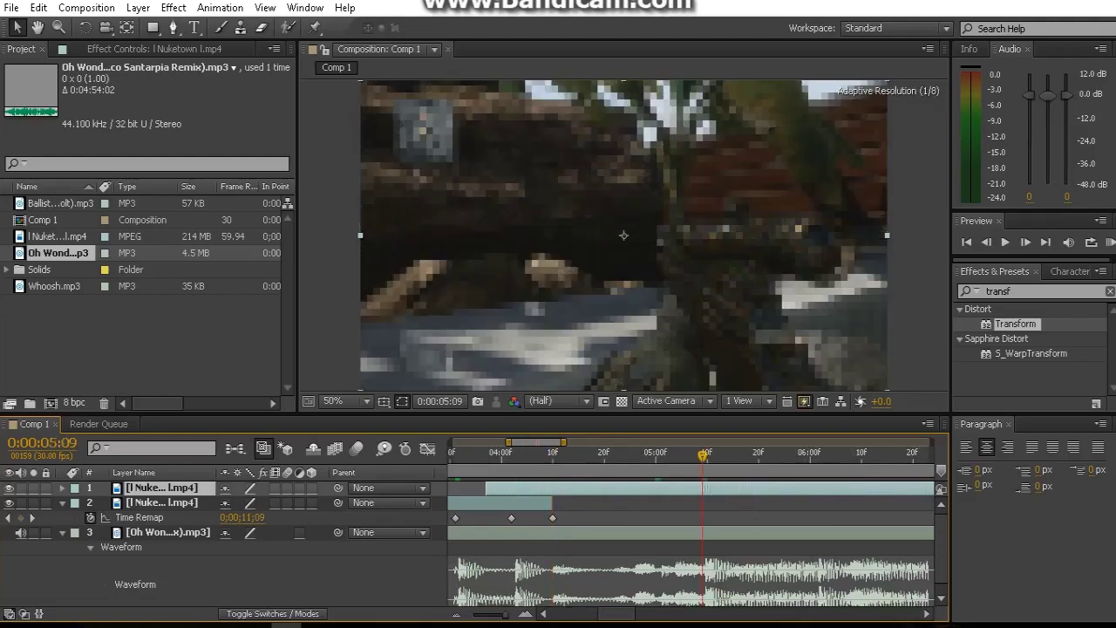
key(alt+Page_Up)
key(alt+Page_Up)
key(alt+Page_Up)
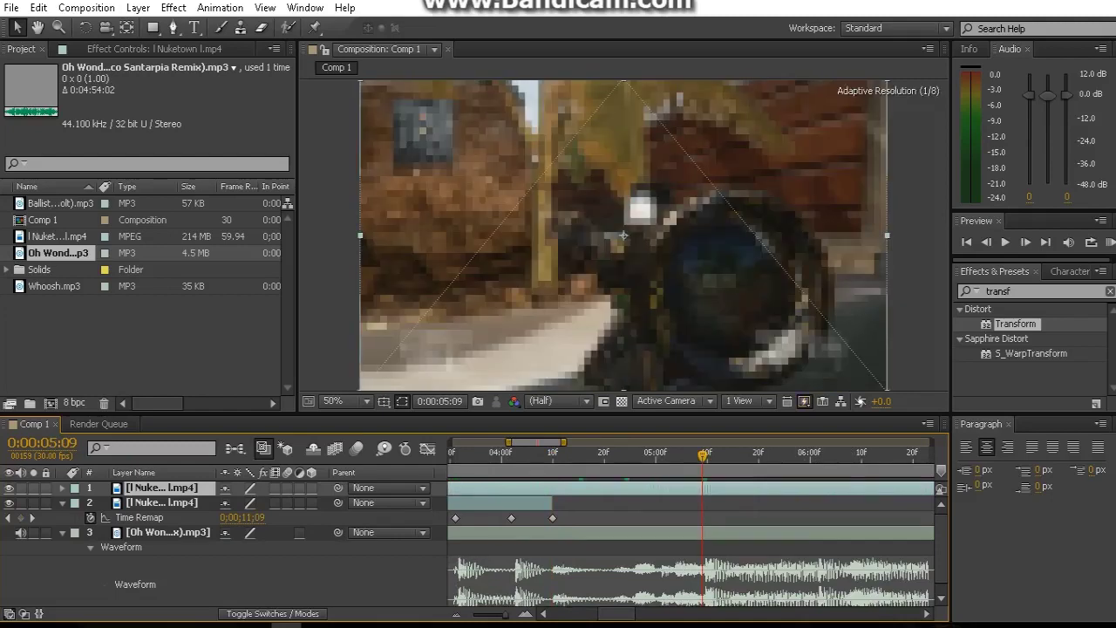
Split the upper layers again at 0:00:04:10, delete layer 4, and trim layer 3 shorter
key(ctrl+shift+d)
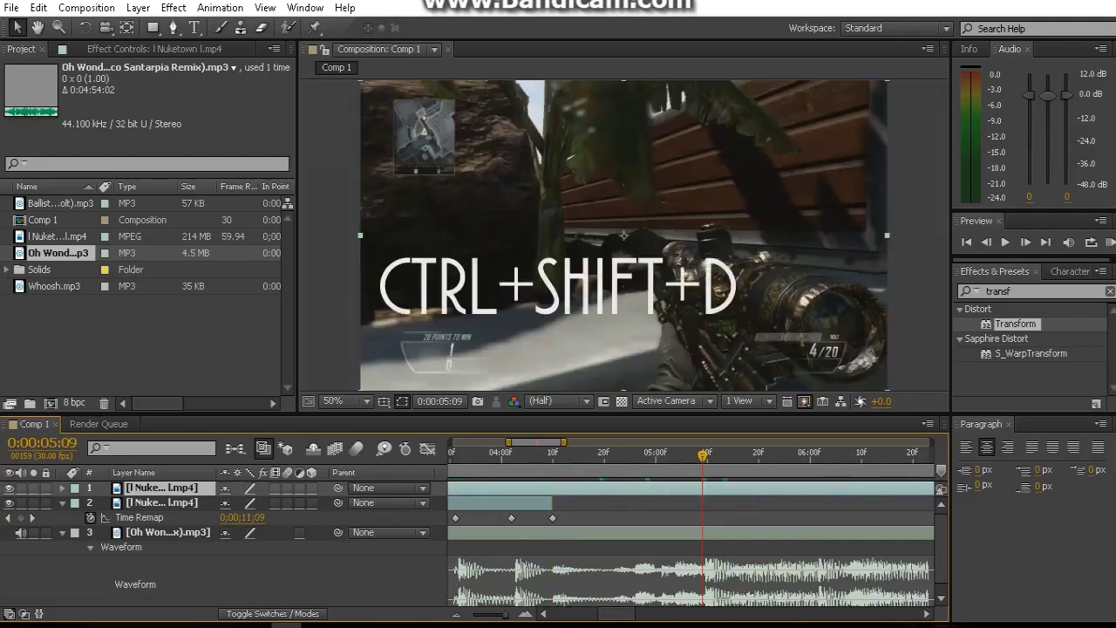
key(Page_Down)
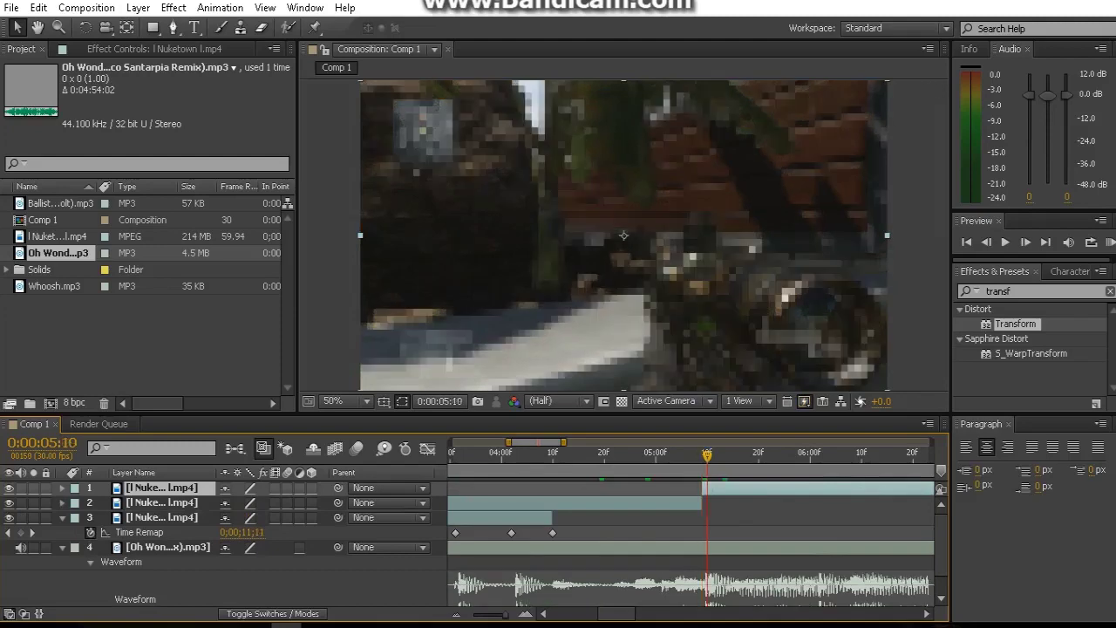
key(ctrl+shift+d)
click(553, 452)
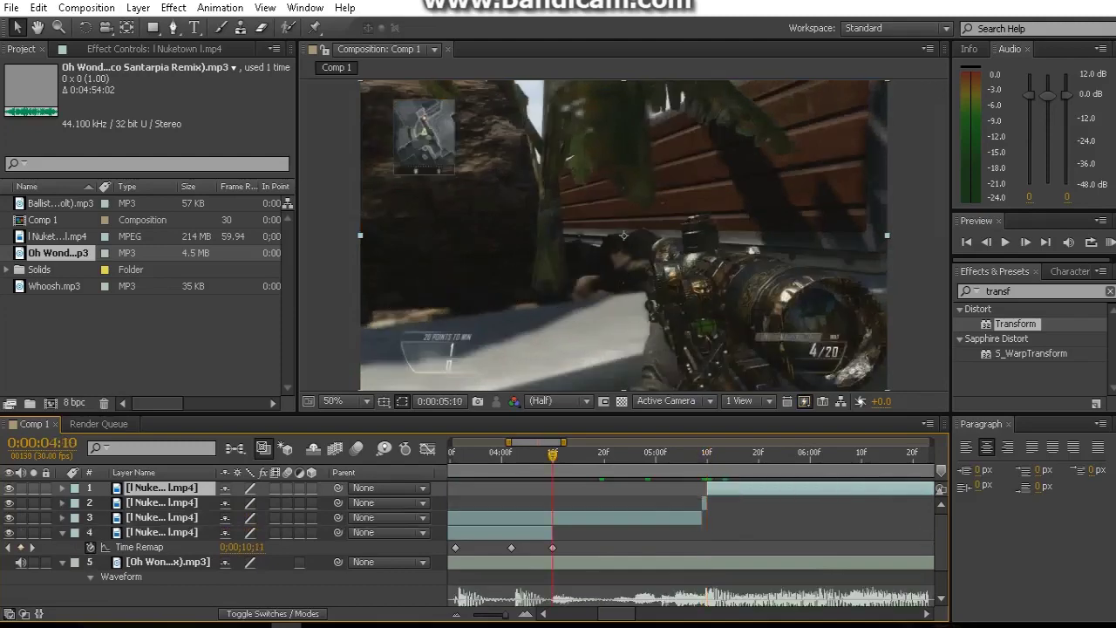
click(523, 516)
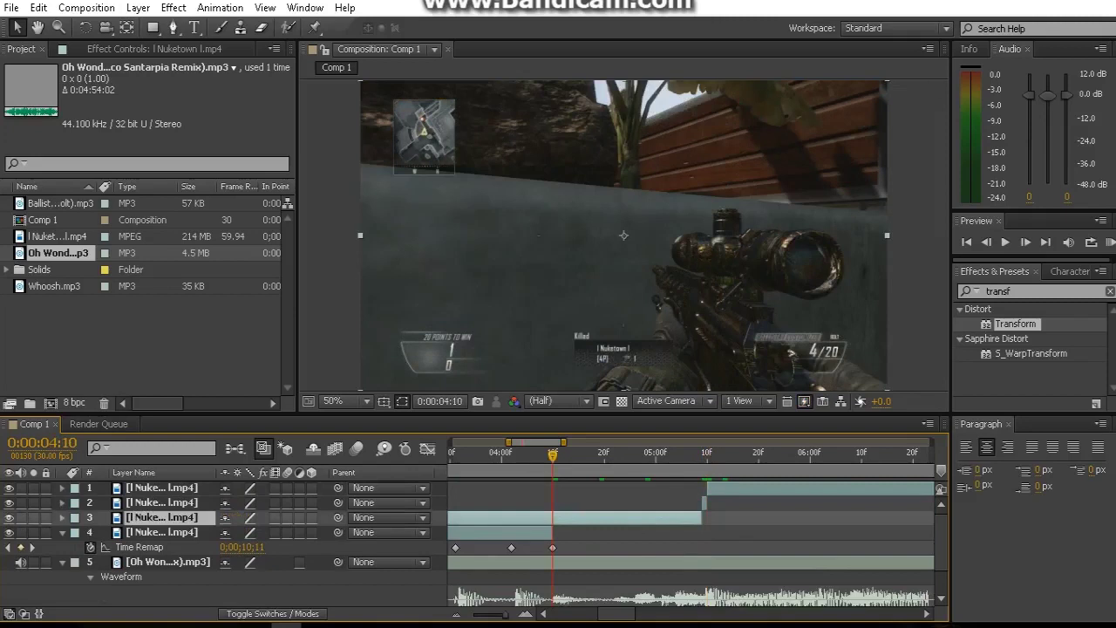
key(ctrl+shift+d)
click(501, 531)
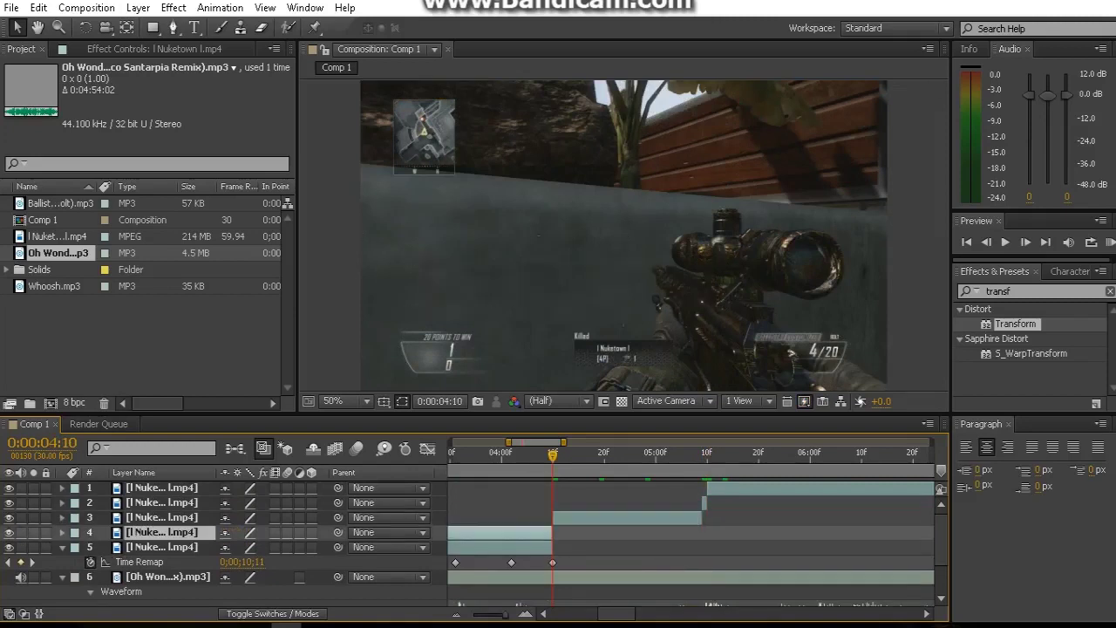
key(Delete)
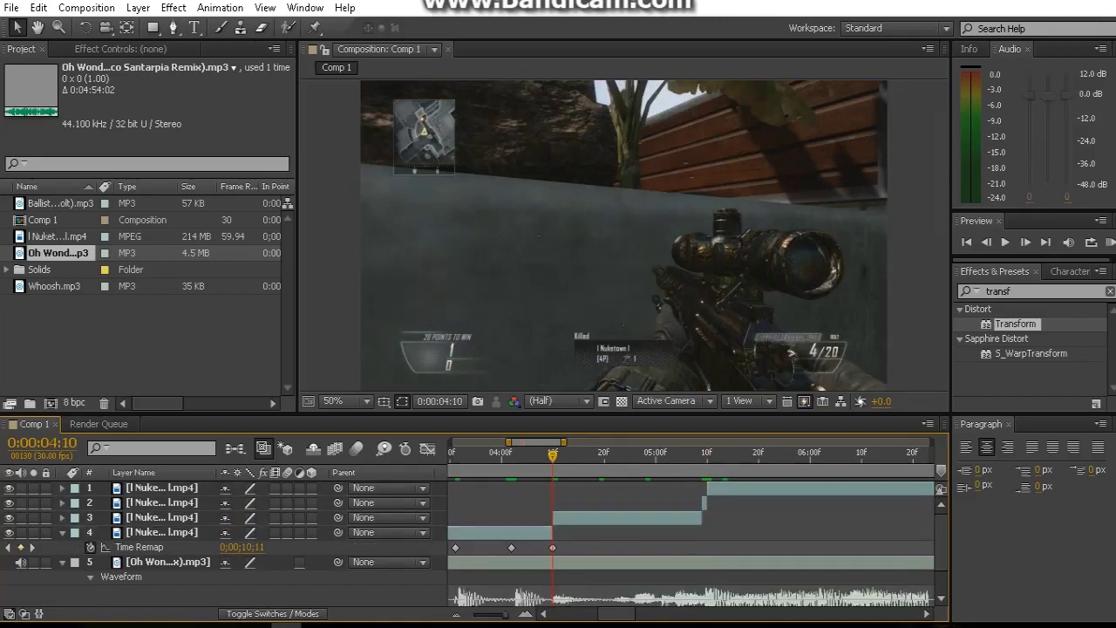
drag(552, 454, 593, 455)
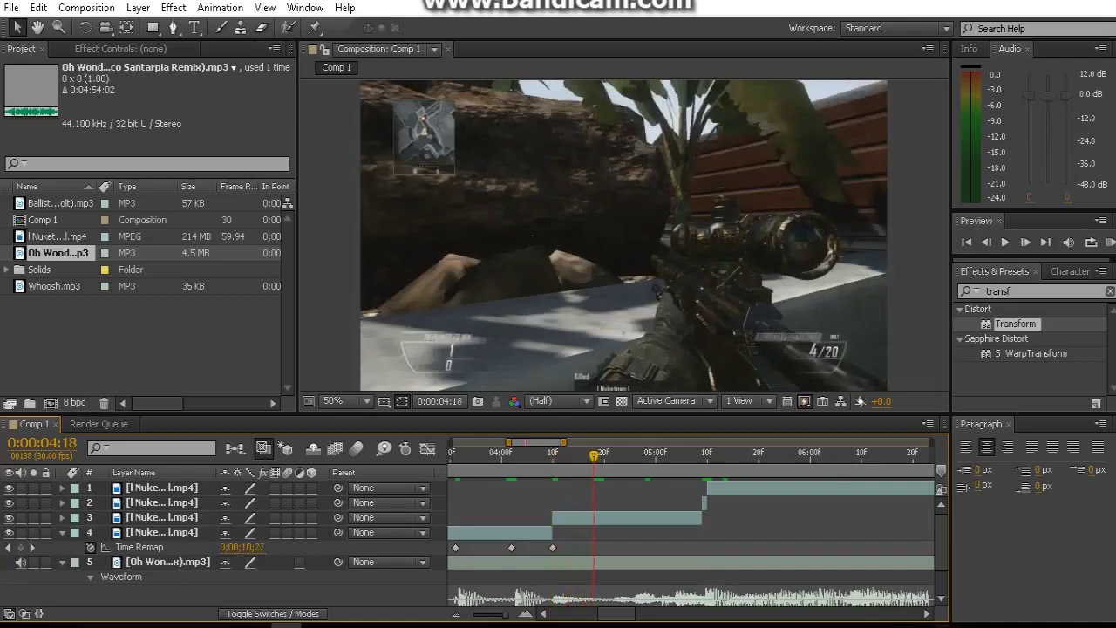
drag(553, 517, 598, 517)
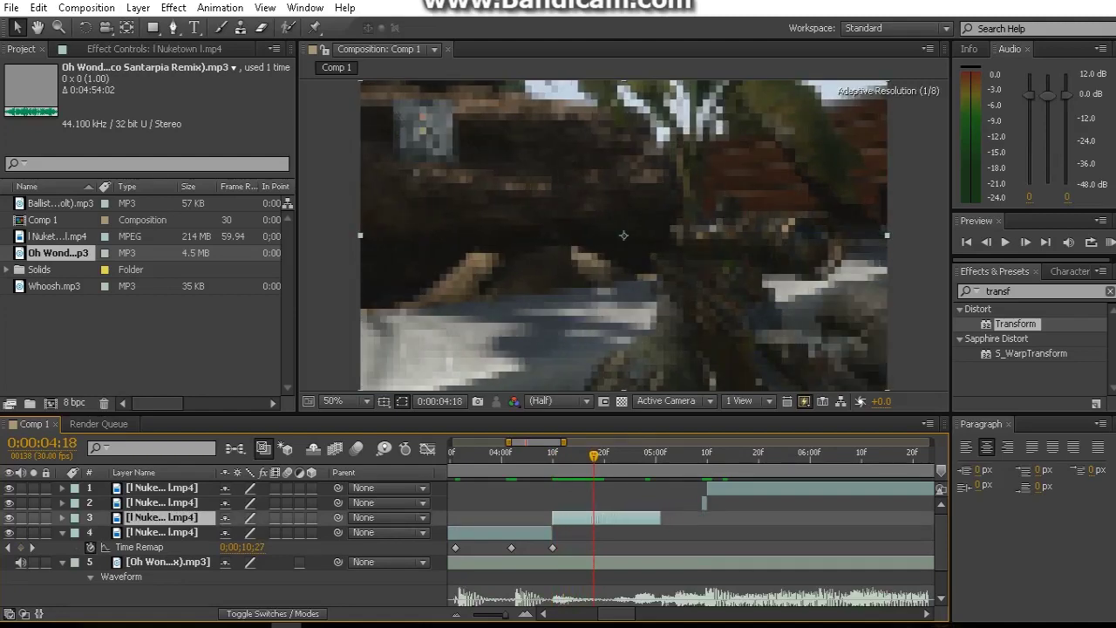
Apply and re-confirm a trial Time Stretch factor on the third gameplay layer
right_click(595, 517)
mouse_move(697, 156)
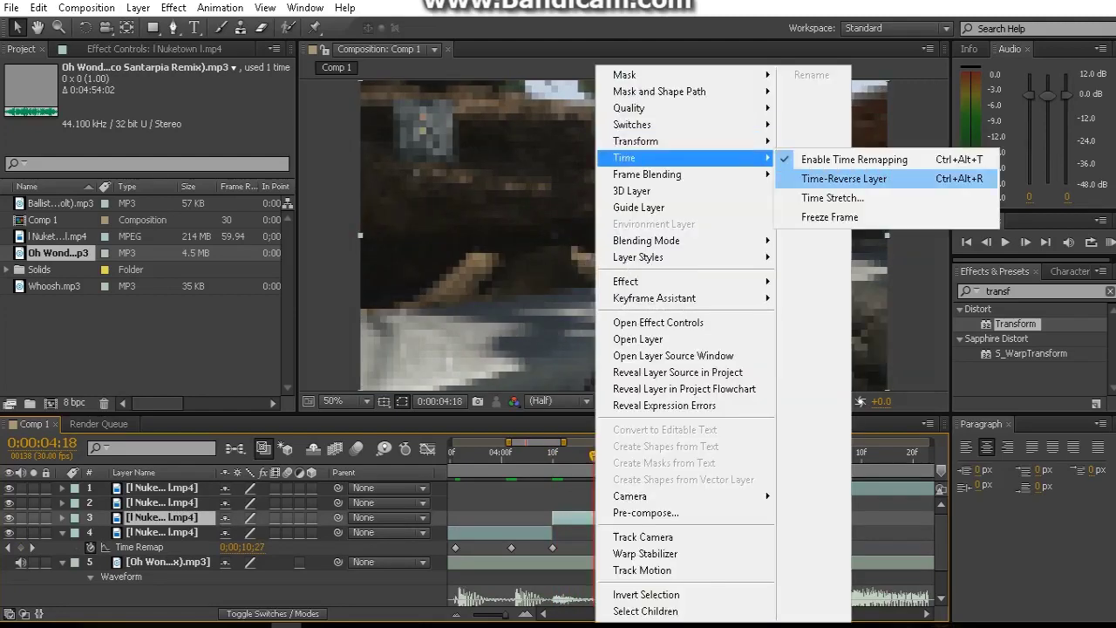
click(828, 190)
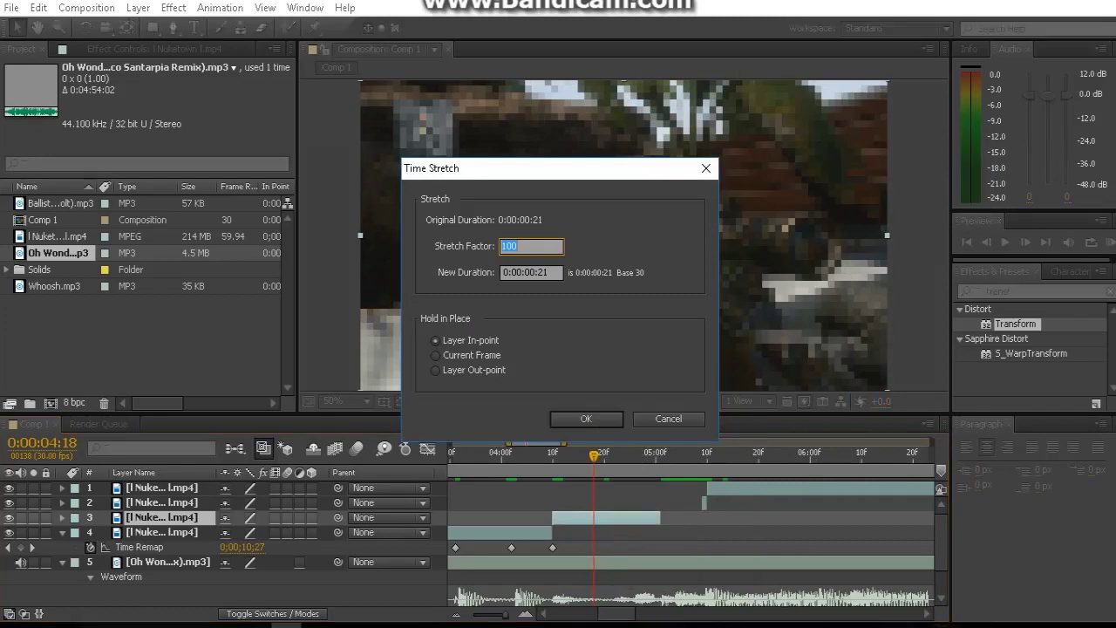
text(130)
key(Return)
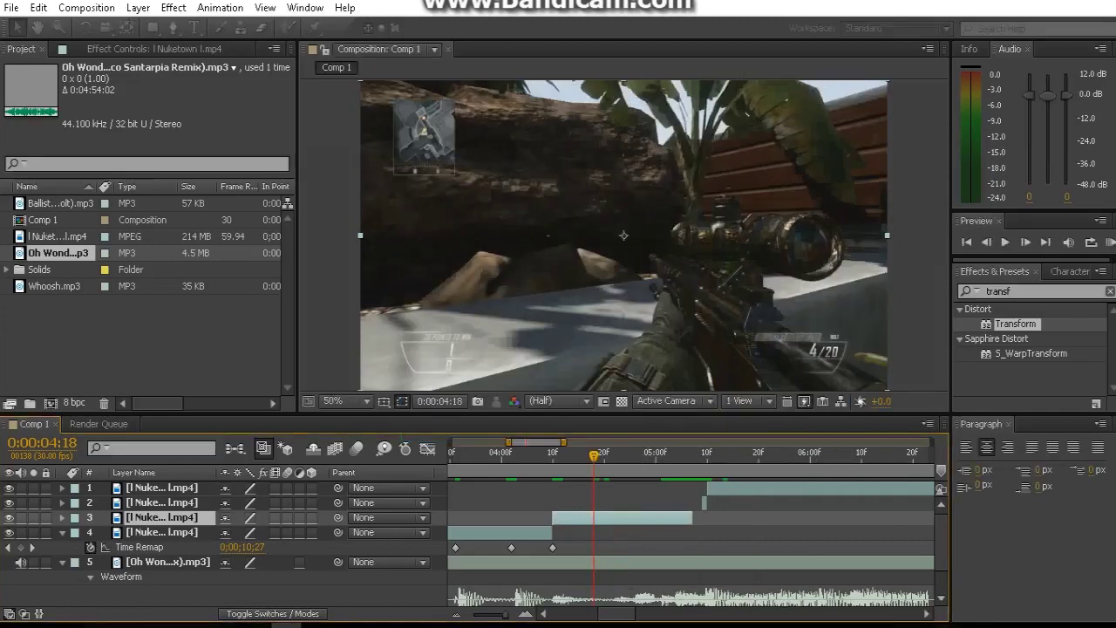
right_click(666, 261)
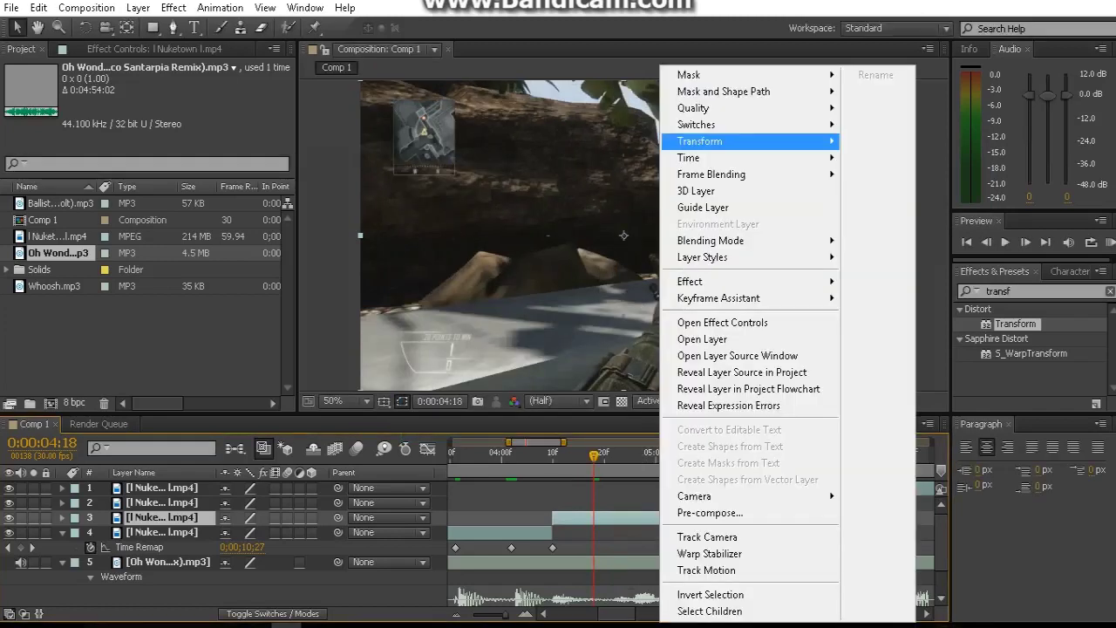
mouse_move(724, 154)
click(871, 174)
text(1)
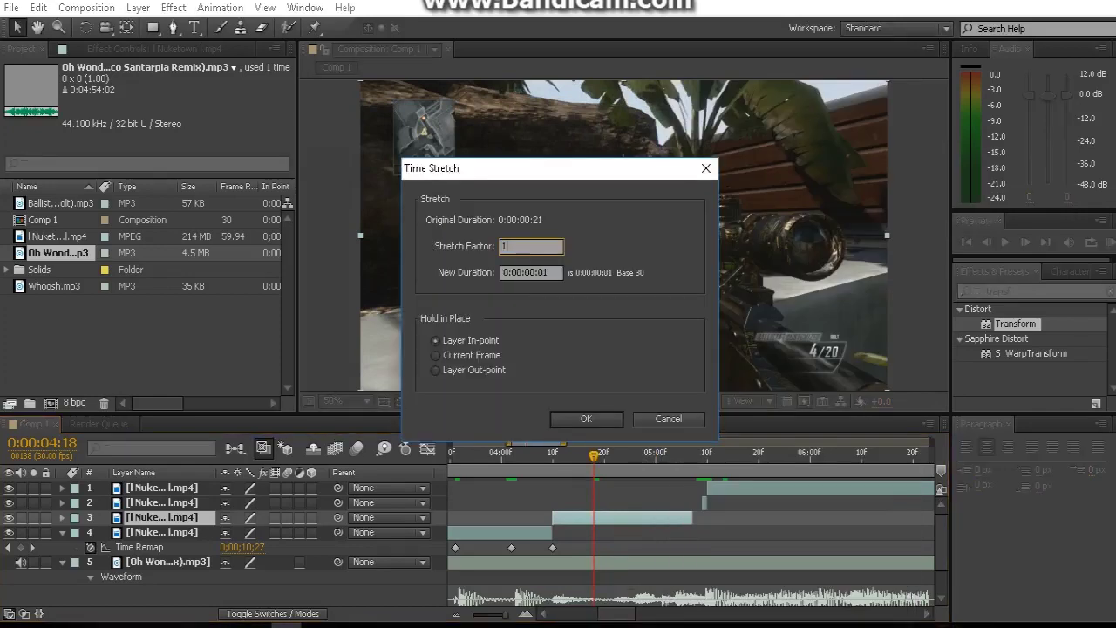
key(Return)
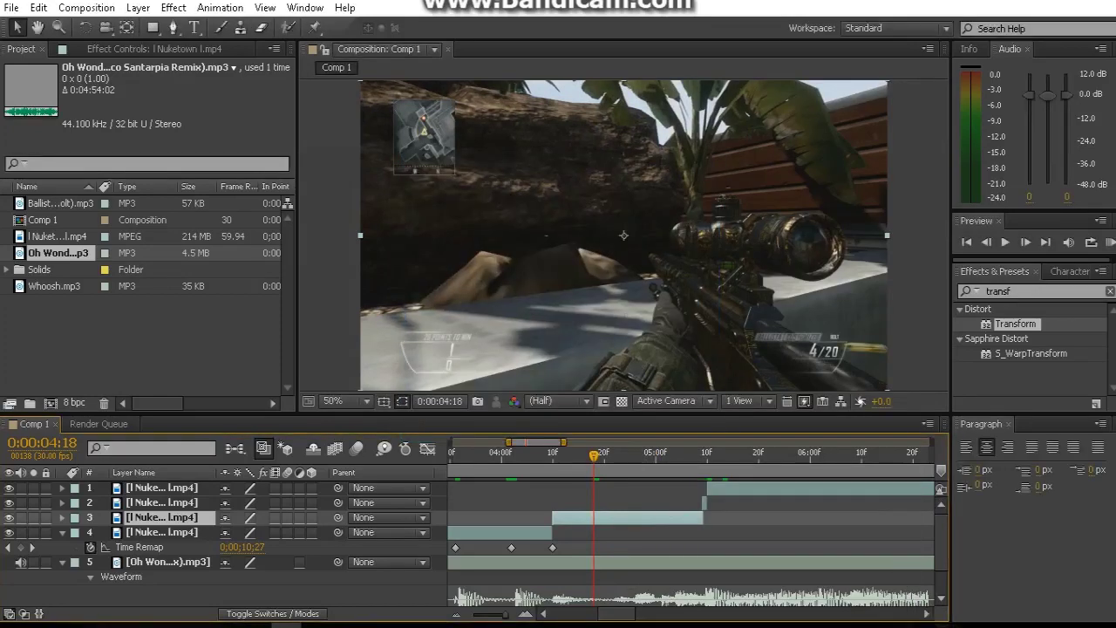
Finalize layer 3's Time Stretch at 135, giving a 0:00:00:29 duration
right_click(663, 261)
mouse_move(723, 154)
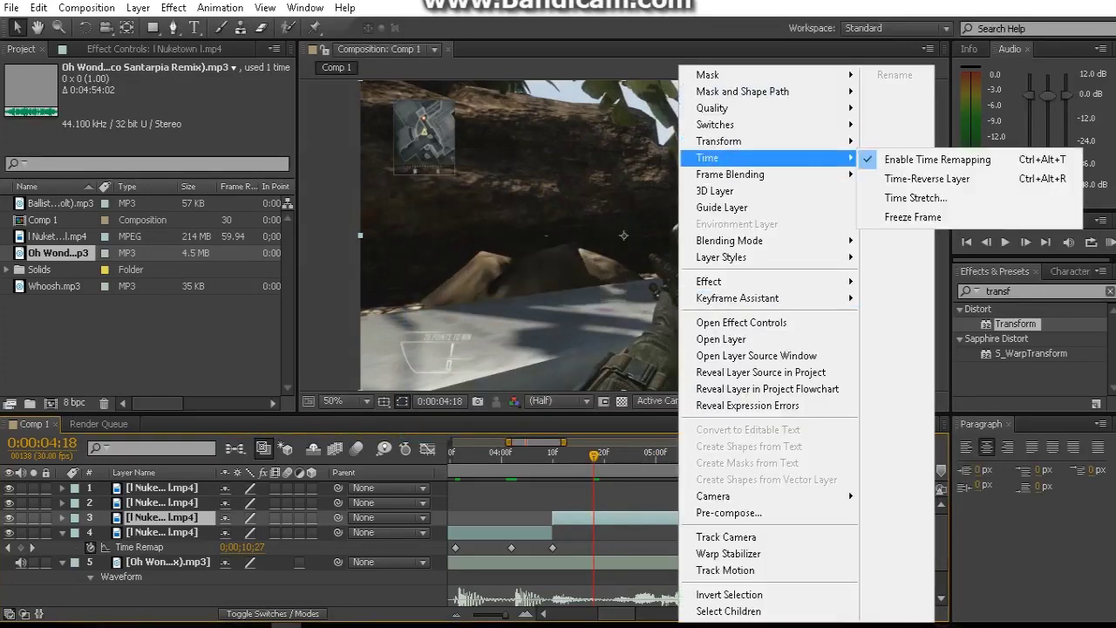
click(922, 200)
text(1)
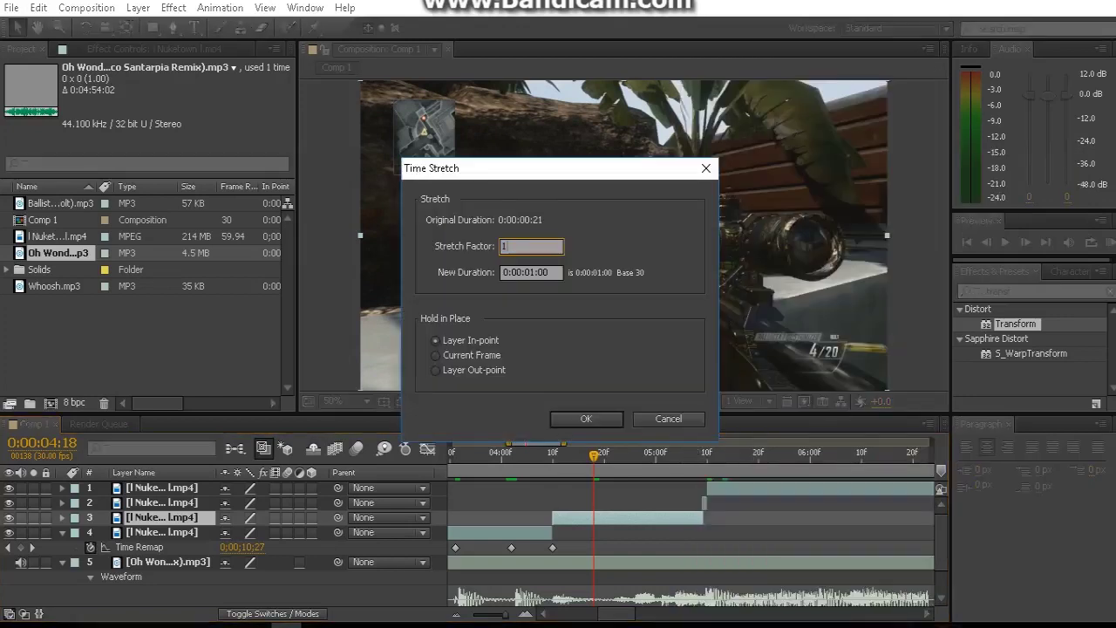
text(5)
key(Return)
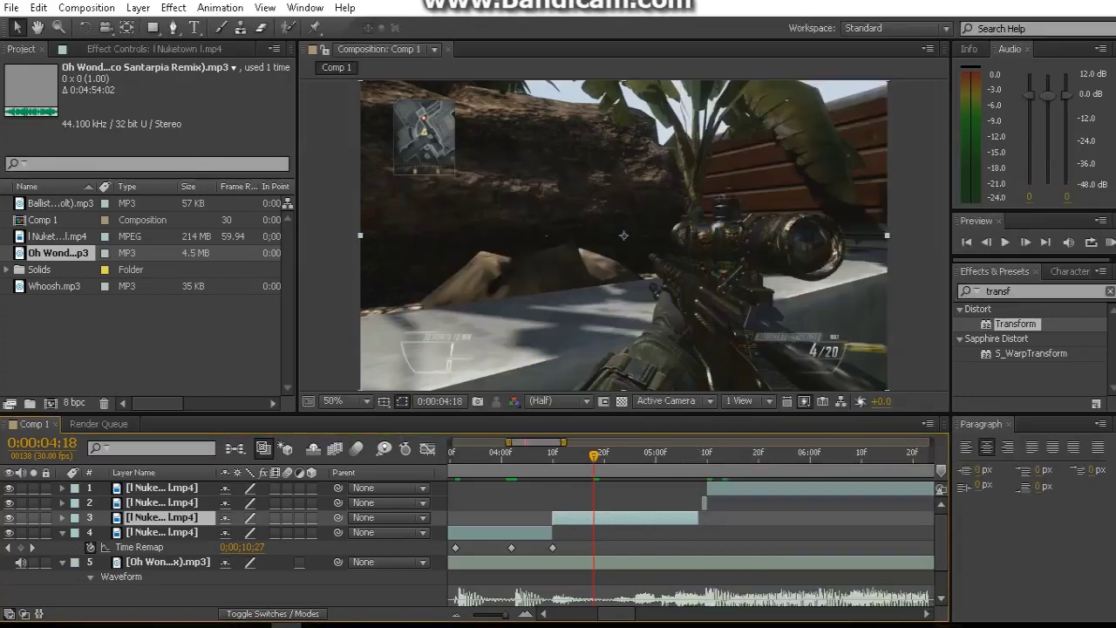
right_click(689, 253)
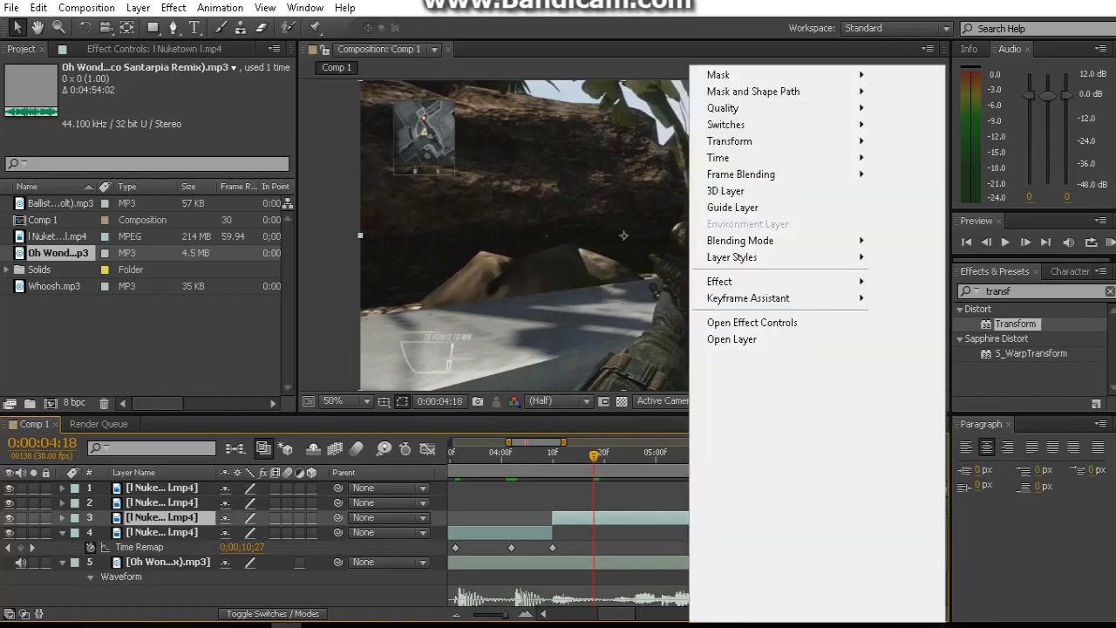
mouse_move(767, 158)
click(926, 198)
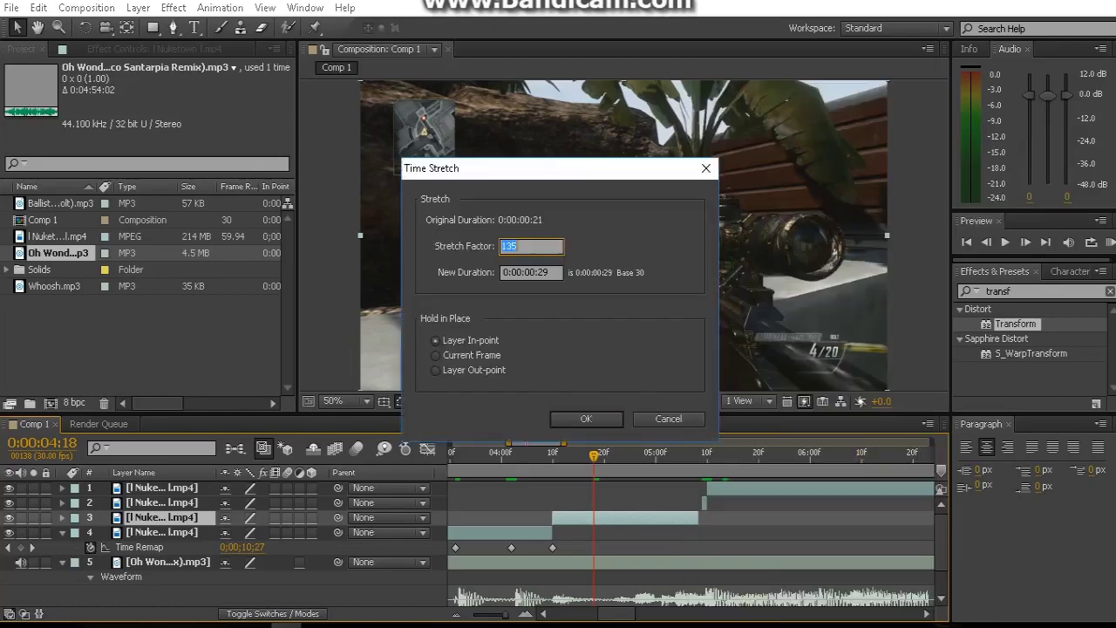
key(Return)
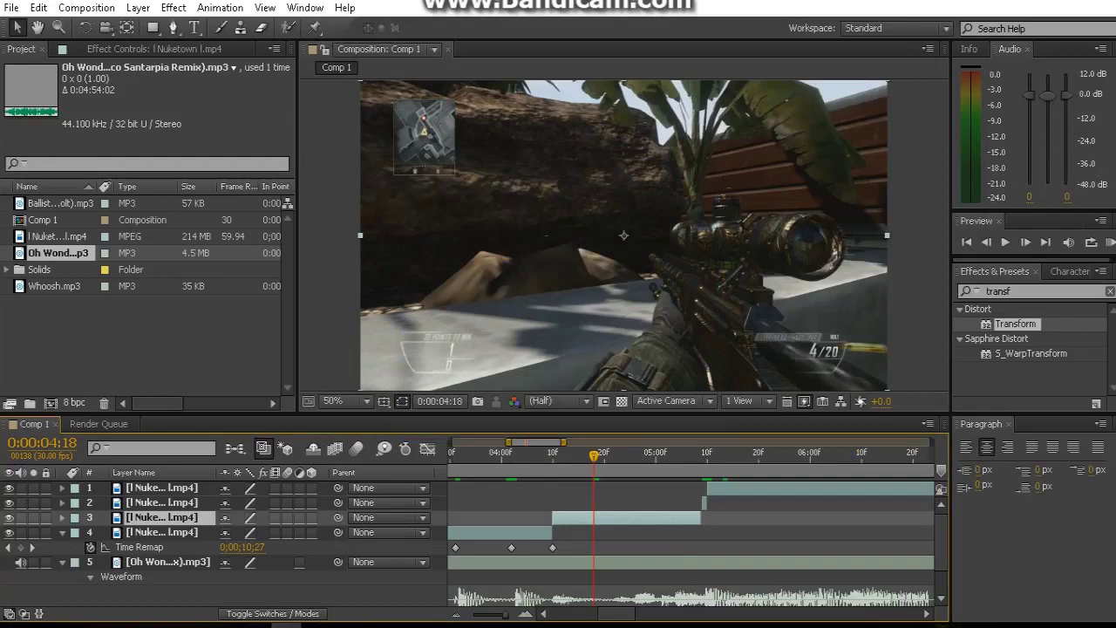
Place Ballista 4 (without bolt).mp3 as the top layer starting at 0:00:06:08
click(90, 576)
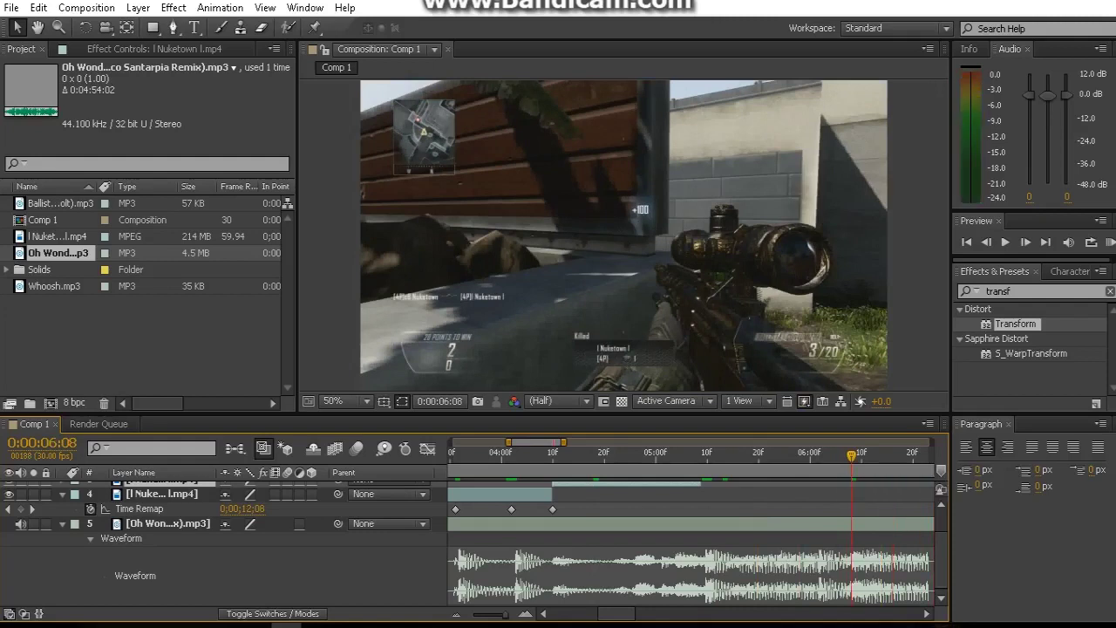
scroll(475, 544, up, 2)
mouse_move(57, 203)
mouse_down()
mouse_move(165, 440)
mouse_move(122, 488)
mouse_up()
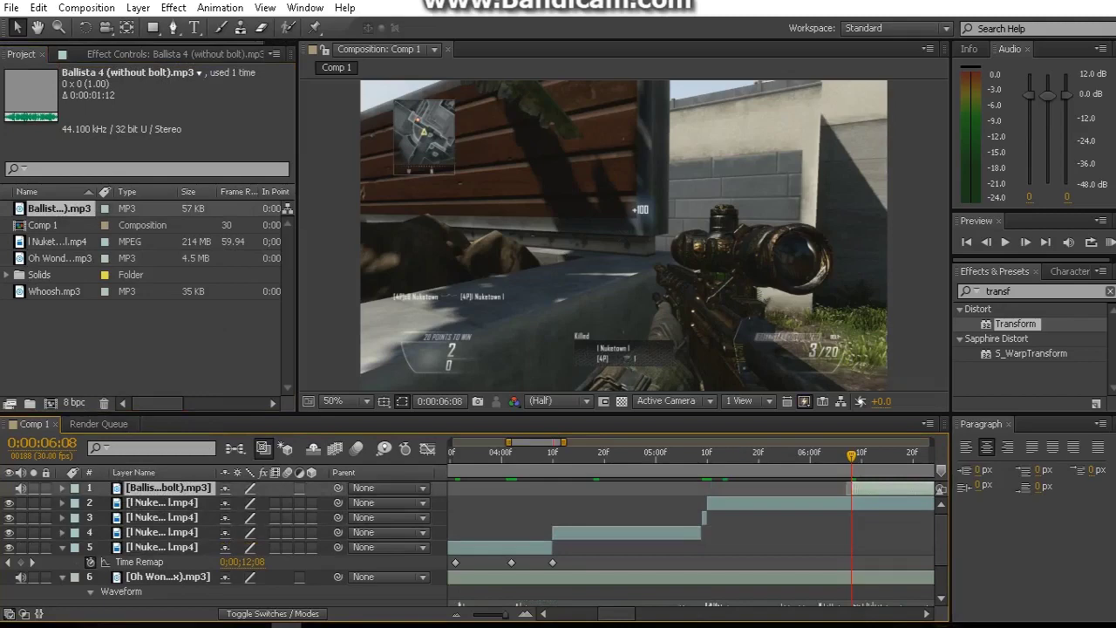
Apply a new Time Stretch factor to the Ballista sound layer
click(706, 453)
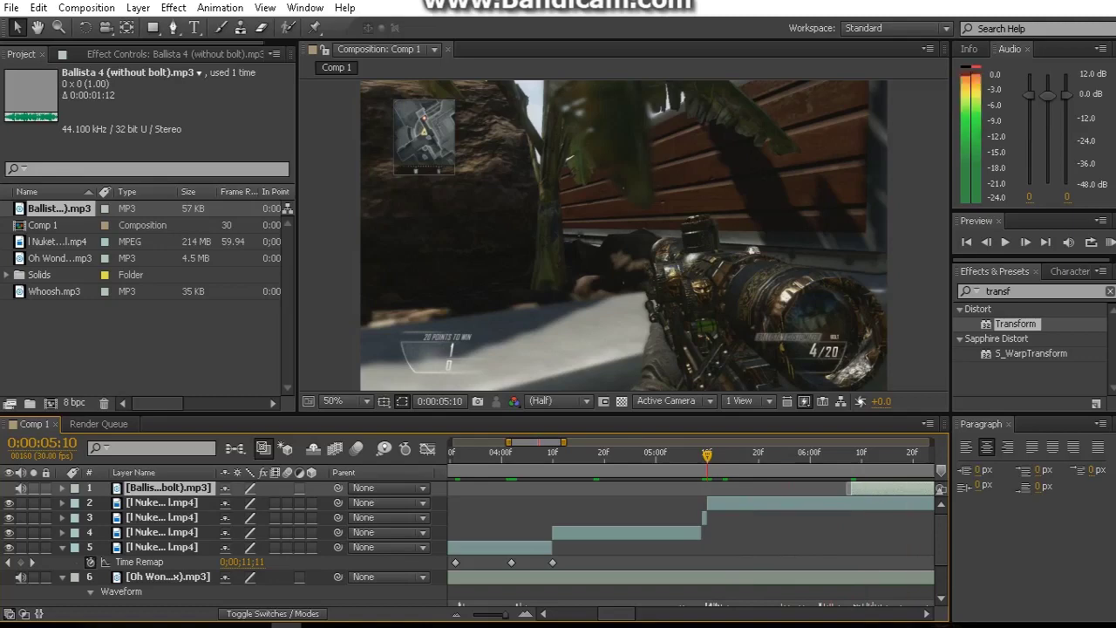
key(i)
right_click(863, 487)
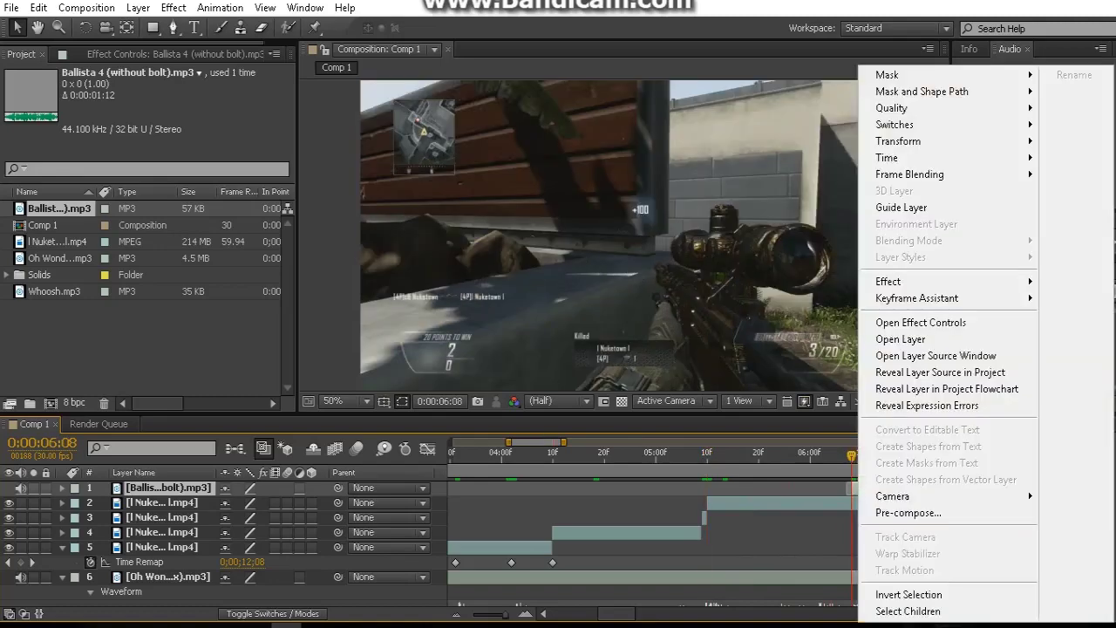
mouse_move(915, 144)
click(741, 199)
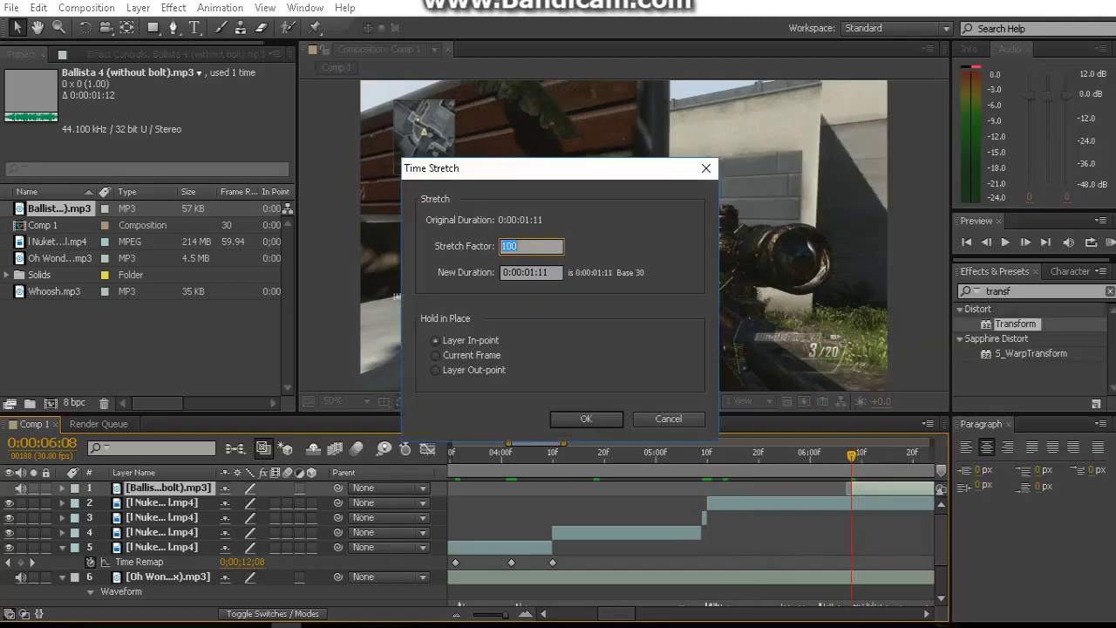
text(50)
key(Return)
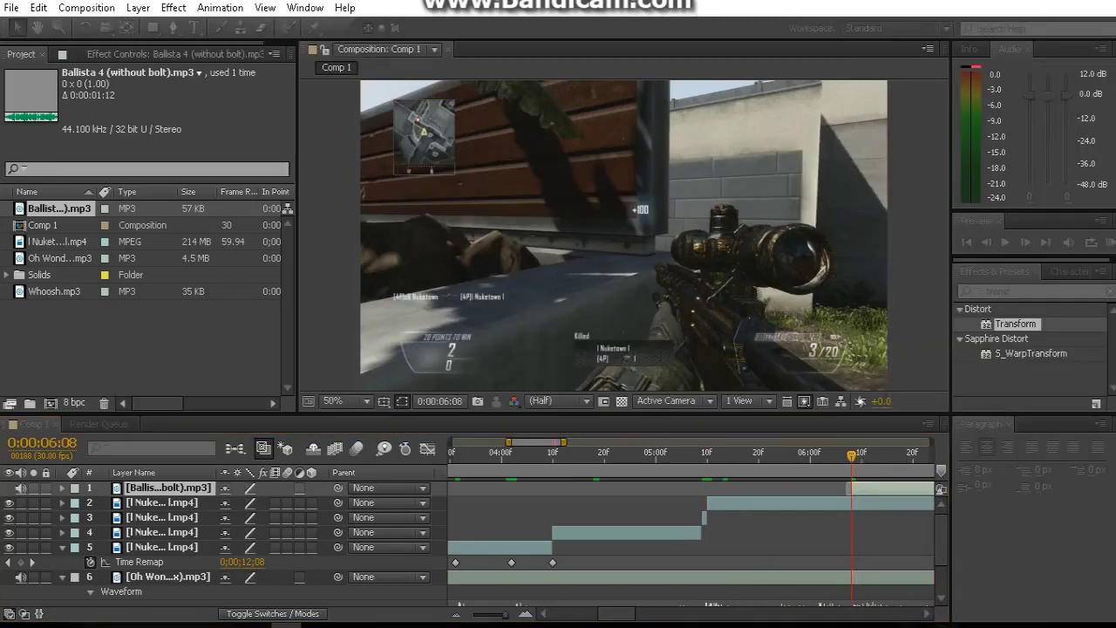
Set the Ballista sound's Audio Levels to +1.00 dB
key(l)
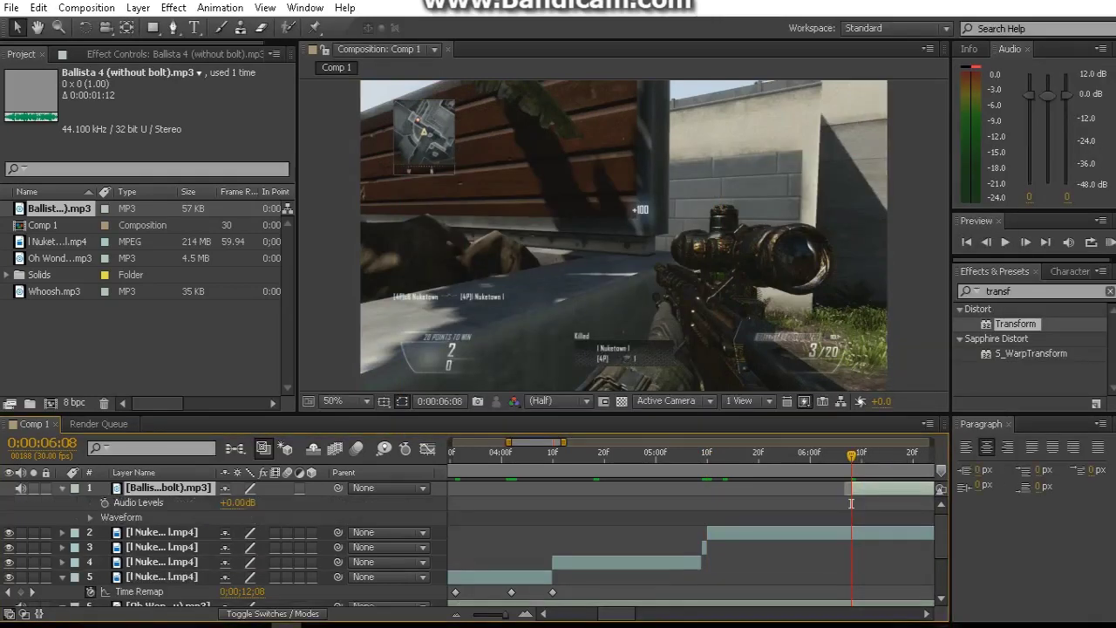
click(236, 503)
text(1)
key(Return)
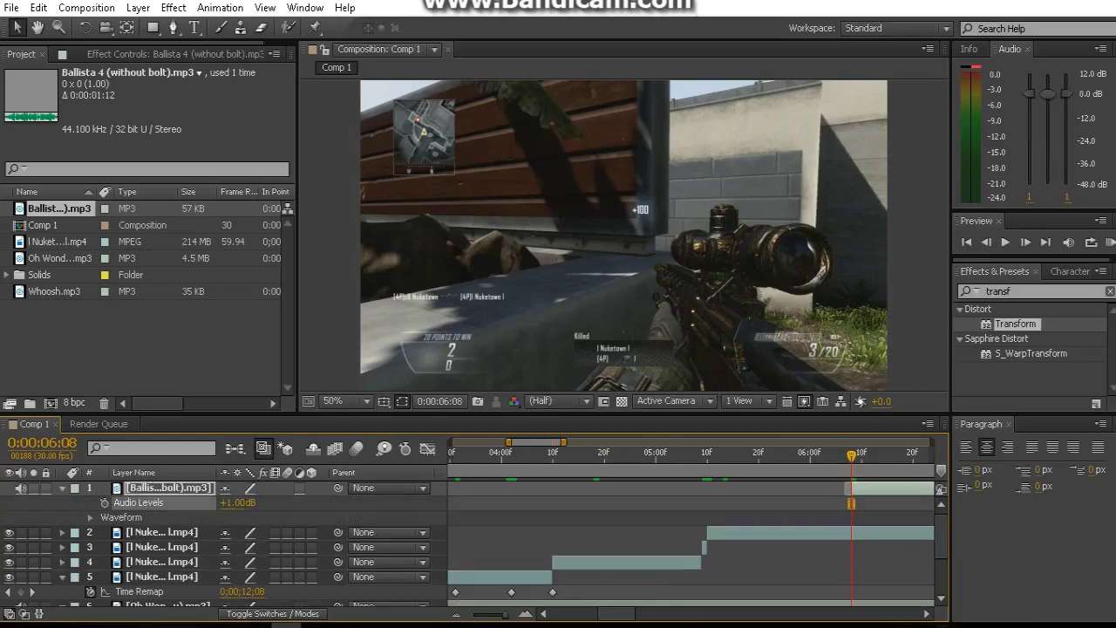
key(l)
Add Whoosh.mp3 ending at 0:00:06:08 and butt the neighbouring gameplay clips together there
click(58, 291)
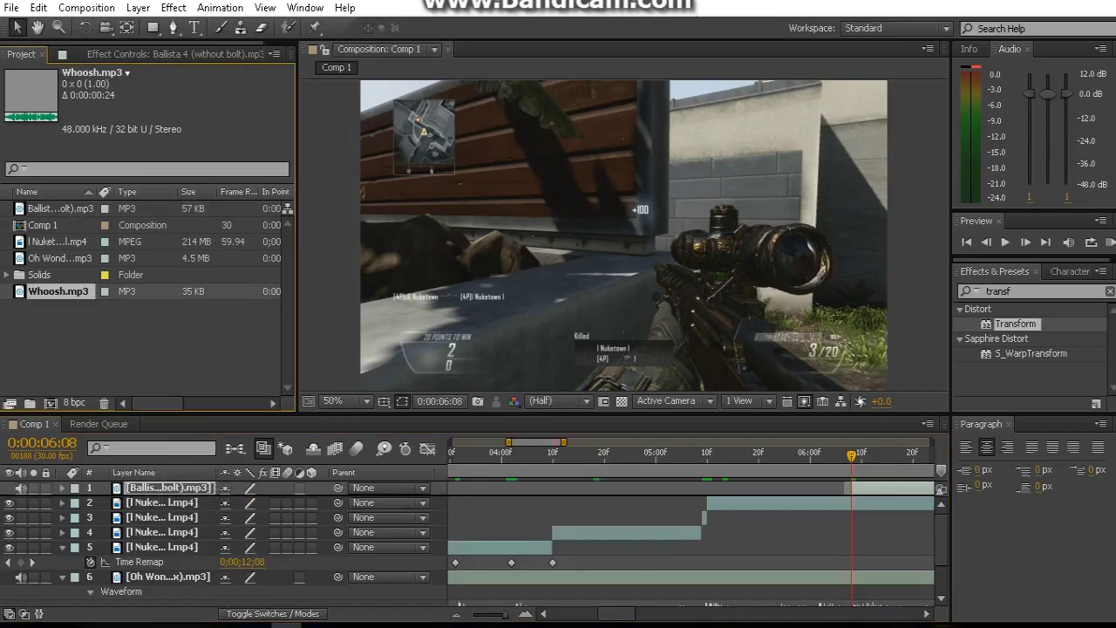
drag(57, 291, 183, 498)
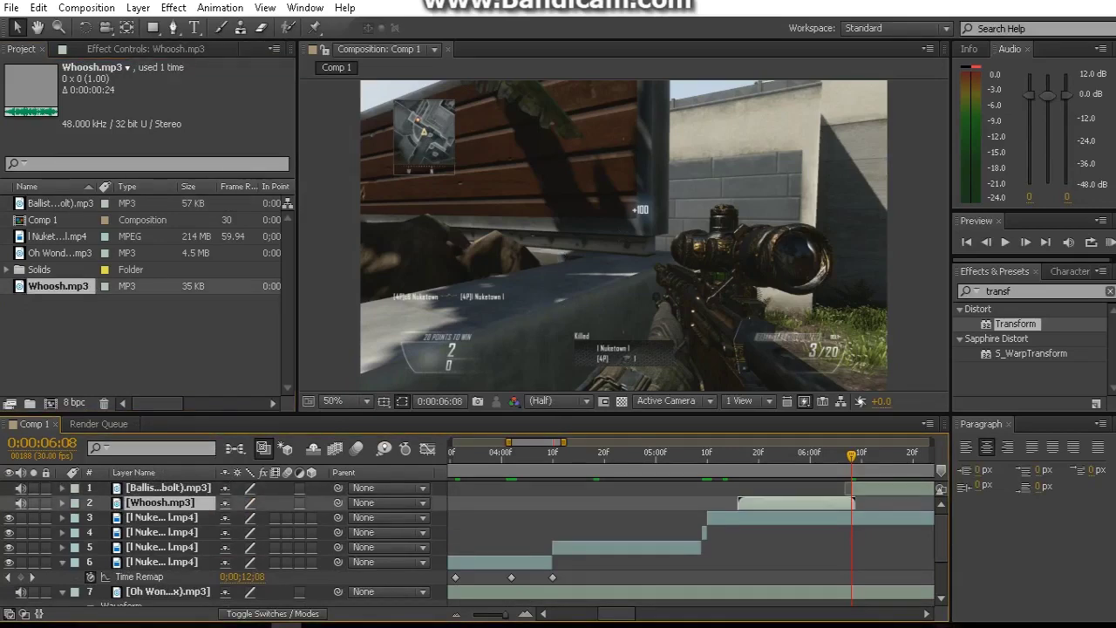
click(161, 517)
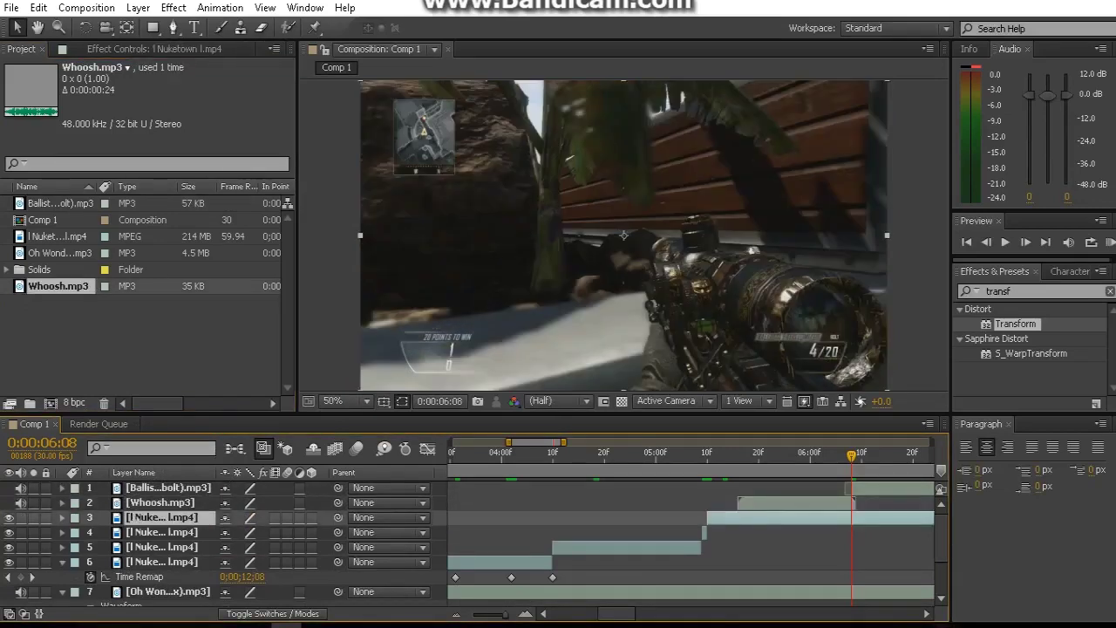
key(alt+bracketleft)
drag(881, 518, 870, 519)
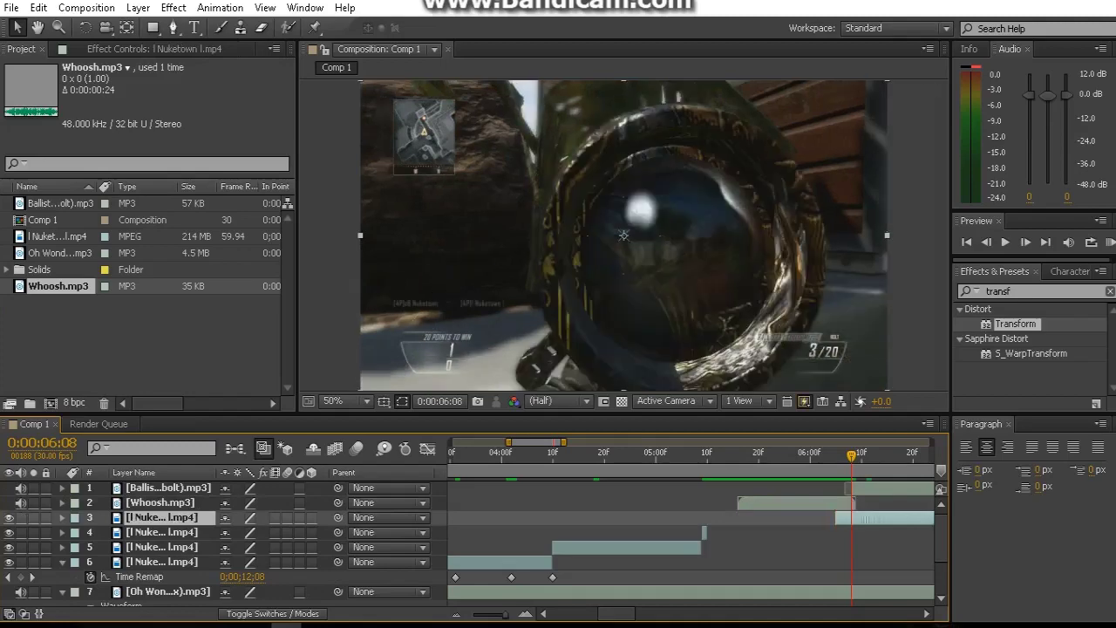
mouse_move(704, 532)
mouse_down()
mouse_move(860, 532)
mouse_move(839, 532)
mouse_up()
Trim the fourth clip and apply Twixtor Pro to the fourth Nuketown layer
key(i)
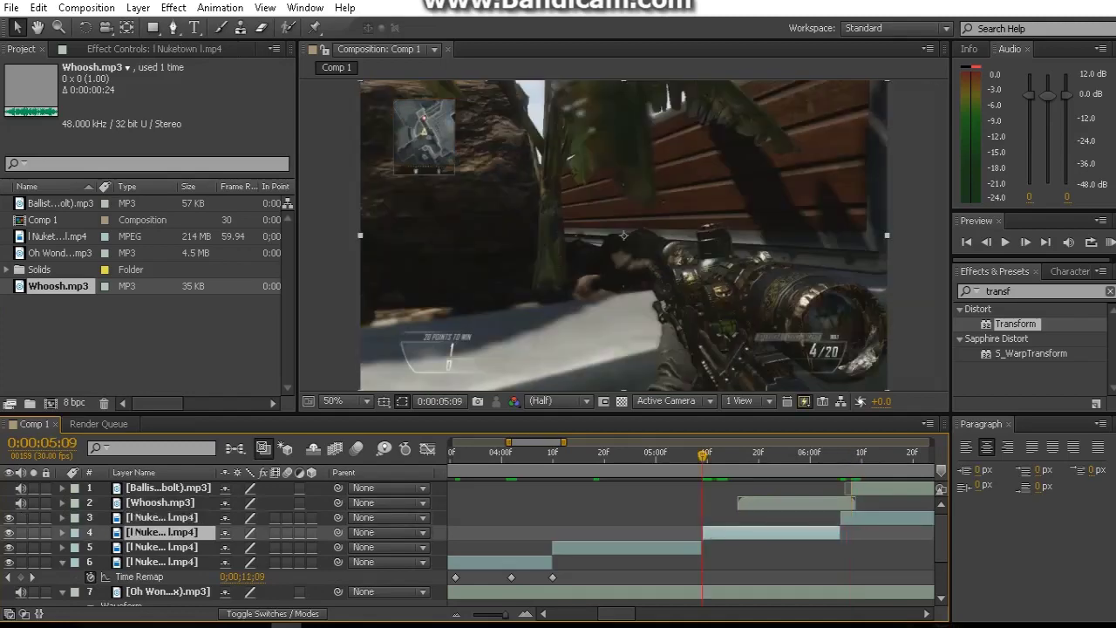
click(1015, 323)
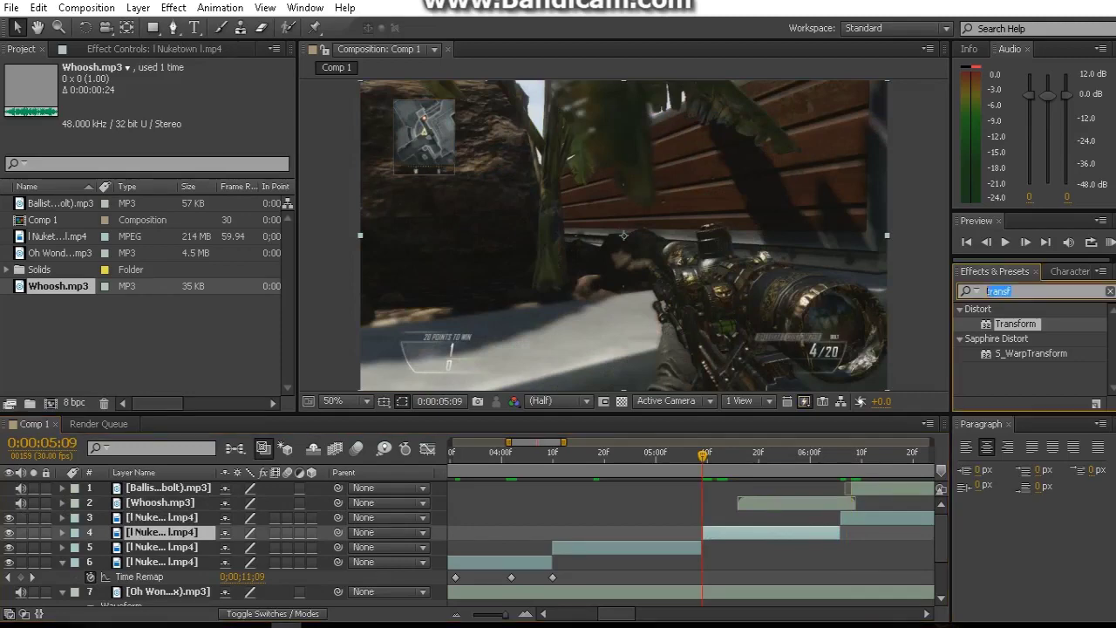
text(twixtor)
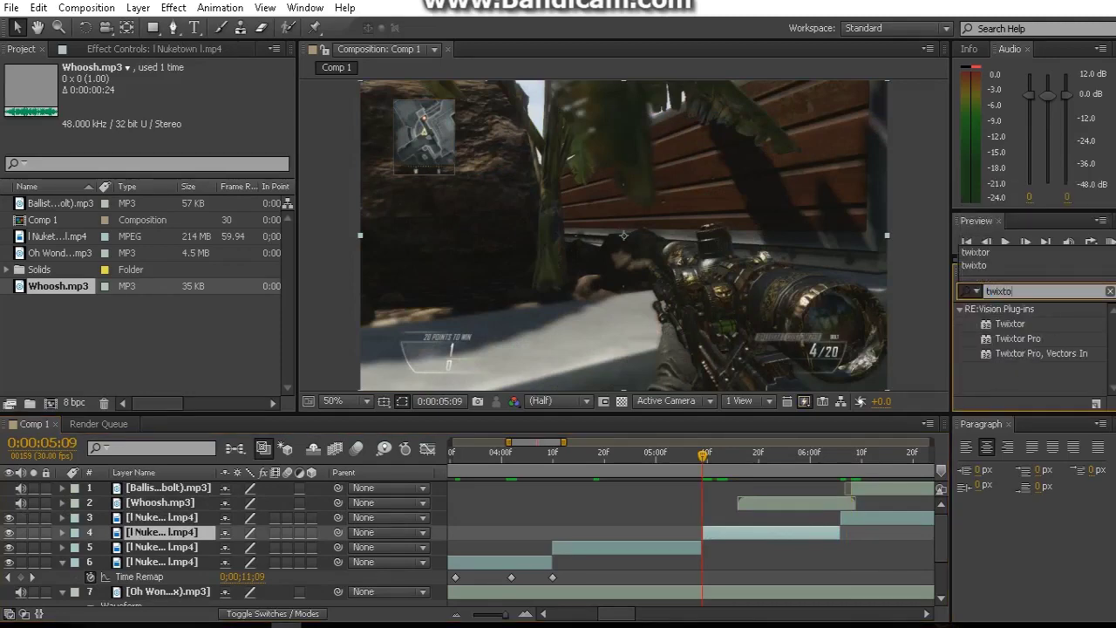
drag(1017, 338, 735, 532)
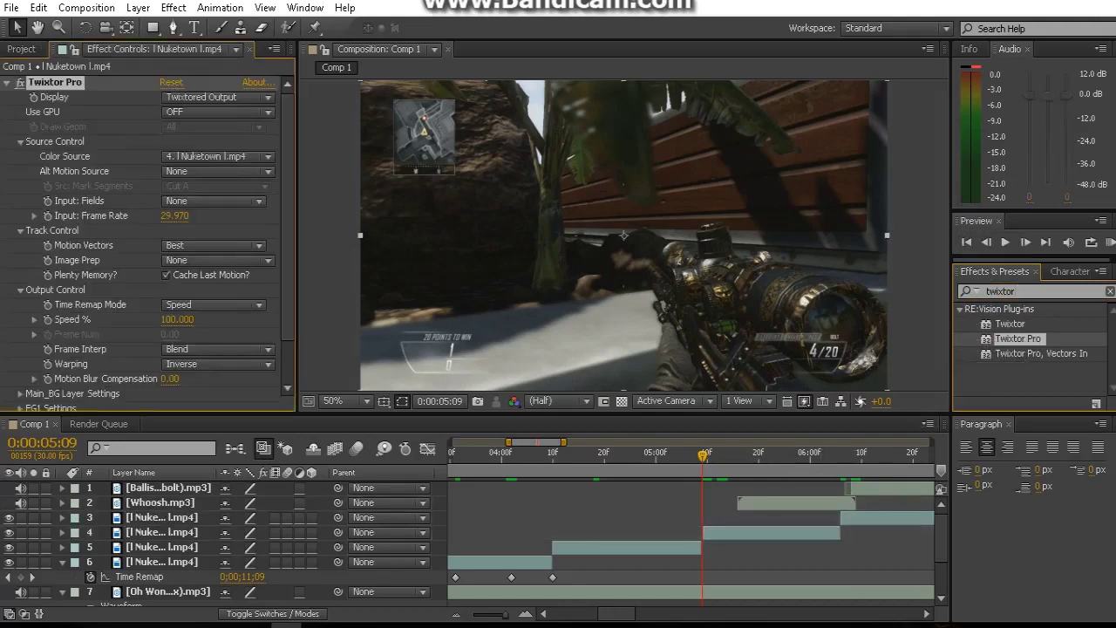
Set Twixtor's input frame rate to 60 and Main_BG and FG1 motion sensitivities to 60
click(176, 217)
text(60)
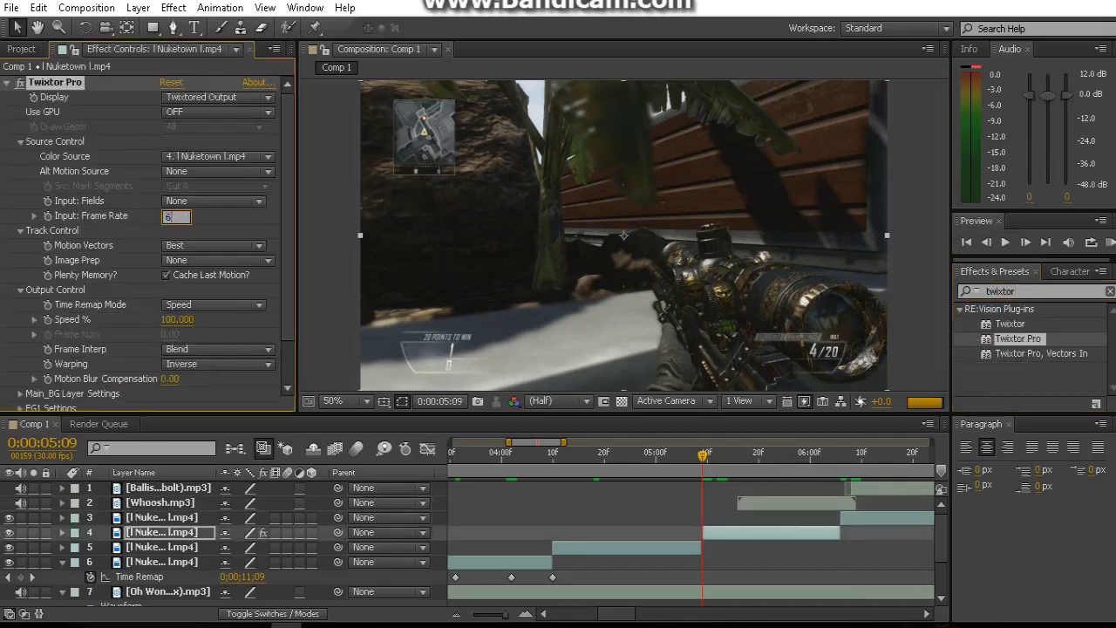
key(Return)
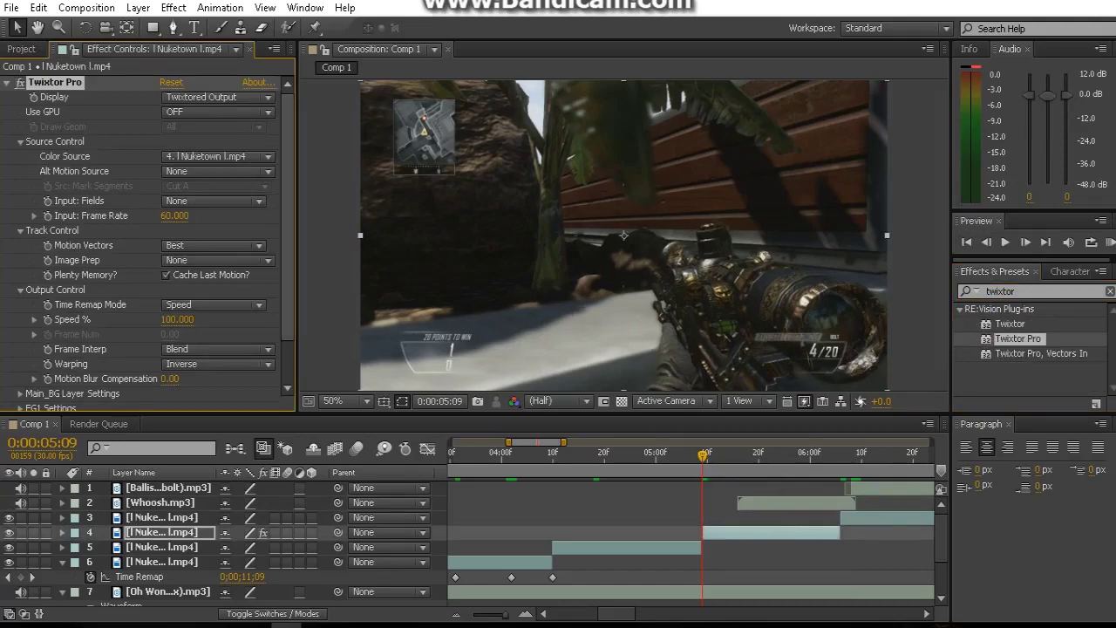
scroll(148, 244, down, 2)
click(20, 343)
click(173, 358)
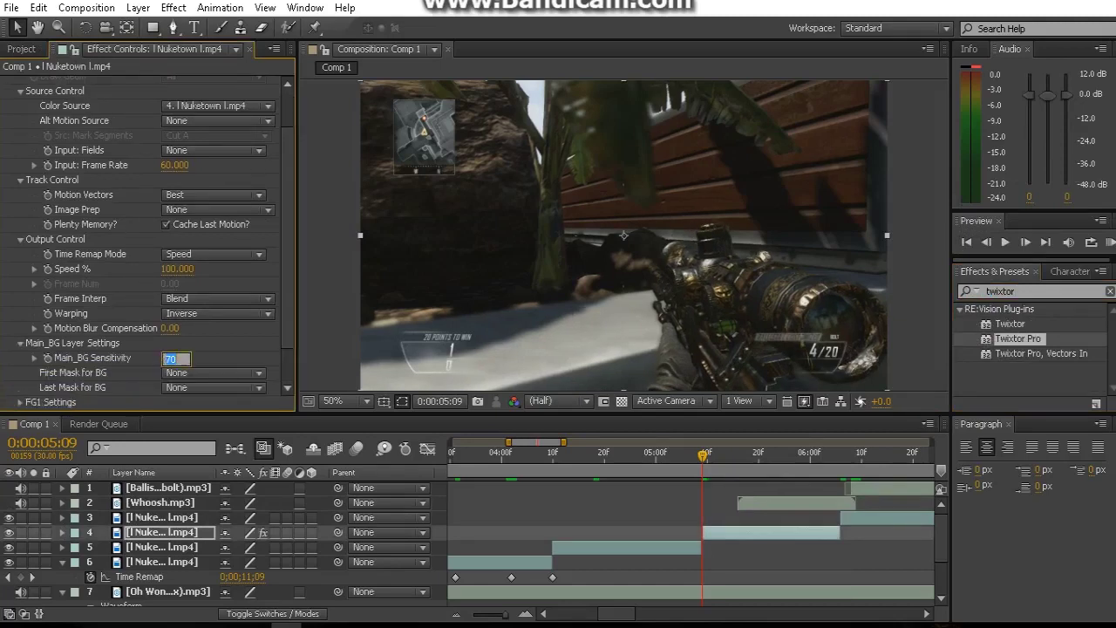
key(Return)
click(19, 402)
text(6)
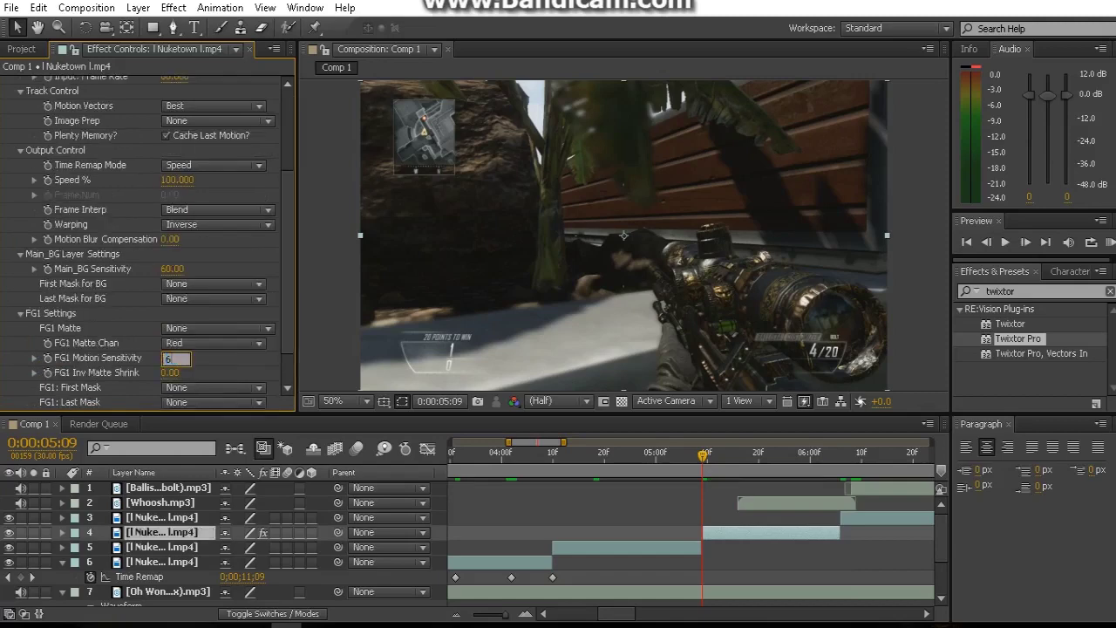
key(Return)
key(Return)
click(170, 357)
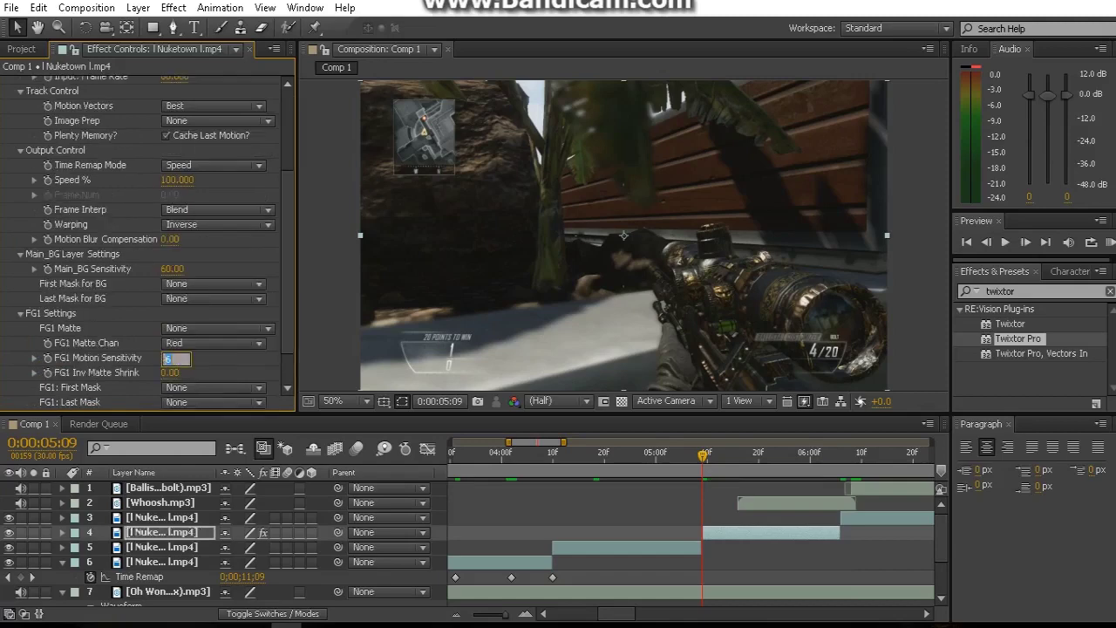
key(Return)
Try a Twixtor Speed % of 1 one frame later, then undo it back to 100
click(1025, 242)
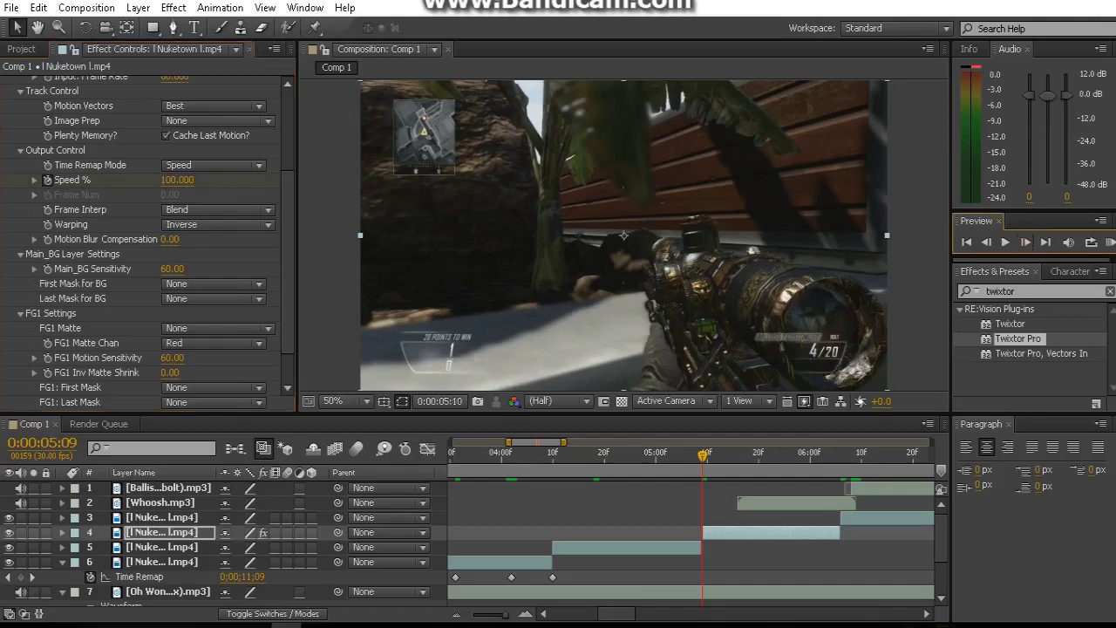
click(177, 180)
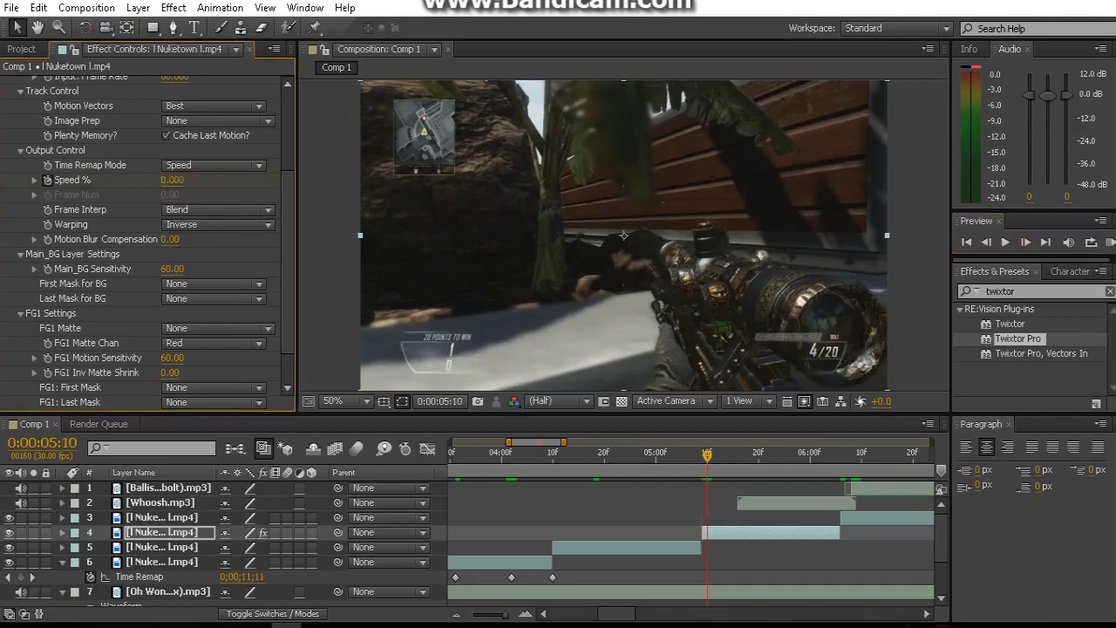
text(1)
key(Return)
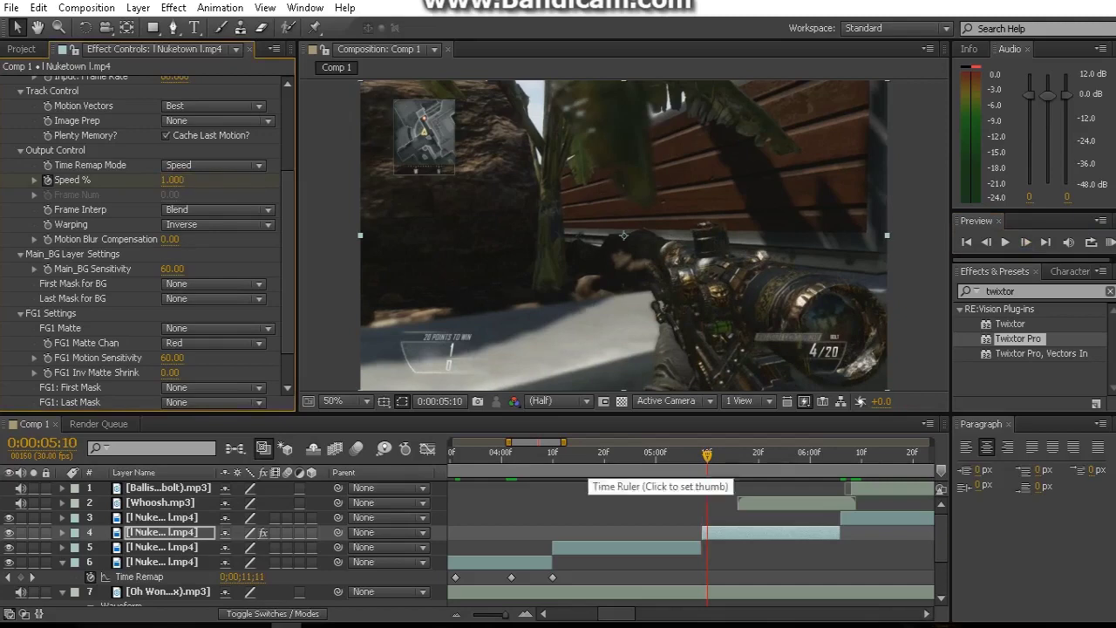
click(551, 453)
key(ctrl+z)
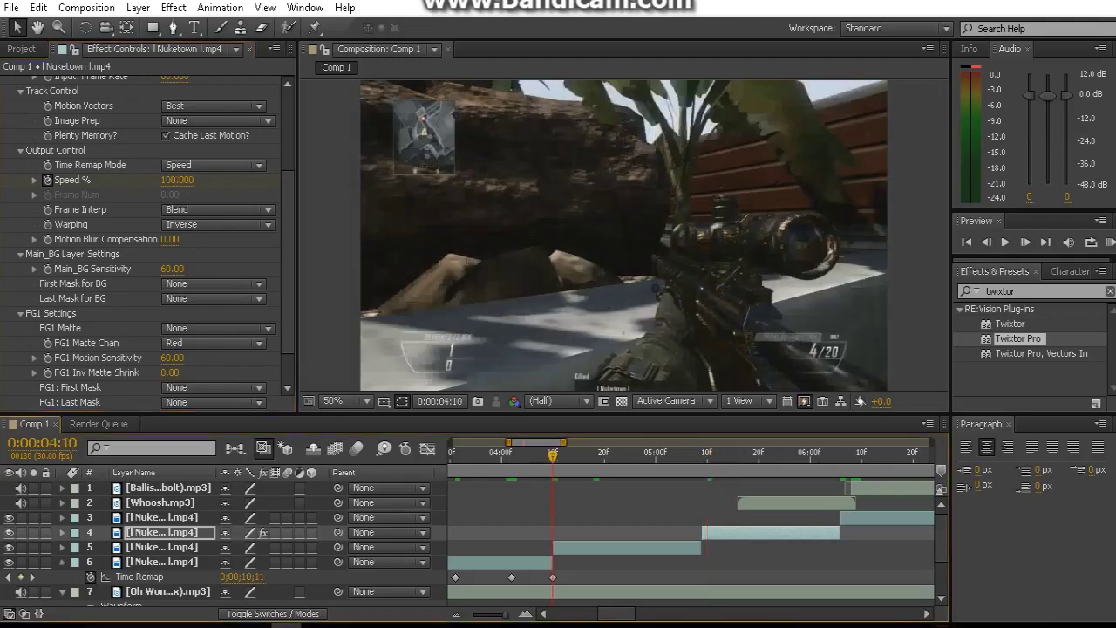
Add a new adjustment layer on top of all the clips
right_click(434, 521)
mouse_move(523, 338)
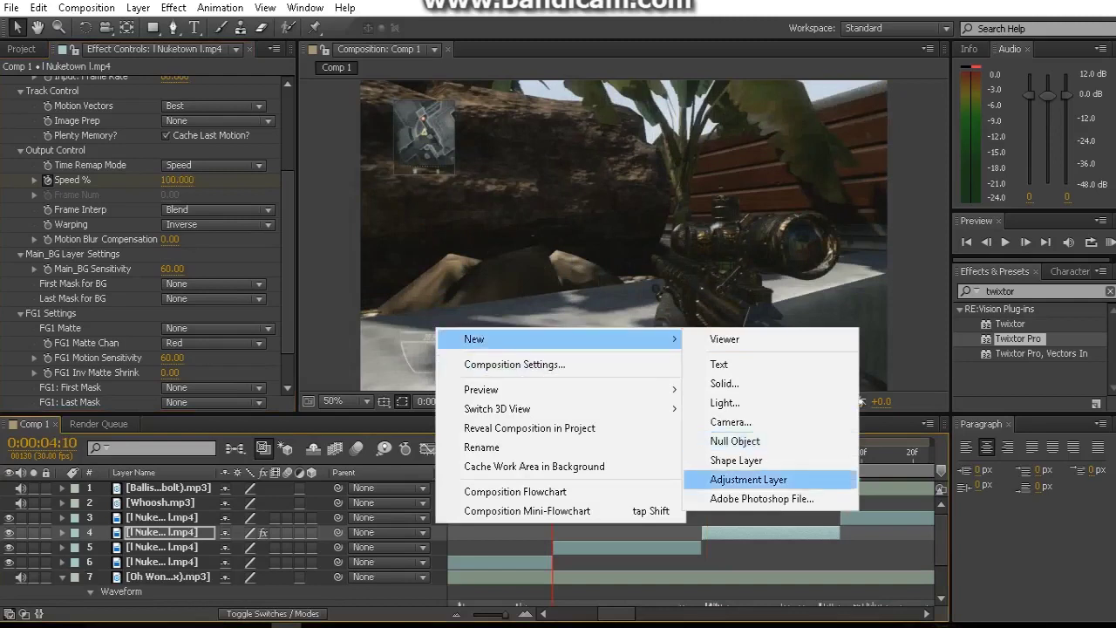
click(748, 479)
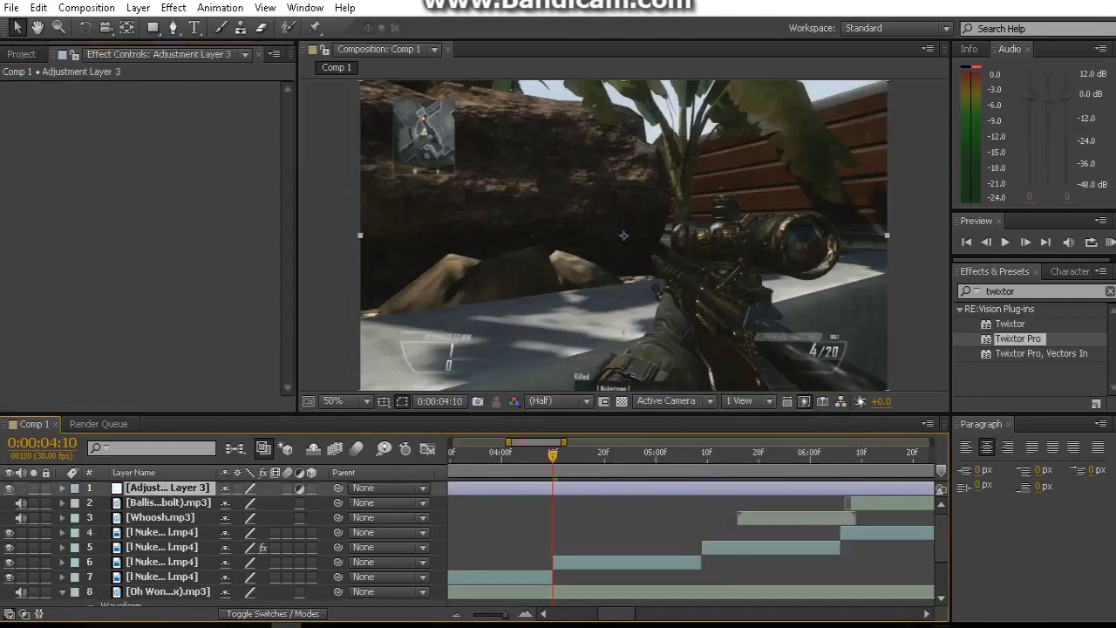
Search 'directional b' and apply Directional Blur to the adjustment layer
click(1003, 291)
text(dir)
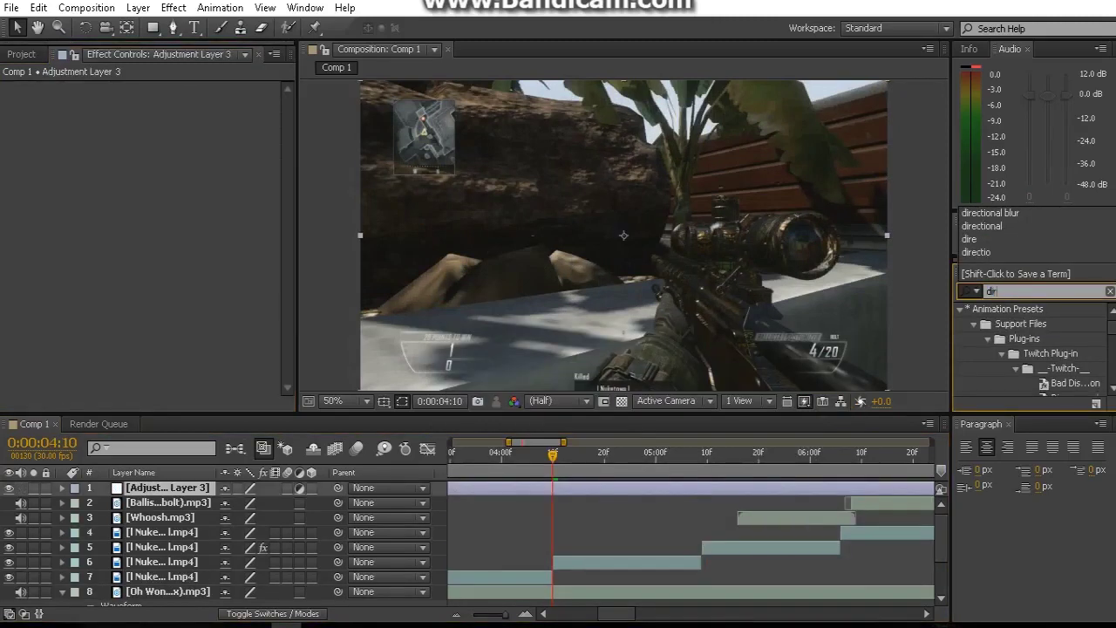
text(ection)
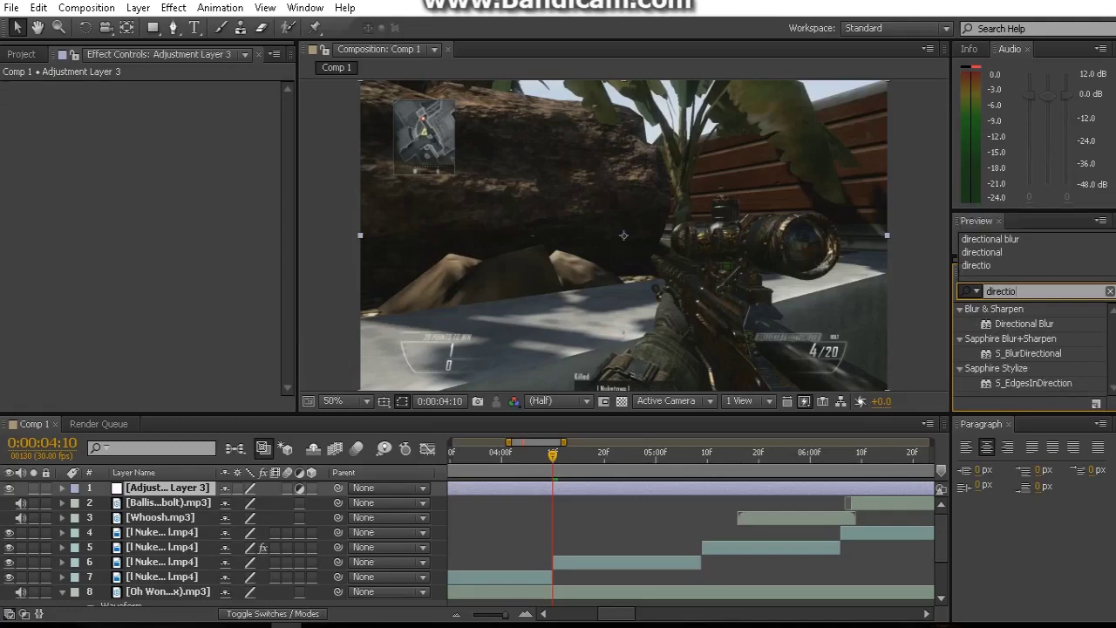
text(al b)
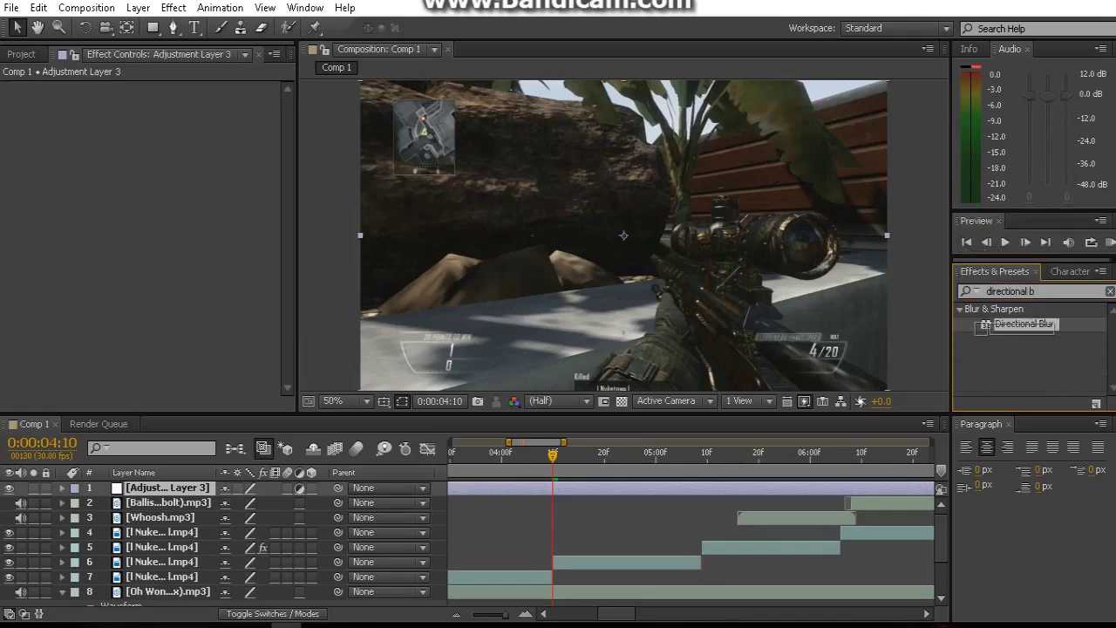
drag(1020, 324, 553, 489)
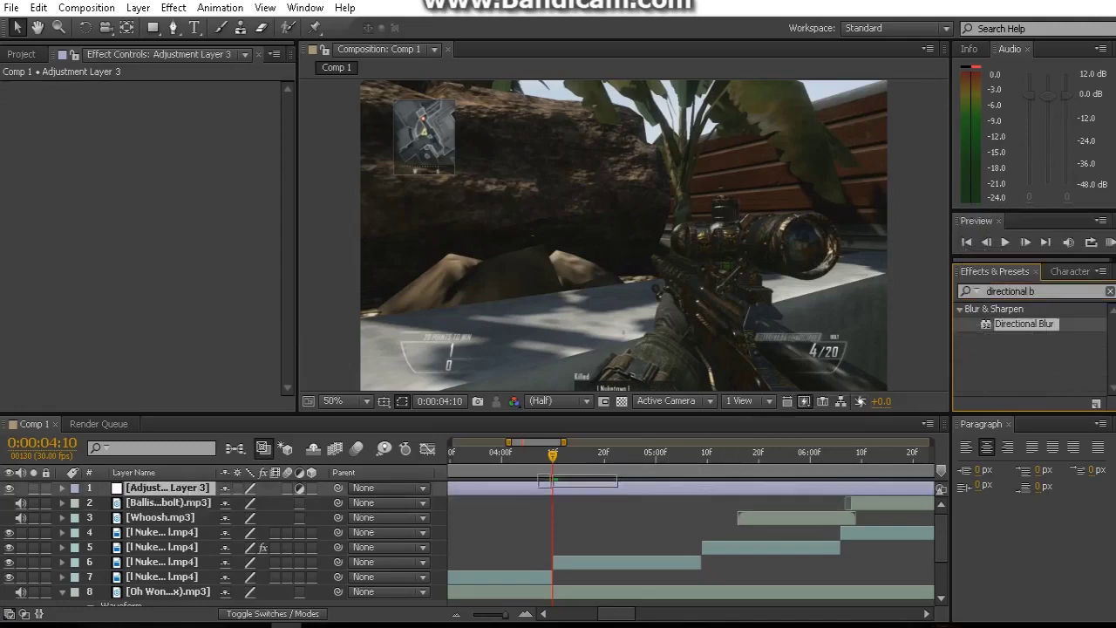
drag(551, 488, 550, 489)
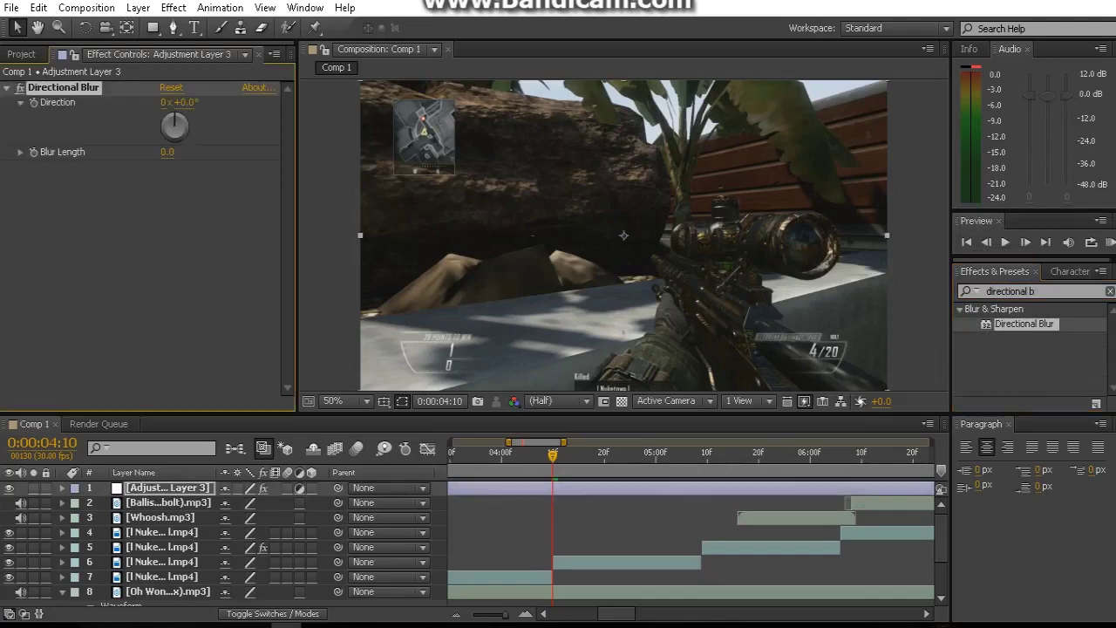
Keyframe Blur Length 0 at 04:10, then step forward to 04:20 for the next key
key(u)
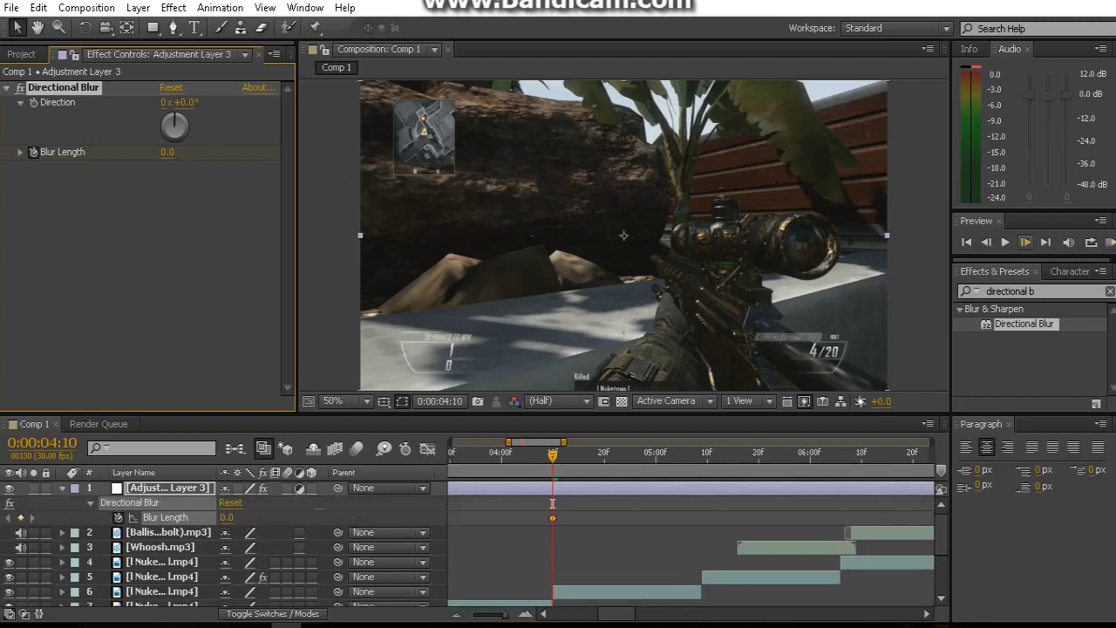
key(Page_Down)
key(Page_Down)
key(Page_Down)
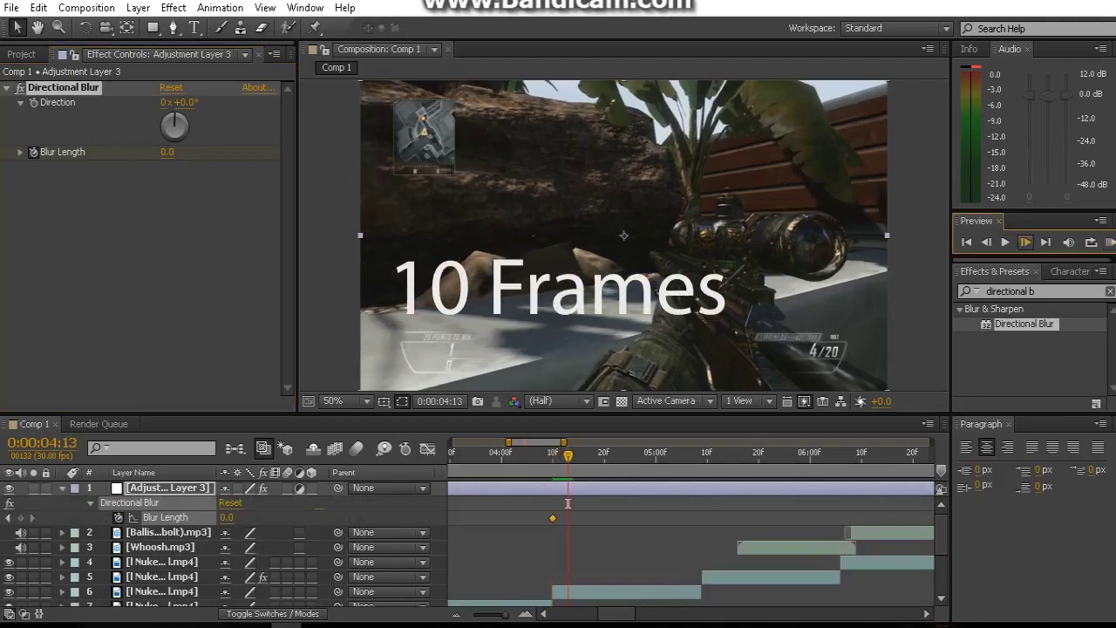
key(Page_Down)
key(Page_Down)
key(Page_Down)
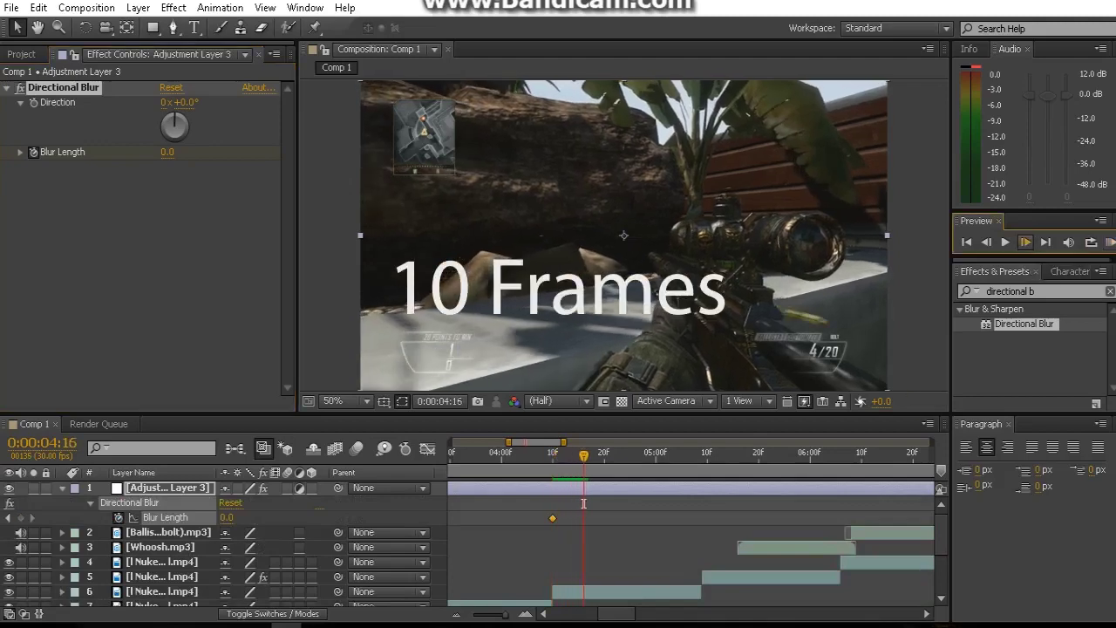
key(Page_Down)
key(Page_Down)
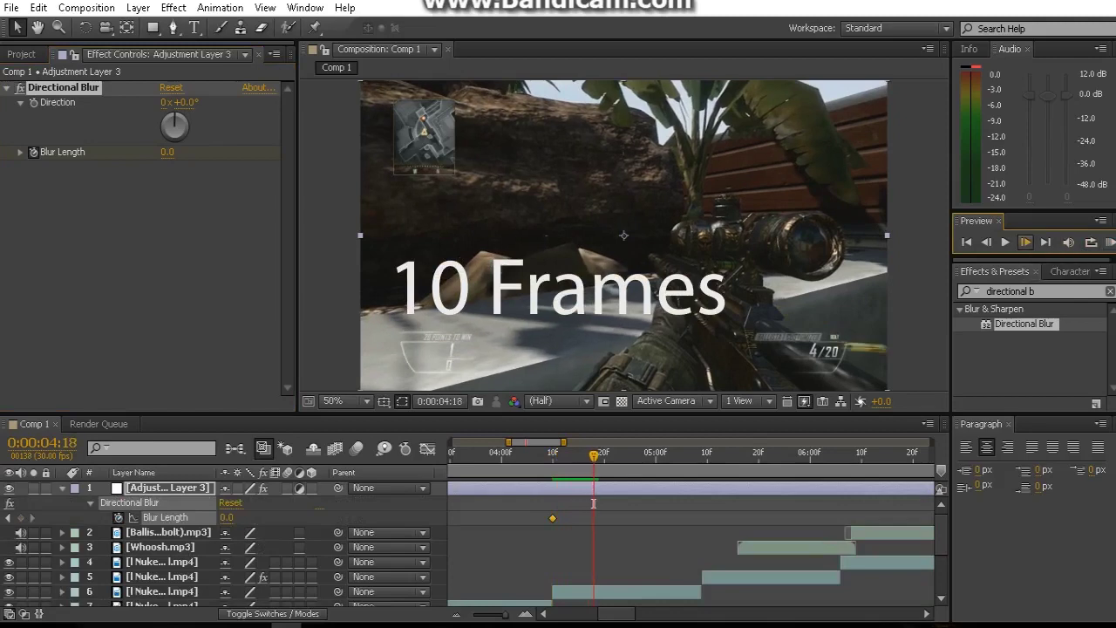
click(1025, 242)
click(1025, 241)
click(167, 151)
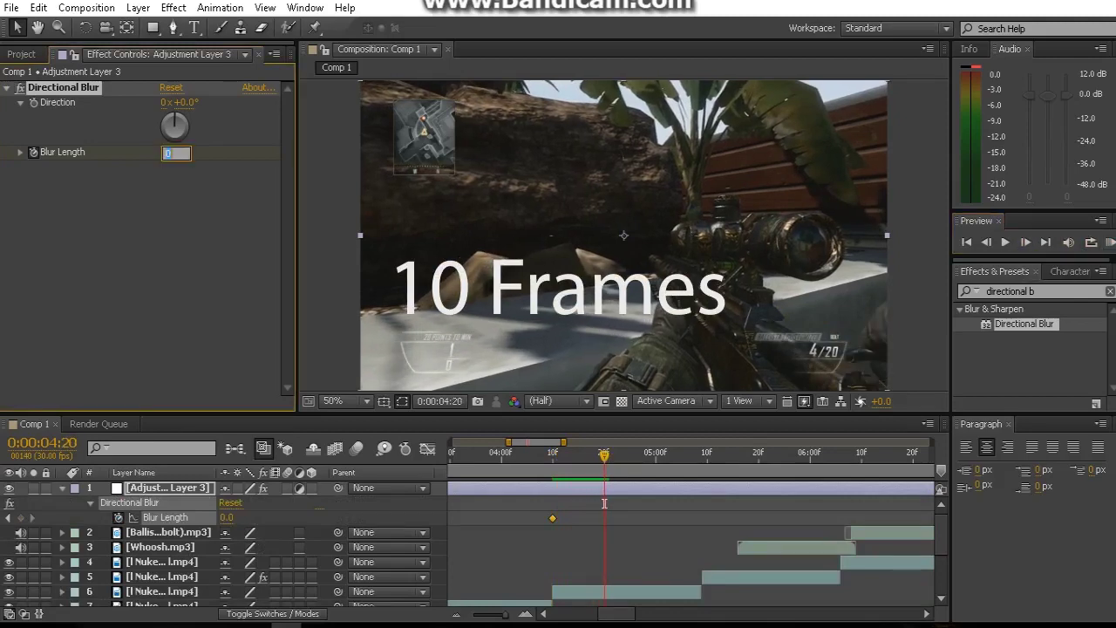
text(60)
key(Return)
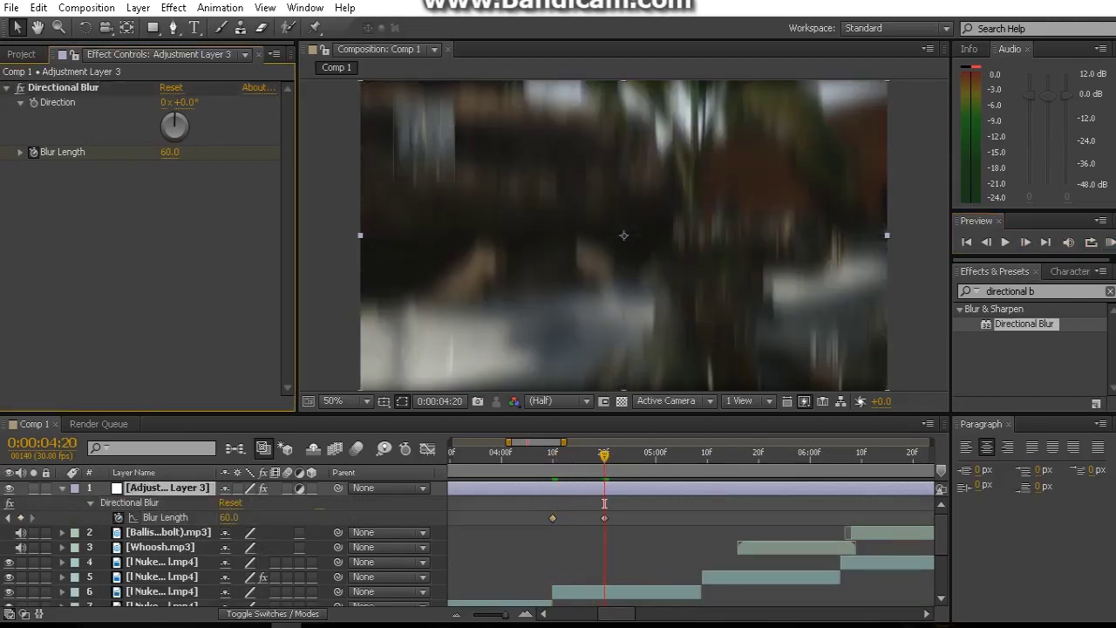
Copy and paste the zero-blur keyframe later, and set Blur Length 60 at 04:20
click(604, 503)
key(ctrl+c)
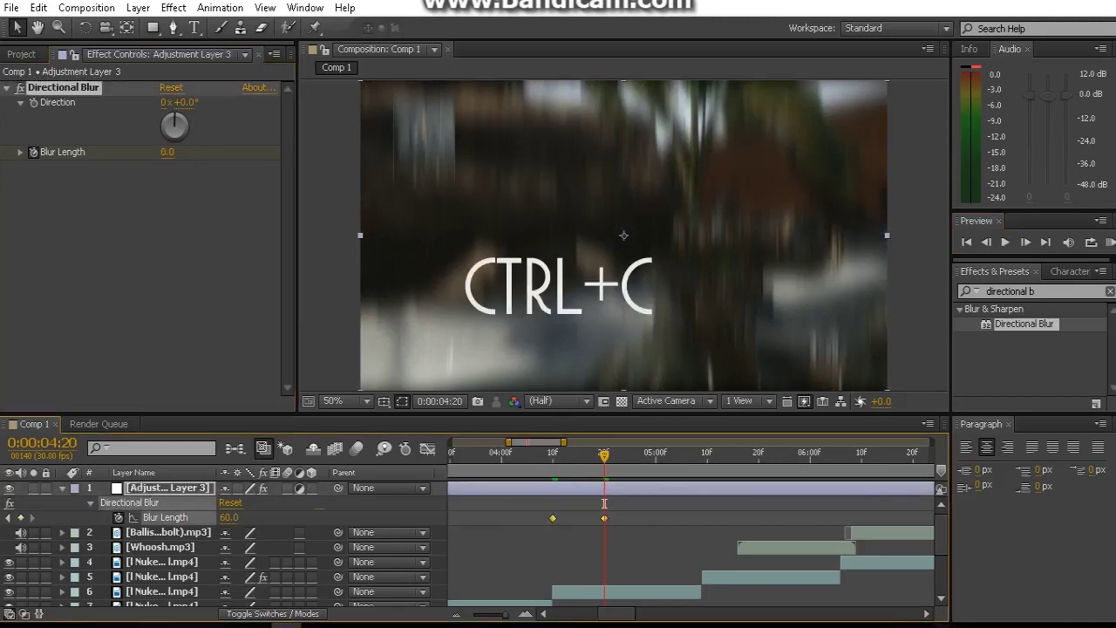
key(ctrl+v)
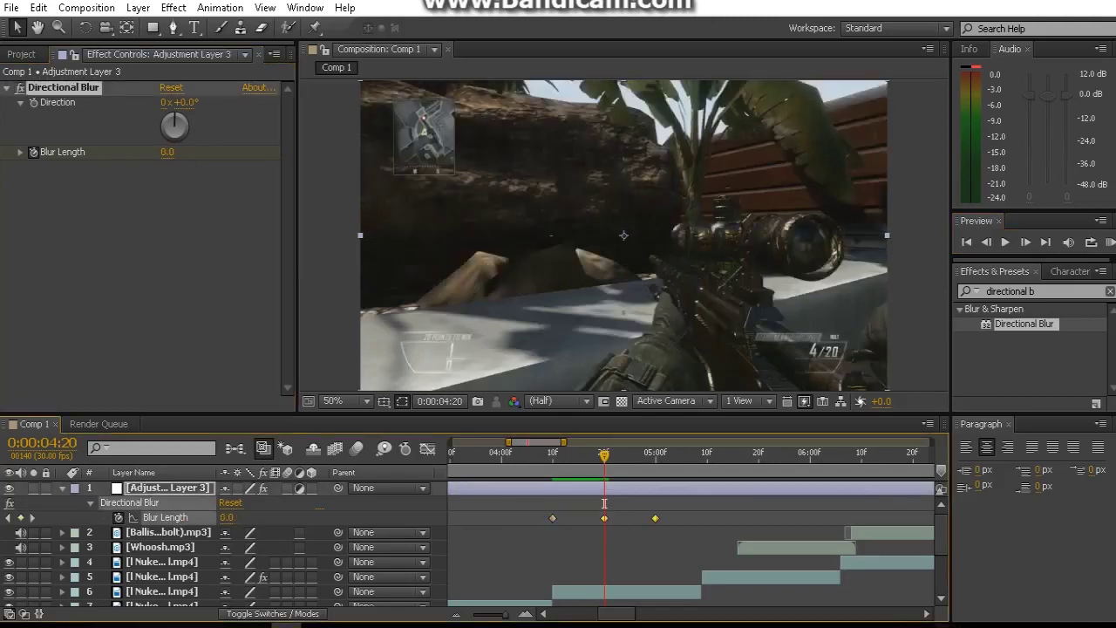
key(F2)
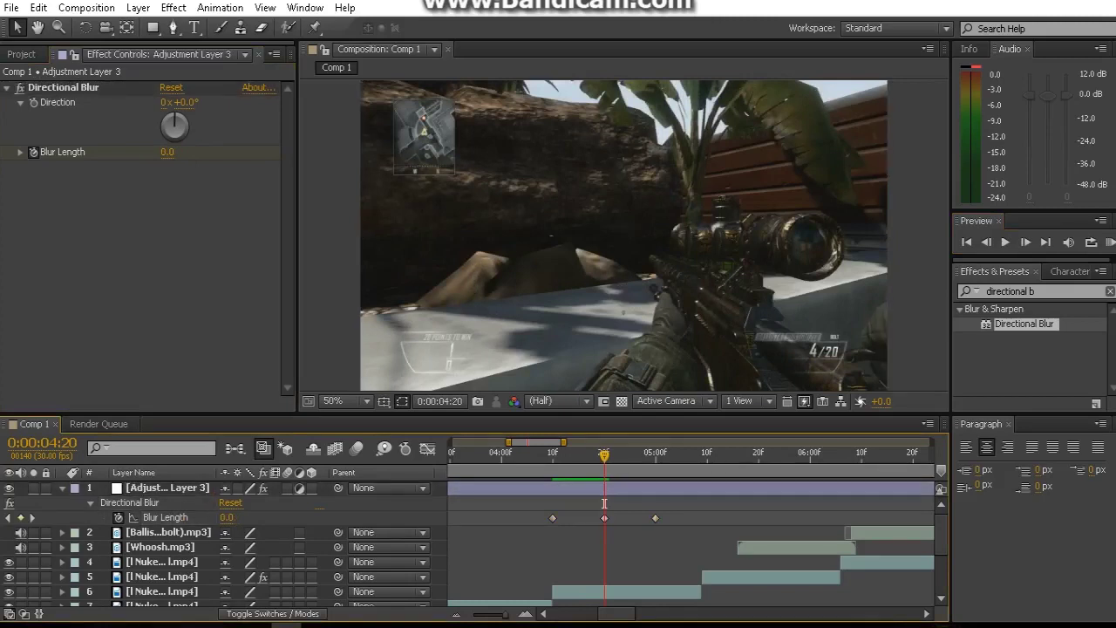
click(167, 151)
text(60)
key(Return)
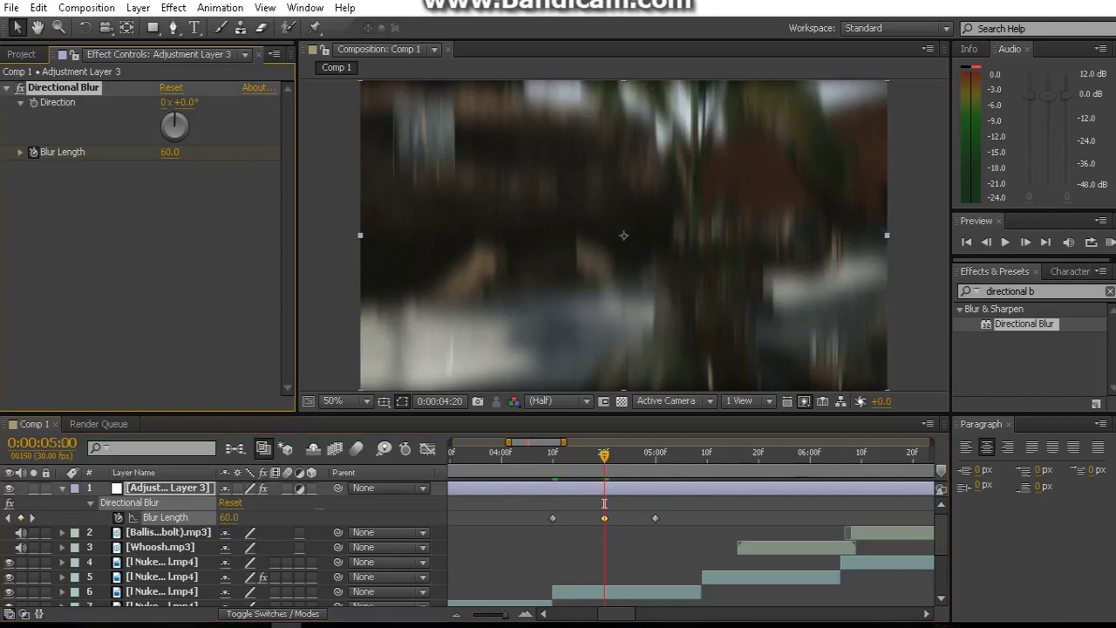
Set Blur Length back to 0 at the 05:00 keyframe, then return to the first keyframe
key(k)
click(169, 152)
text(0)
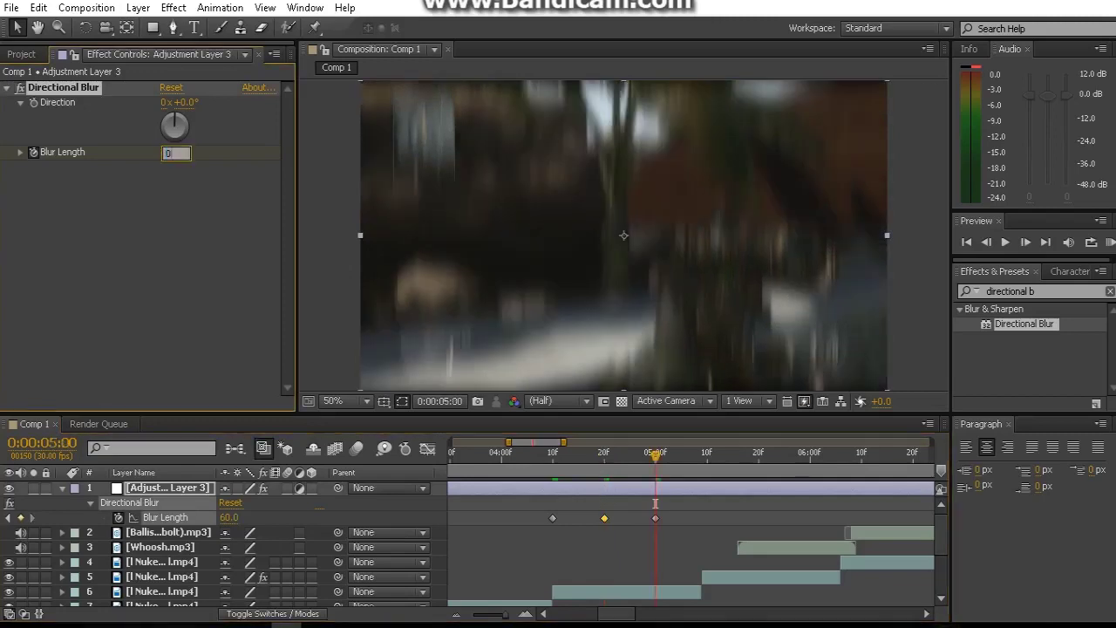
key(Return)
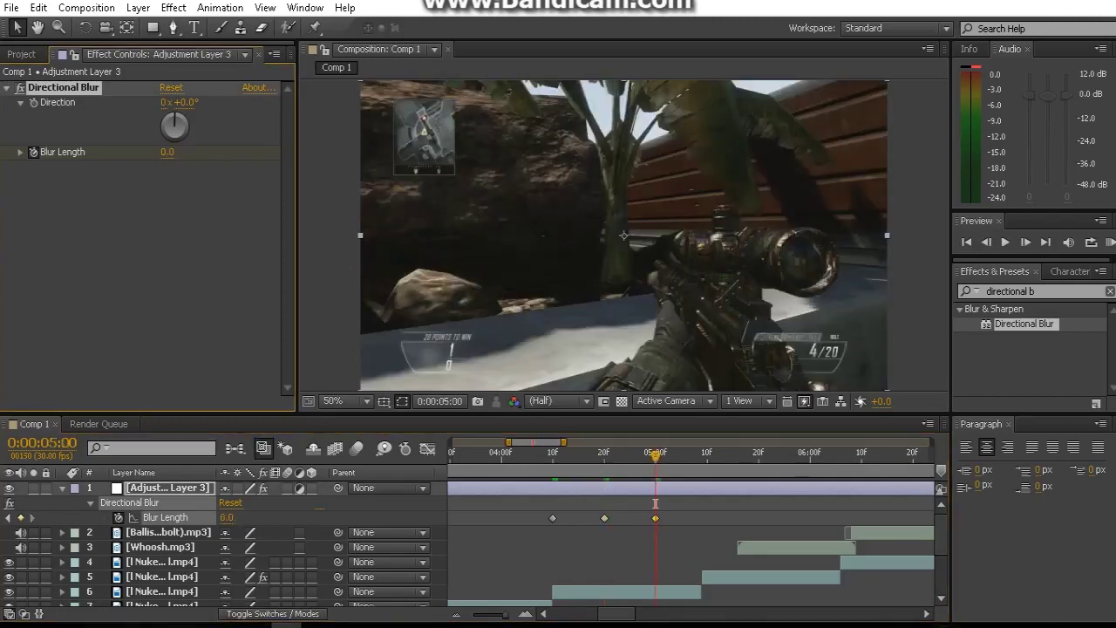
key(j)
key(j)
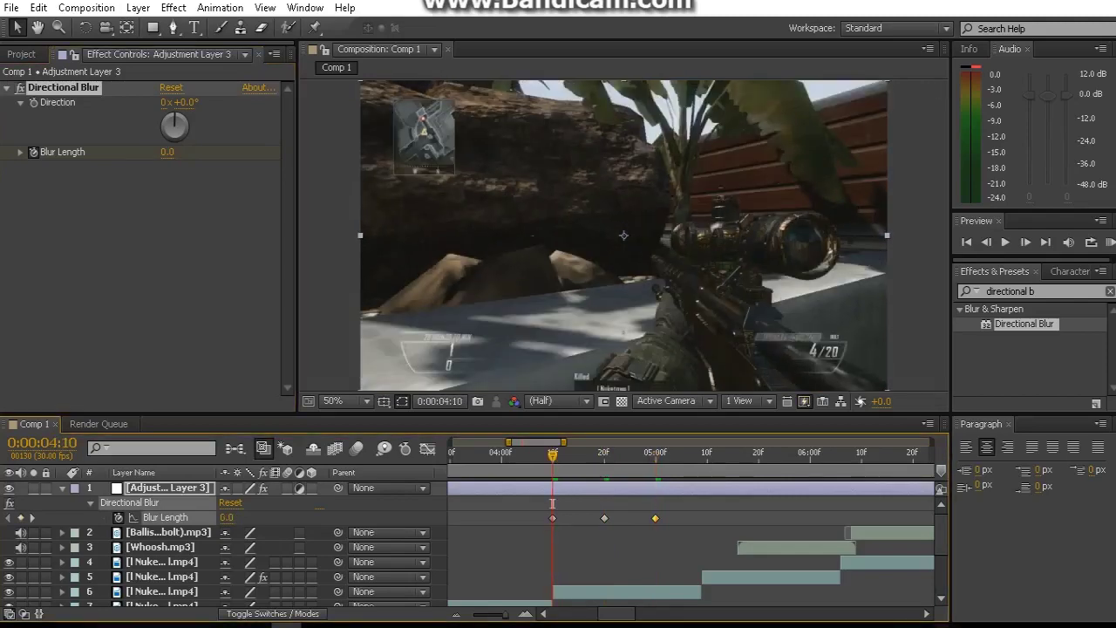
Delete the duplicate layer, split the adjustment layer at 5:00, and remove its upper piece
key(ctrl+d)
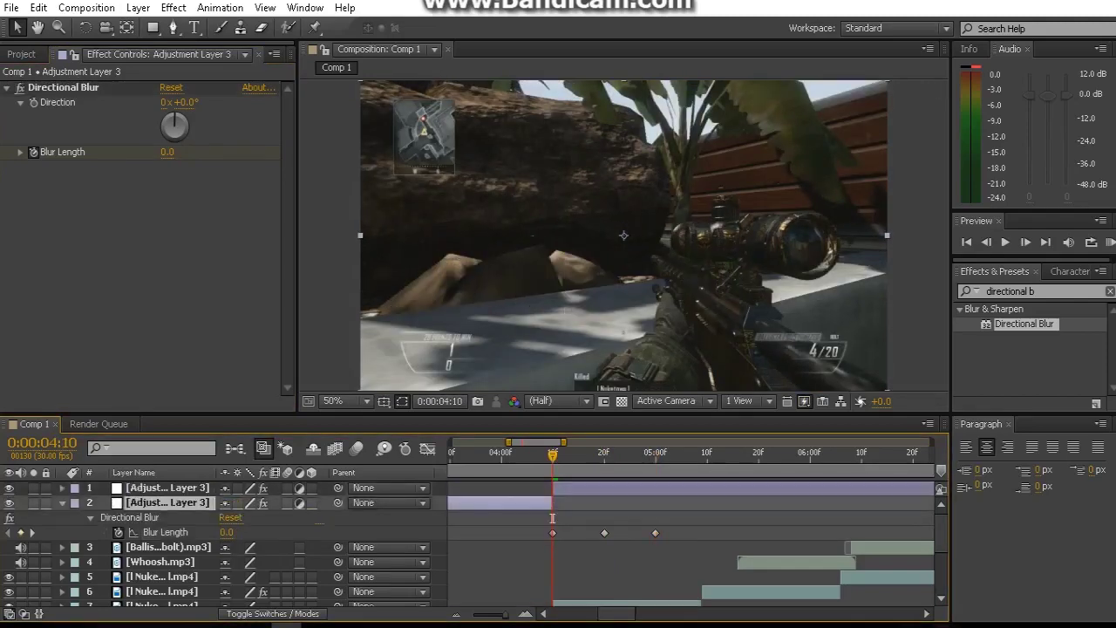
key(Delete)
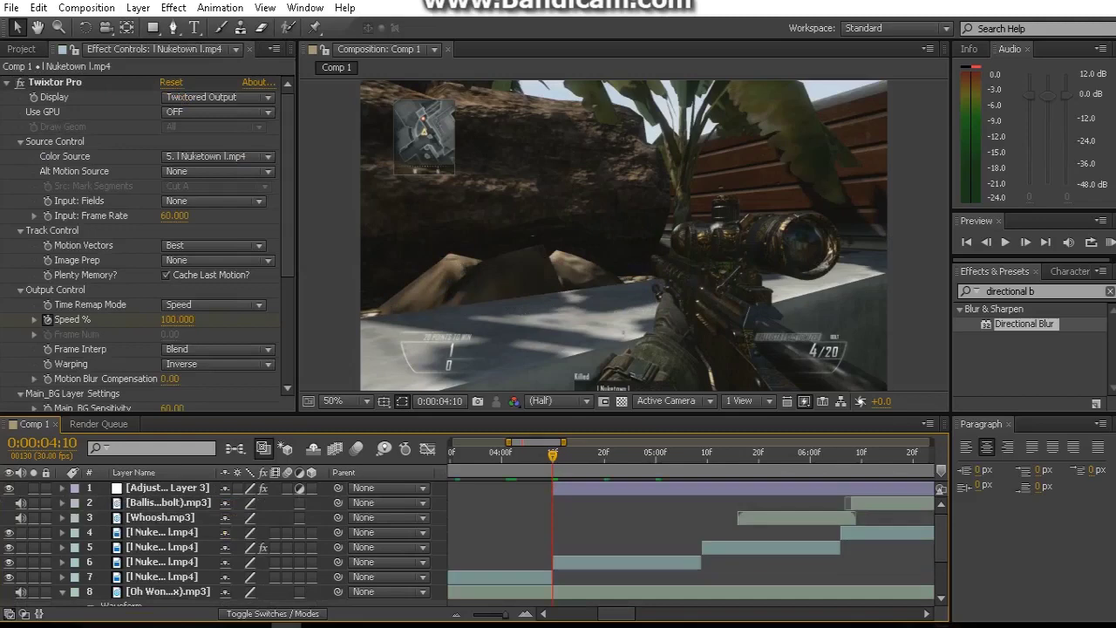
double_click(165, 488)
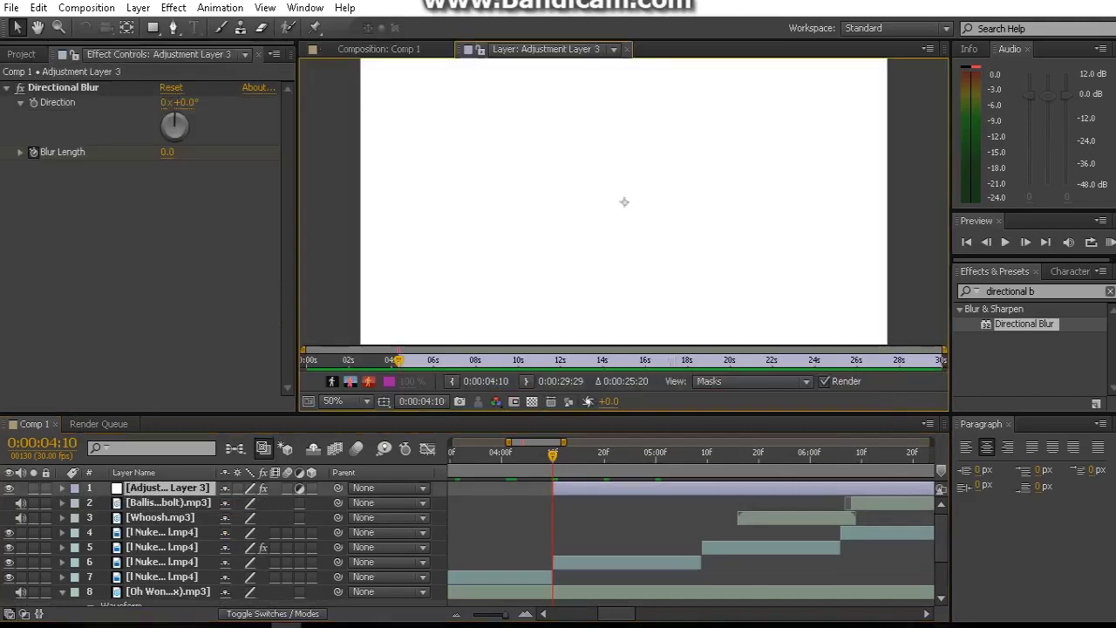
key(ctrl+w)
key(u)
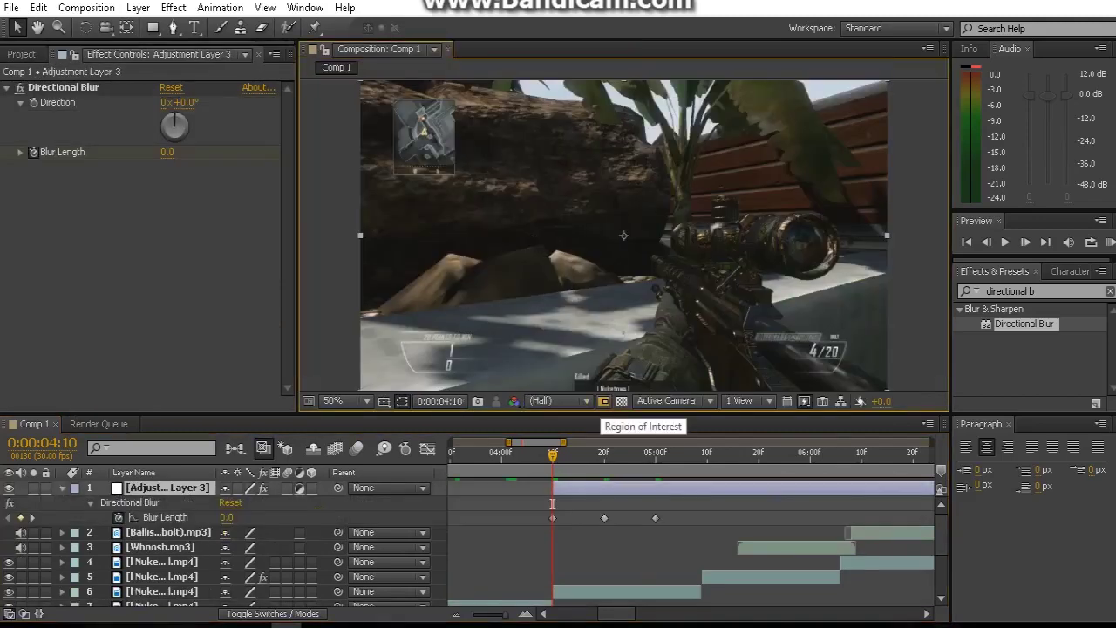
drag(552, 503, 656, 518)
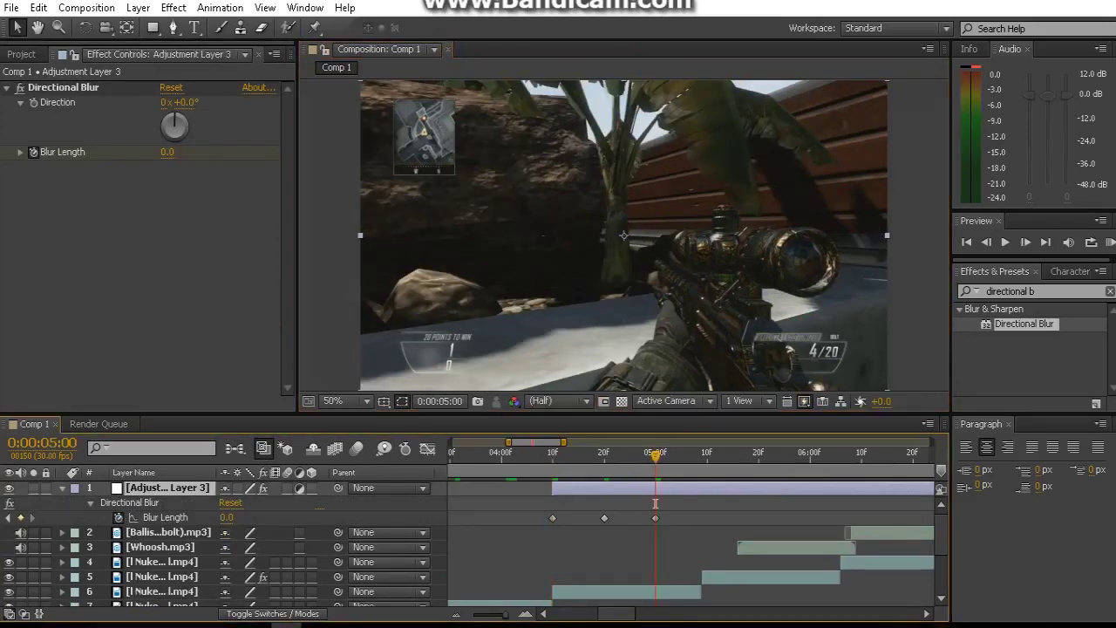
key(ctrl+shift+d)
key(Delete)
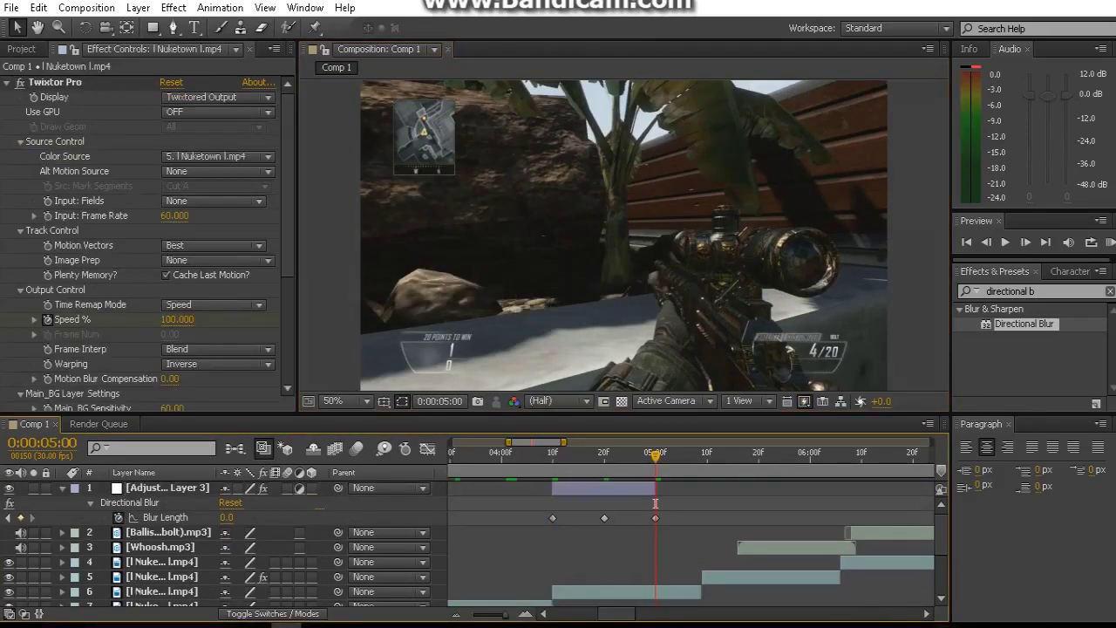
Rename the adjustment layer to D Blur
right_click(654, 502)
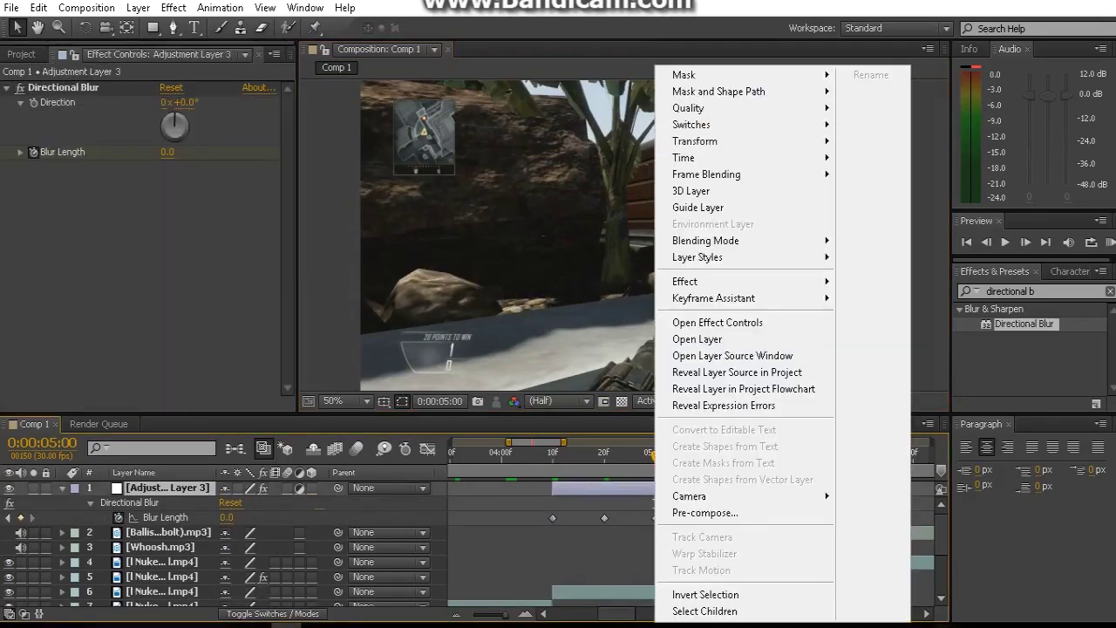
right_click(144, 487)
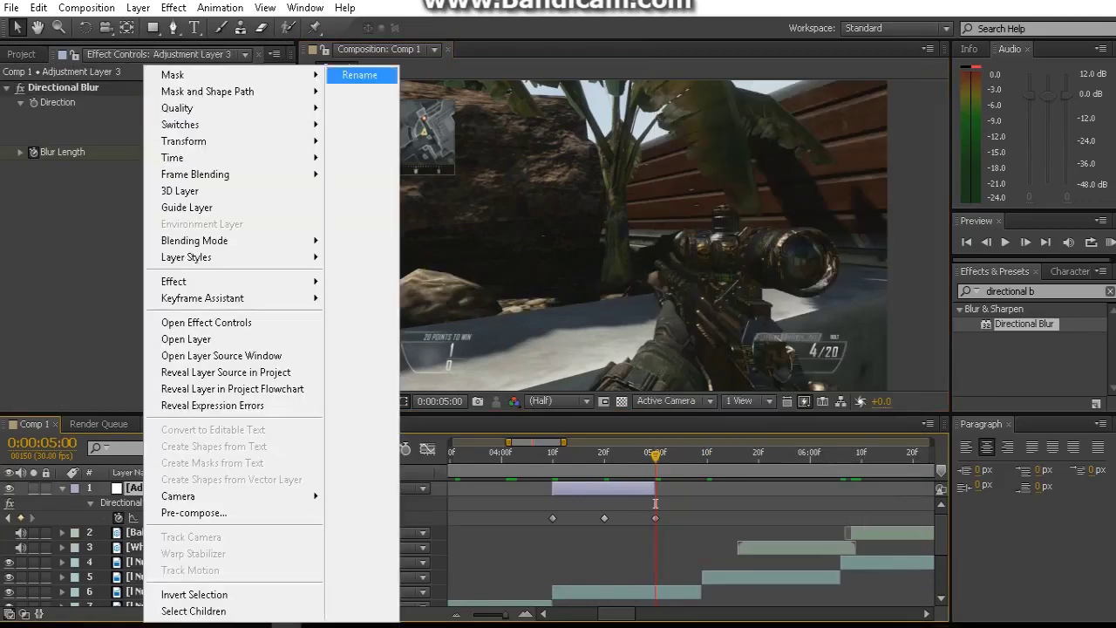
click(360, 75)
text(D Blur)
key(Return)
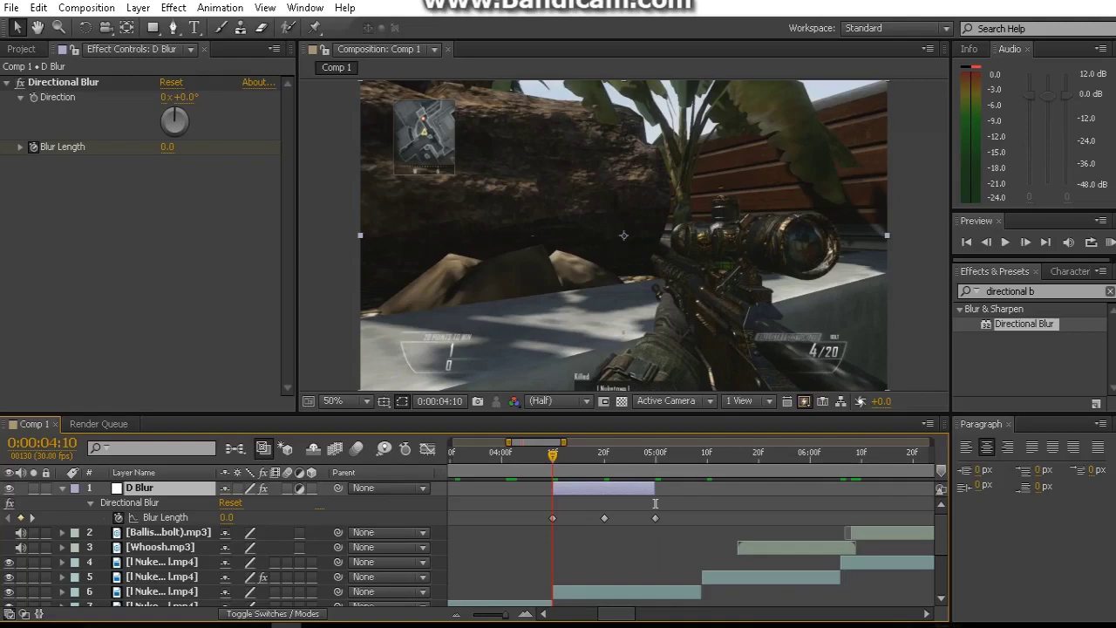
Shift D Blur earlier so its Blur Length 60 peak lands on 4:10
drag(655, 503, 552, 503)
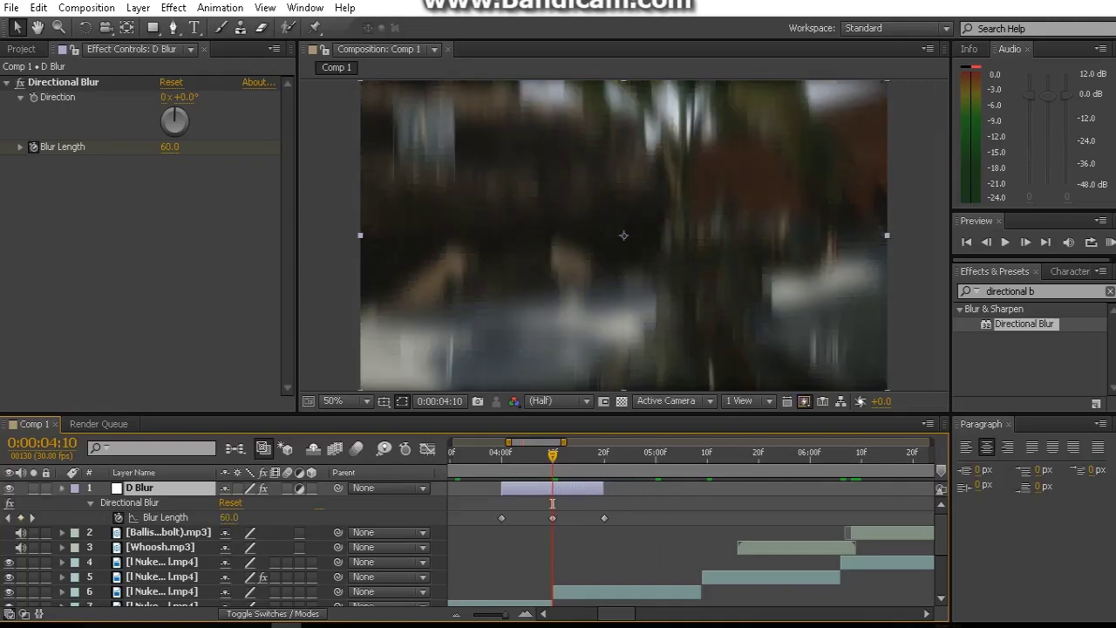
key(u)
click(161, 577)
Reveal layer 7's Time Remap keyframes and extend the clip past 04:10
key(u)
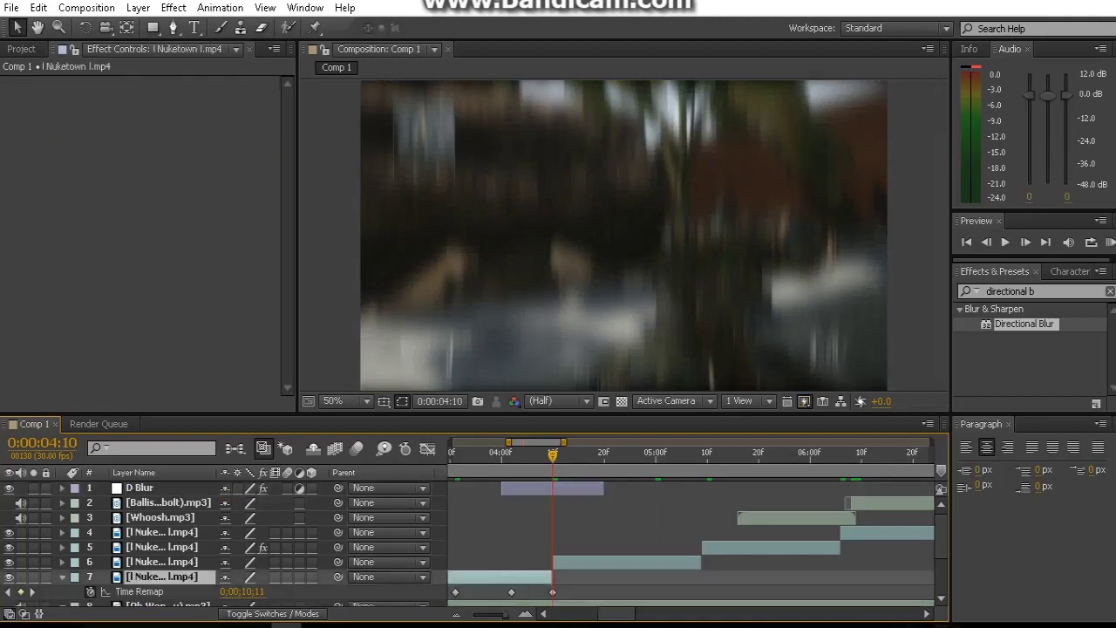
scroll(689, 523, left, 5)
scroll(689, 523, left, 3)
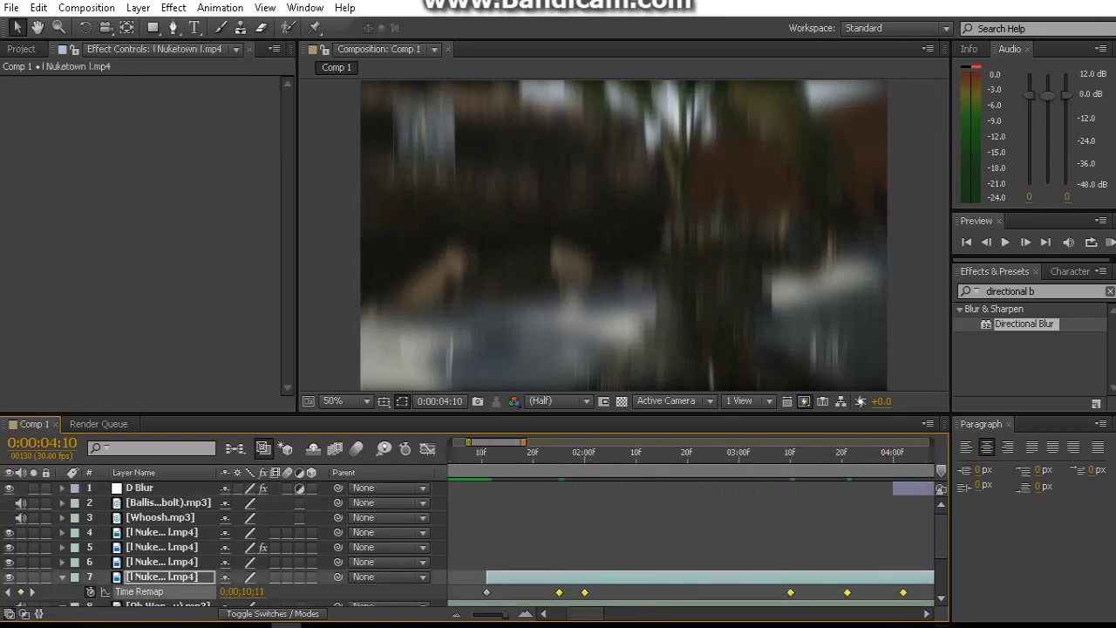
scroll(689, 523, right, 6)
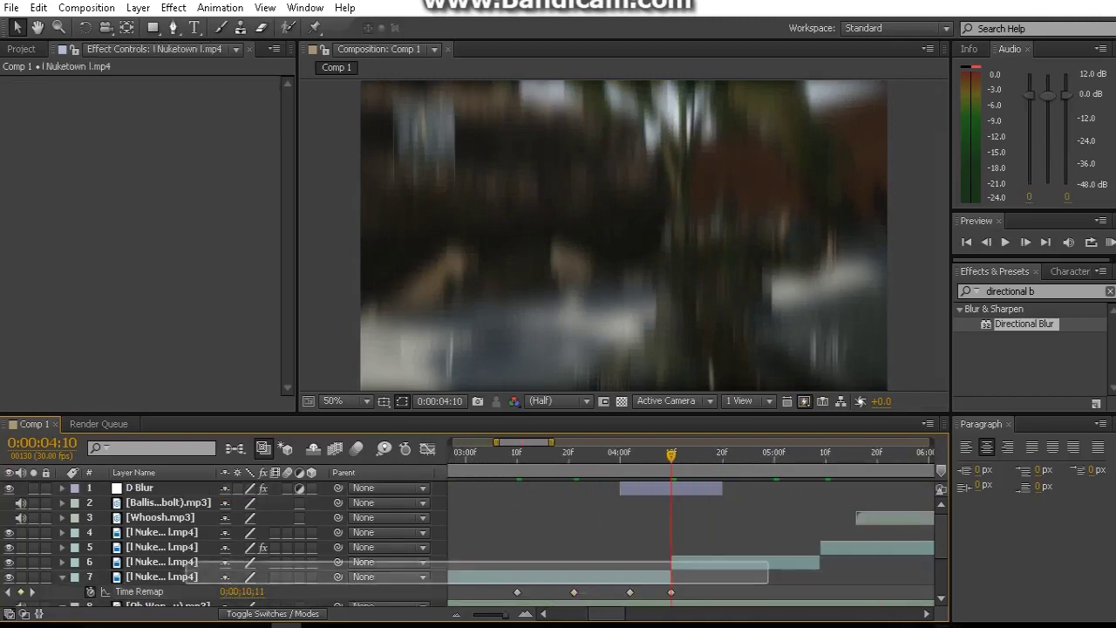
drag(161, 568, 161, 576)
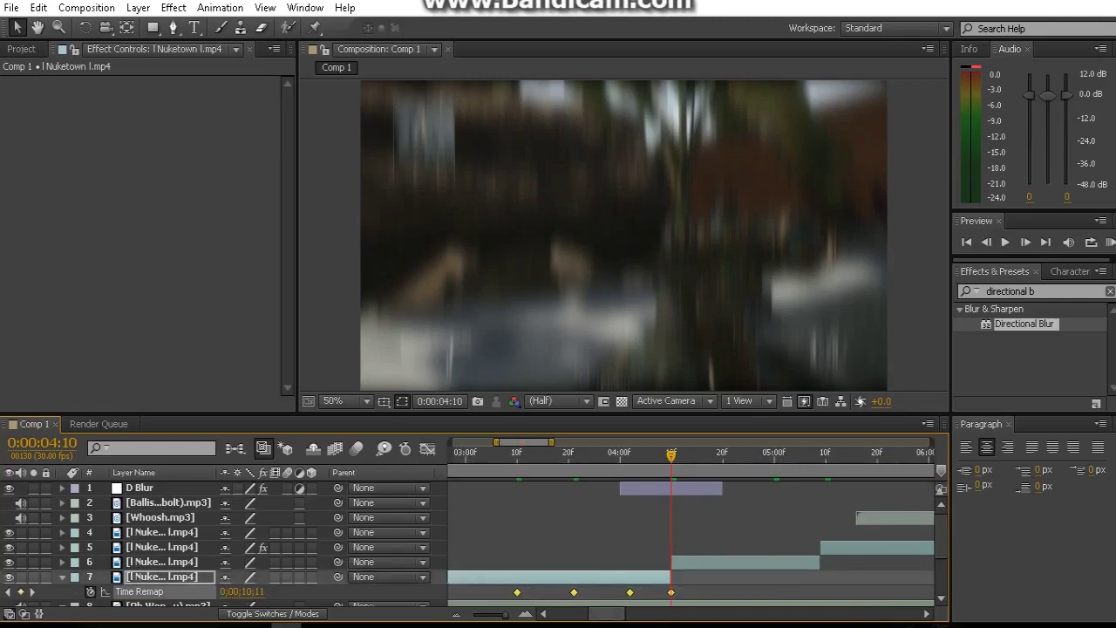
drag(670, 576, 931, 576)
scroll(688, 523, left, 8)
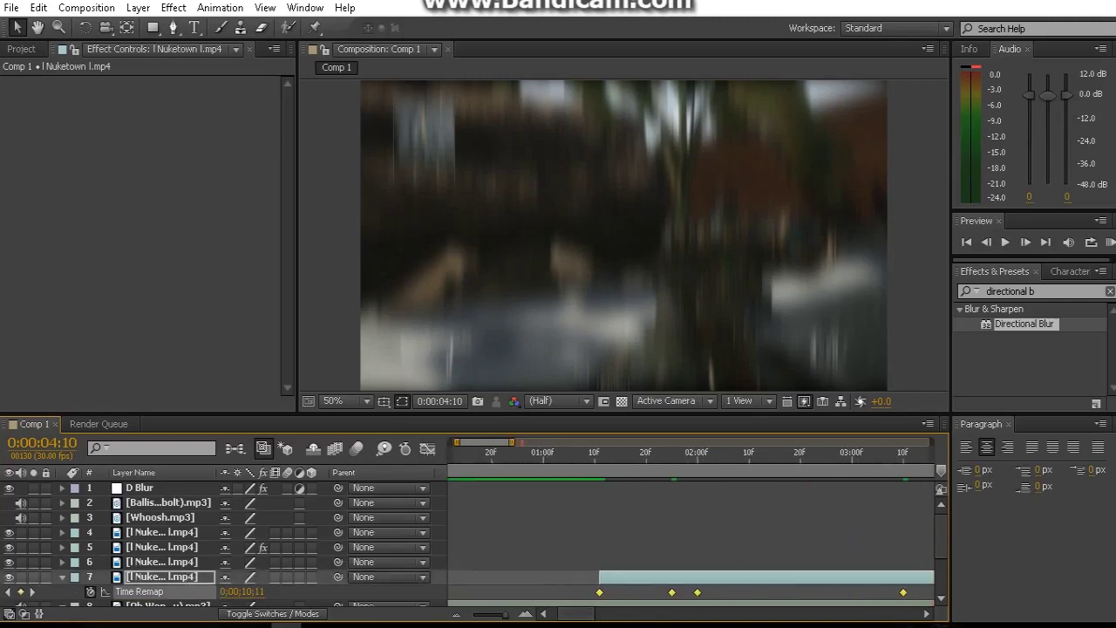
scroll(474, 544, down, 2)
scroll(474, 544, down, 2)
Line up the middle Time Remap keyframe with the music beat at 02:11
click(703, 453)
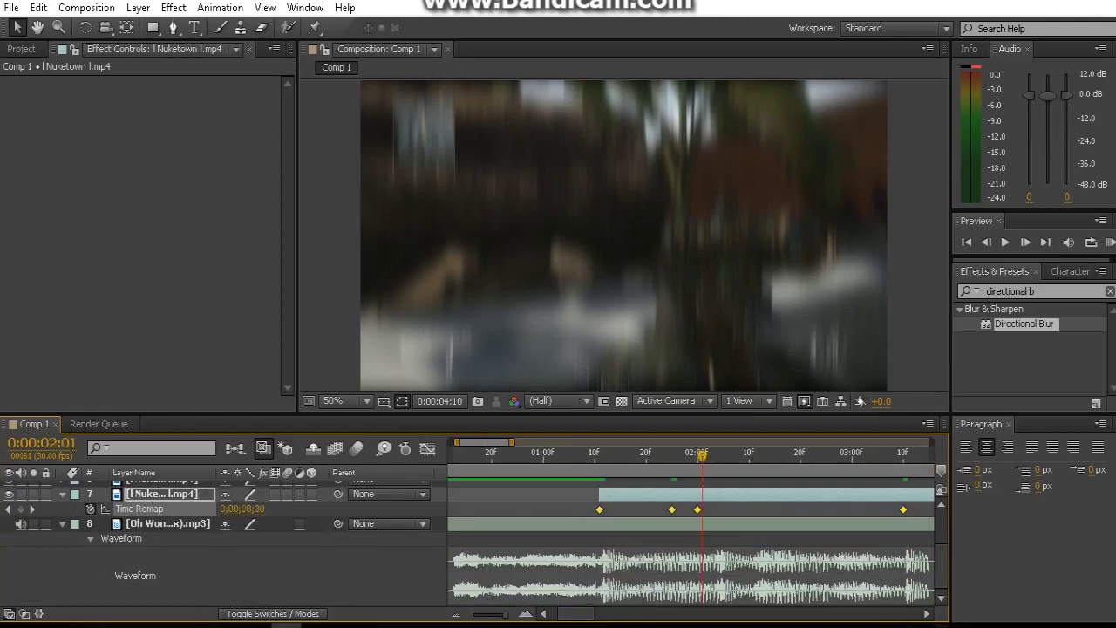
click(168, 523)
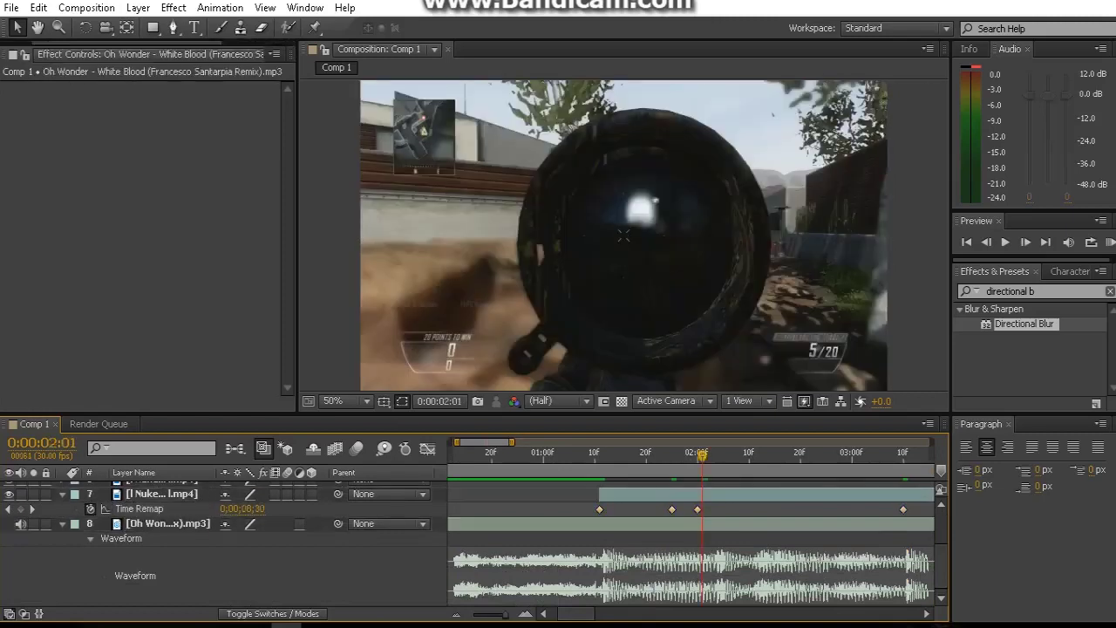
click(595, 453)
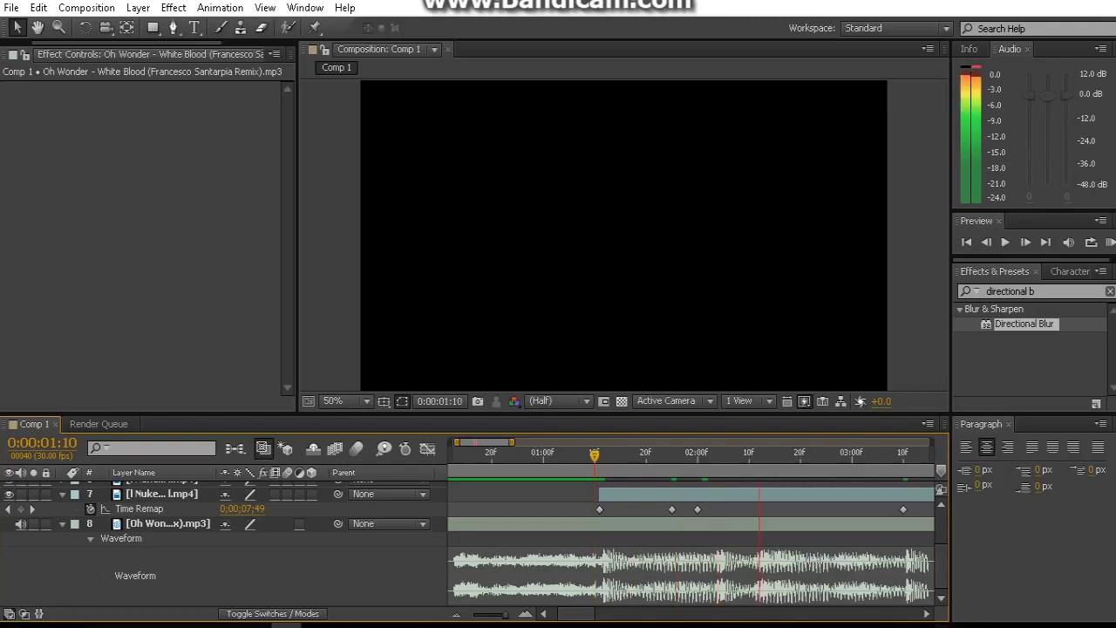
click(713, 453)
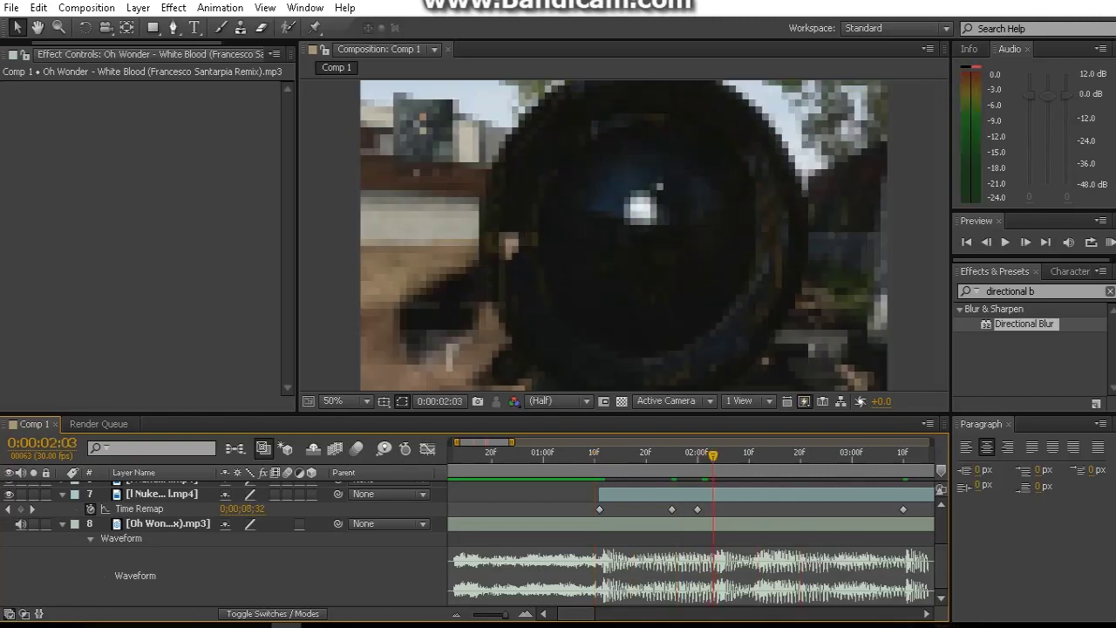
drag(662, 502, 713, 509)
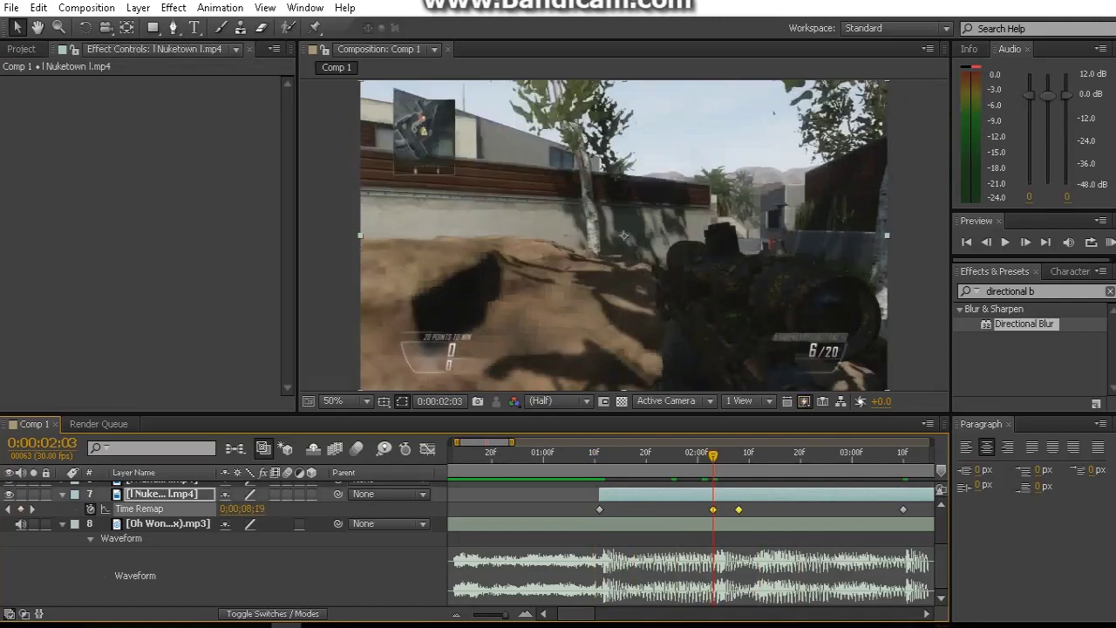
key(Page_Down)
key(Page_Down)
key(Page_Down)
key(Page_Down)
key(Page_Down)
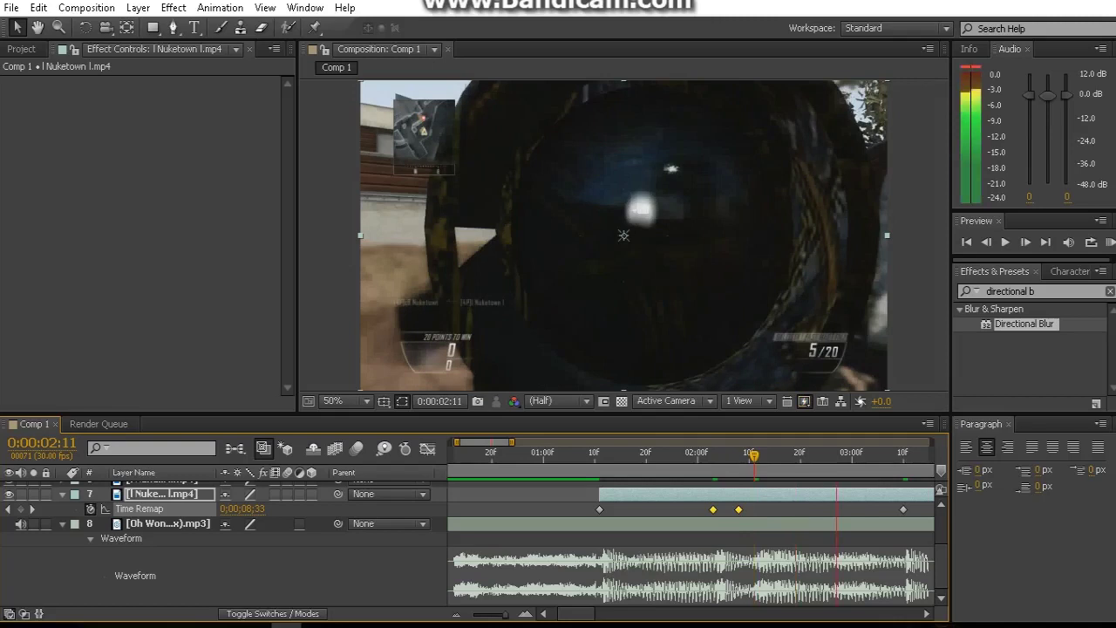
drag(738, 509, 754, 509)
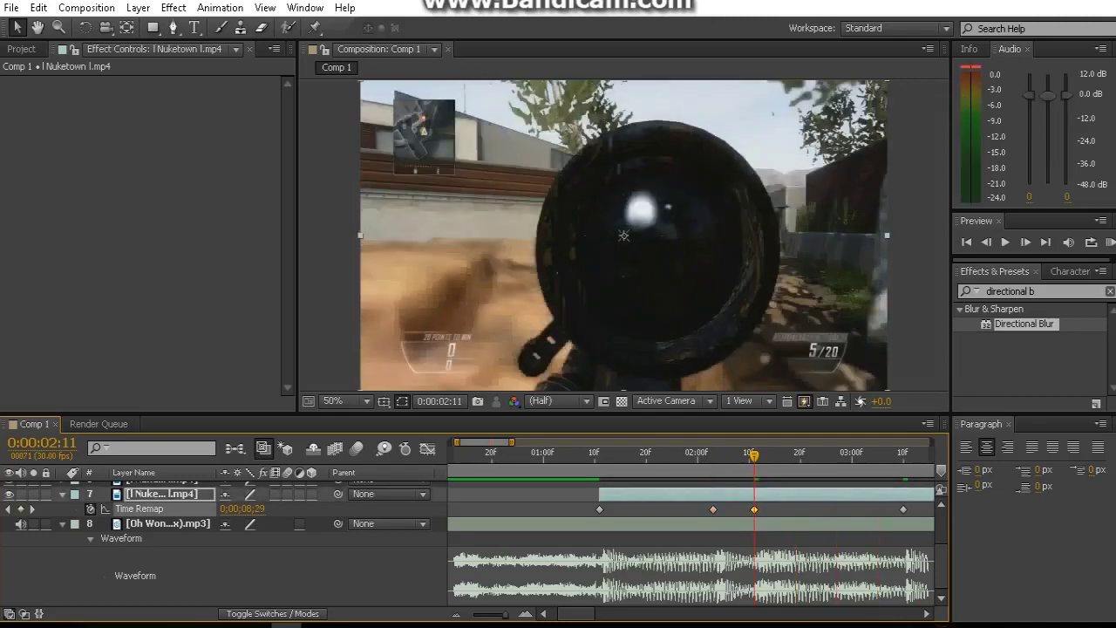
Apply Easy Ease to all of layer 7's Time Remap keyframes
drag(577, 504, 931, 523)
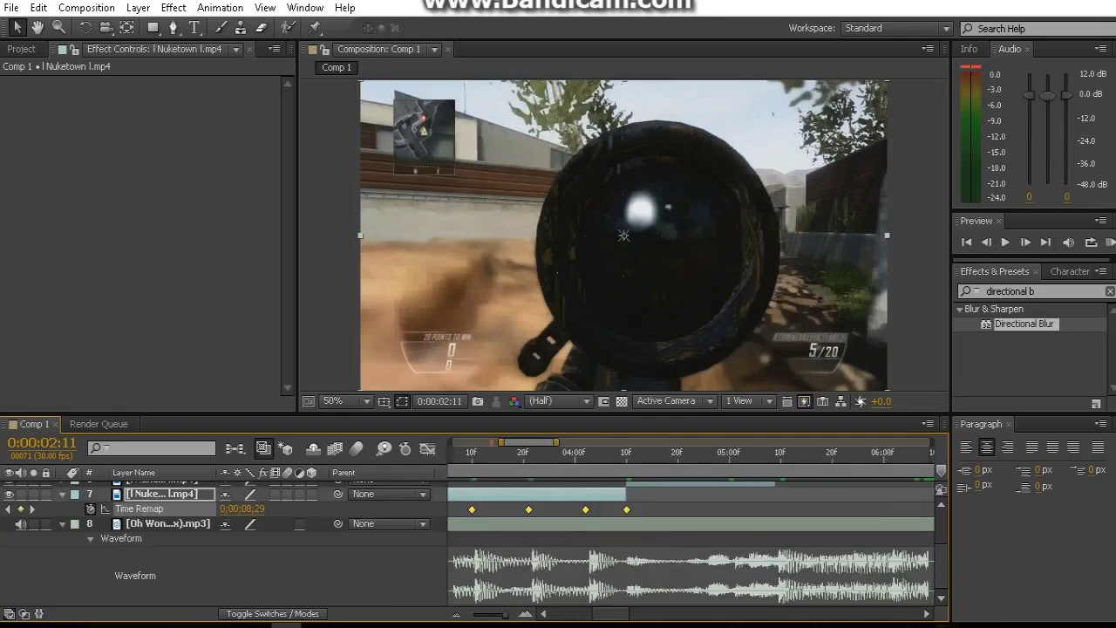
key(F9)
scroll(691, 541, left, 3)
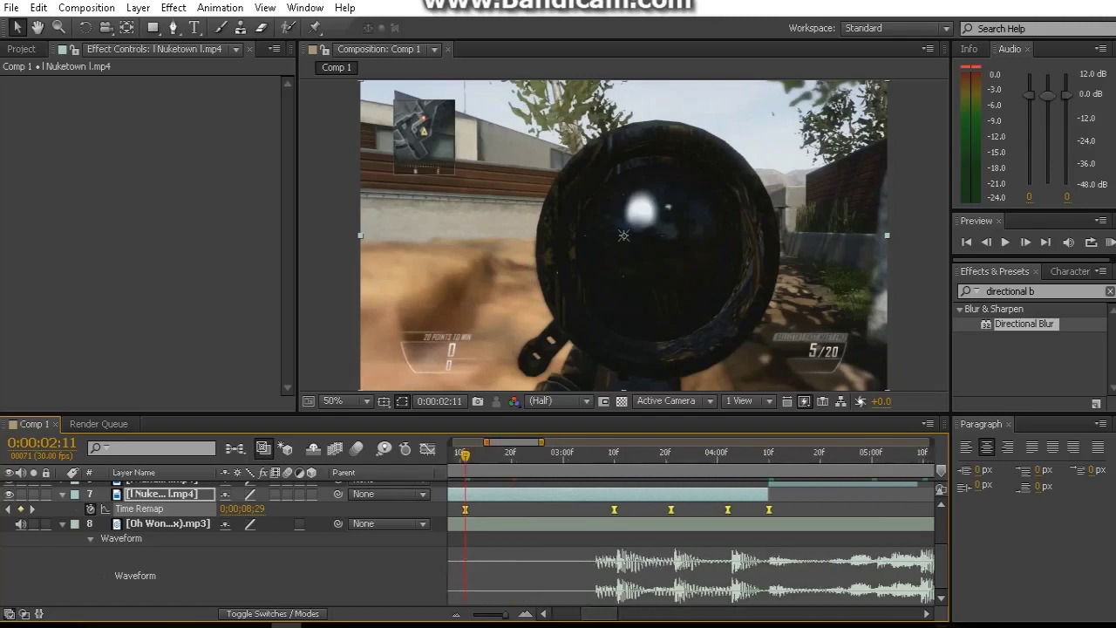
scroll(691, 541, left, 3)
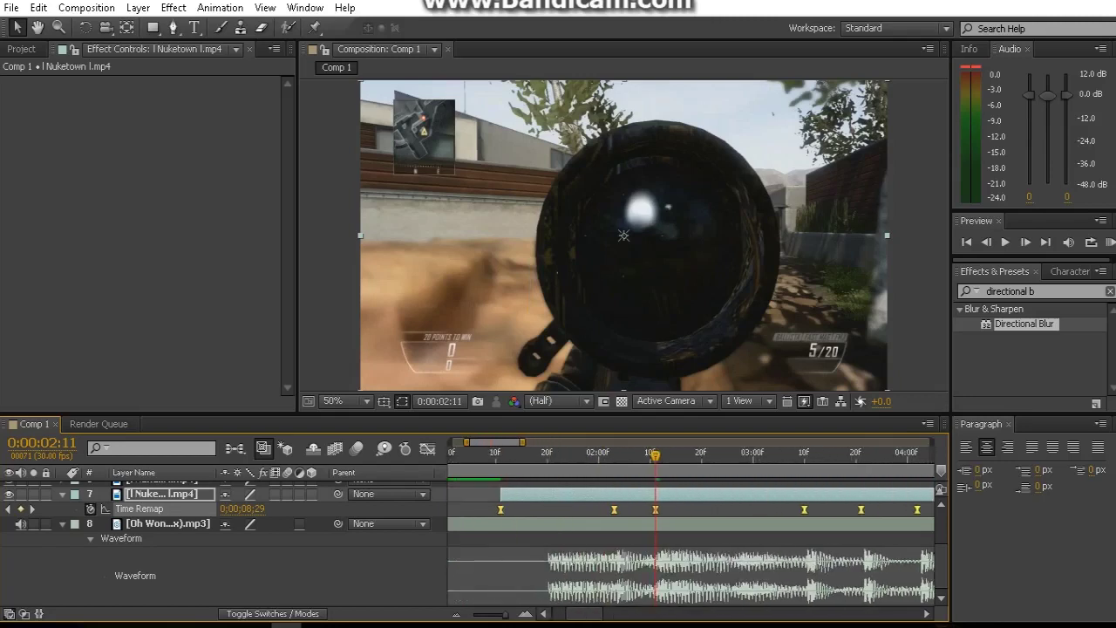
In the Graph Editor, steepen the Time Remap curve handles around the first ramp keyframes
key(shift+F3)
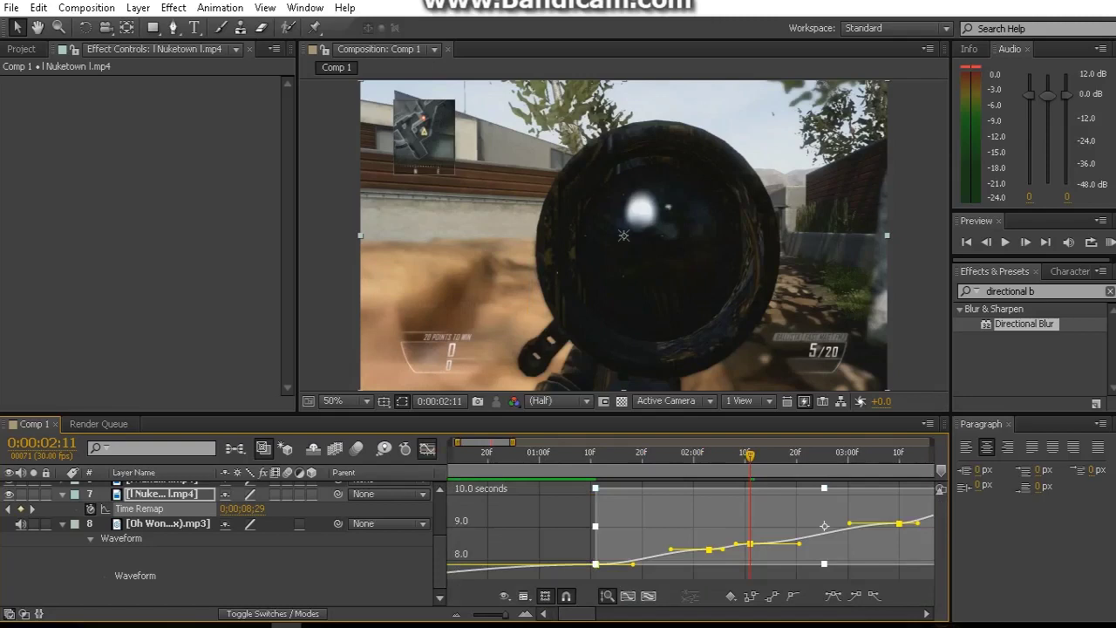
click(651, 548)
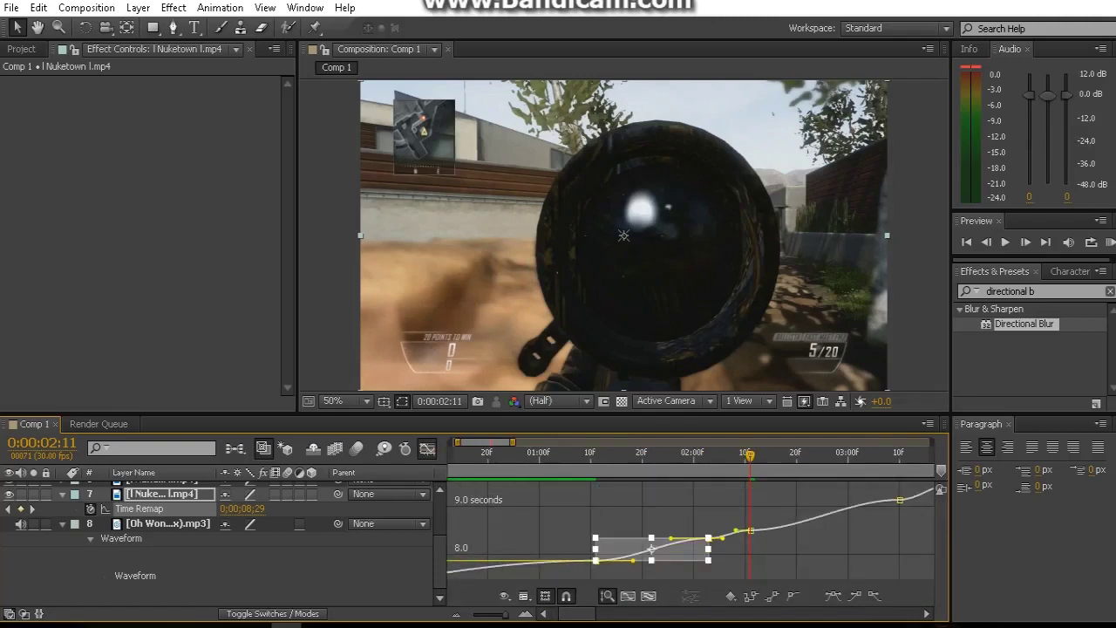
click(651, 548)
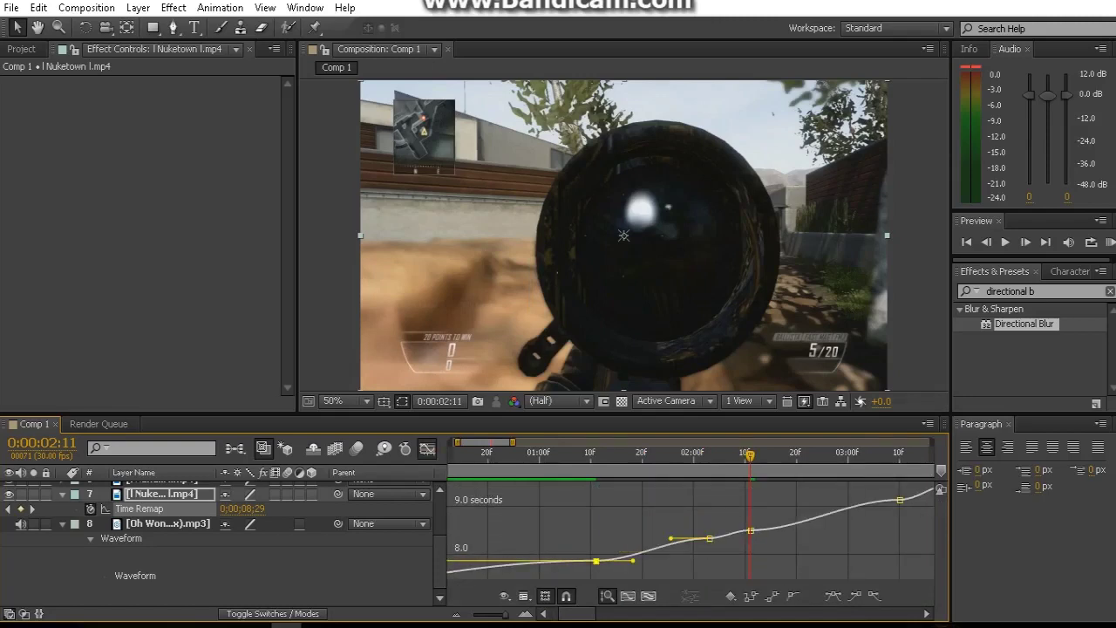
drag(633, 560, 597, 555)
click(709, 538)
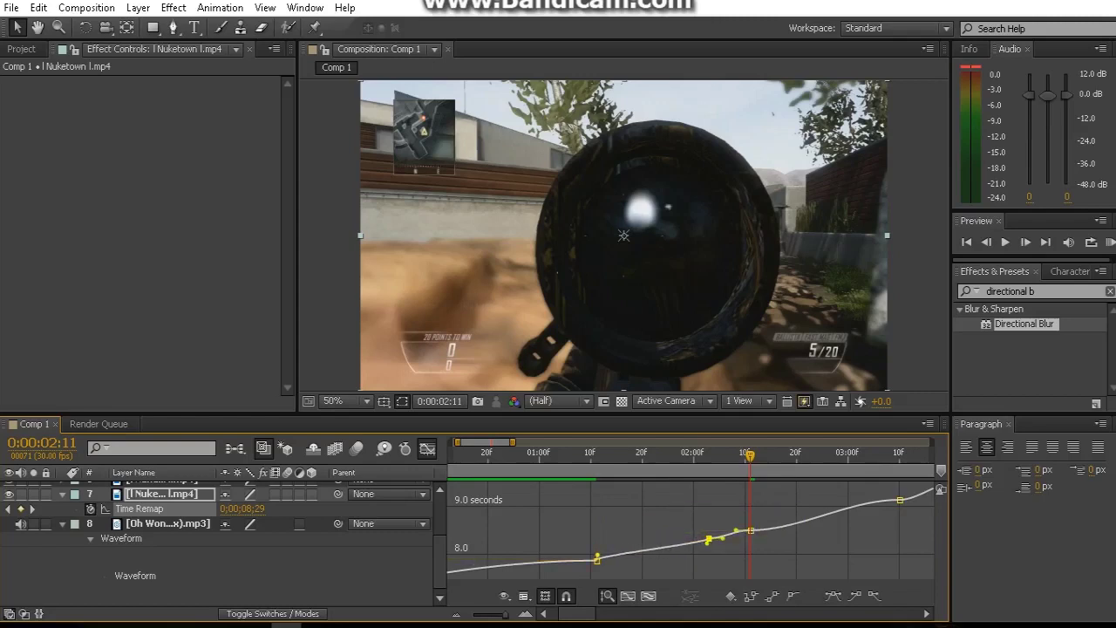
drag(722, 537, 709, 530)
click(749, 530)
drag(799, 530, 751, 523)
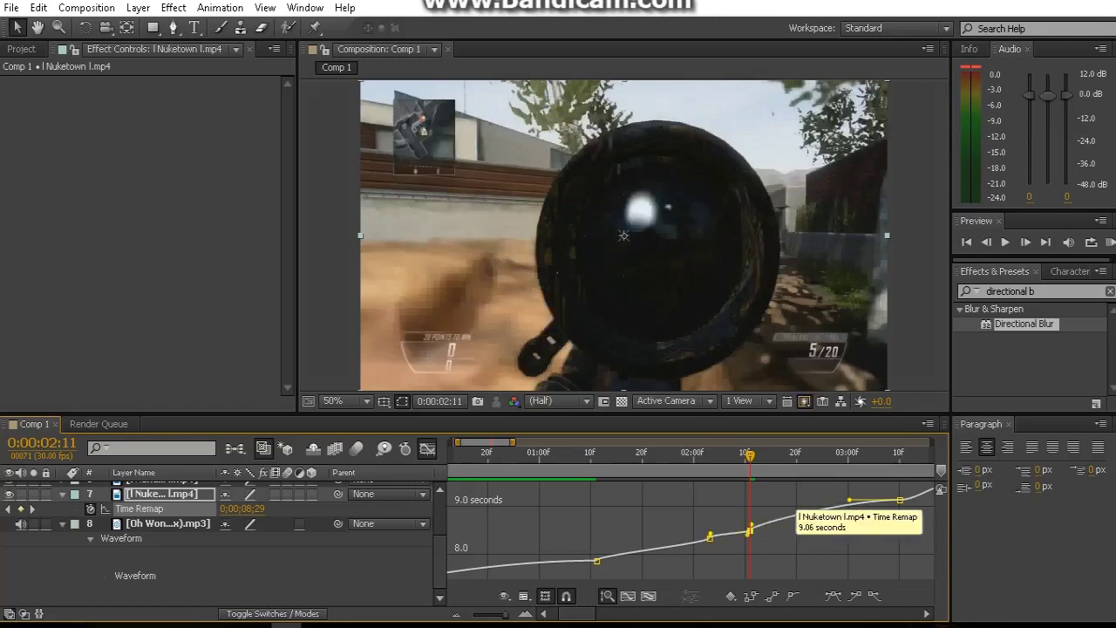
drag(849, 499, 898, 500)
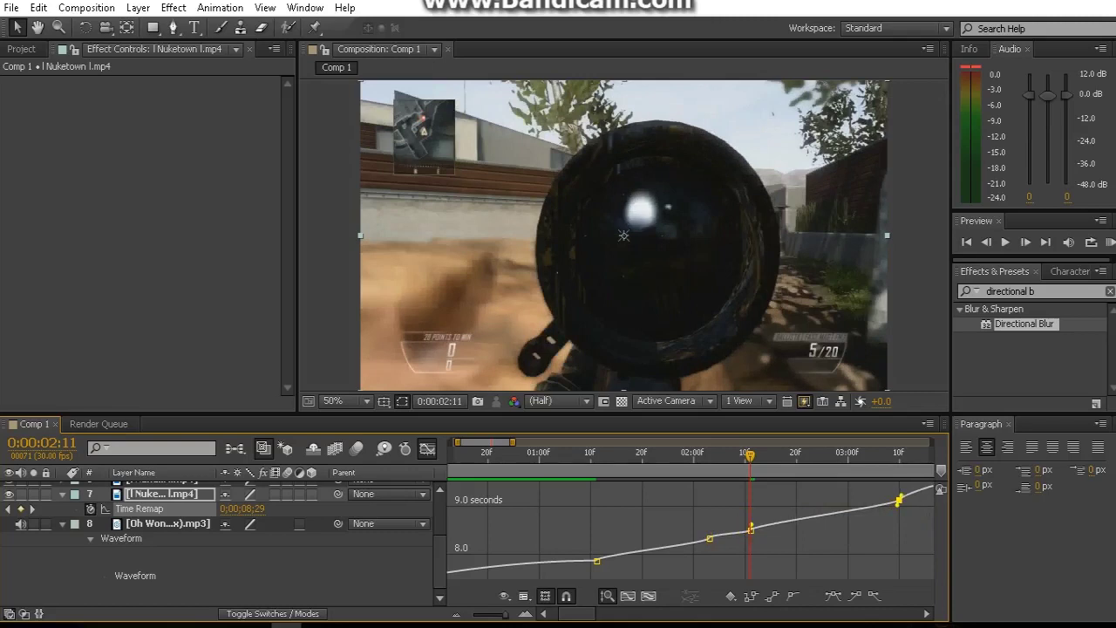
Steepen the later Time Remap keyframe handles into the final ramp, then leave the Graph Editor
scroll(689, 532, right, 2)
scroll(688, 532, right, 3)
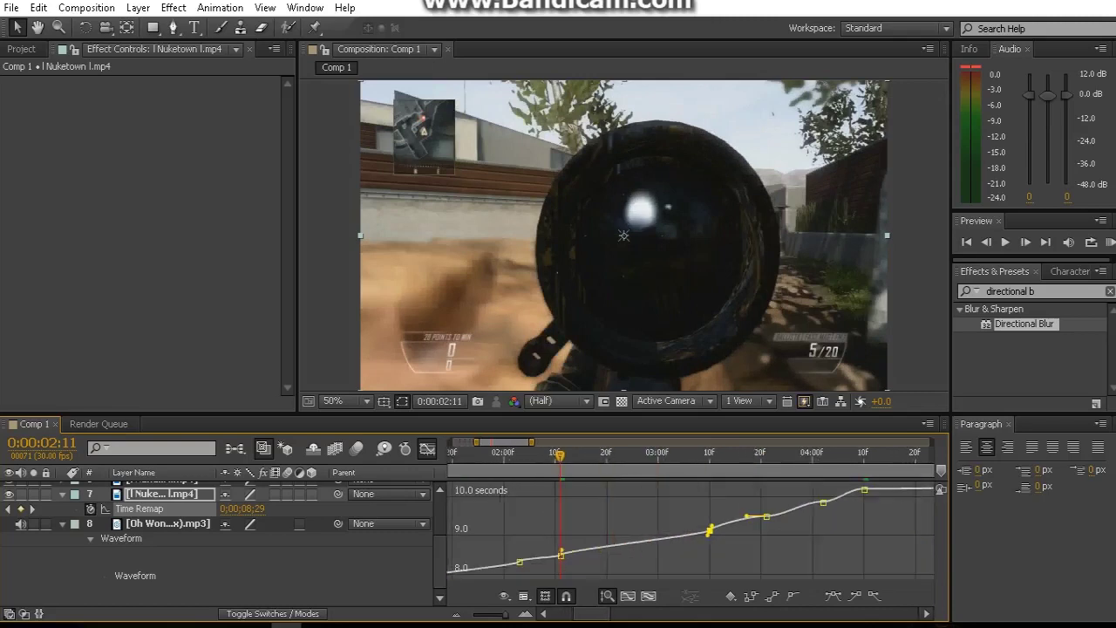
scroll(688, 532, right, 2)
click(719, 519)
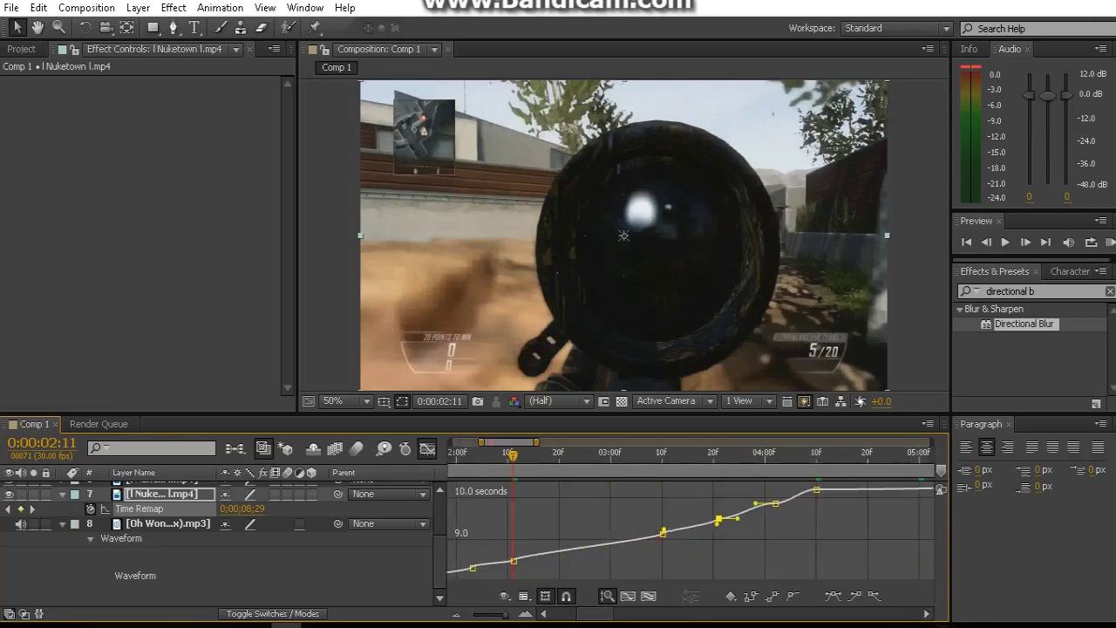
drag(737, 518, 722, 512)
click(773, 503)
drag(788, 502, 775, 495)
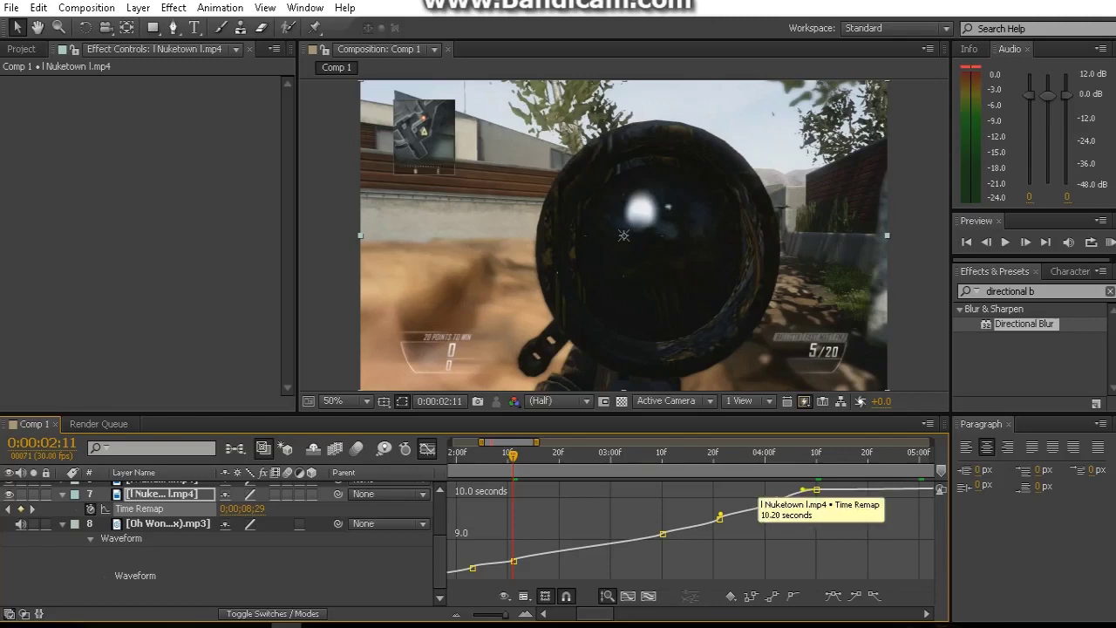
click(816, 490)
drag(815, 494, 814, 495)
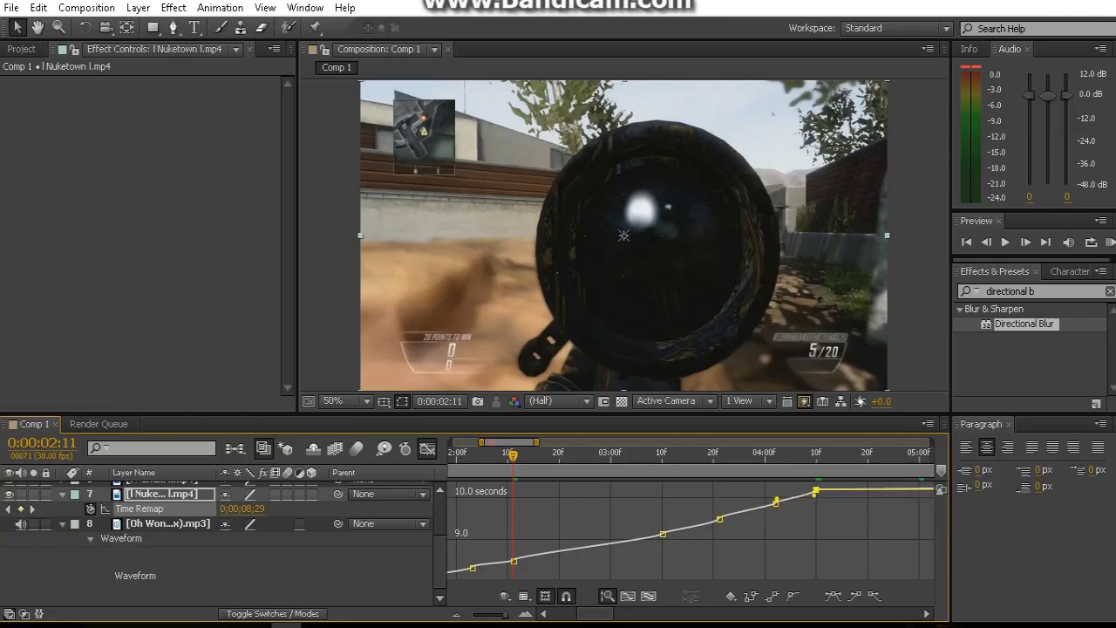
click(427, 448)
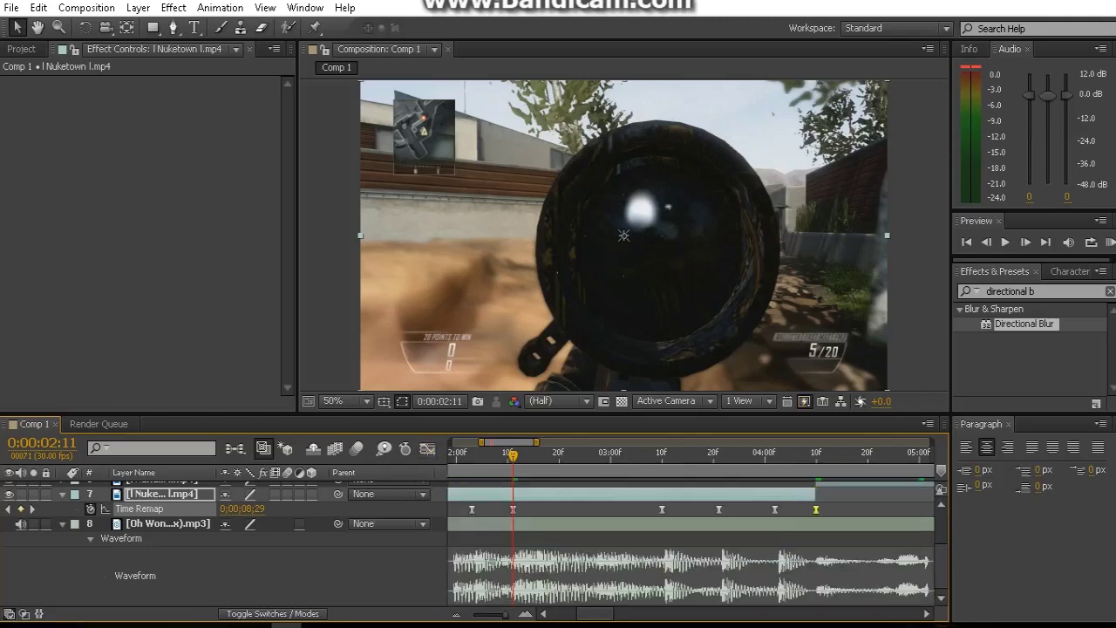
Duplicate the D Blur adjustment layer and start the copy at the current time
key(u)
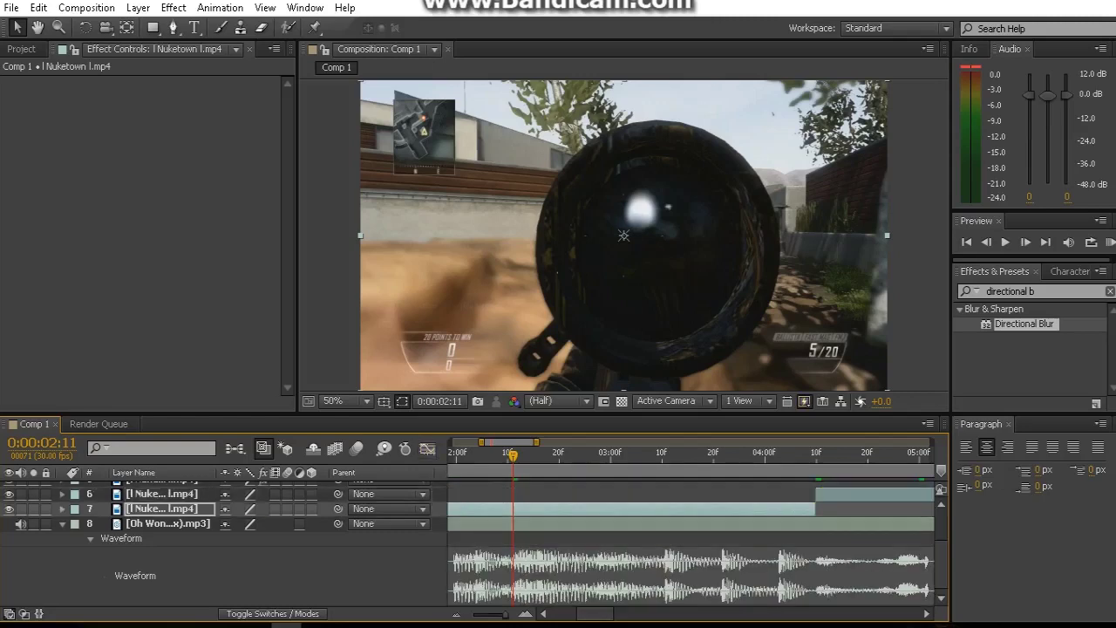
scroll(474, 541, up, 3)
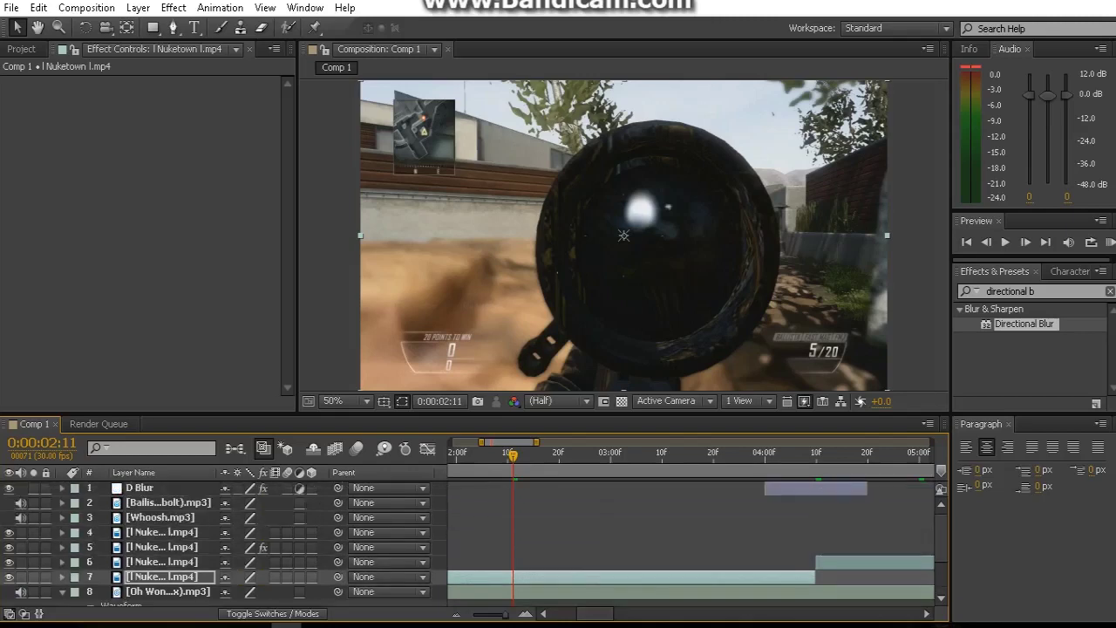
click(140, 488)
key(F2)
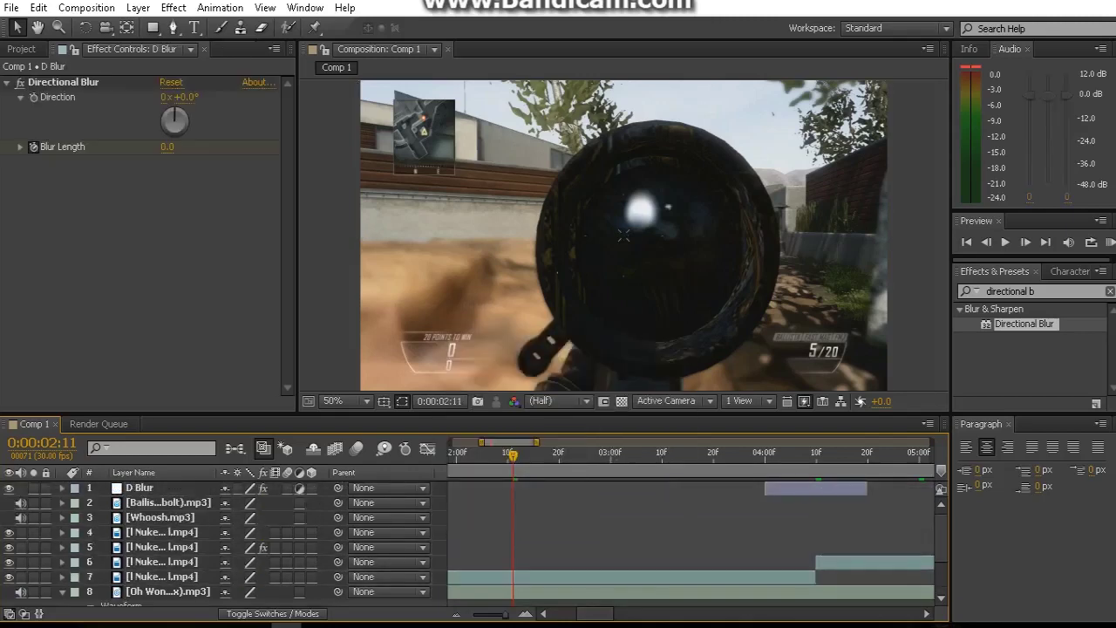
click(140, 487)
click(133, 472)
key(ctrl+d)
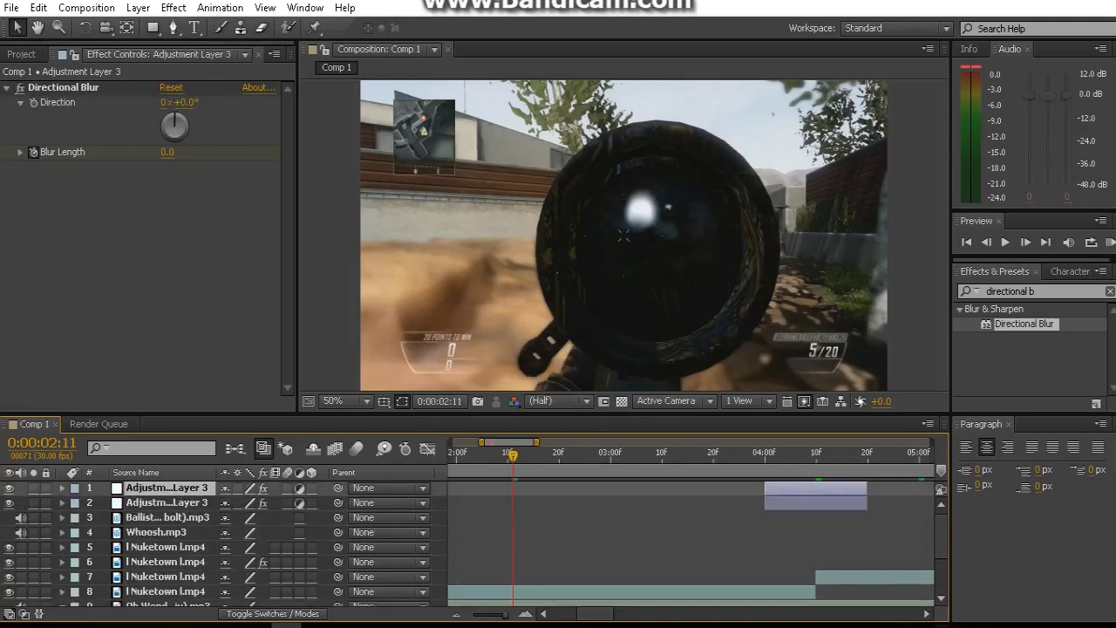
key(bracketleft)
Rename the duplicated layer to shake
right_click(137, 487)
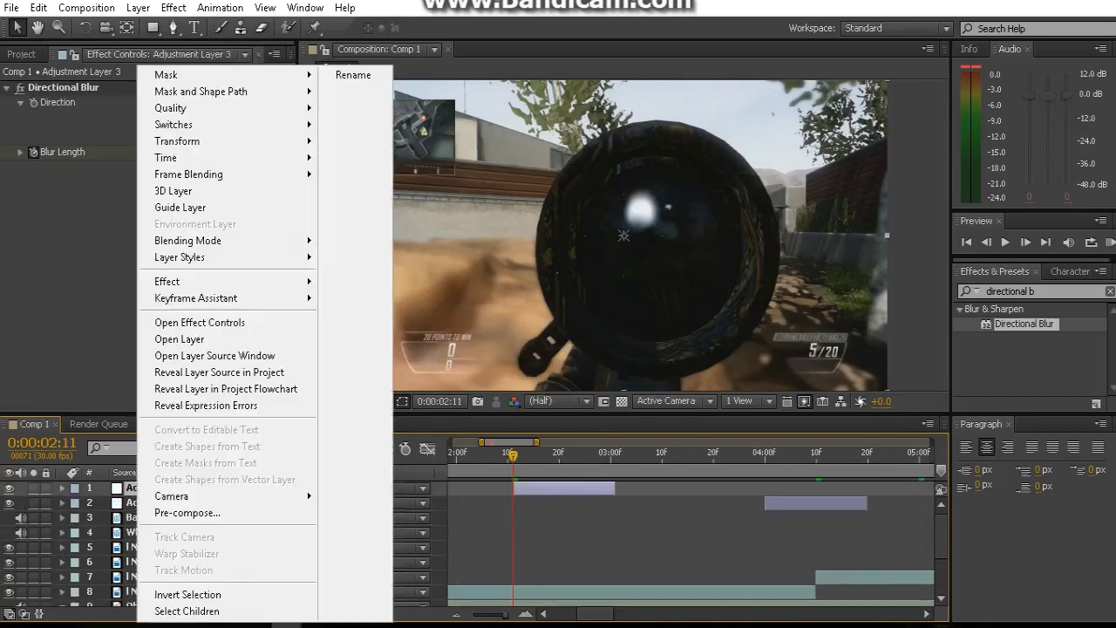
click(353, 75)
text(shake)
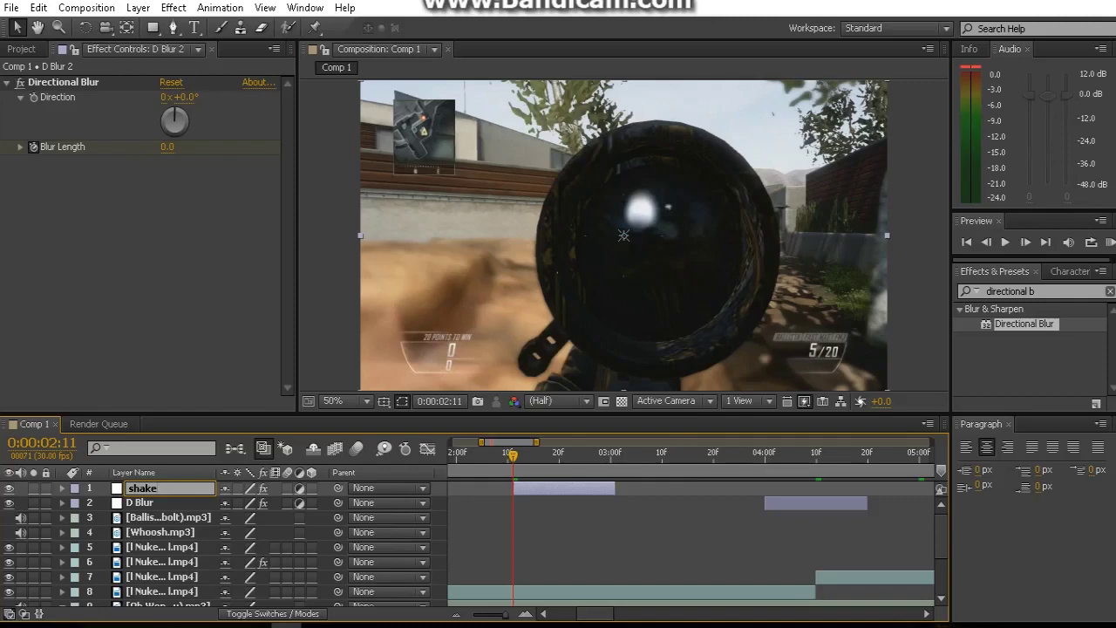
key(Return)
Apply the S_Shake effect to the shake layer
click(1037, 291)
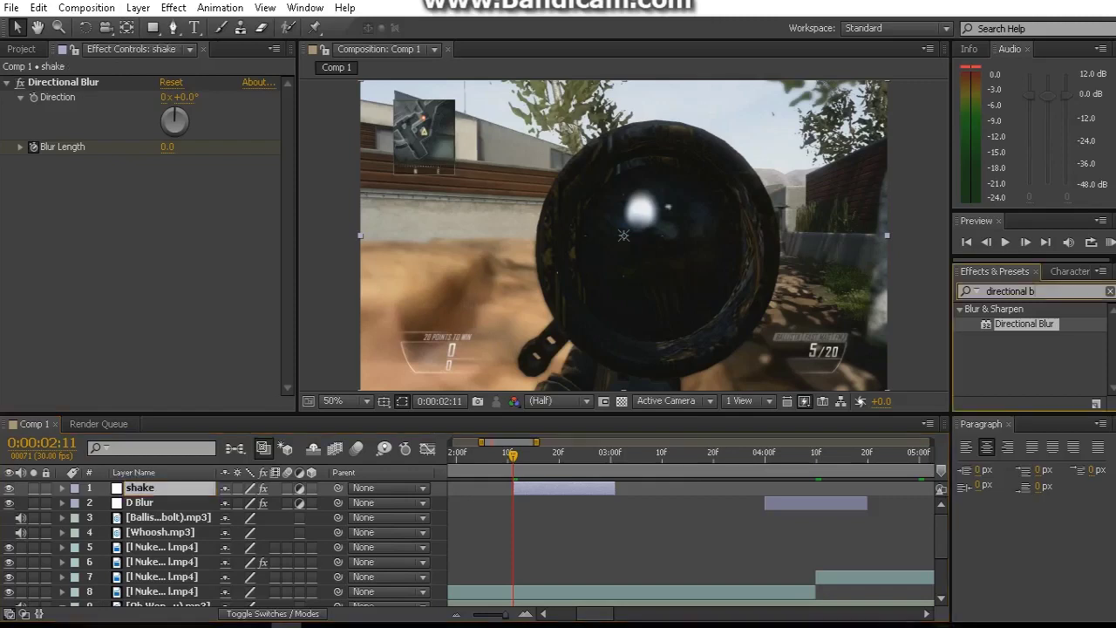
text(sha)
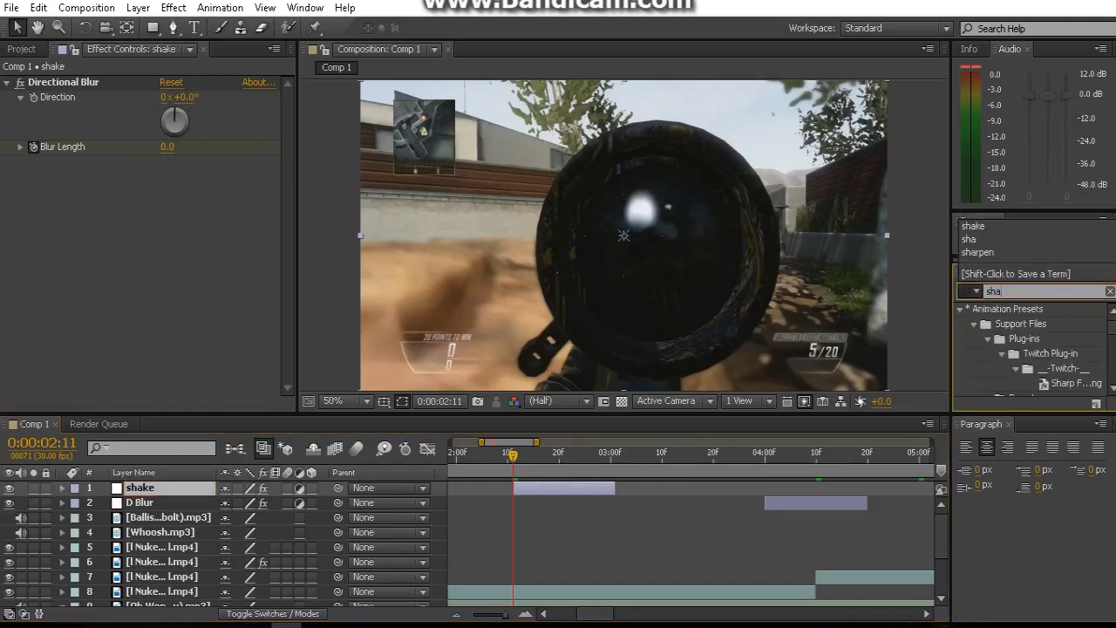
text(ke)
mouse_move(1011, 324)
mouse_down()
mouse_move(534, 502)
mouse_move(541, 488)
mouse_up()
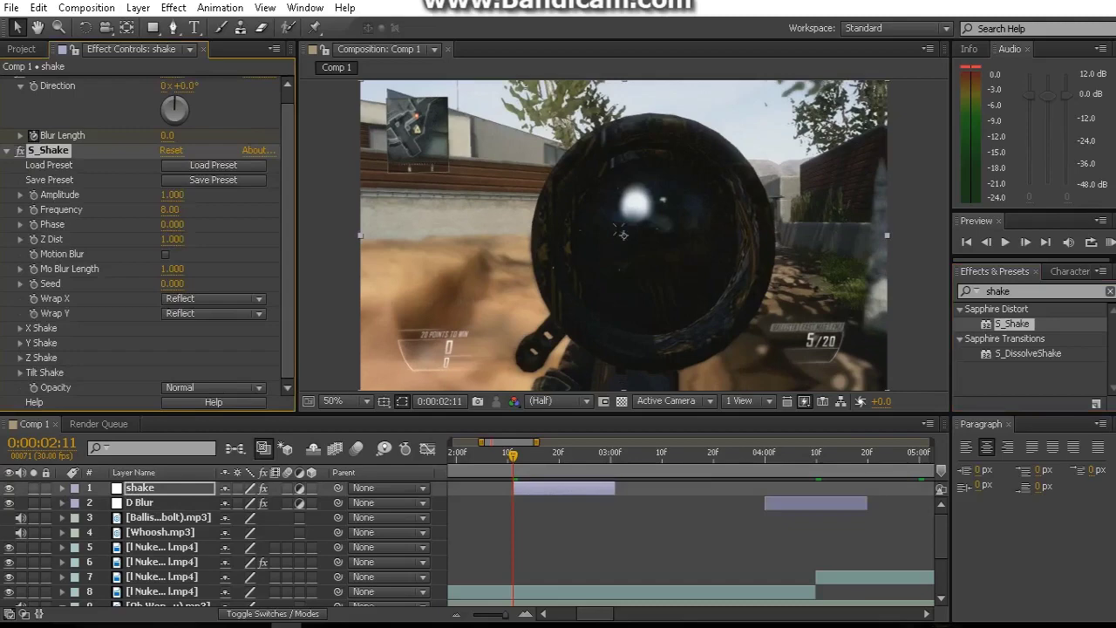
Remove Directional Blur from the shake layer and set S_Shake Frequency to 14
scroll(148, 244, up, 1)
key(Delete)
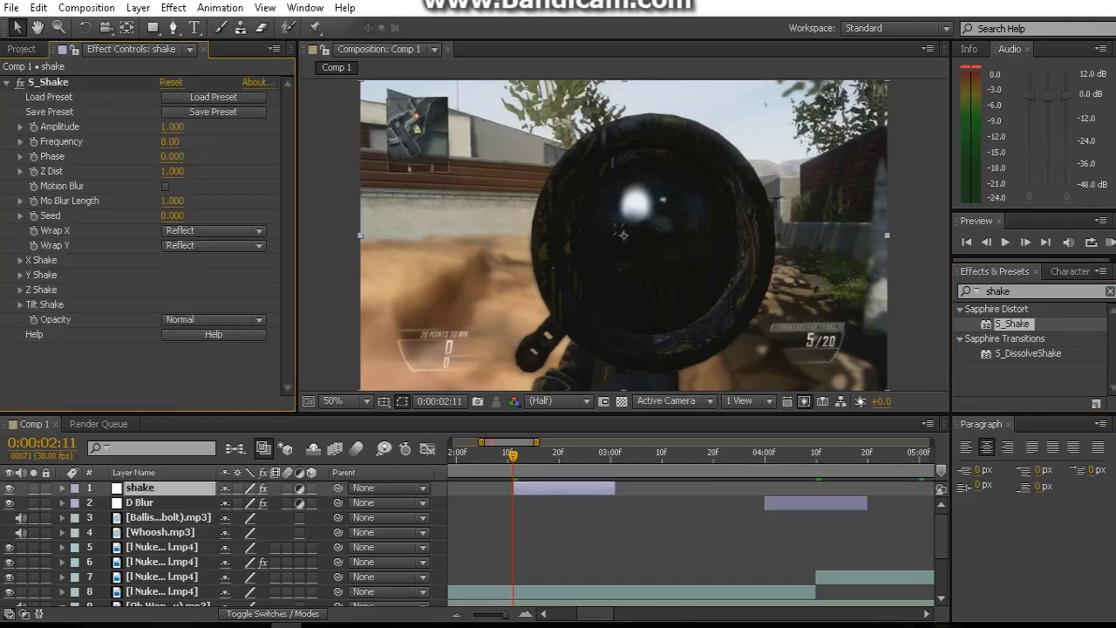
click(170, 141)
text(14)
key(Return)
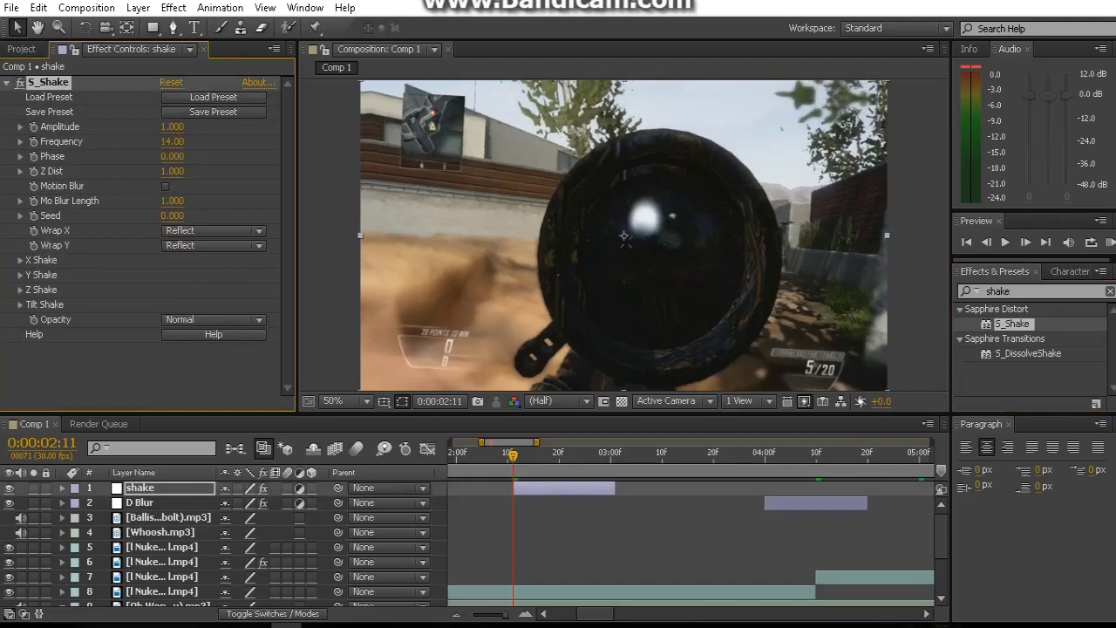
Set Y Rand Freq to 5 and Tilt Wave Amp to 0
click(20, 260)
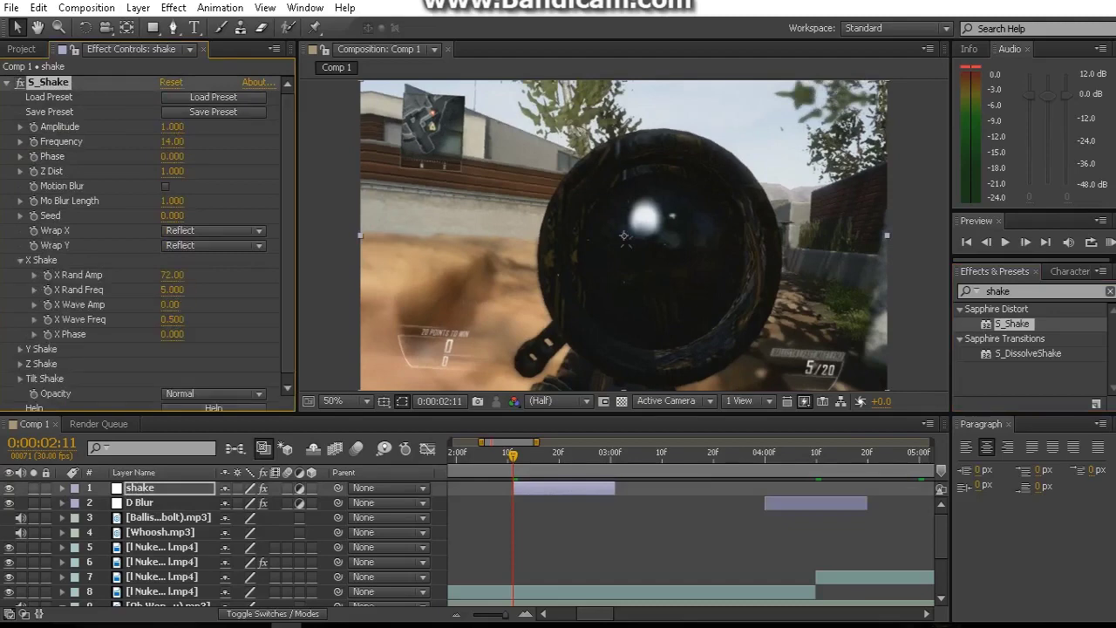
click(20, 260)
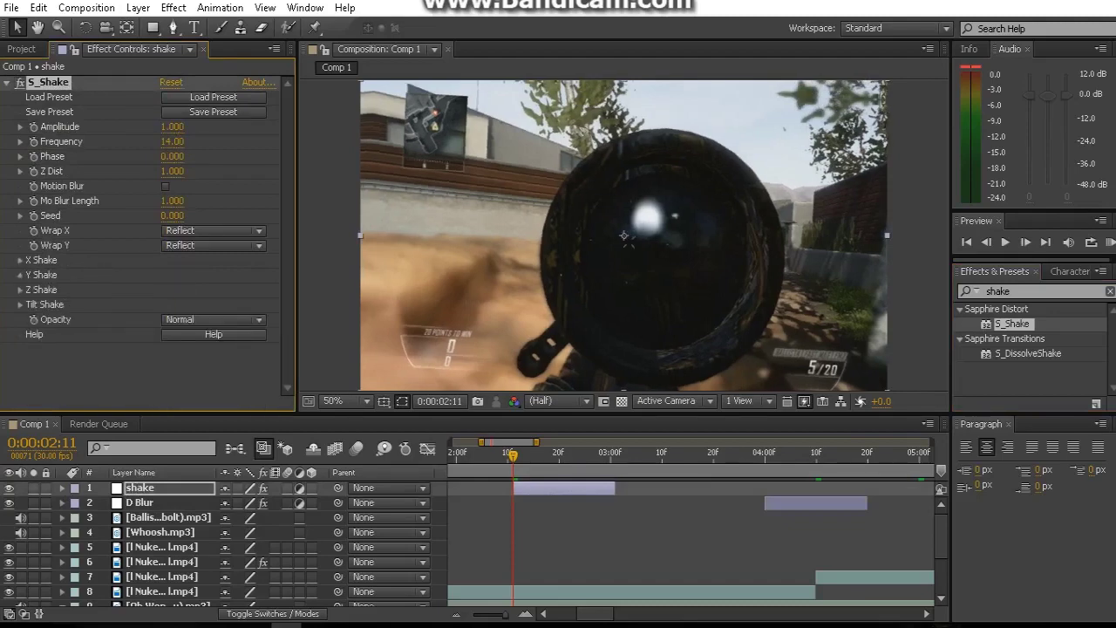
click(20, 275)
click(173, 305)
text(5)
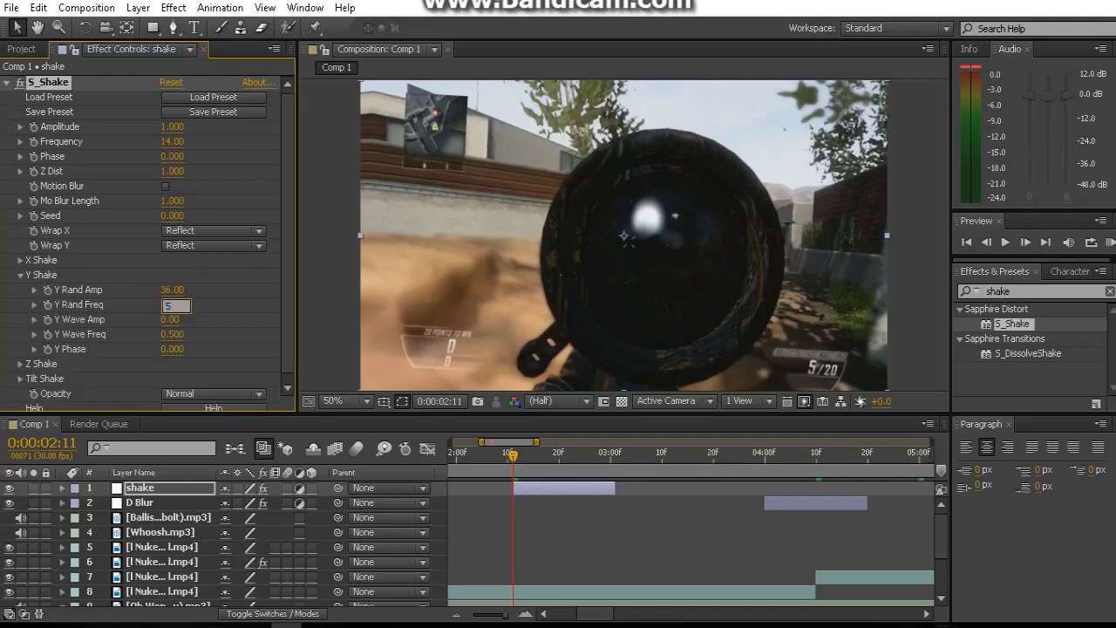
key(Return)
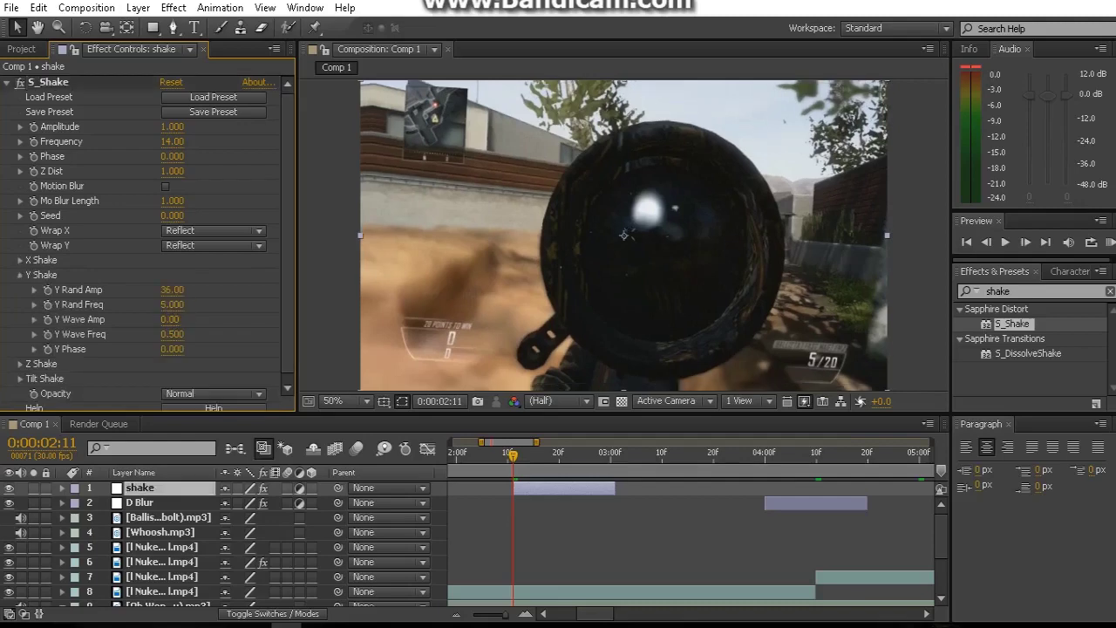
click(20, 274)
click(20, 304)
click(173, 348)
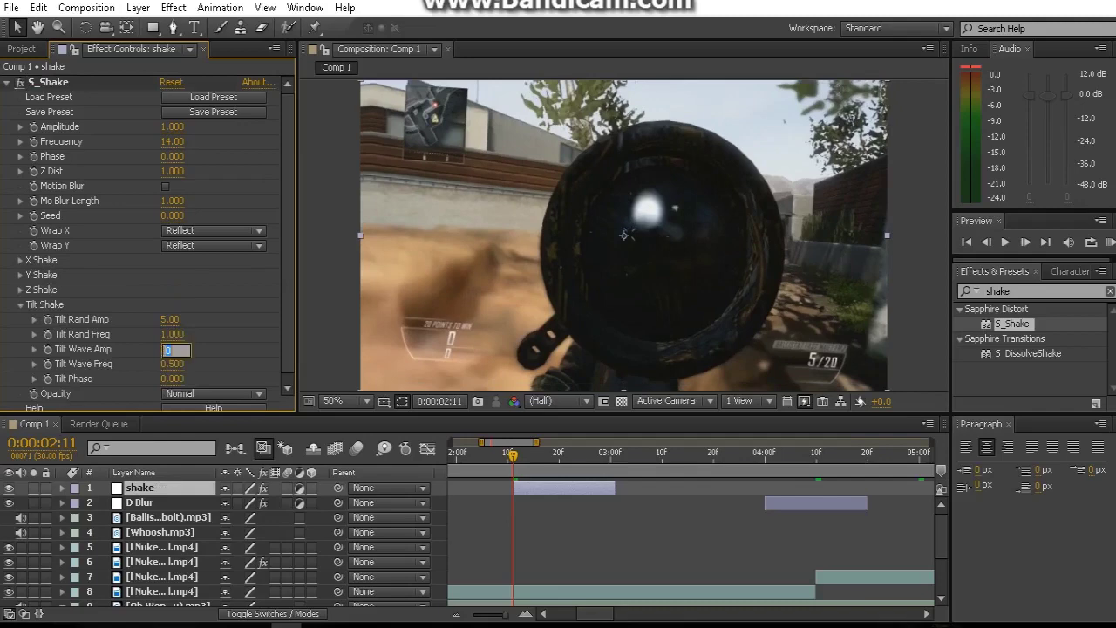
key(Return)
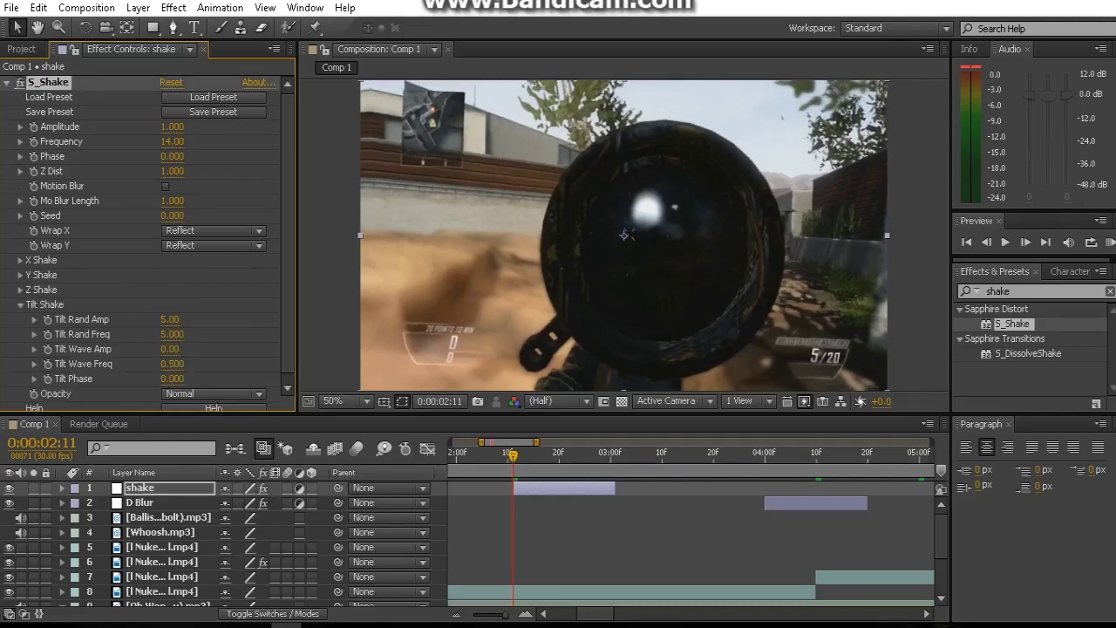
click(20, 304)
Set the Y Shake Rand Amp to 50
click(20, 274)
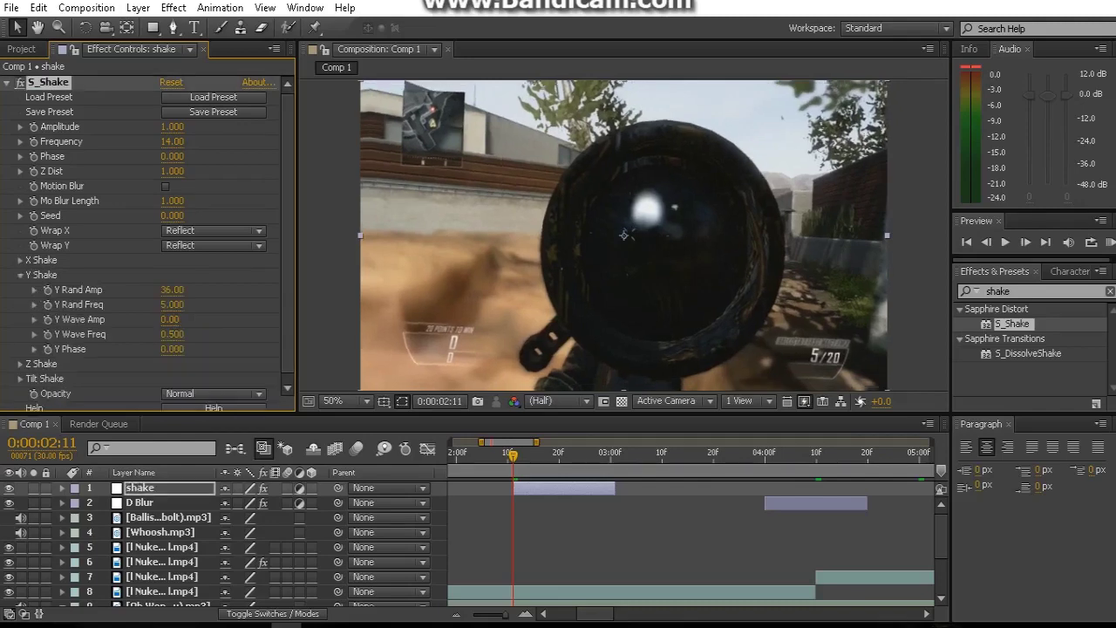
click(173, 289)
text(50)
key(Return)
key(Return)
click(20, 274)
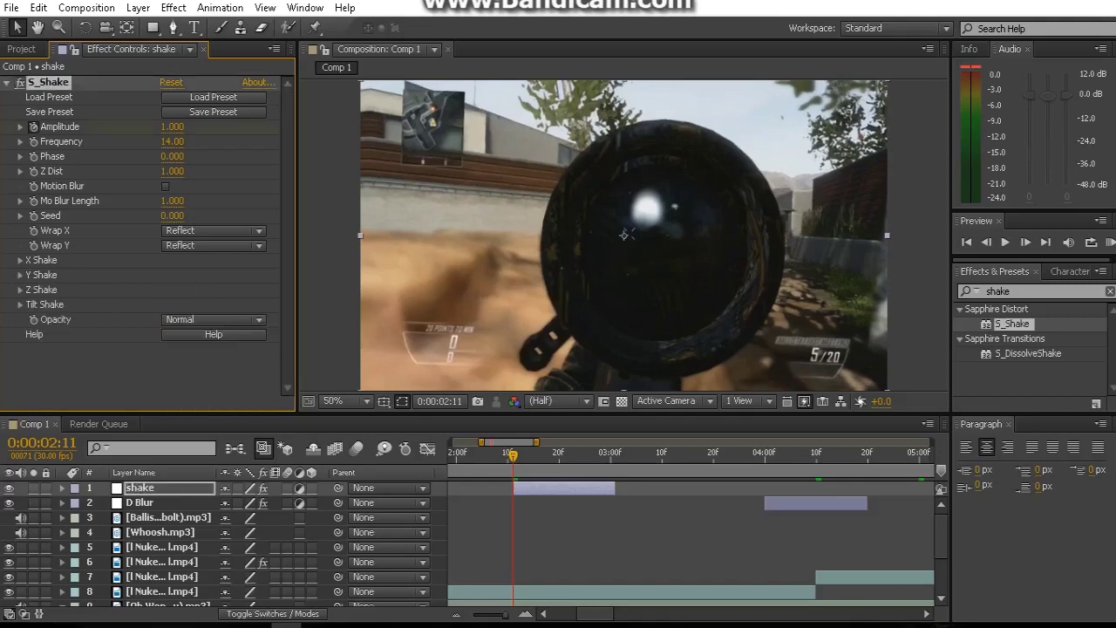
Set the shake layer's Amplitude to 0 at 0:00:02:21
click(559, 453)
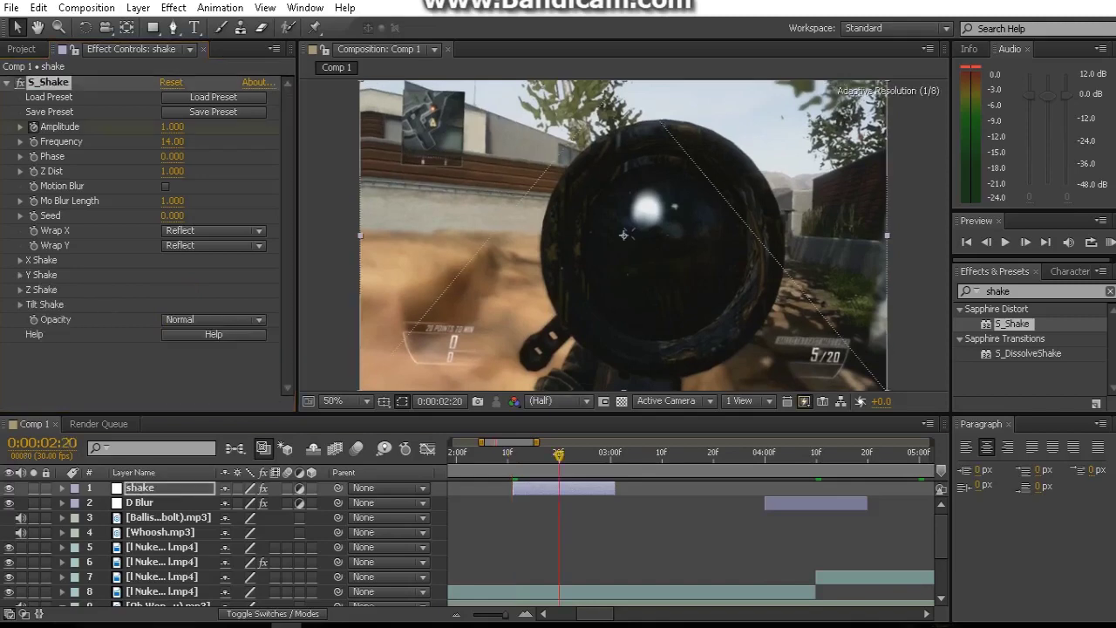
key(Page_Down)
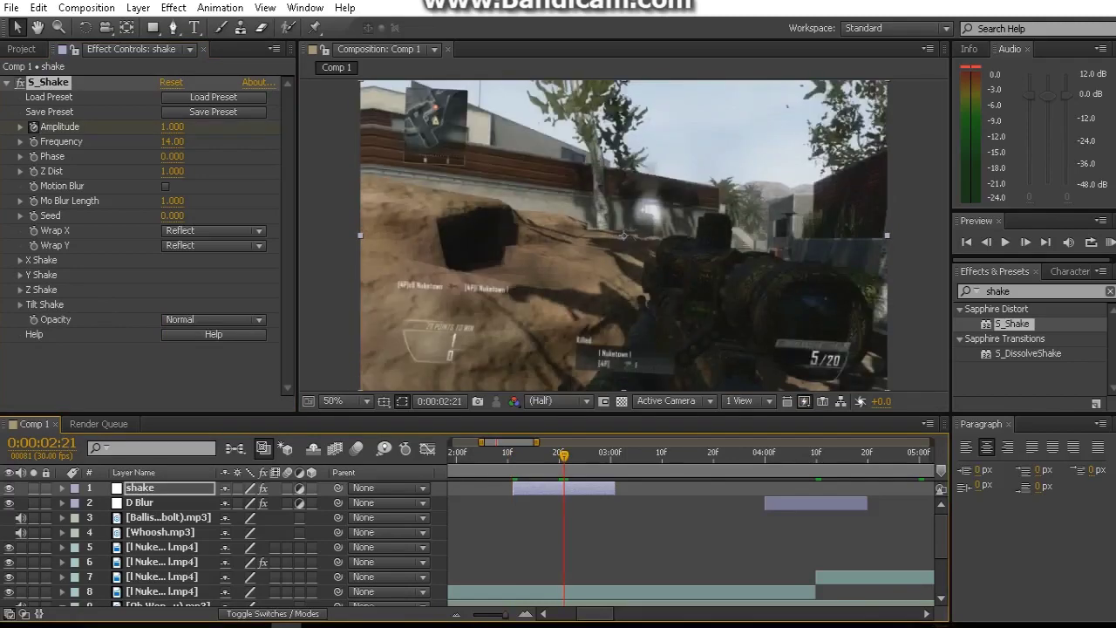
click(172, 126)
text(0)
key(Return)
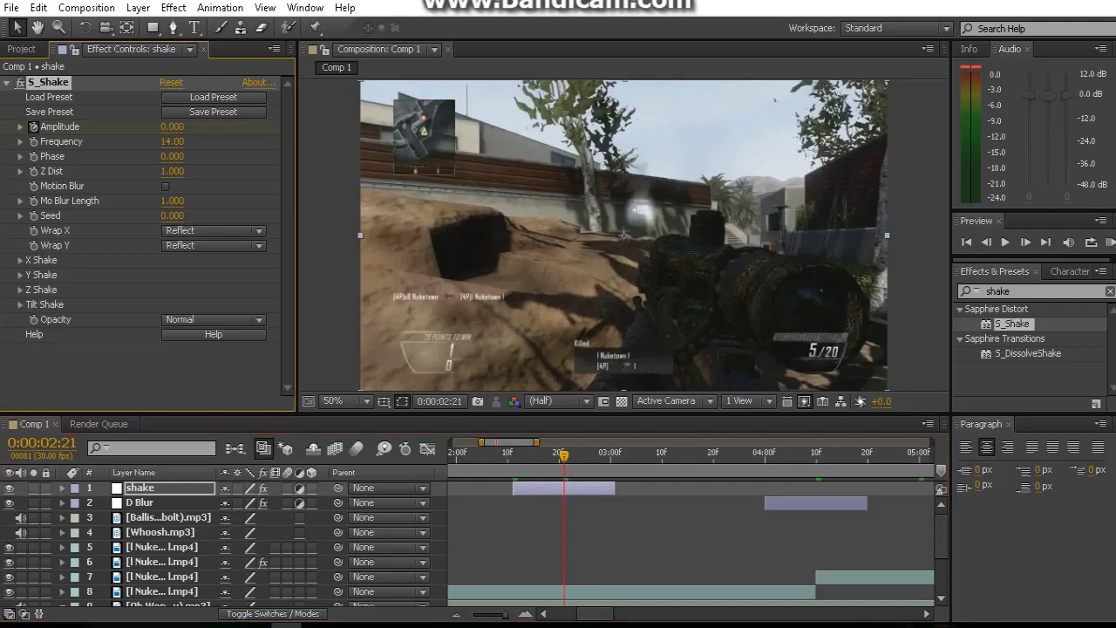
End the shake layer at 2:21 and add a copy named shake 2 starting at 6:08
drag(615, 488, 563, 489)
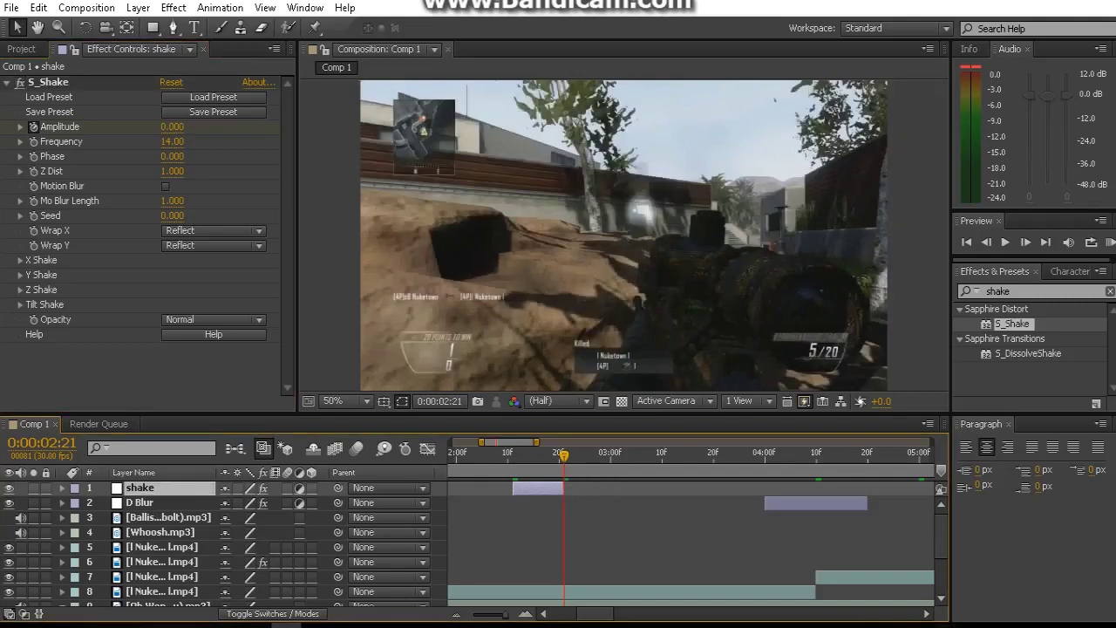
mouse_move(564, 454)
mouse_down()
mouse_move(937, 454)
mouse_move(751, 453)
mouse_move(769, 454)
mouse_up()
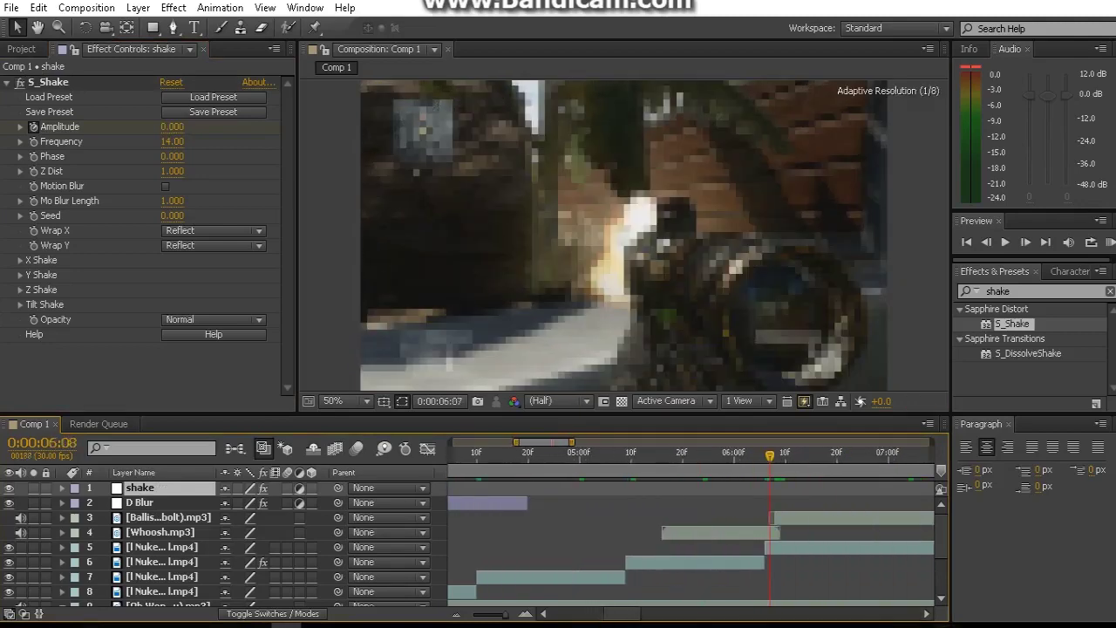
key(ctrl+v)
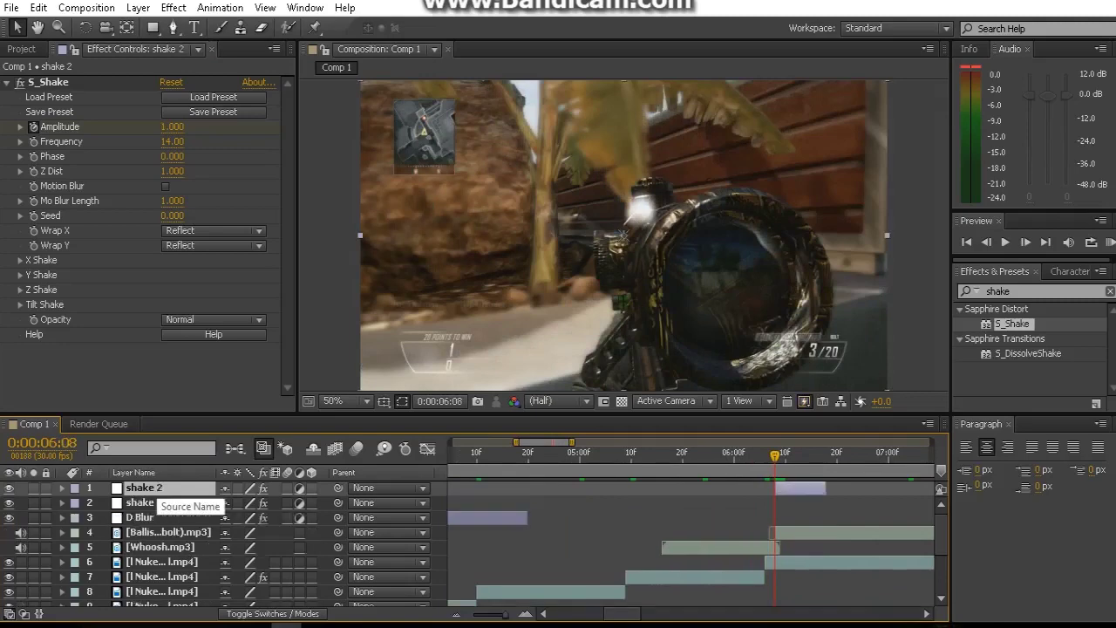
drag(622, 613, 562, 614)
Add a new adjustment layer at the comp start and apply the Transform effect to it
key(Home)
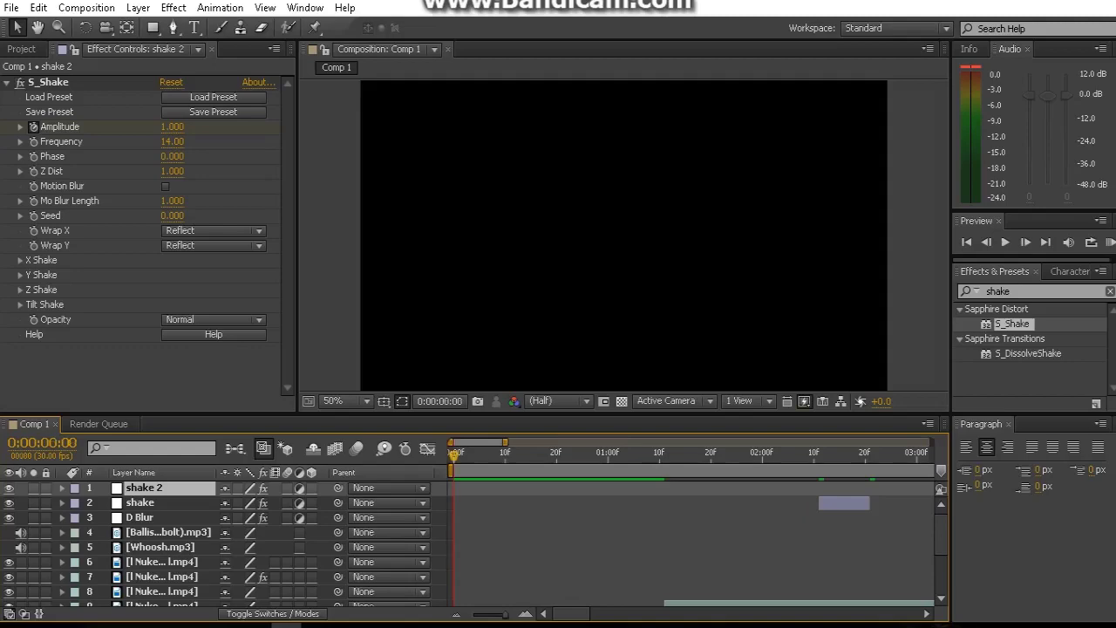
right_click(481, 517)
right_click(443, 318)
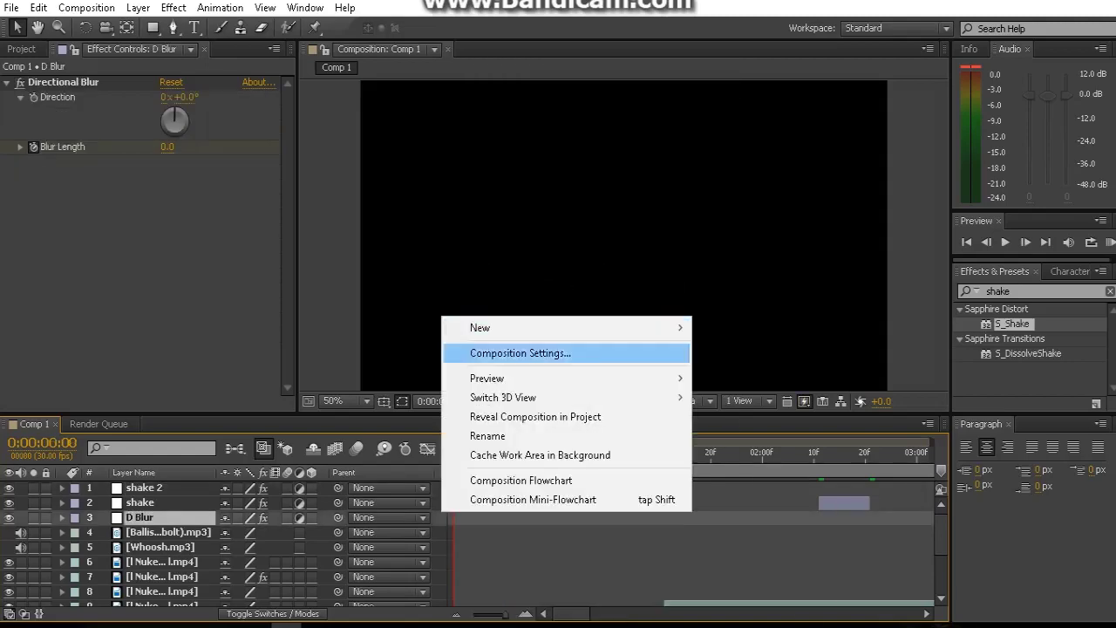
mouse_move(488, 328)
click(754, 468)
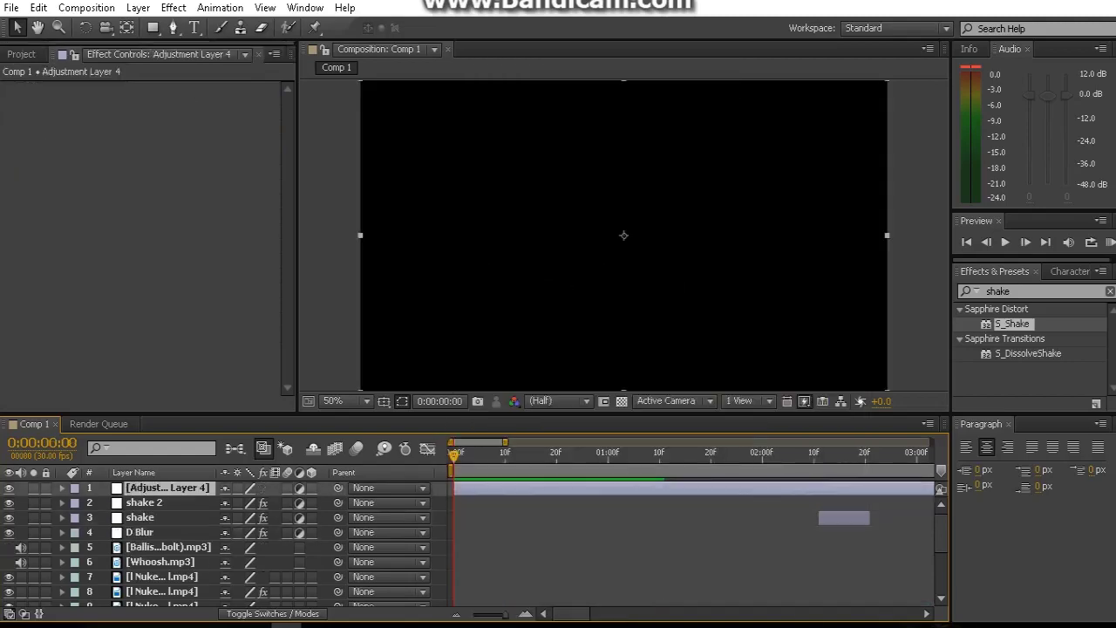
click(998, 291)
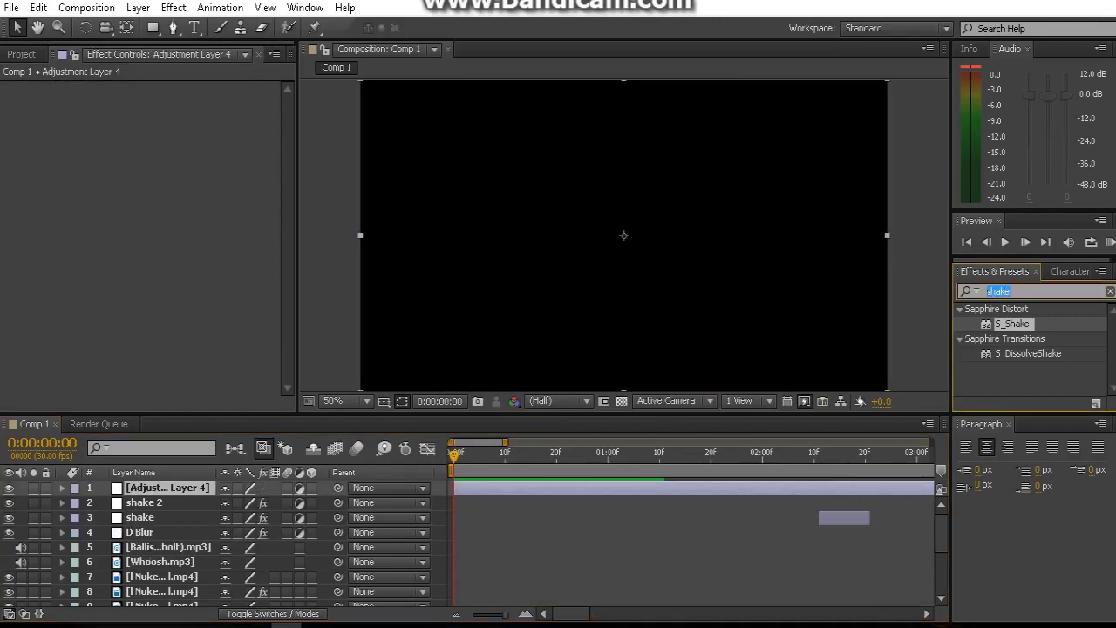
text(tra)
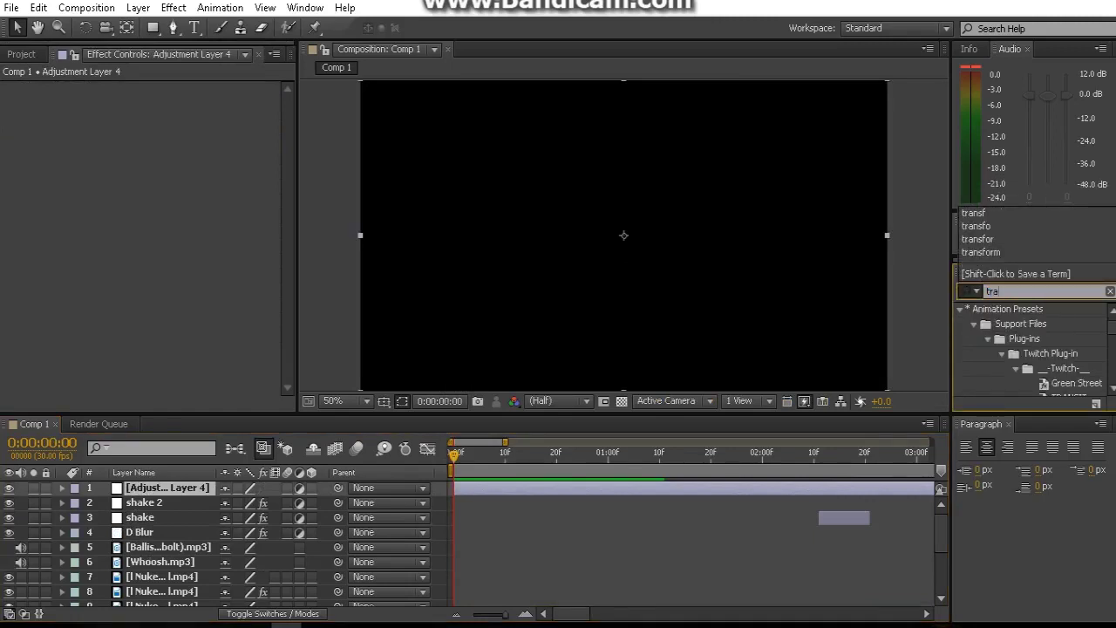
text(nsf)
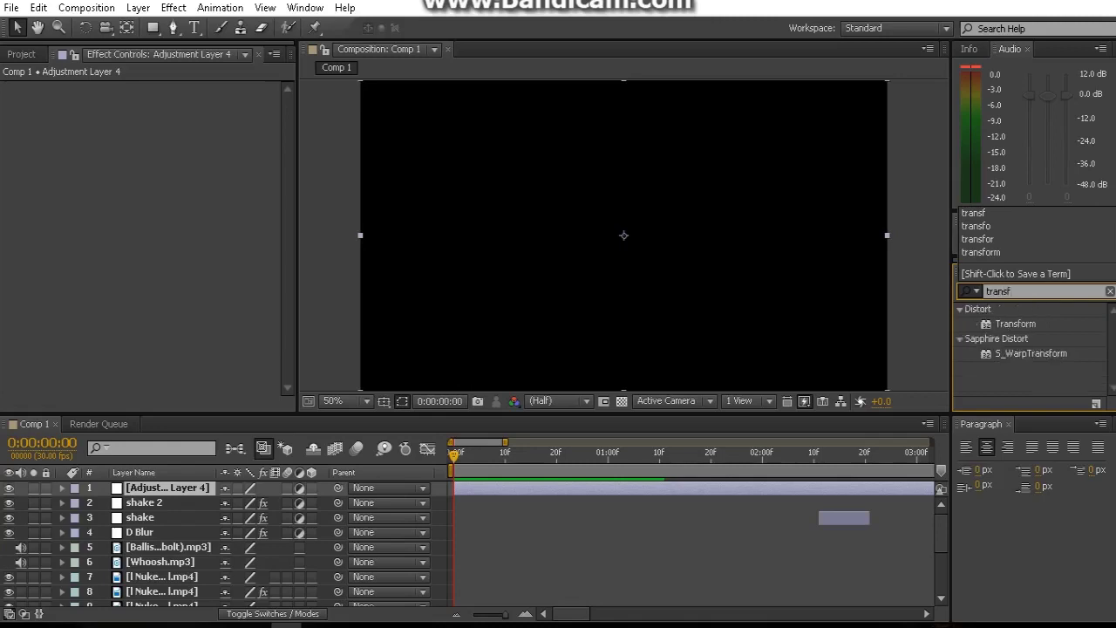
mouse_move(1015, 323)
mouse_down()
mouse_move(854, 415)
mouse_move(640, 488)
mouse_up()
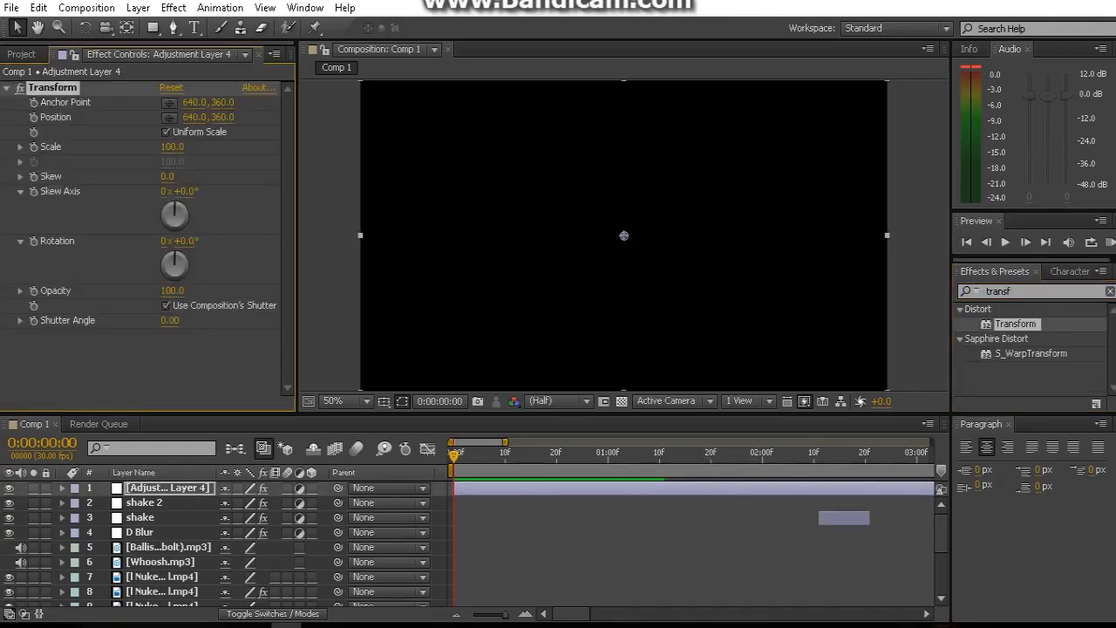
Keyframe the Transform Scale at 108, advance three frames, and reveal the Scale keyframes
click(172, 147)
text(108)
key(Return)
click(1025, 241)
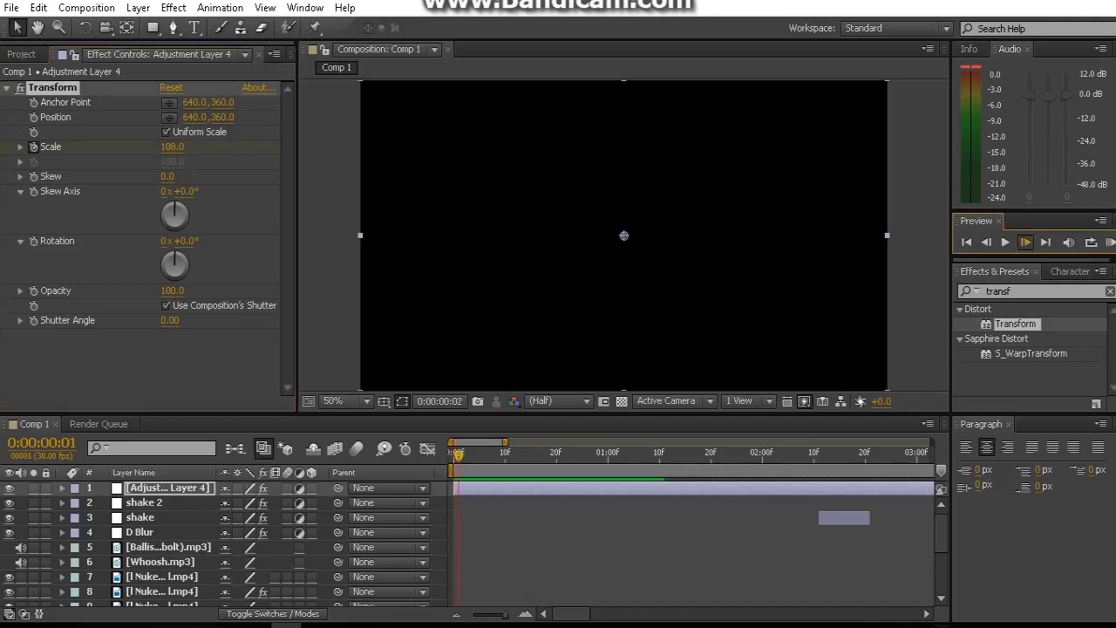
click(1025, 242)
click(1025, 241)
key(u)
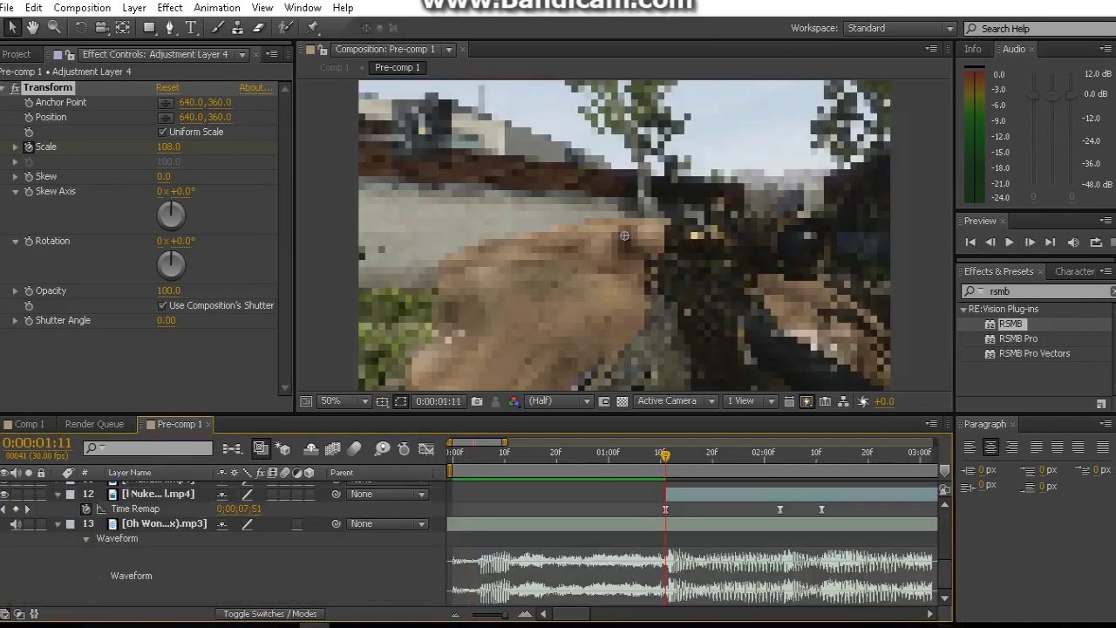
Paste the Scale keyframe pair at 0:00:01:11 and move to the 0:00:02:03 beat
scroll(665, 503, up, 10)
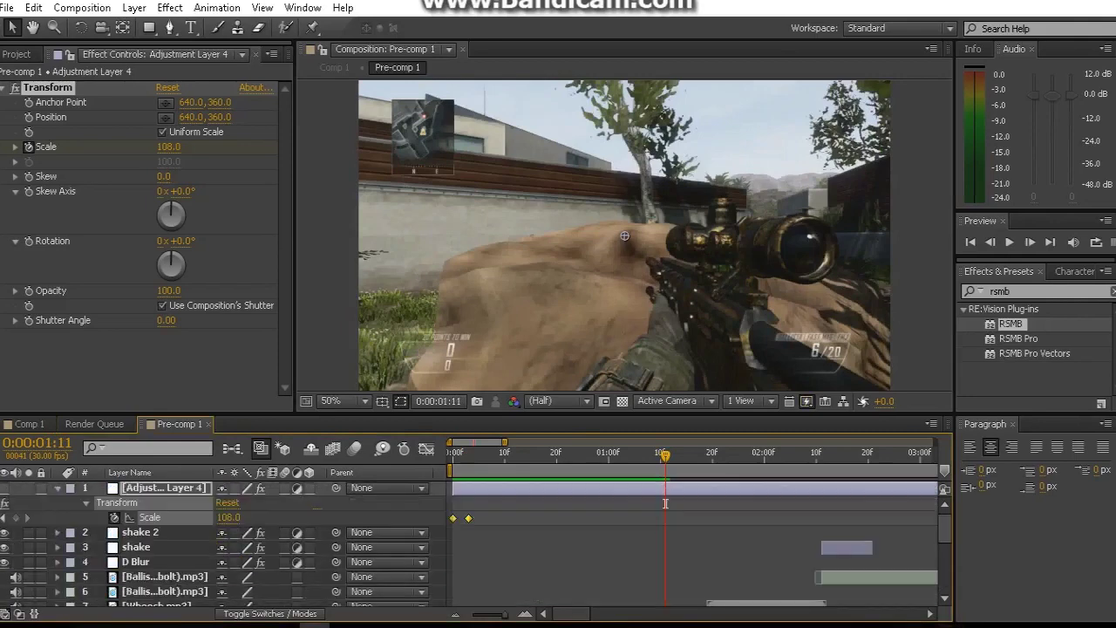
key(ctrl+v)
scroll(665, 503, down, 5)
drag(664, 454, 780, 455)
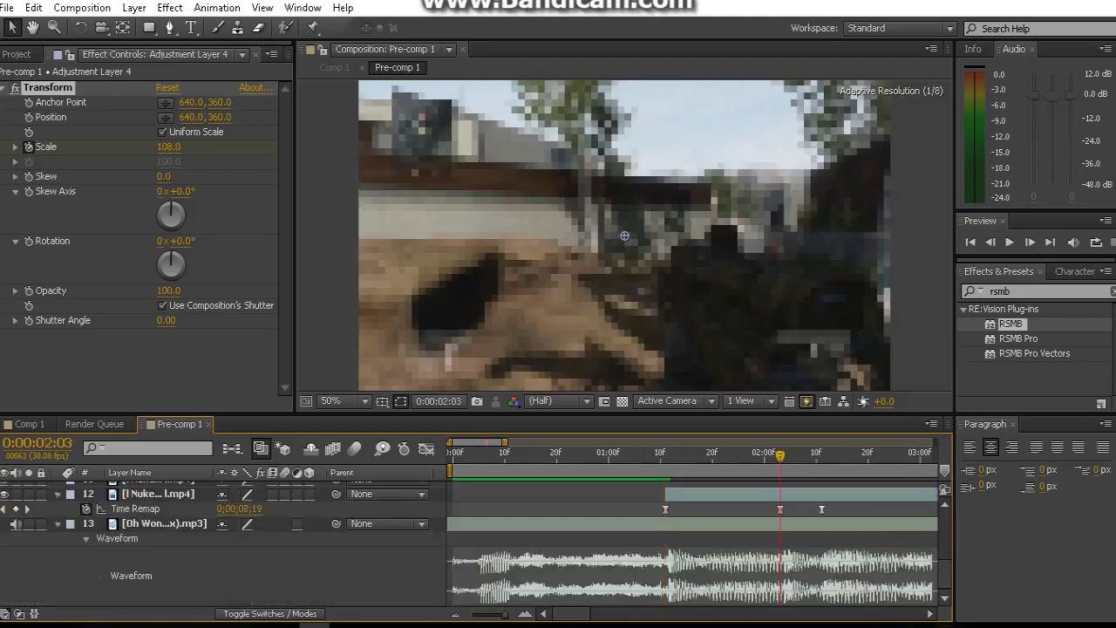
scroll(780, 503, up, 5)
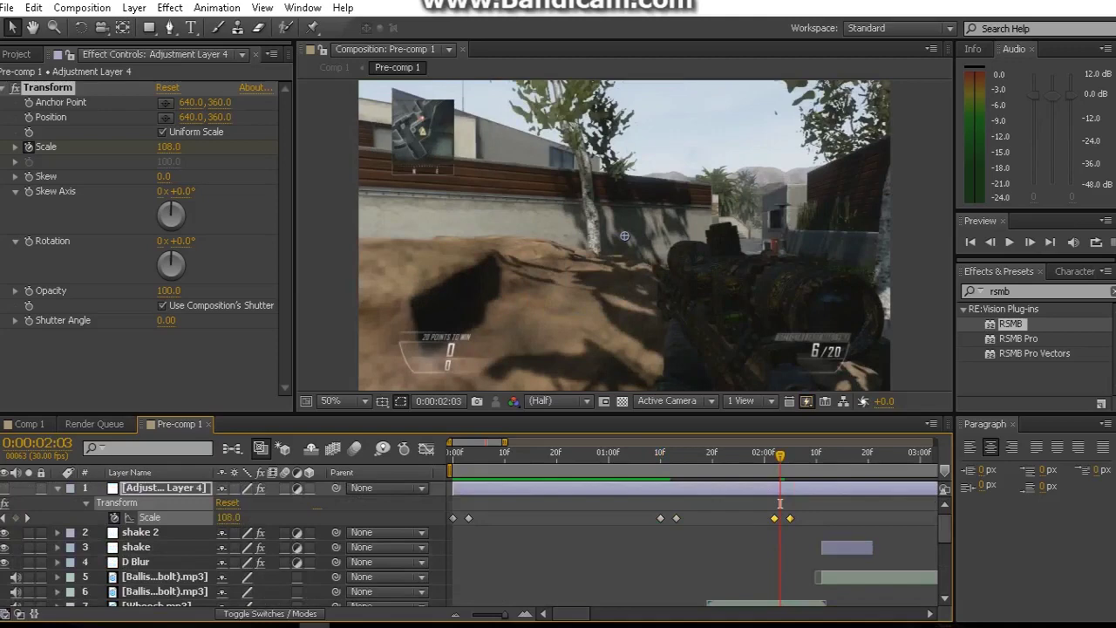
scroll(780, 503, right, 3)
scroll(781, 503, right, 2)
scroll(780, 503, down, 5)
Copy the Scale keyframe pair near 2 seconds and paste it at 0:00:02:11
click(648, 454)
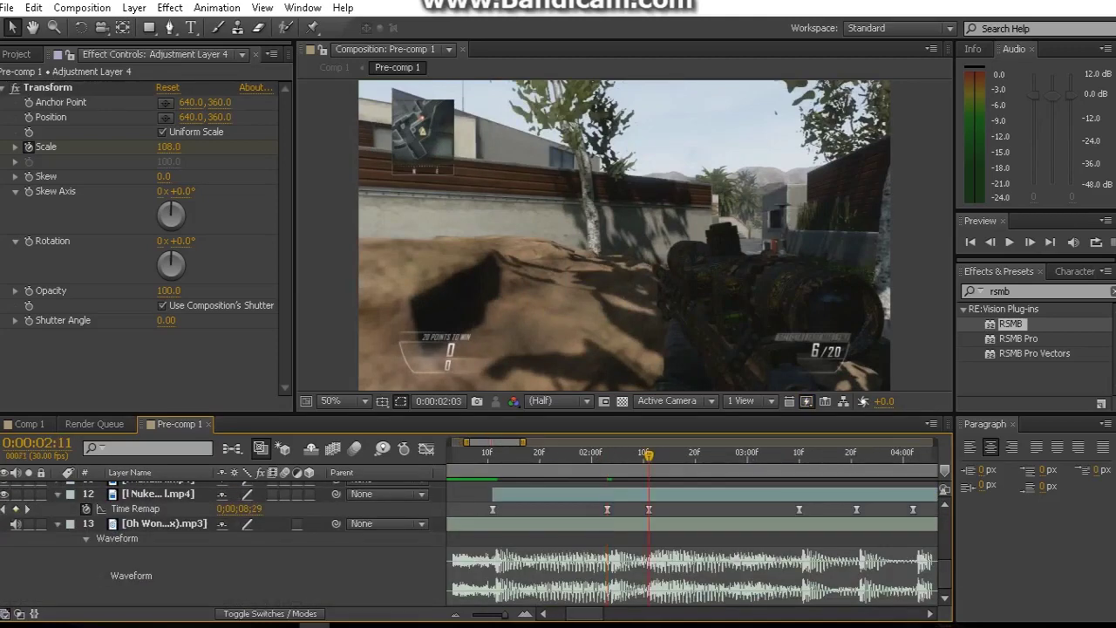
scroll(649, 503, up, 5)
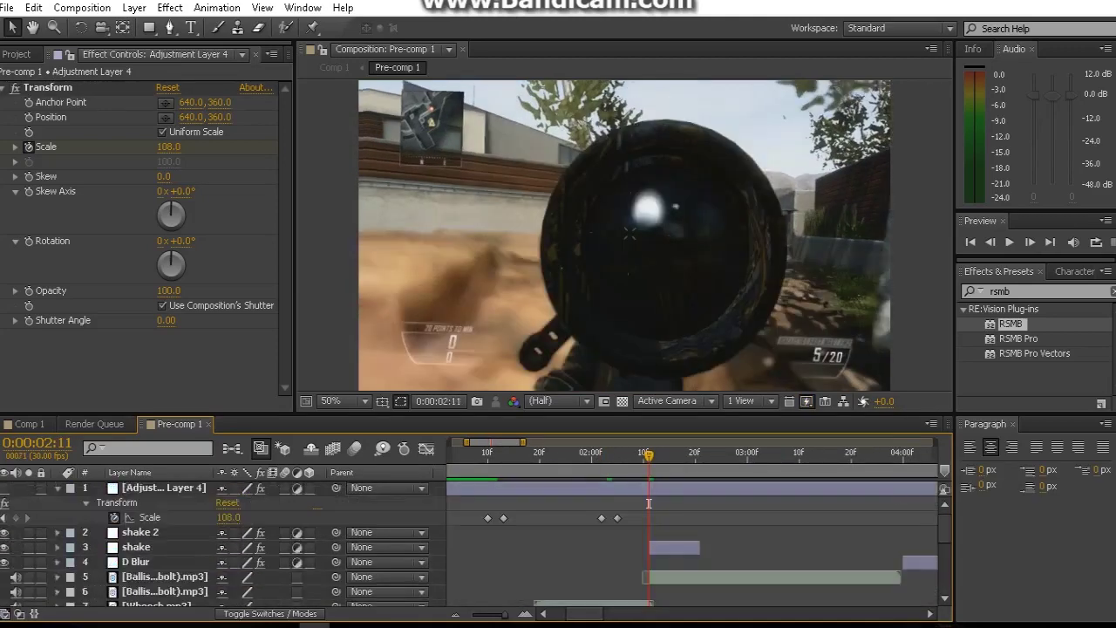
click(649, 503)
key(ctrl+d)
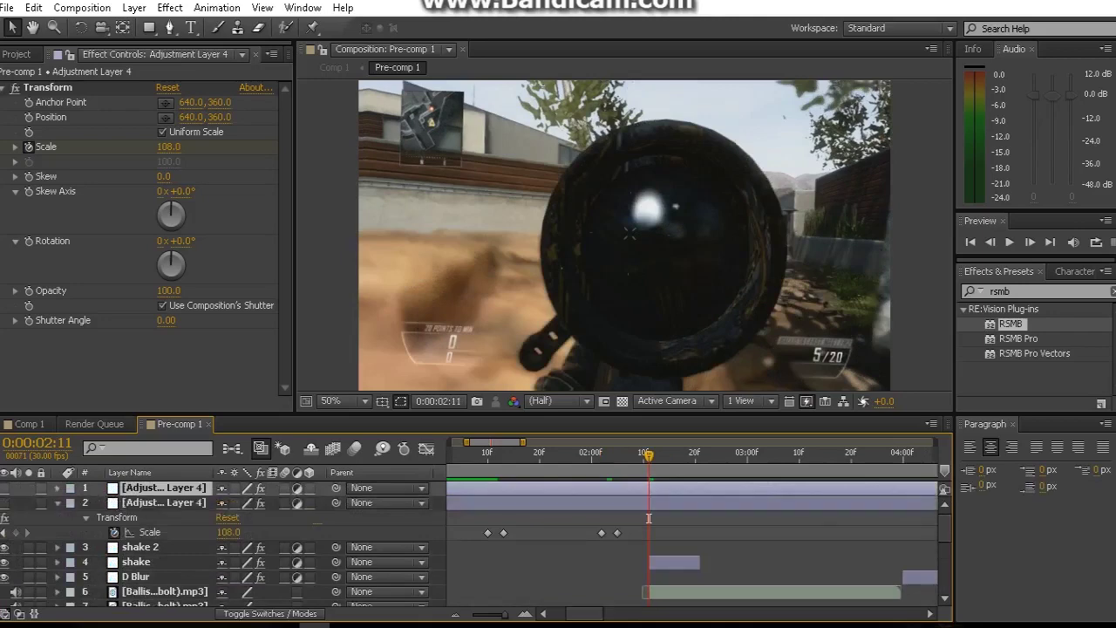
key(ctrl+z)
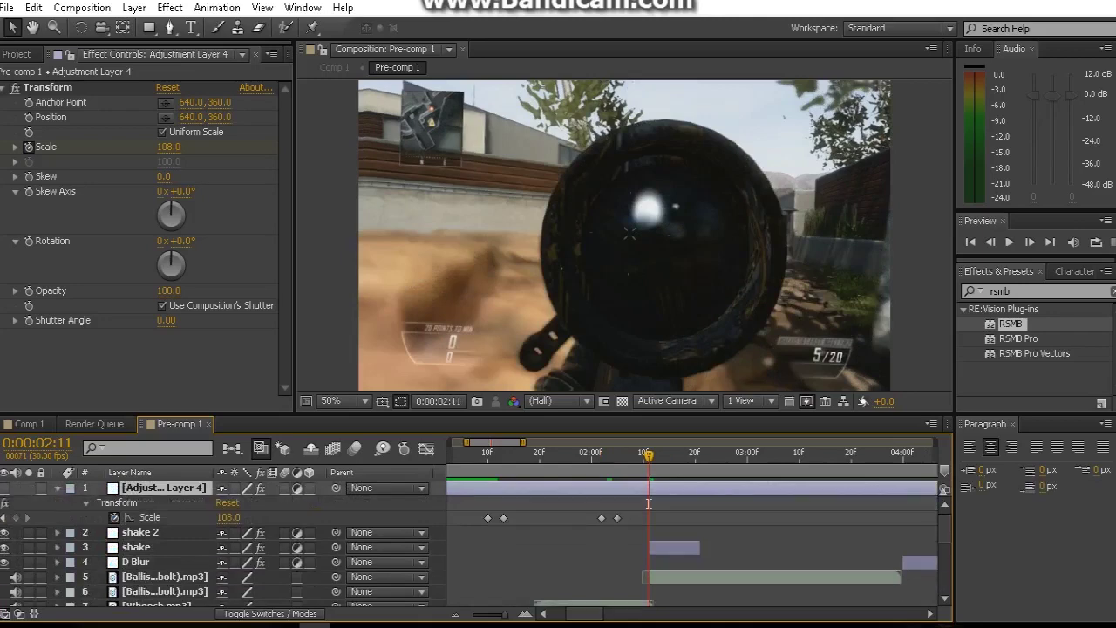
key(ctrl+d)
key(Delete)
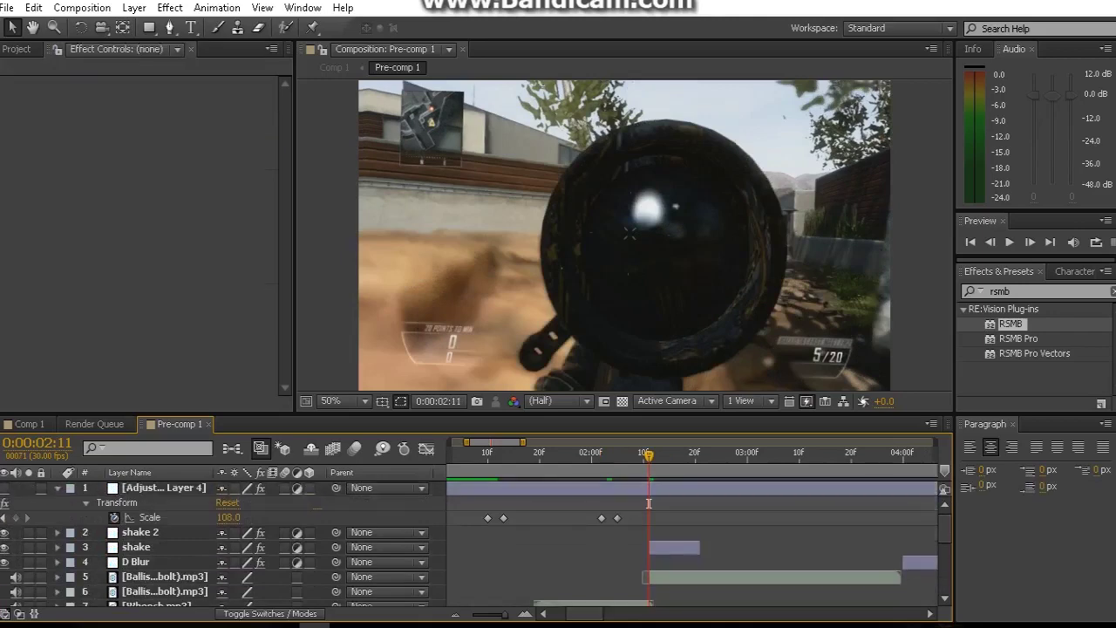
drag(649, 503, 593, 523)
key(ctrl+c)
key(ctrl+v)
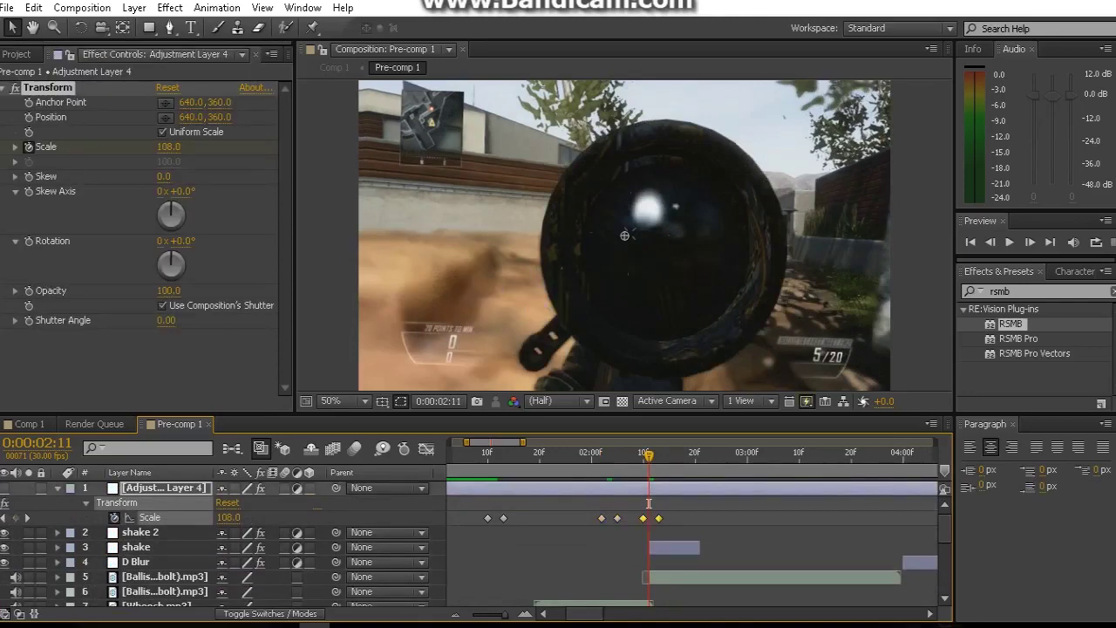
scroll(649, 503, down, 8)
scroll(649, 503, down, 2)
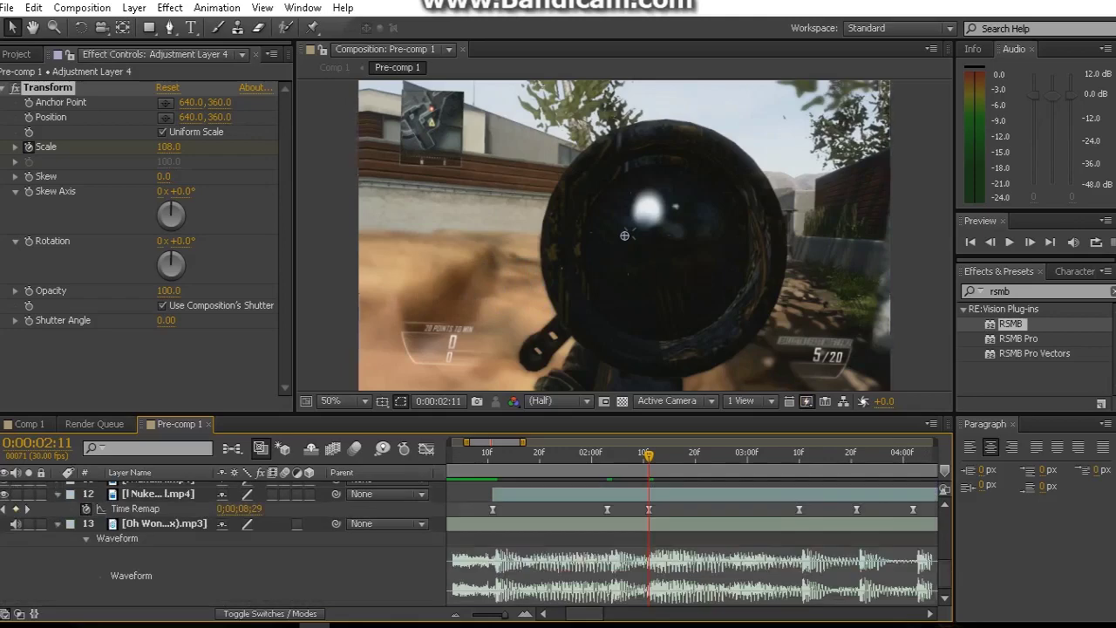
key(k)
key(ctrl+v)
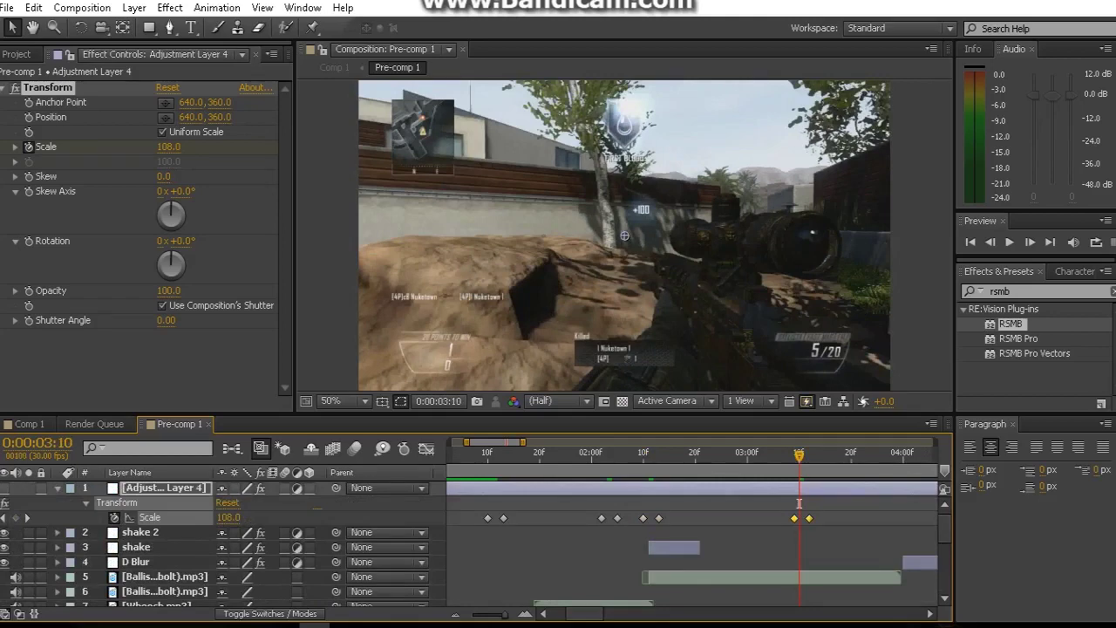
scroll(798, 503, down, 10)
key(k)
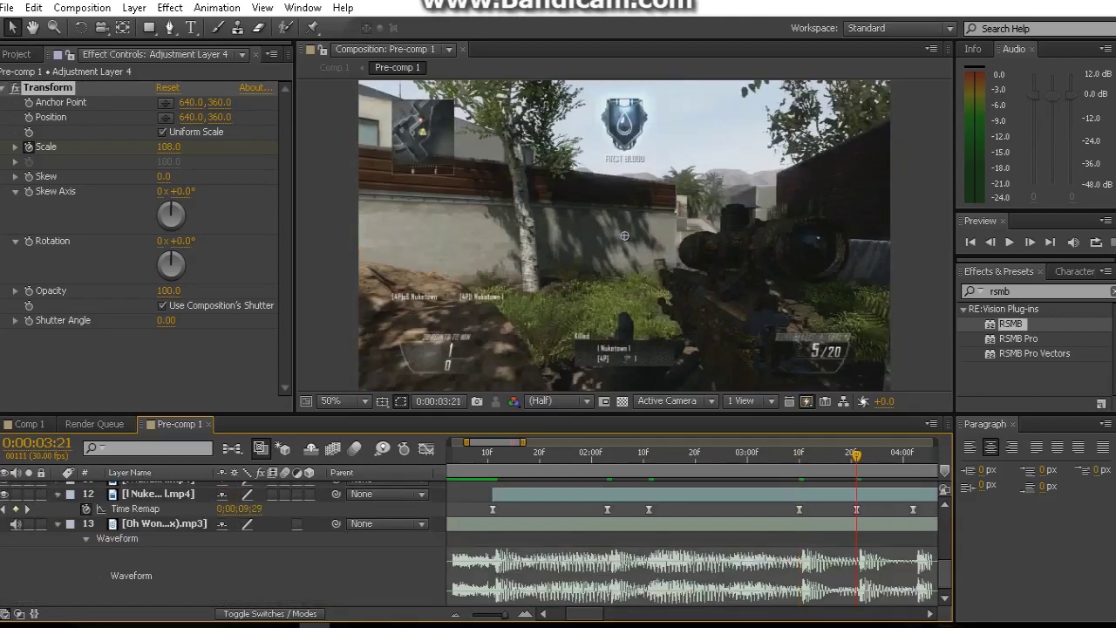
key(ctrl+v)
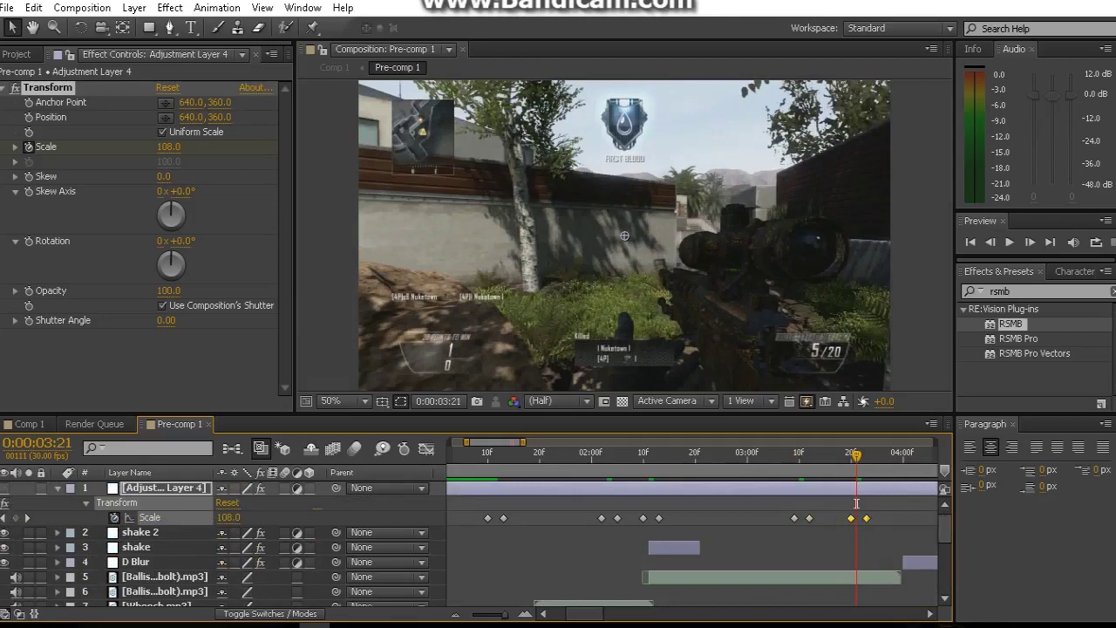
scroll(856, 503, down, 10)
scroll(856, 503, right, 3)
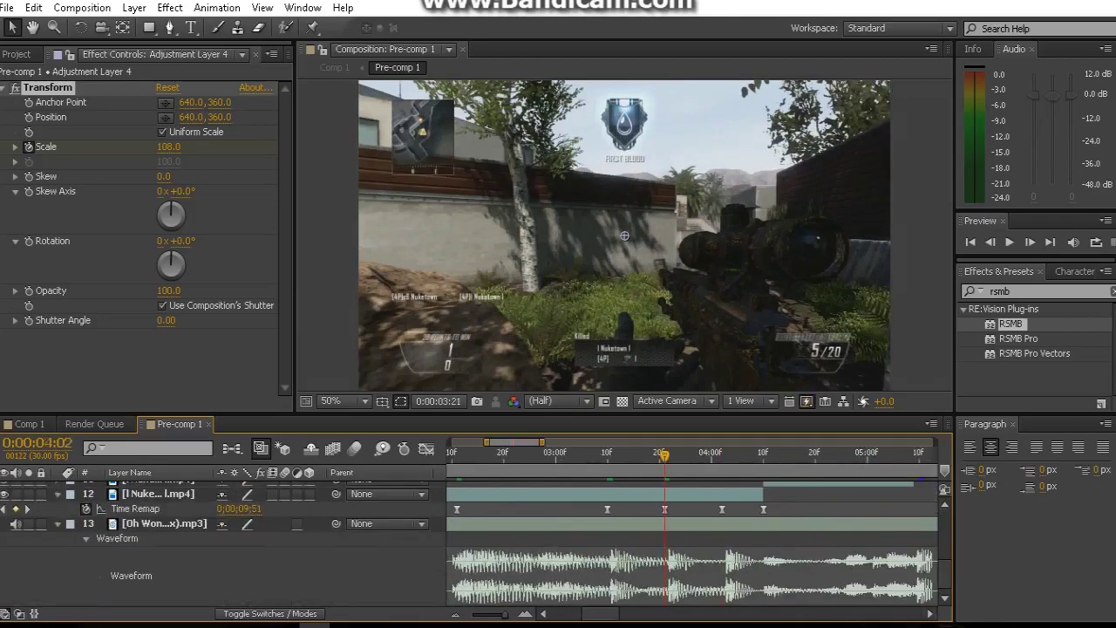
key(k)
scroll(722, 503, up, 5)
scroll(722, 503, up, 5)
key(ctrl+v)
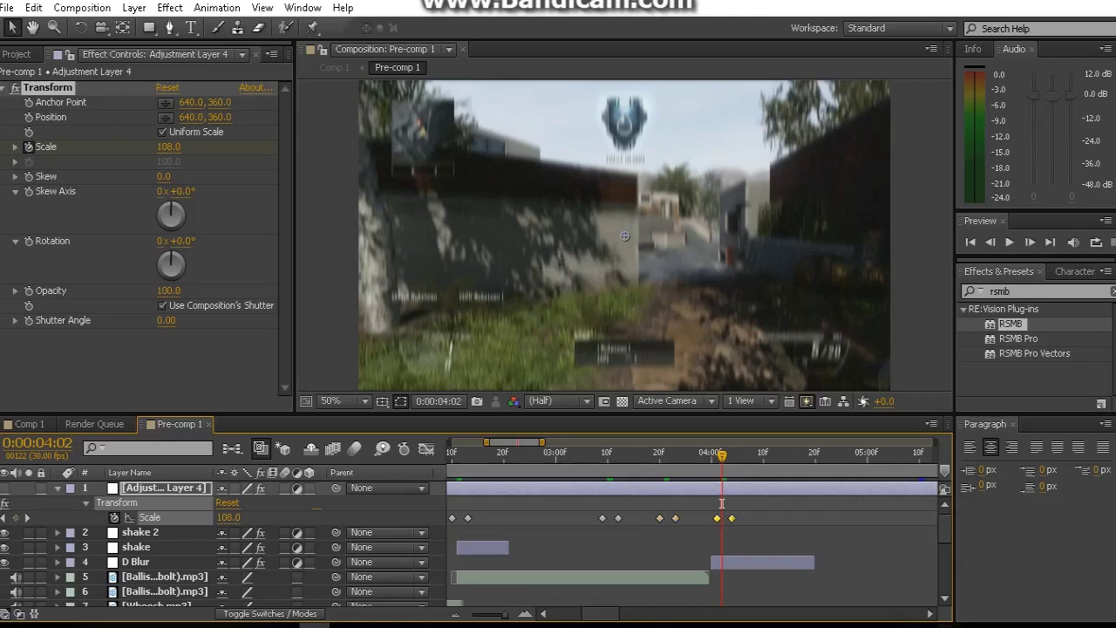
scroll(721, 503, down, 5)
scroll(722, 503, down, 5)
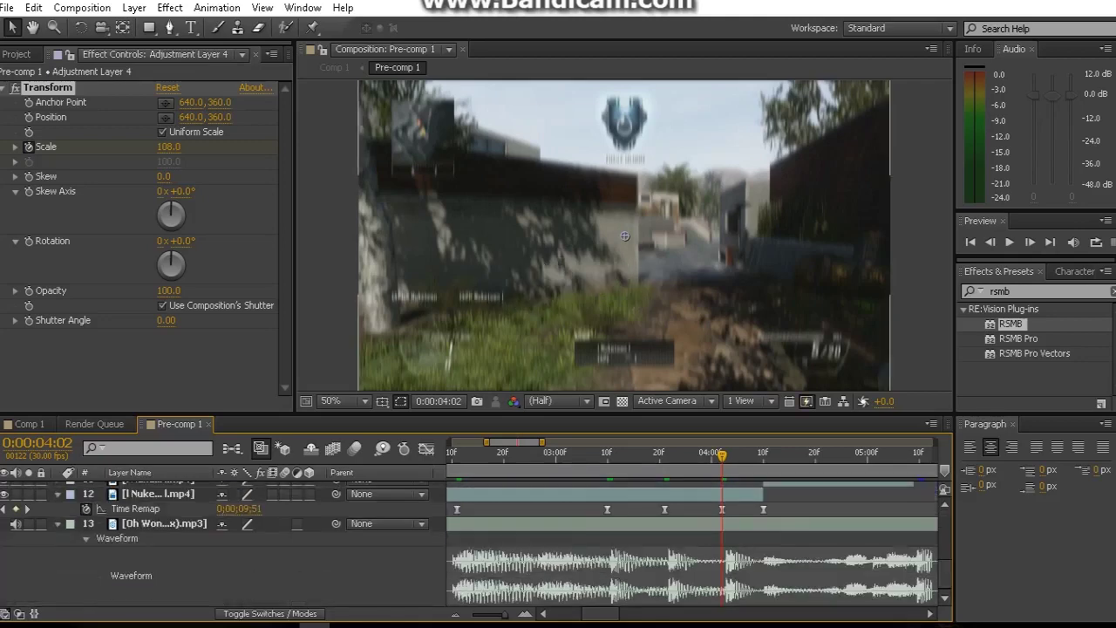
key(k)
scroll(762, 518, up, 10)
key(ctrl+v)
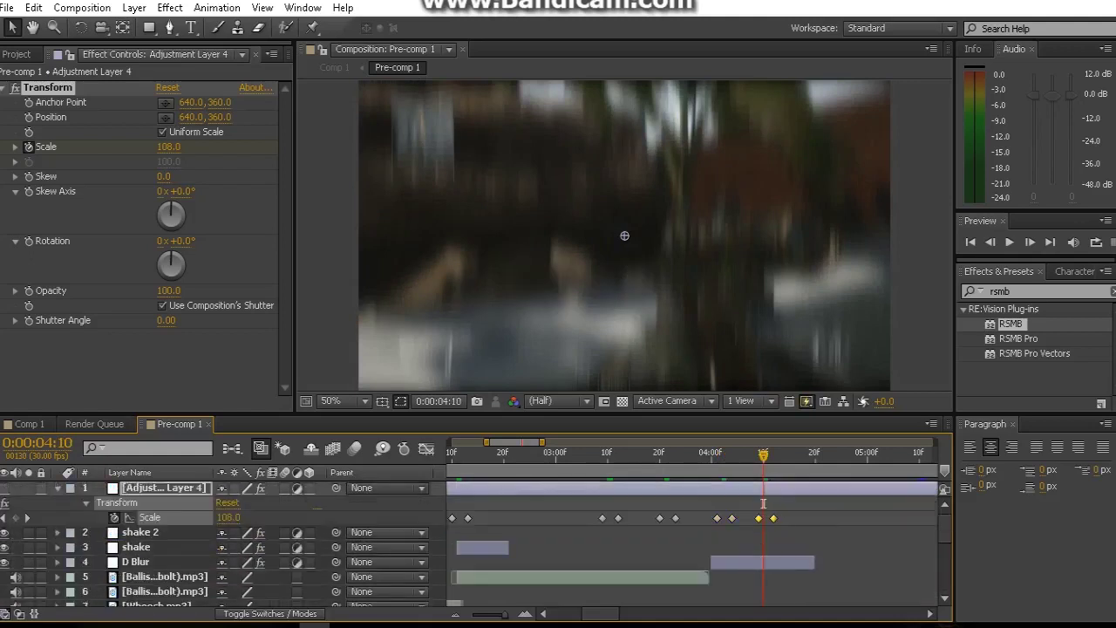
scroll(762, 503, down, 10)
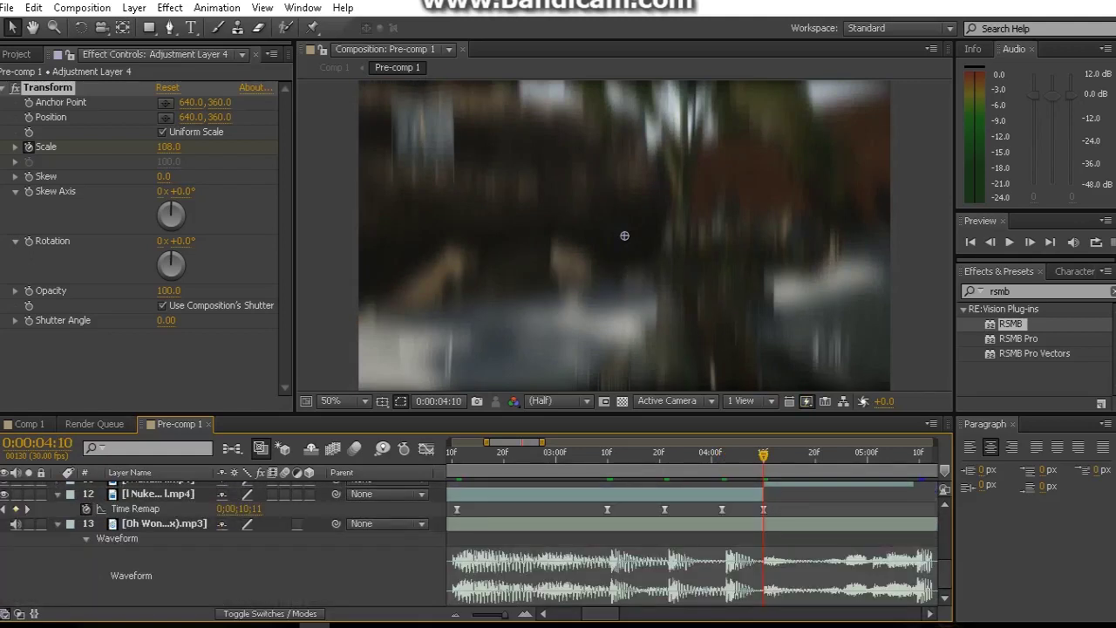
key(space)
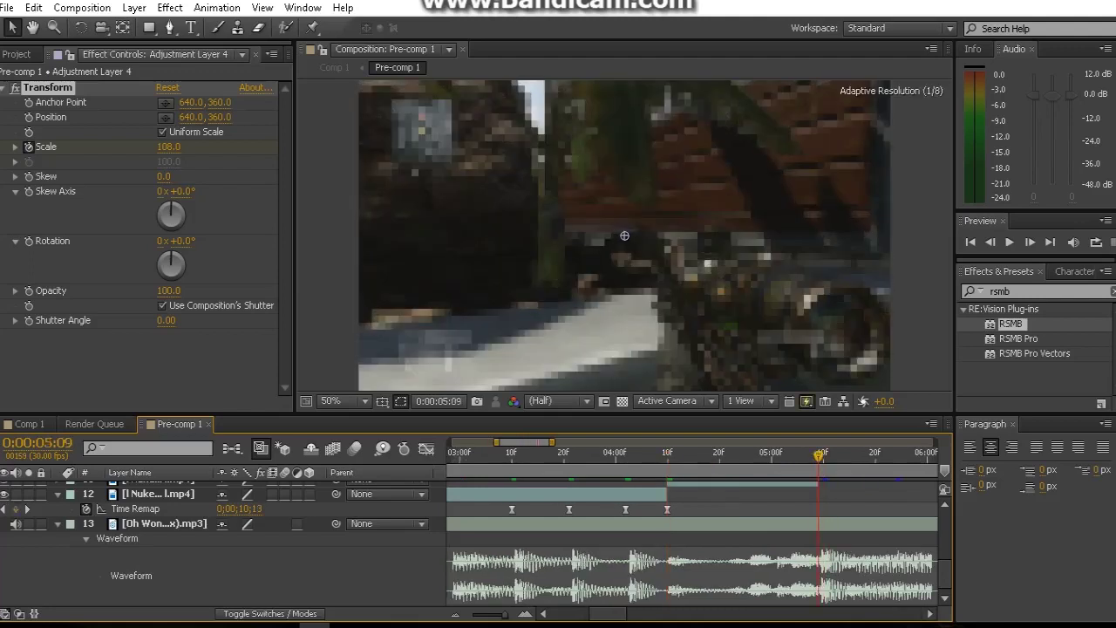
key(ctrl+v)
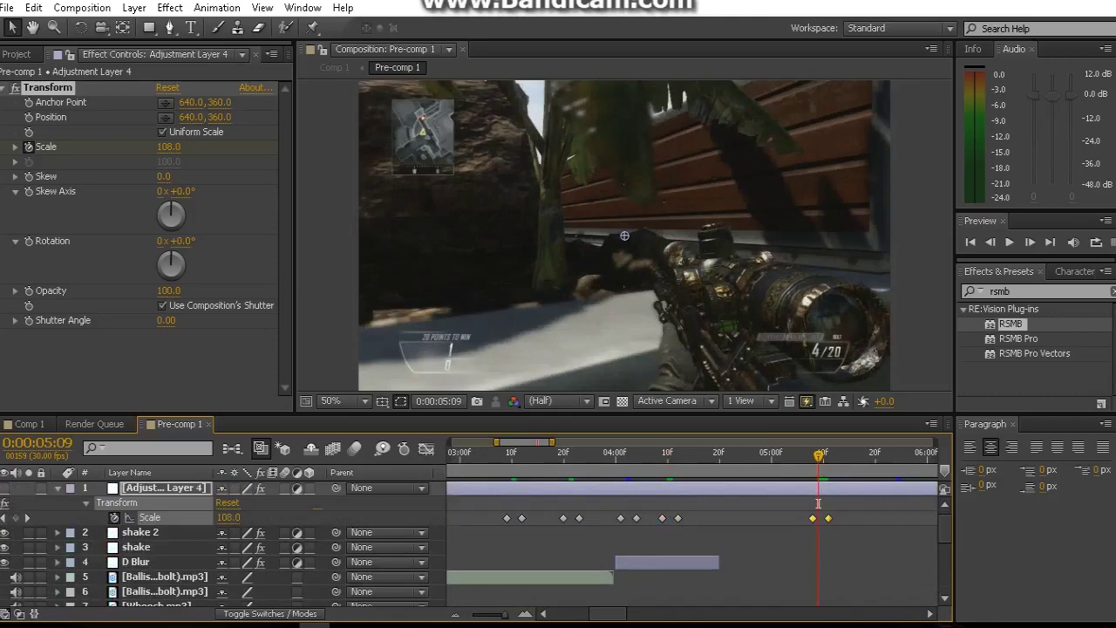
scroll(817, 503, down, 10)
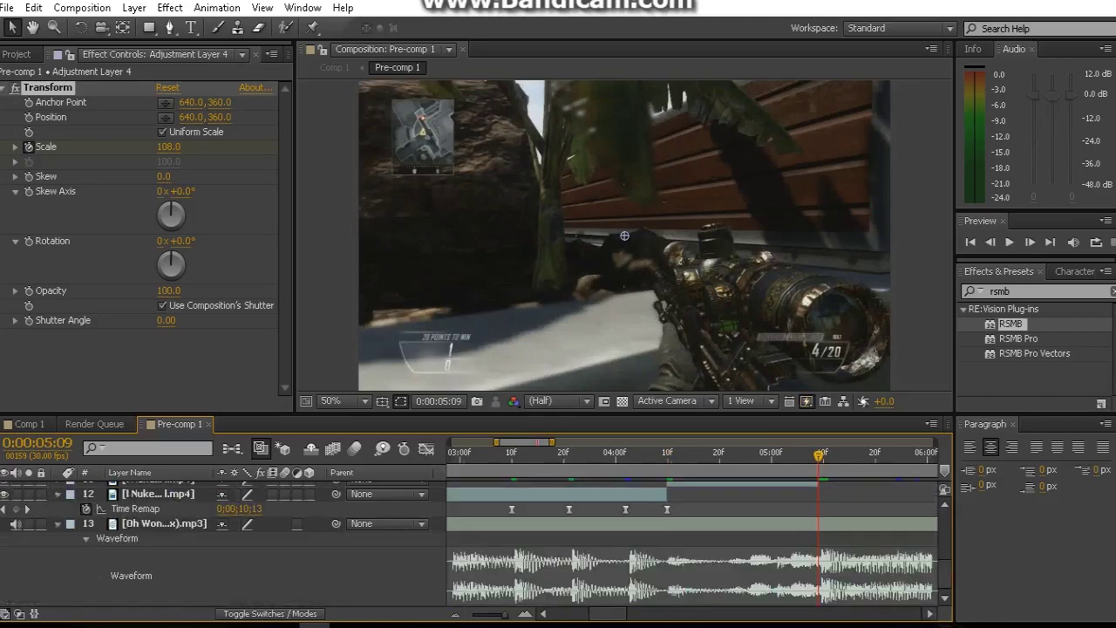
scroll(476, 509, right, 3)
scroll(698, 540, up, 2)
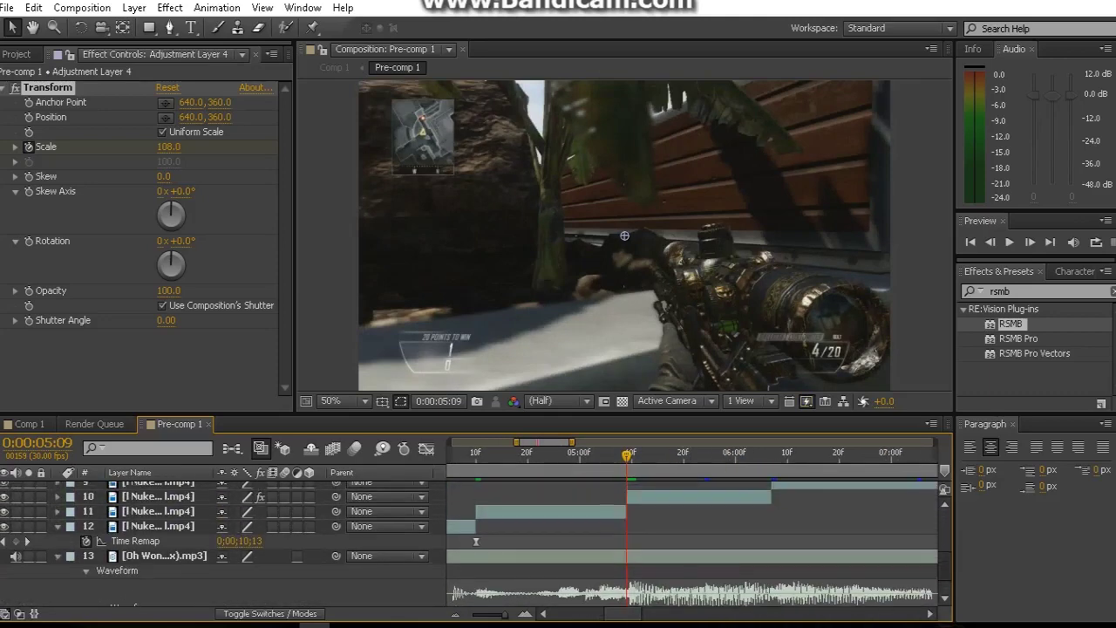
key(space)
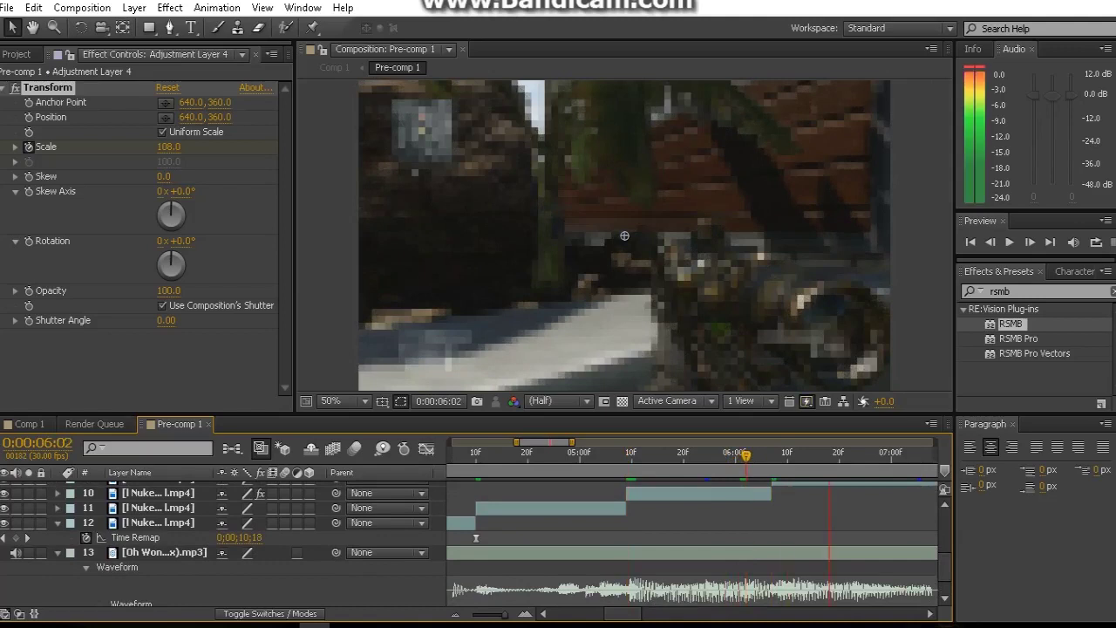
Preview from 0:00:05:09, then paste the Scale bump keyframes at 6:01 and 6:08
key(space)
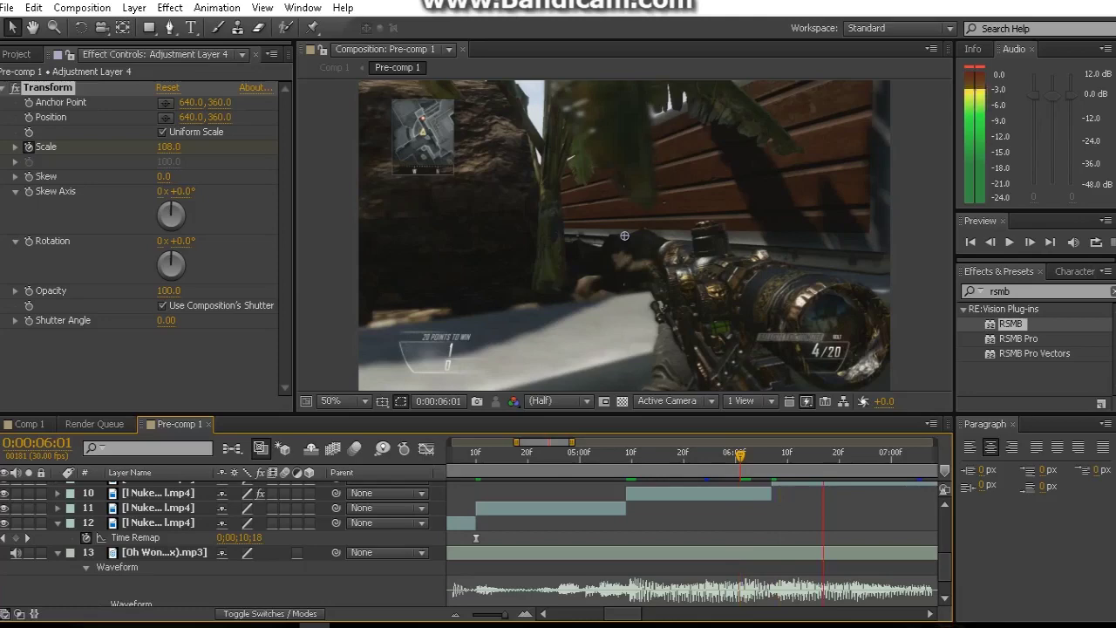
drag(739, 454, 626, 454)
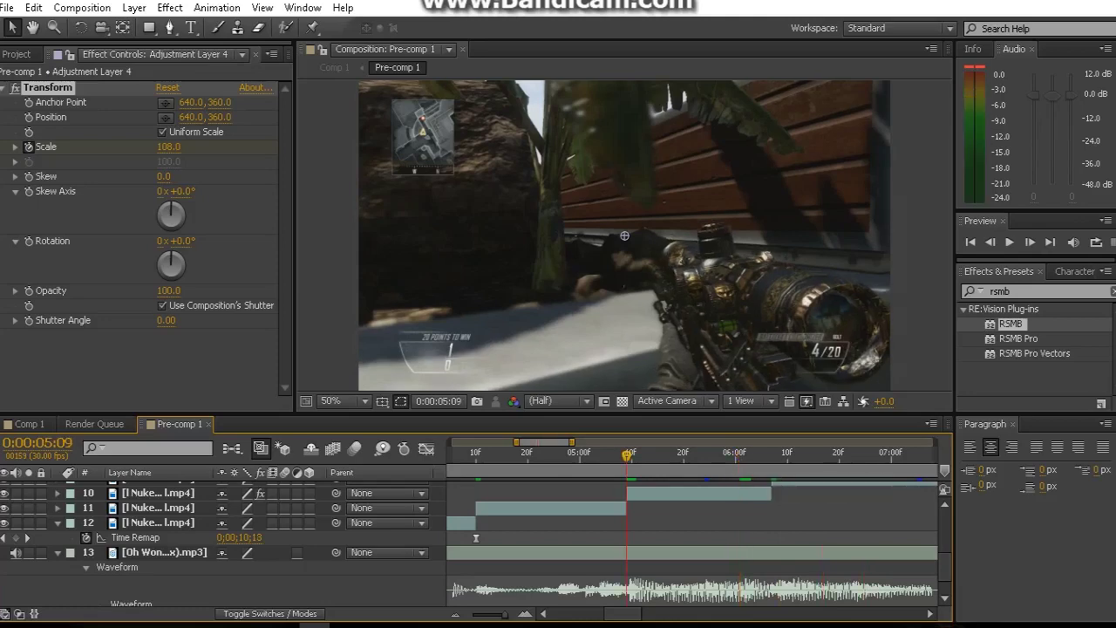
key(space)
key(space)
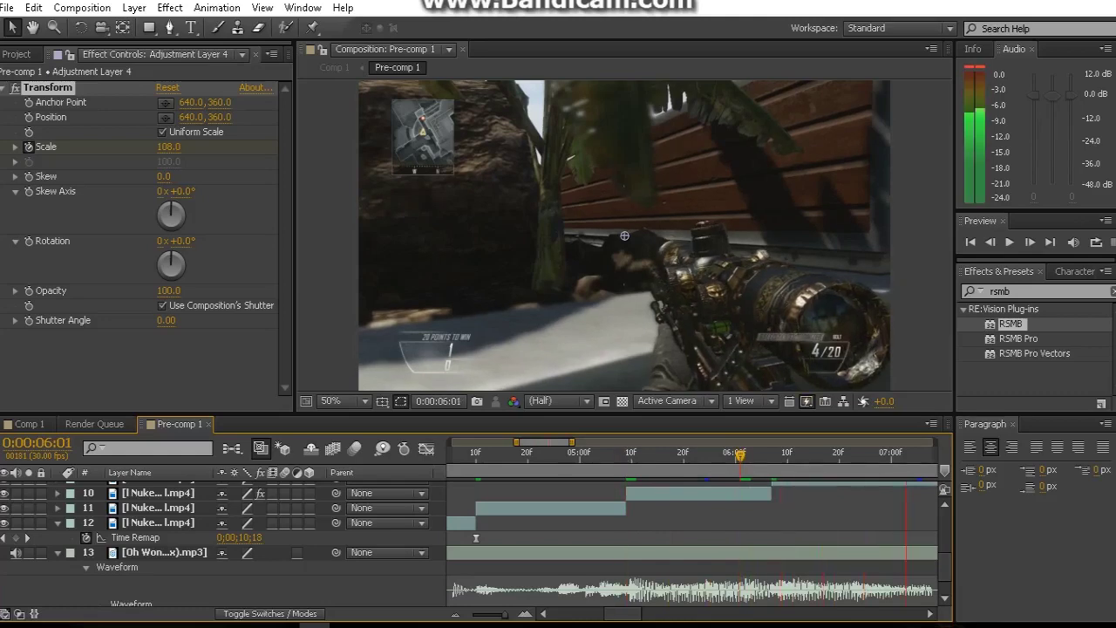
scroll(739, 503, up, 3)
scroll(739, 503, up, 3)
key(ctrl+v)
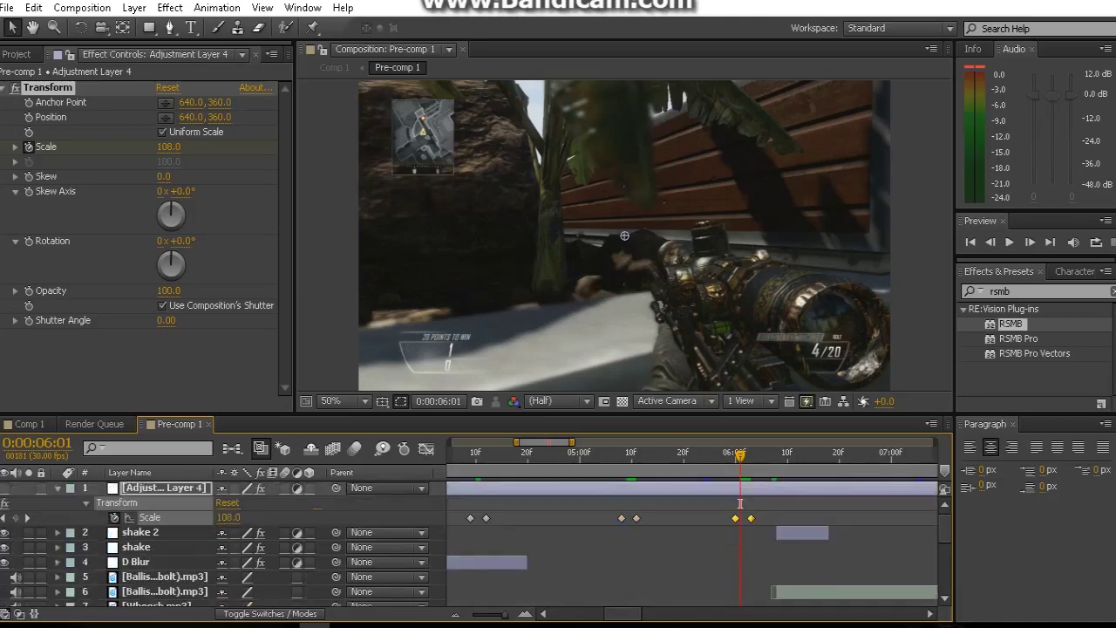
key(ctrl+v)
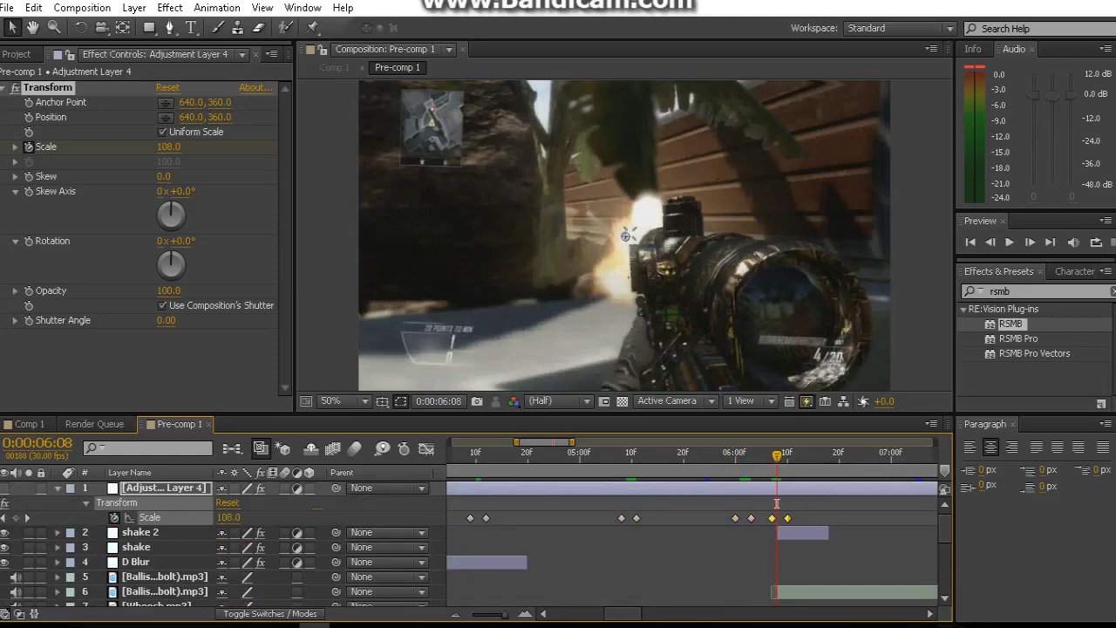
Paste another Scale bump keyframe pair at the 0:00:07:08 beat
scroll(775, 503, down, 5)
scroll(776, 503, right, 4)
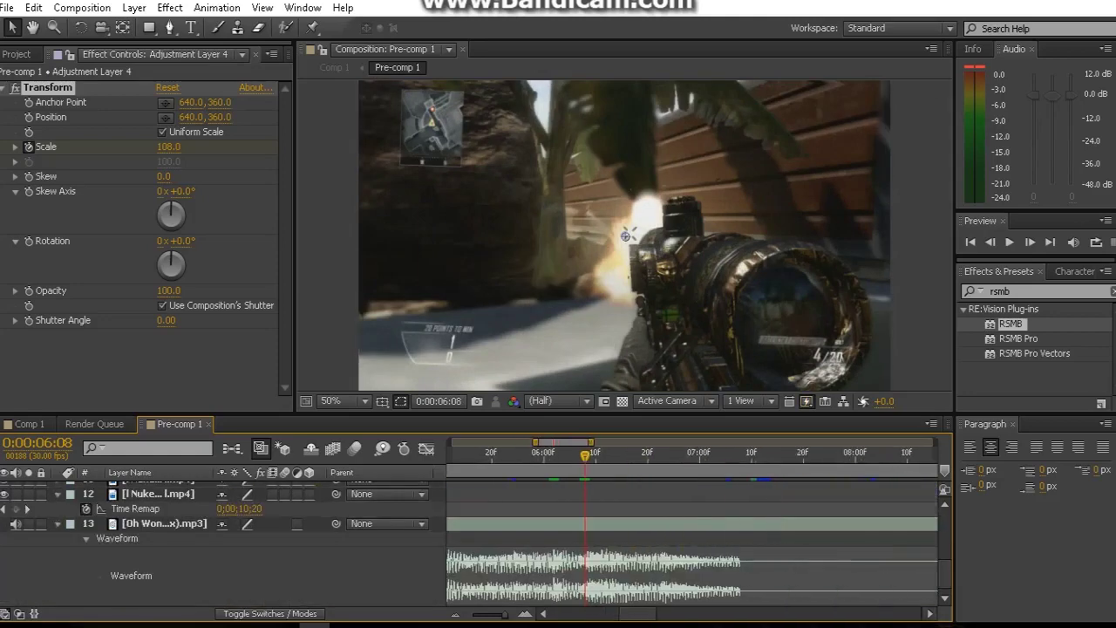
scroll(693, 523, right, 1)
click(692, 451)
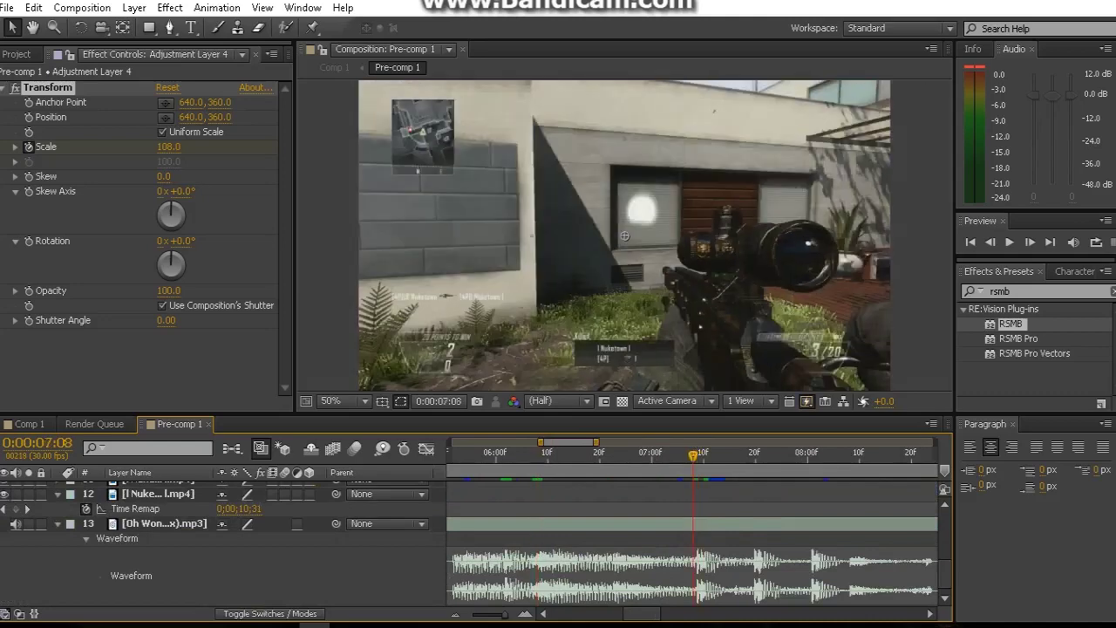
scroll(692, 503, up, 5)
key(ctrl+v)
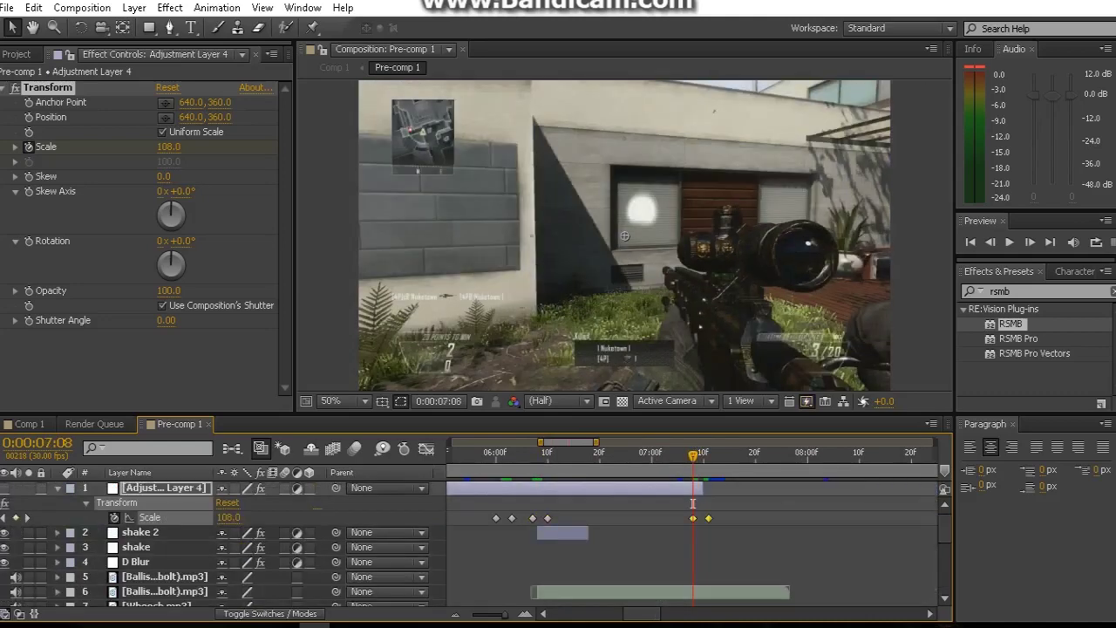
Apply Easy Ease to the selected Scale keyframes
click(692, 503)
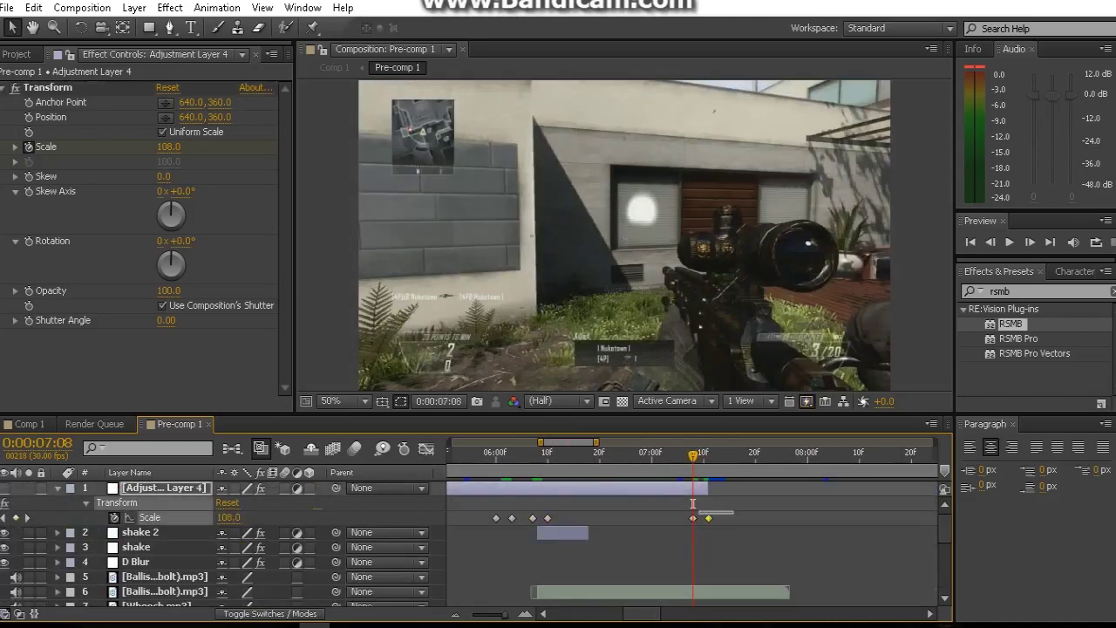
drag(692, 503, 717, 523)
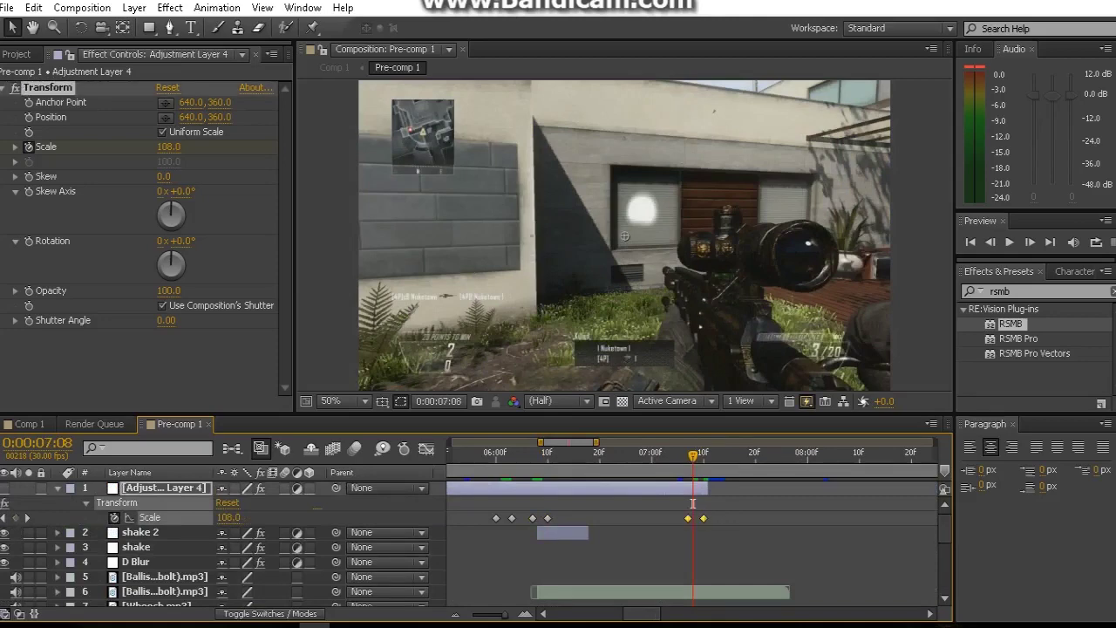
scroll(692, 503, left, 10)
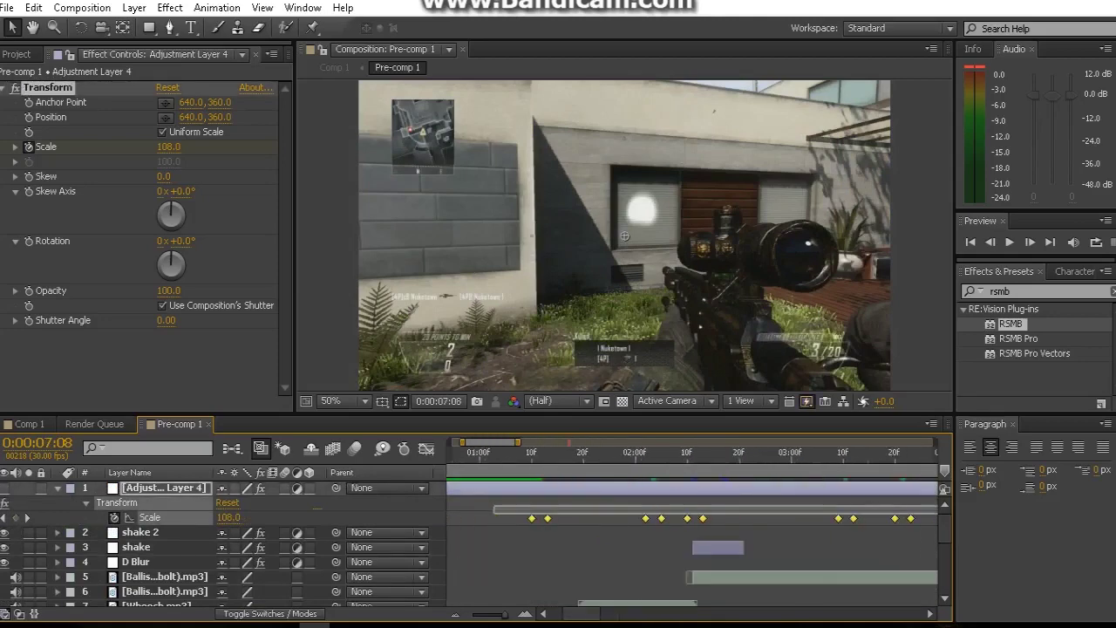
key(F9)
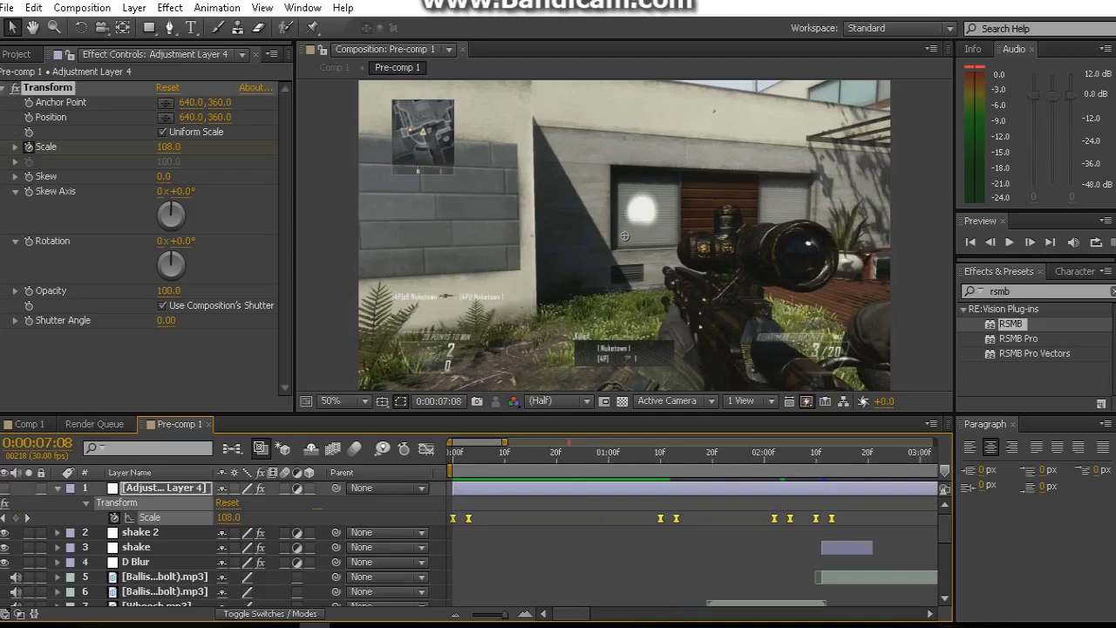
key(Home)
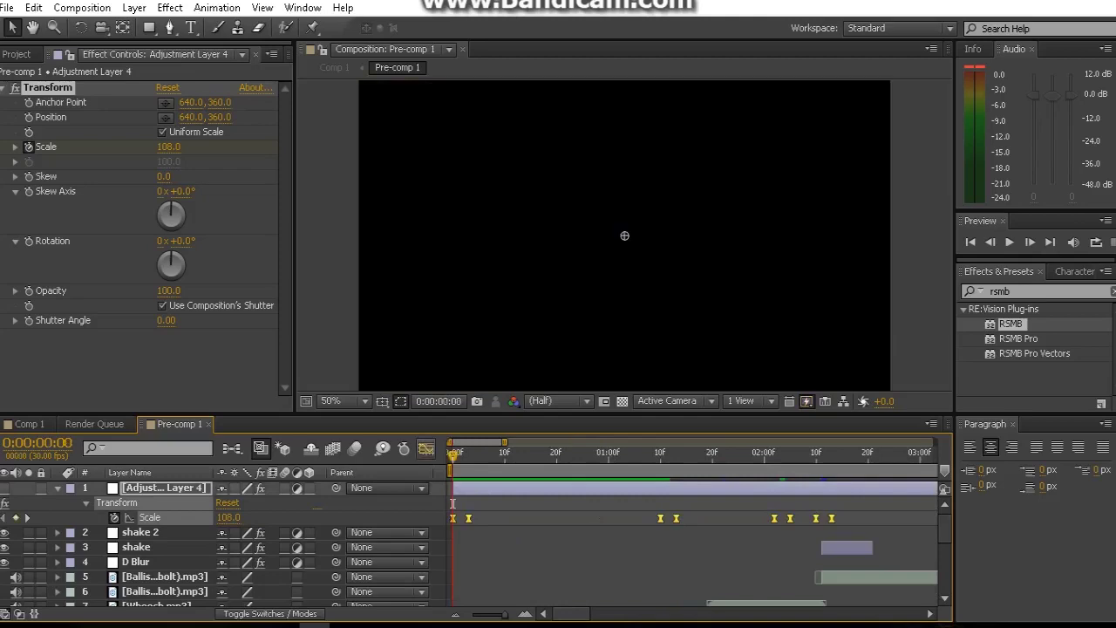
In the Scale graph, drag the first bump's Bezier handles into a deep dip that snaps back to 108
click(425, 448)
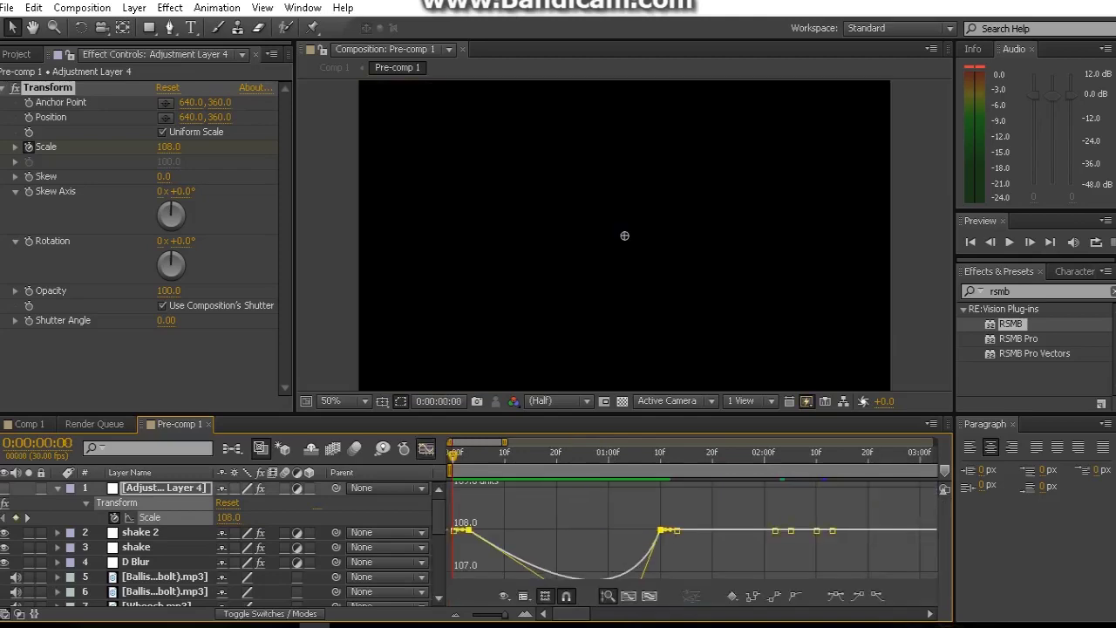
mouse_move(545, 576)
mouse_down()
mouse_move(645, 577)
mouse_move(641, 559)
mouse_up()
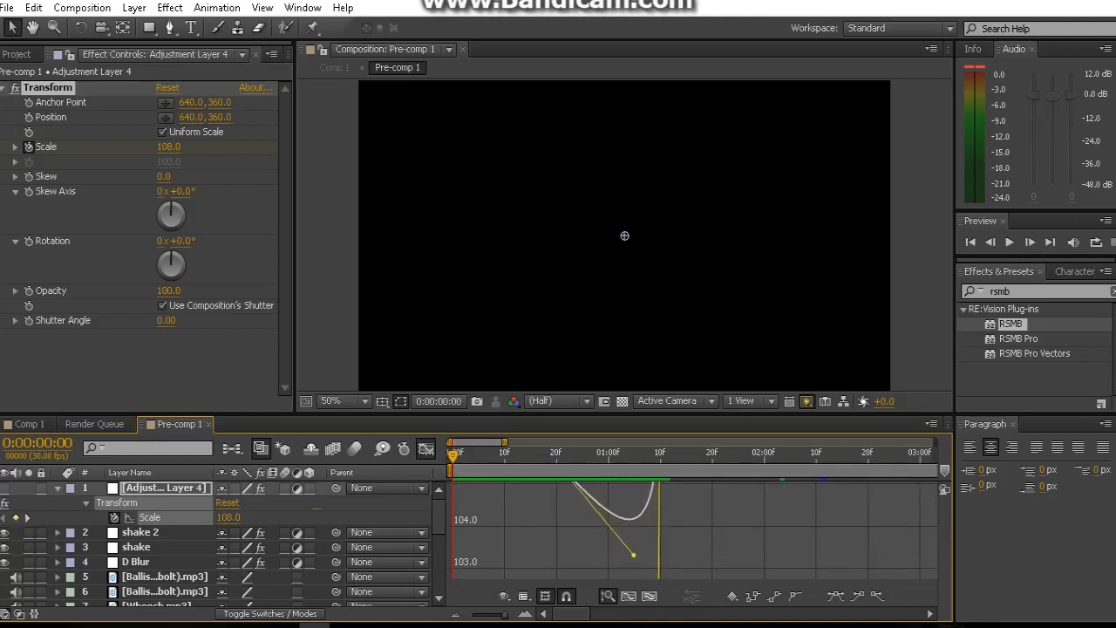
mouse_move(641, 560)
mouse_down()
mouse_move(596, 509)
mouse_move(607, 533)
mouse_up()
click(541, 523)
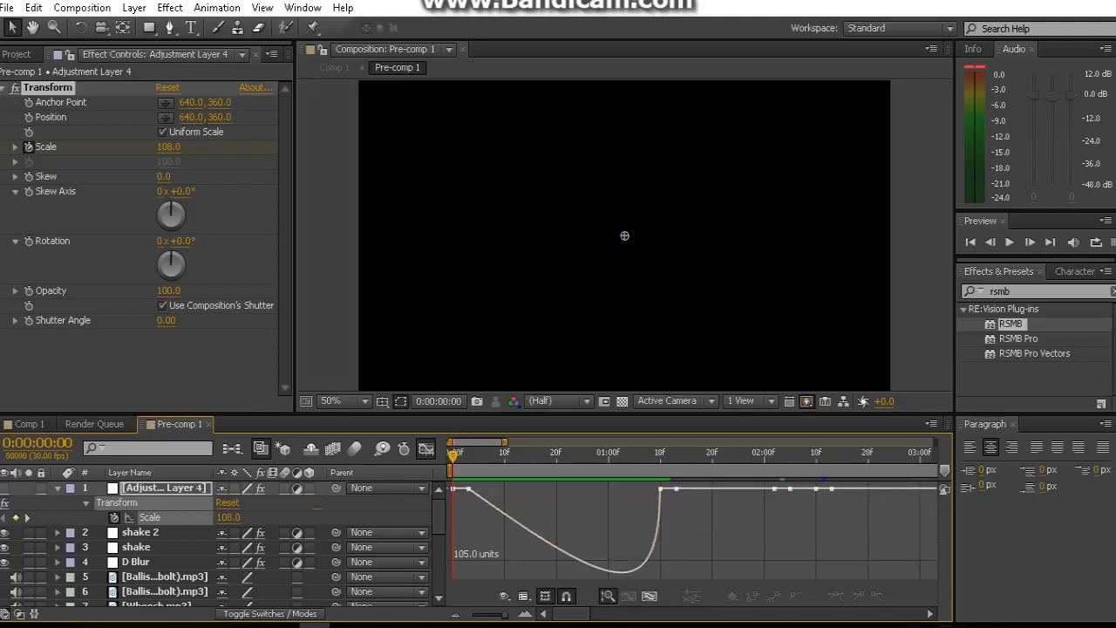
click(469, 488)
drag(642, 533, 658, 572)
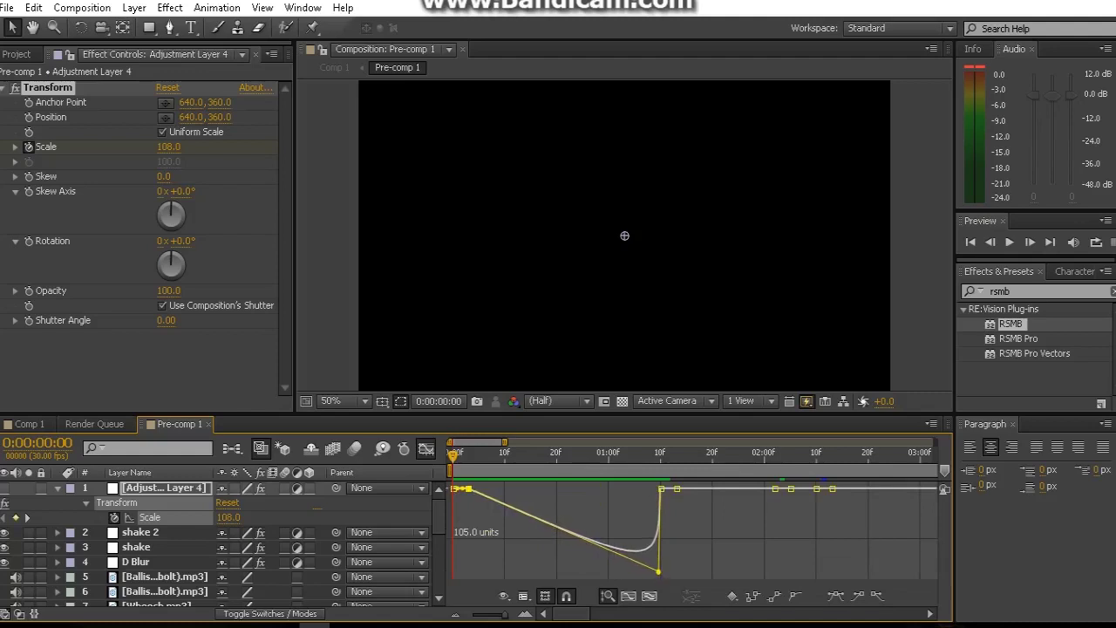
mouse_move(732, 488)
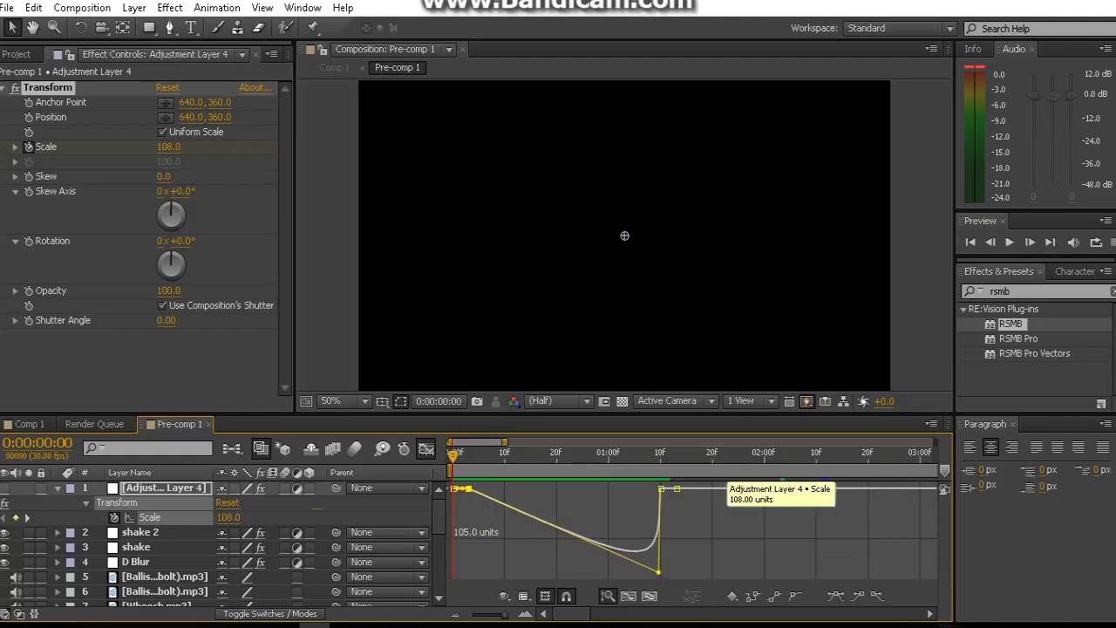
drag(774, 490, 773, 567)
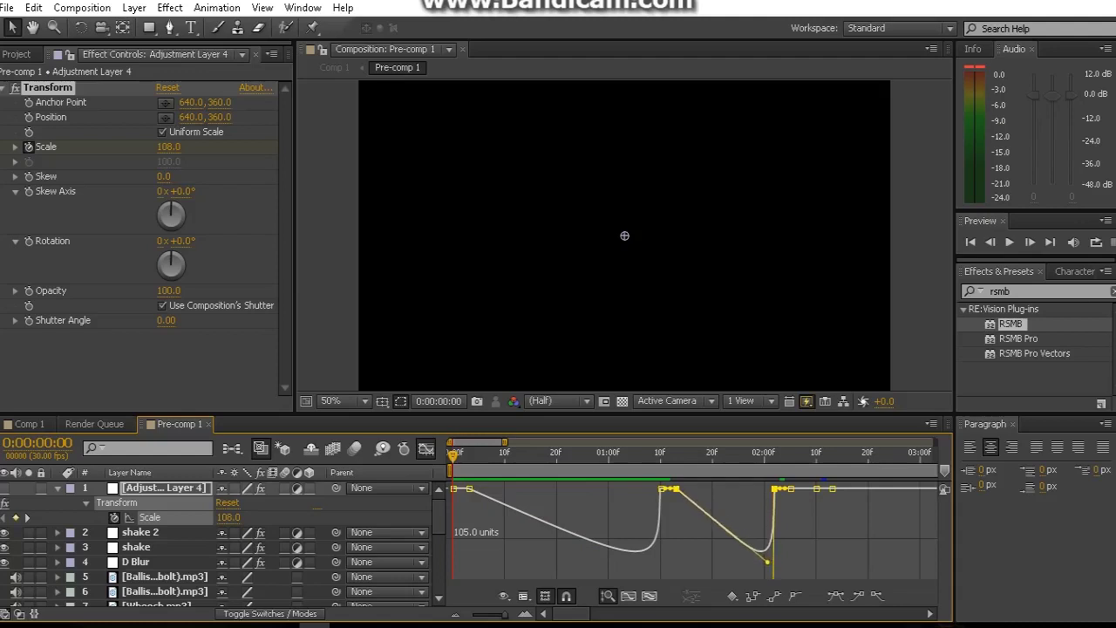
Deepen and steepen the second Scale bump's dip between 01:13 and 02:00
drag(772, 567, 772, 572)
click(715, 549)
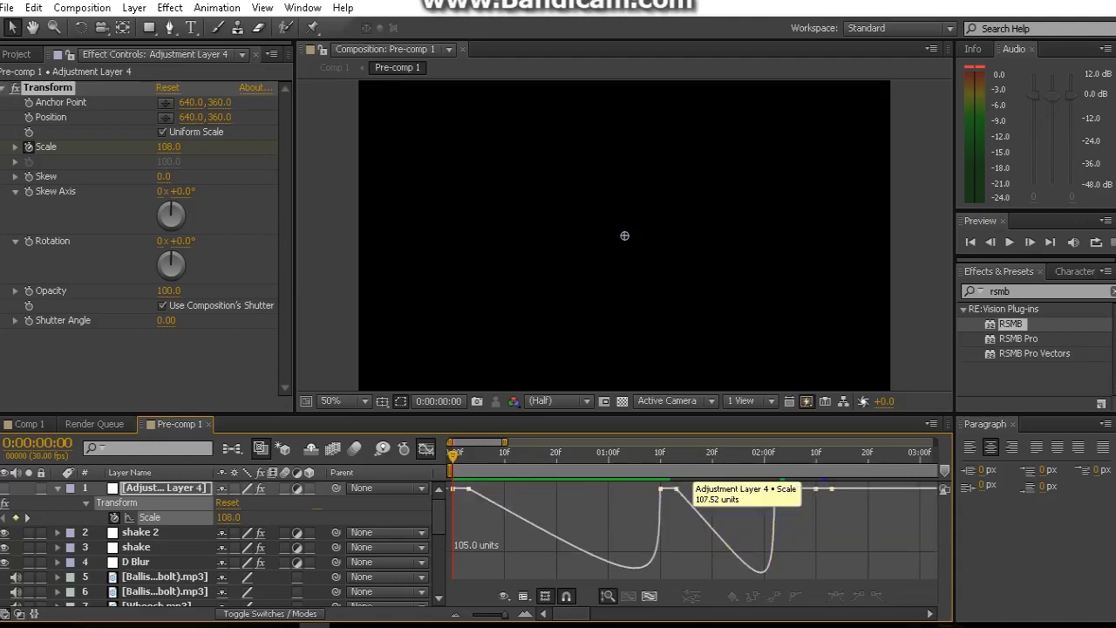
click(678, 488)
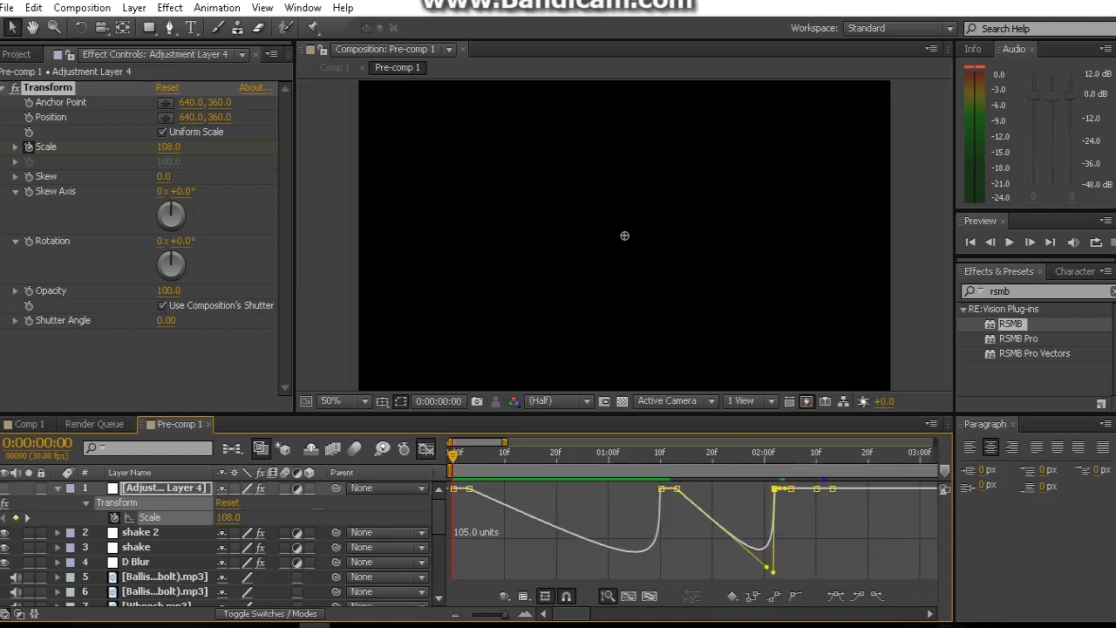
drag(772, 558, 773, 572)
Select the third bump's keyframes near 02:03–02:10 and drag its dip deeper
drag(816, 488, 812, 504)
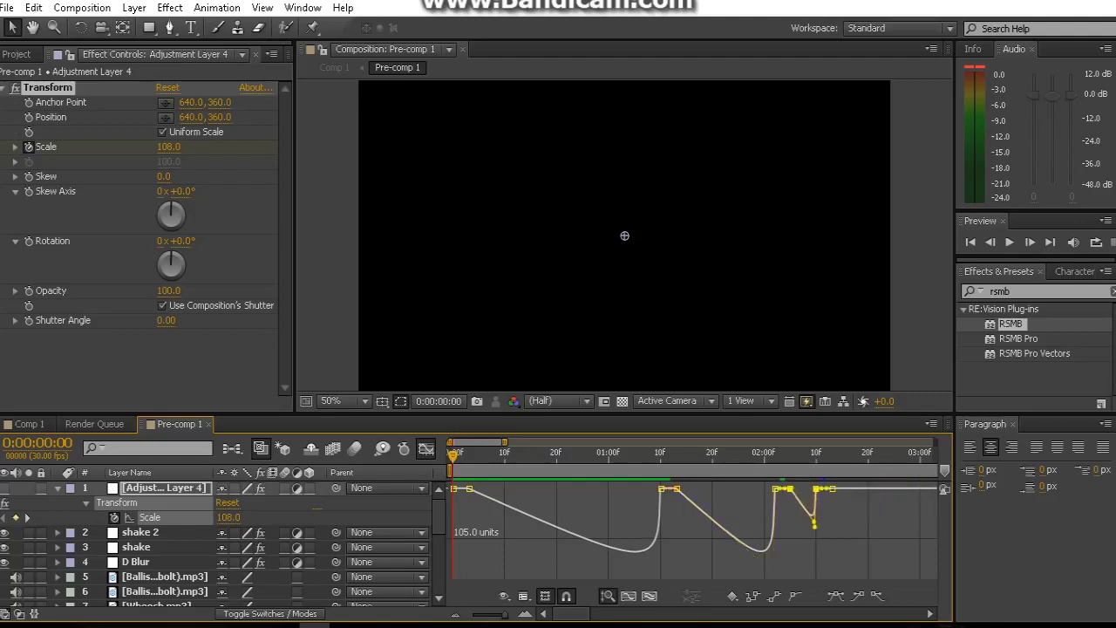
drag(814, 523, 815, 533)
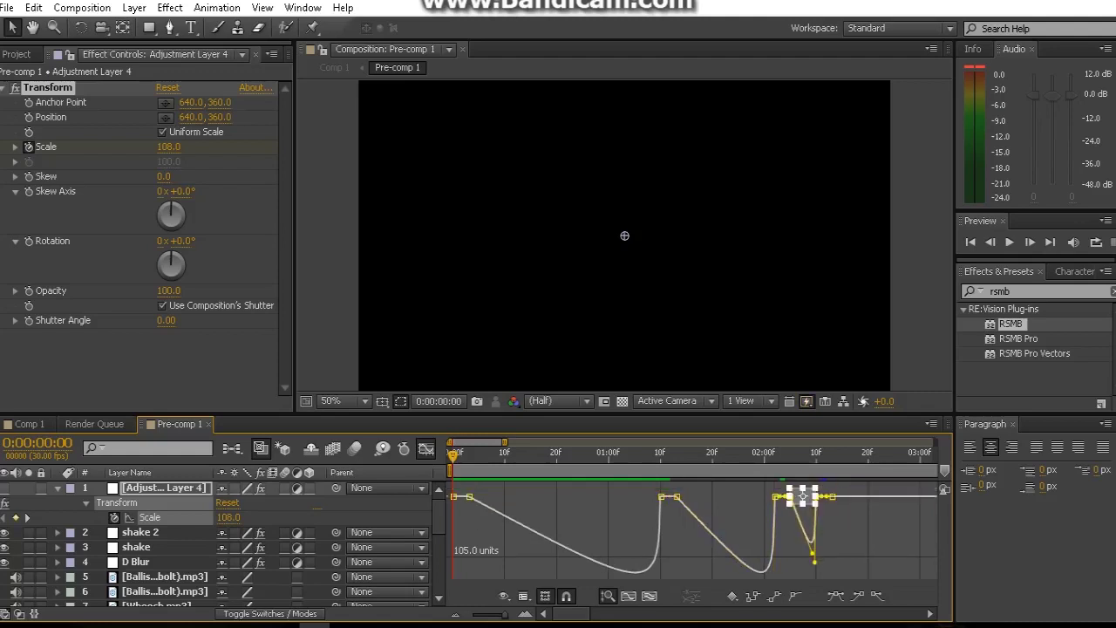
click(837, 523)
click(816, 489)
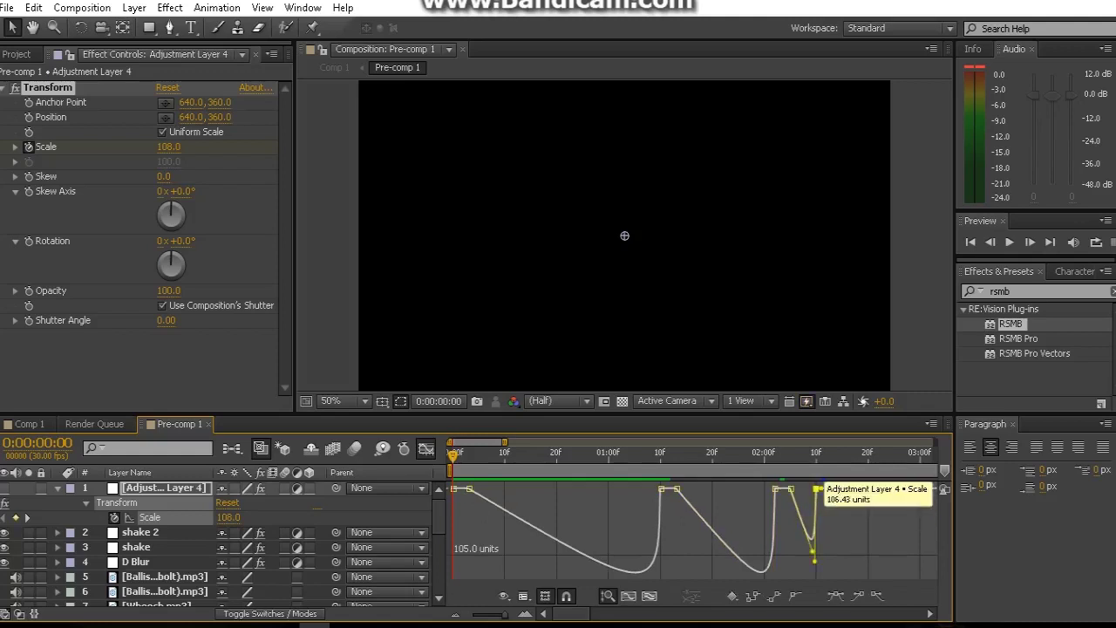
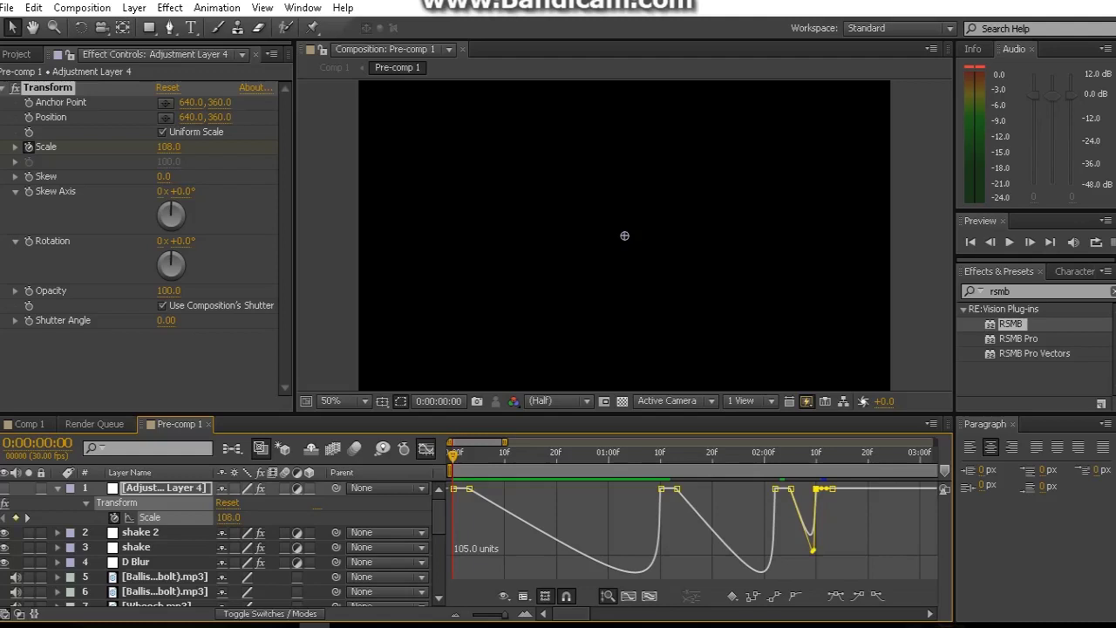
Deepen the eased Scale dip near 02:10 on Adjustment Layer 4's curve
drag(812, 551, 813, 553)
key(ctrl+shift+a)
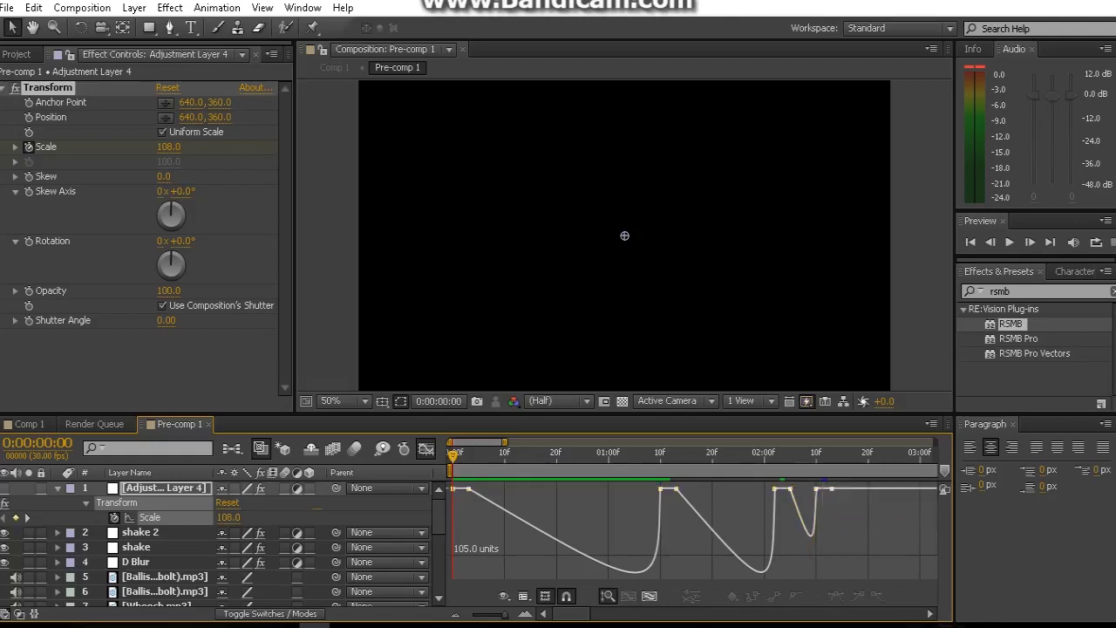
double_click(795, 498)
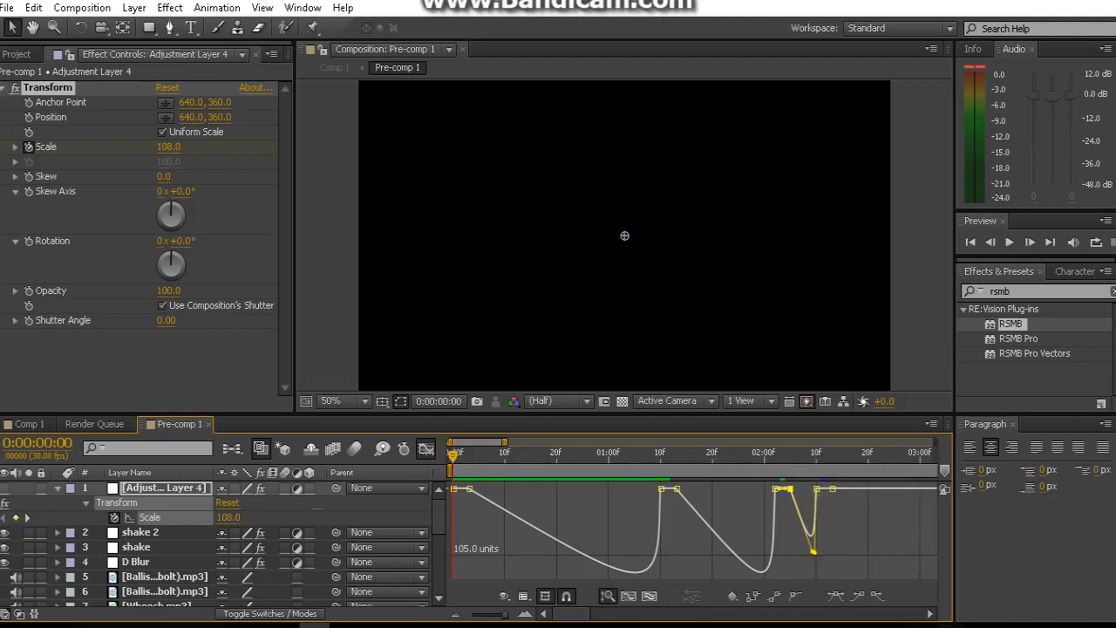
drag(812, 551, 813, 553)
Shape the long Scale dip and a new sharp dip just before 03:20
scroll(693, 523, right, 5)
mouse_move(650, 490)
mouse_down()
mouse_move(715, 514)
mouse_move(764, 552)
mouse_move(773, 577)
mouse_move(763, 602)
mouse_up()
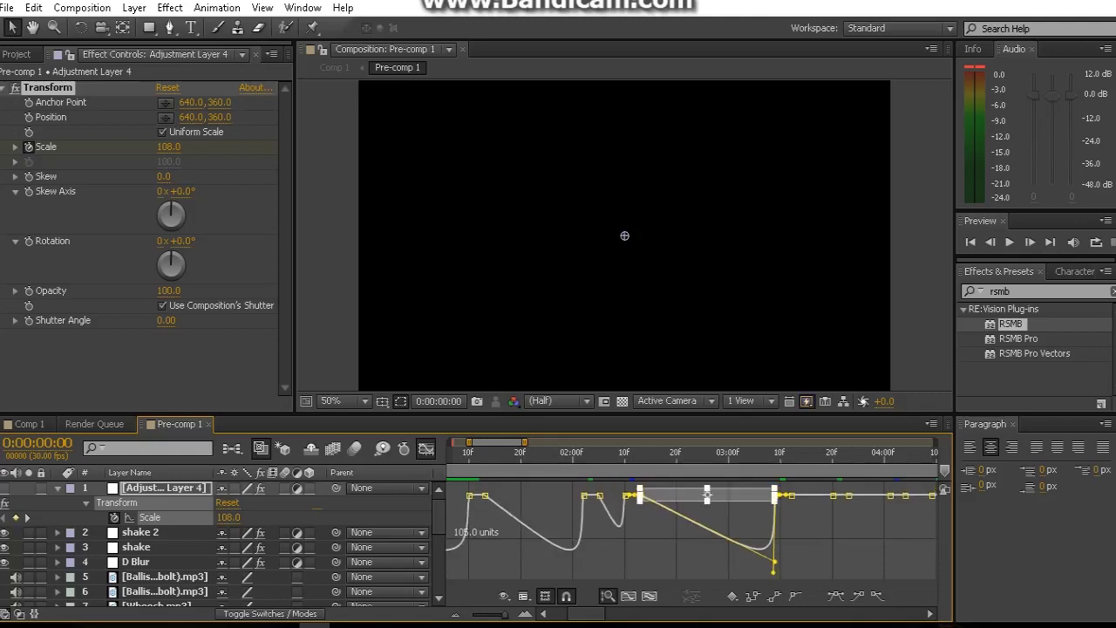
key(ctrl+shift+a)
click(641, 489)
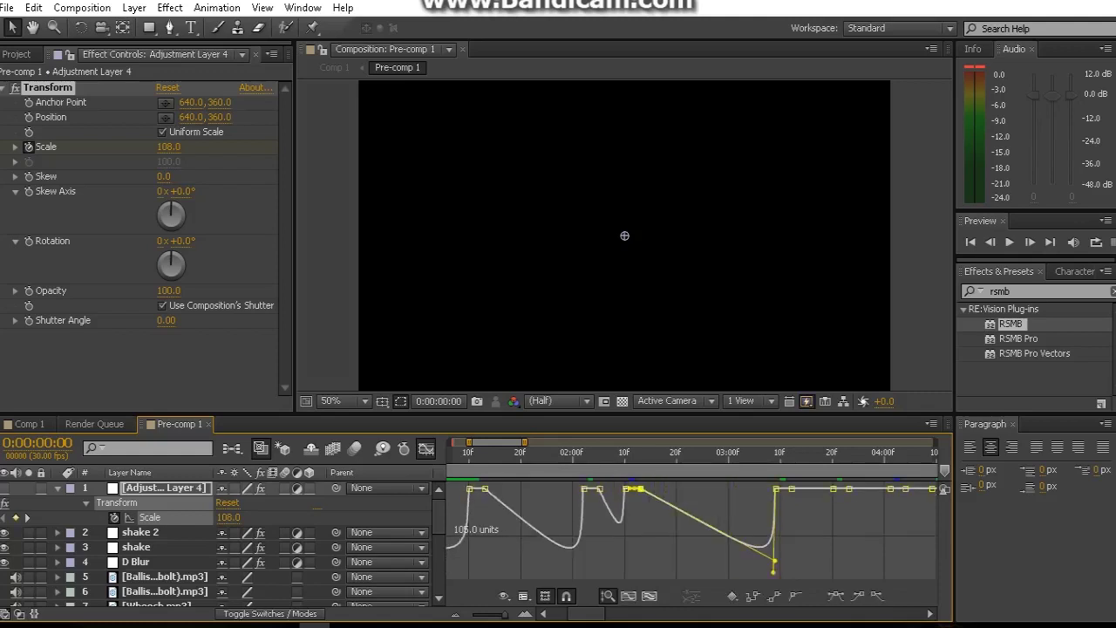
drag(771, 574, 774, 572)
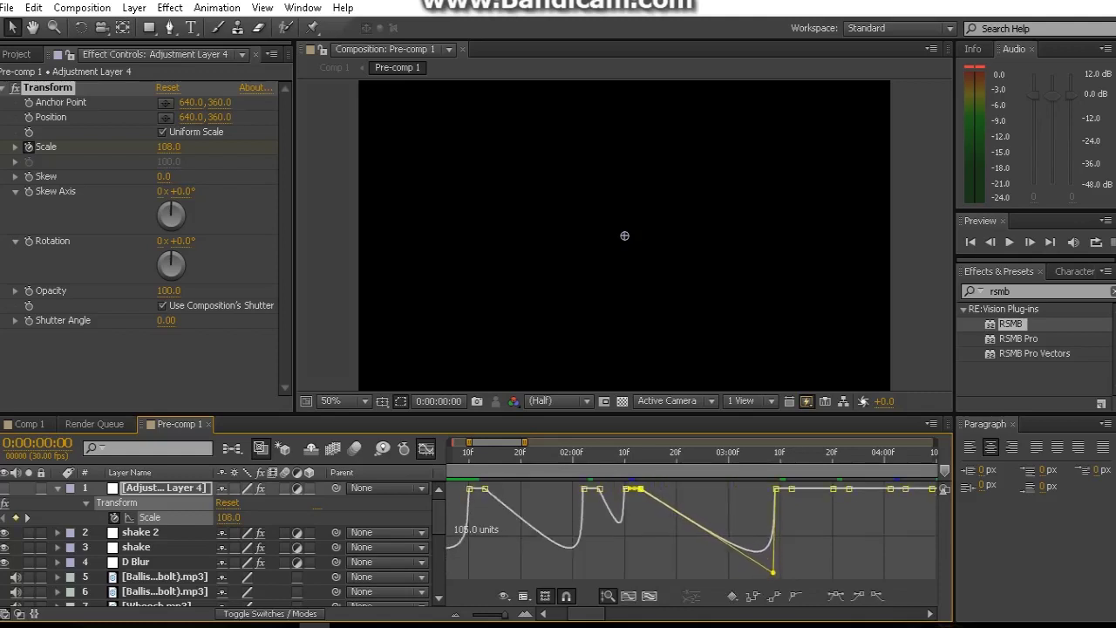
click(833, 489)
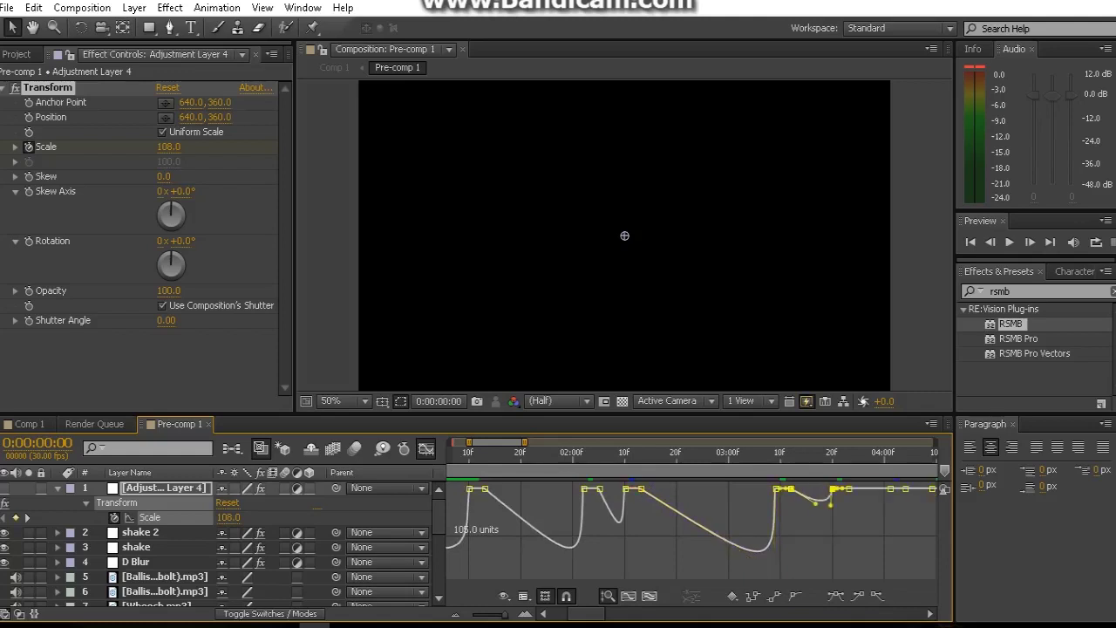
drag(831, 491, 831, 551)
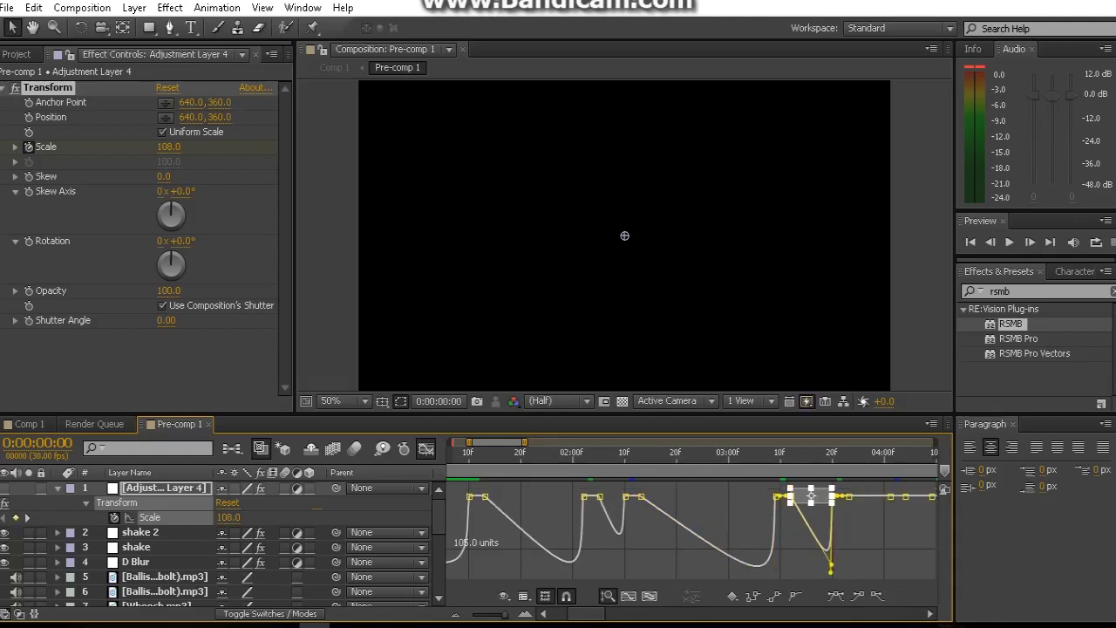
click(798, 501)
click(787, 489)
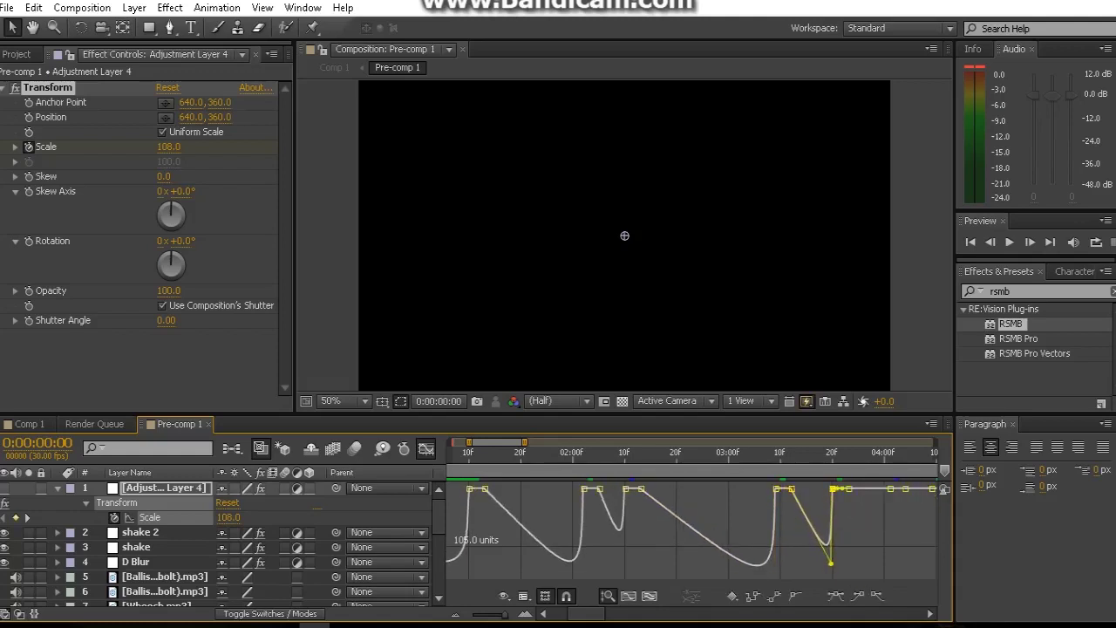
drag(831, 563, 830, 569)
Deepen the Scale dip near 04:00
scroll(688, 523, right, 5)
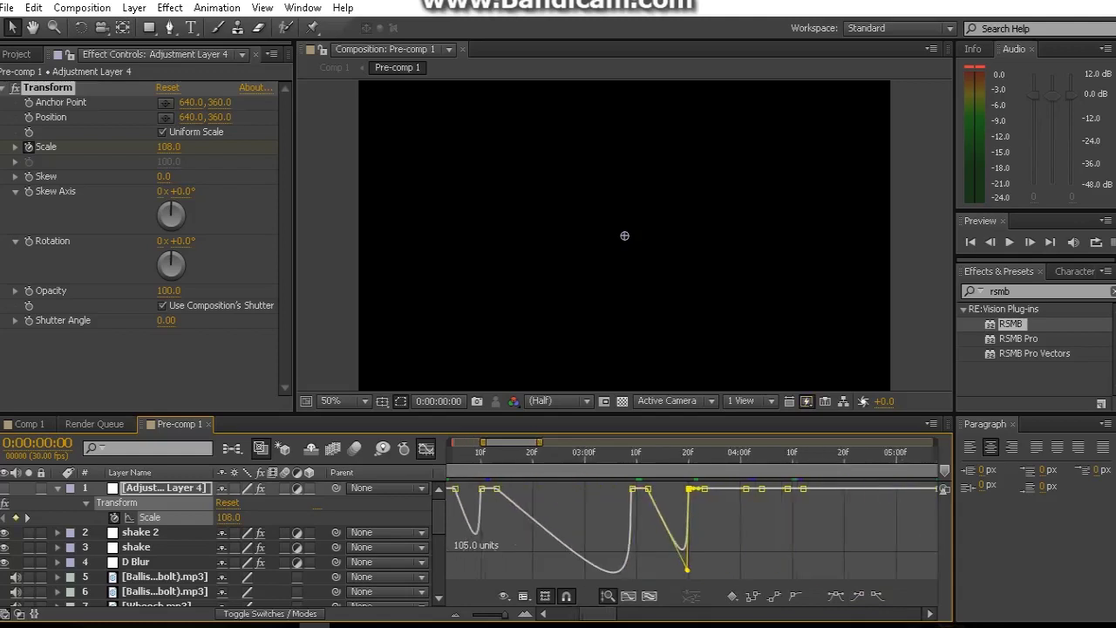
click(649, 489)
drag(648, 517, 648, 555)
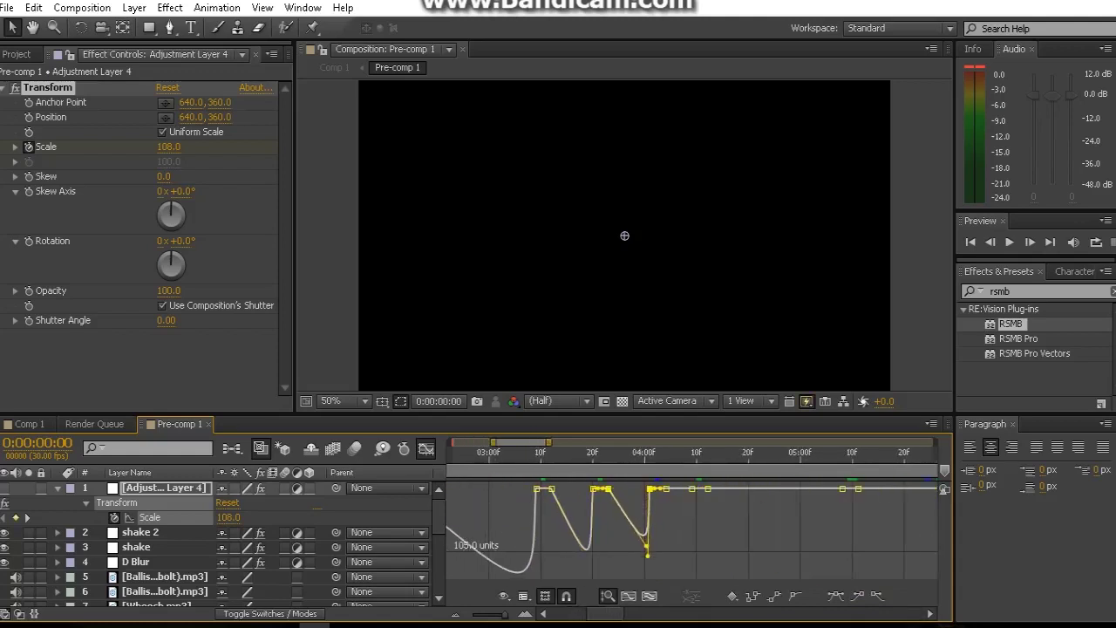
click(614, 497)
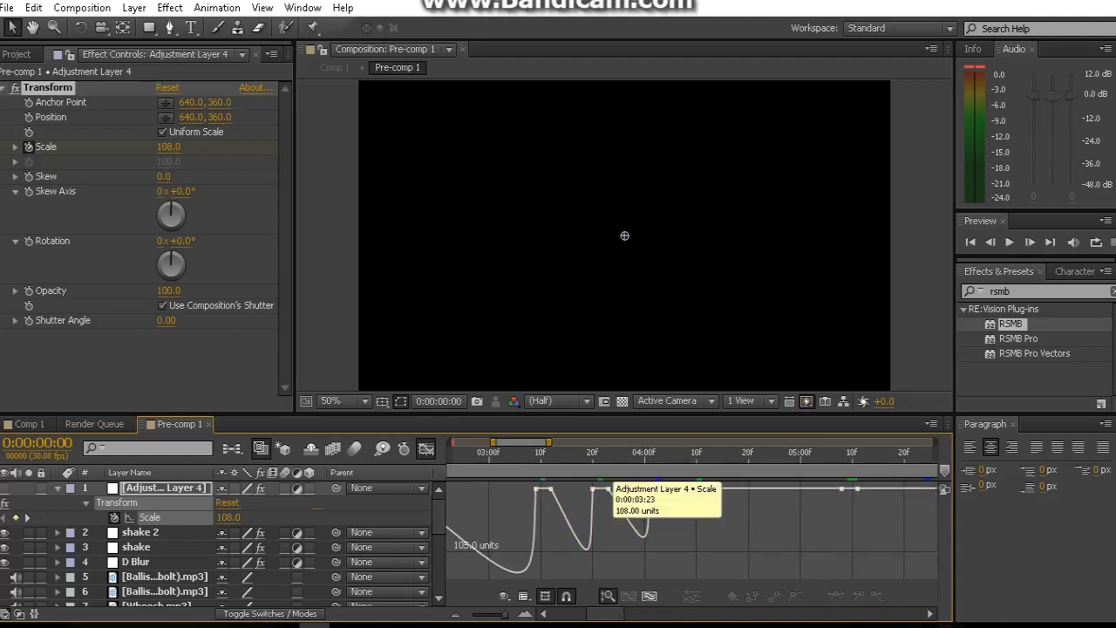
Reposition the keyframes after 03:20 and add a sharp Scale dip near 04:10
click(607, 490)
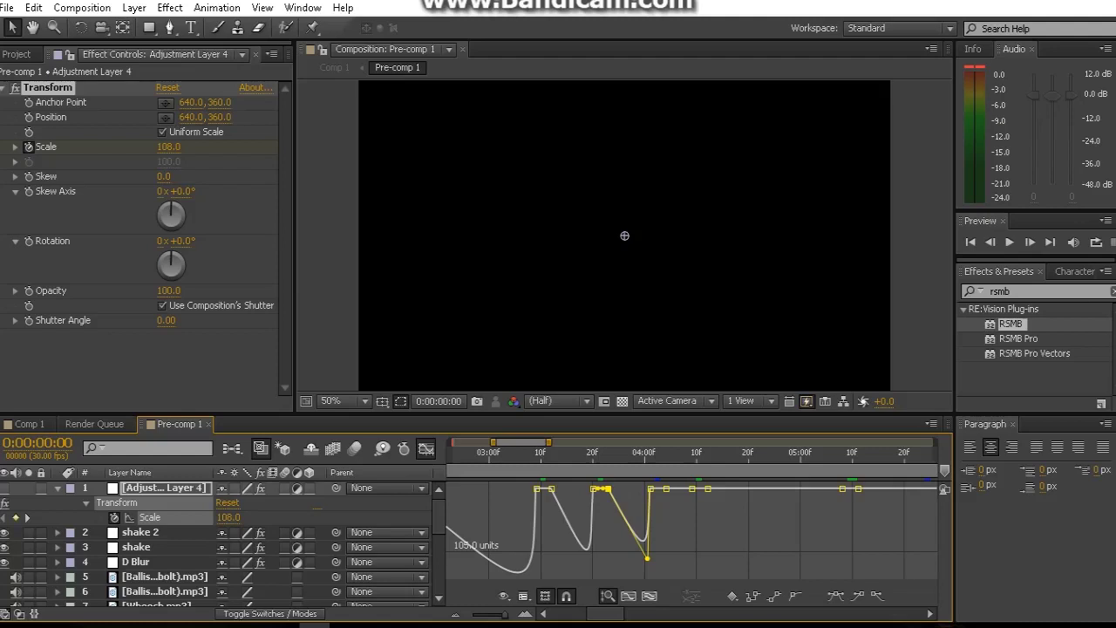
drag(647, 558, 689, 514)
drag(688, 488, 677, 493)
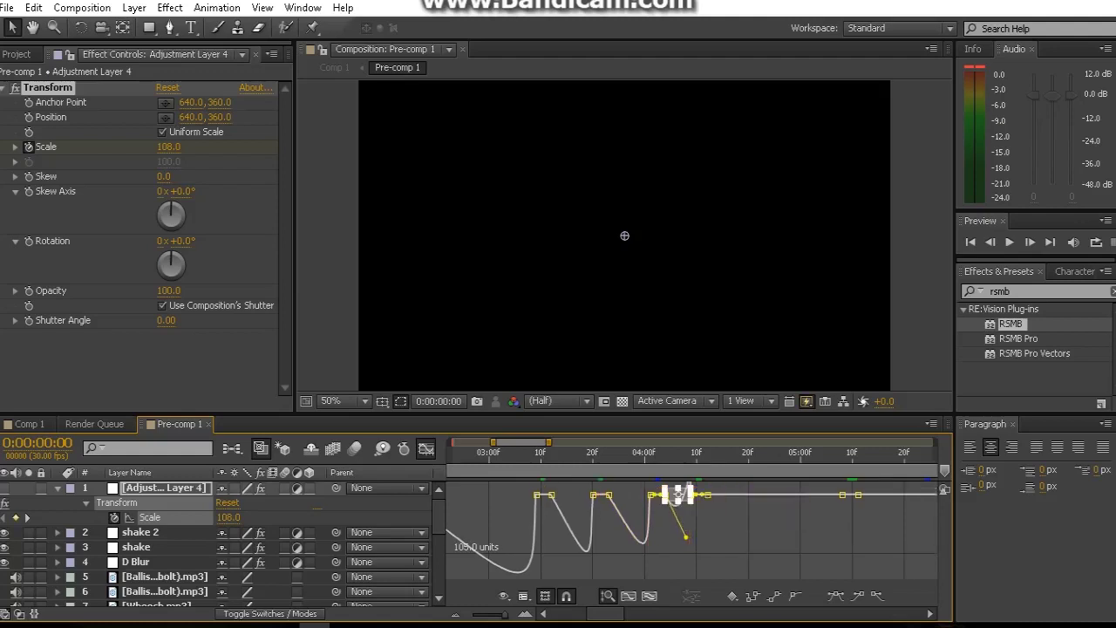
drag(686, 536, 689, 548)
key(ctrl+z)
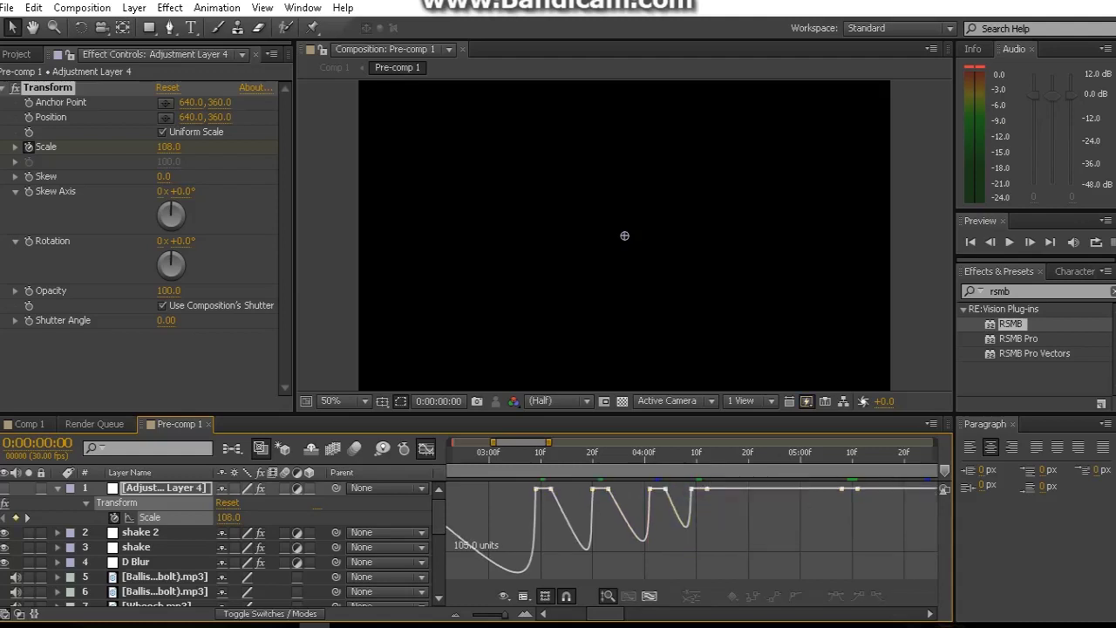
key(ctrl+shift+z)
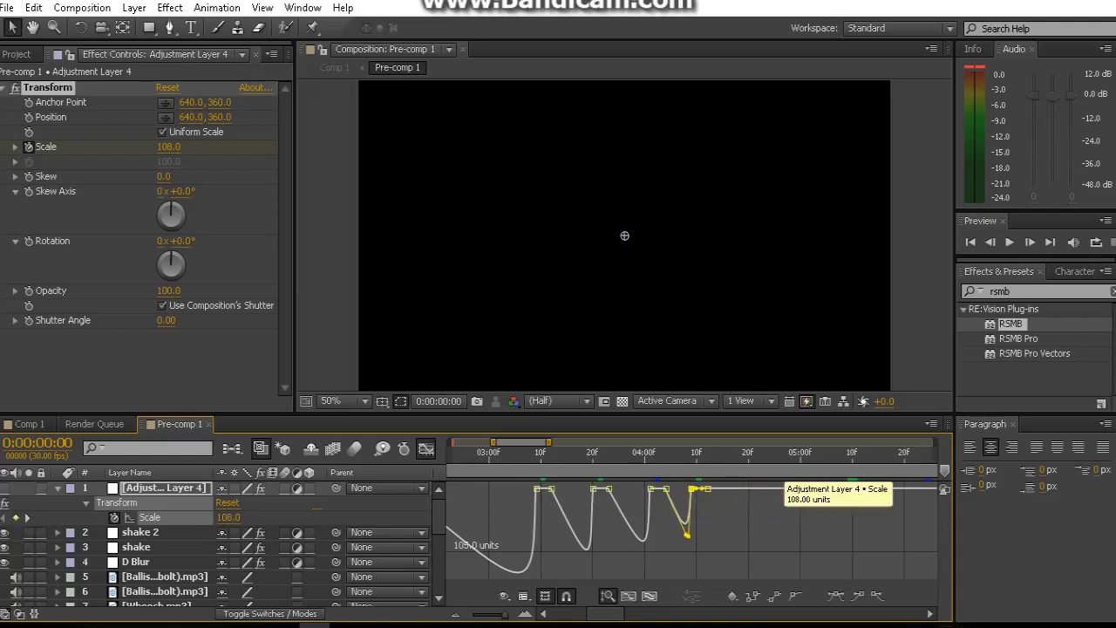
Pull the stretch before 05:10 into a long, deep Scale dip
click(789, 490)
drag(840, 490, 840, 571)
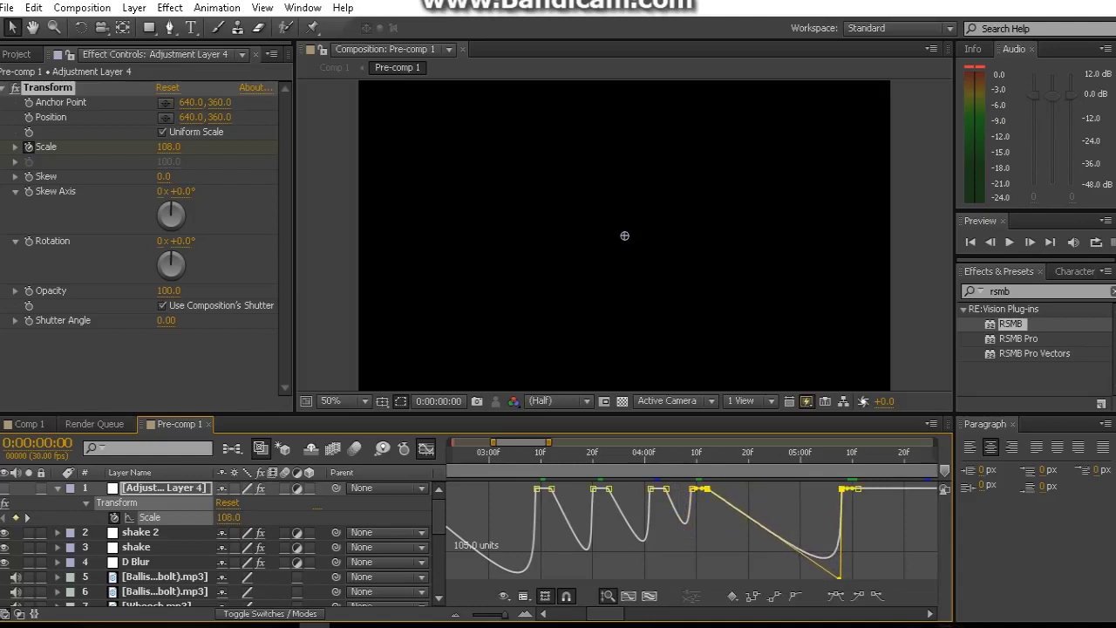
click(767, 528)
Paste the copied Scale keyframes and form a quick dip near 06:10
scroll(773, 493, right, 3)
scroll(773, 494, right, 2)
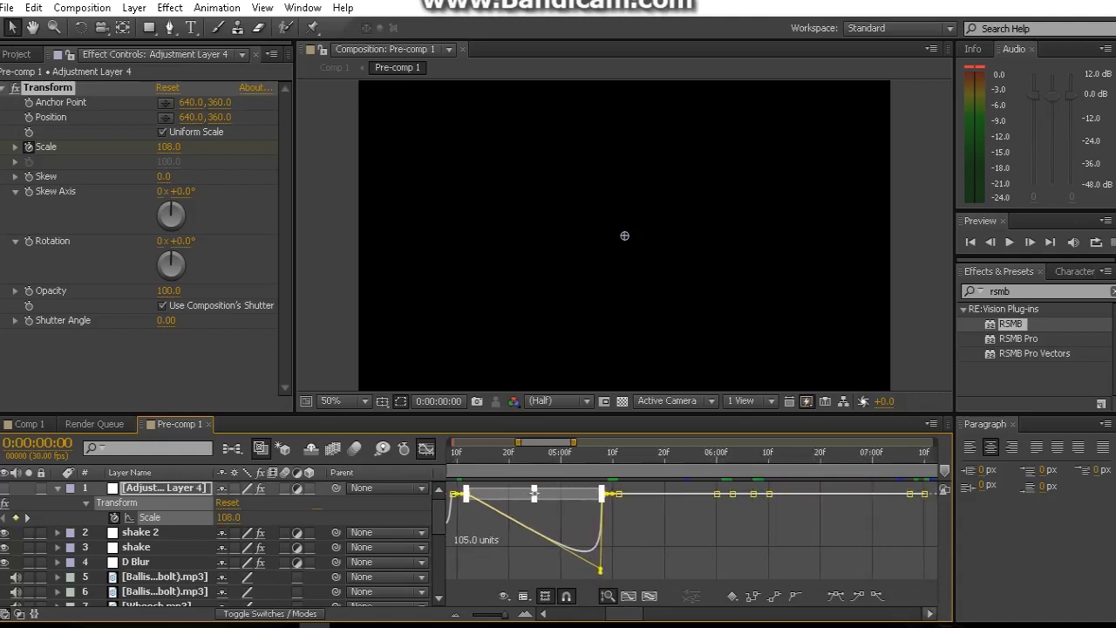
key(ctrl+v)
drag(714, 519, 714, 577)
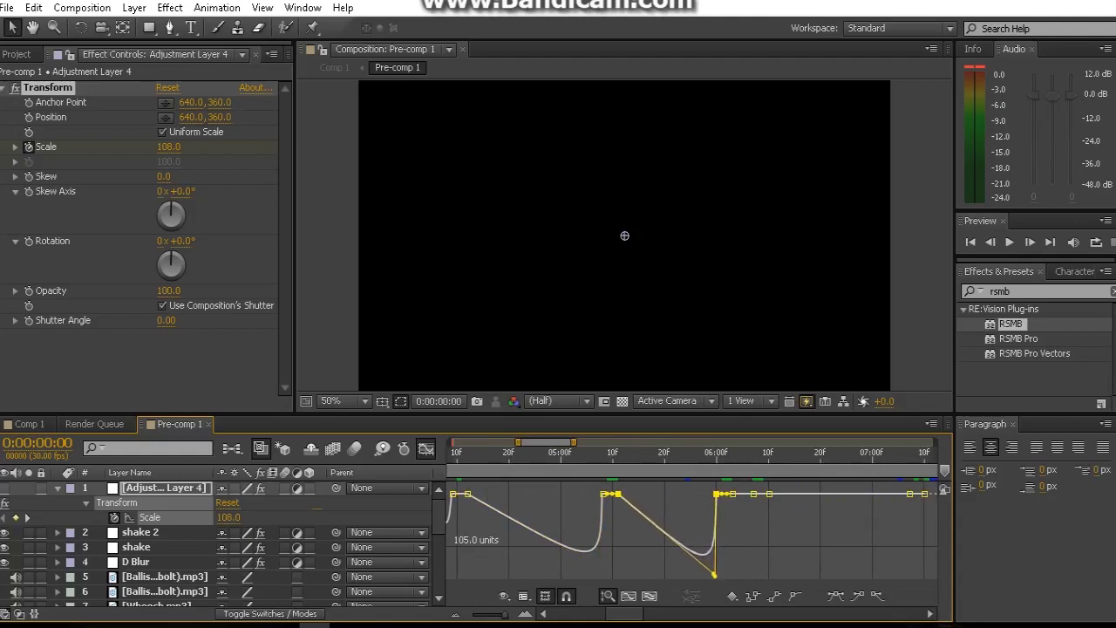
mouse_move(614, 478)
mouse_down()
mouse_move(747, 520)
mouse_move(750, 542)
mouse_up()
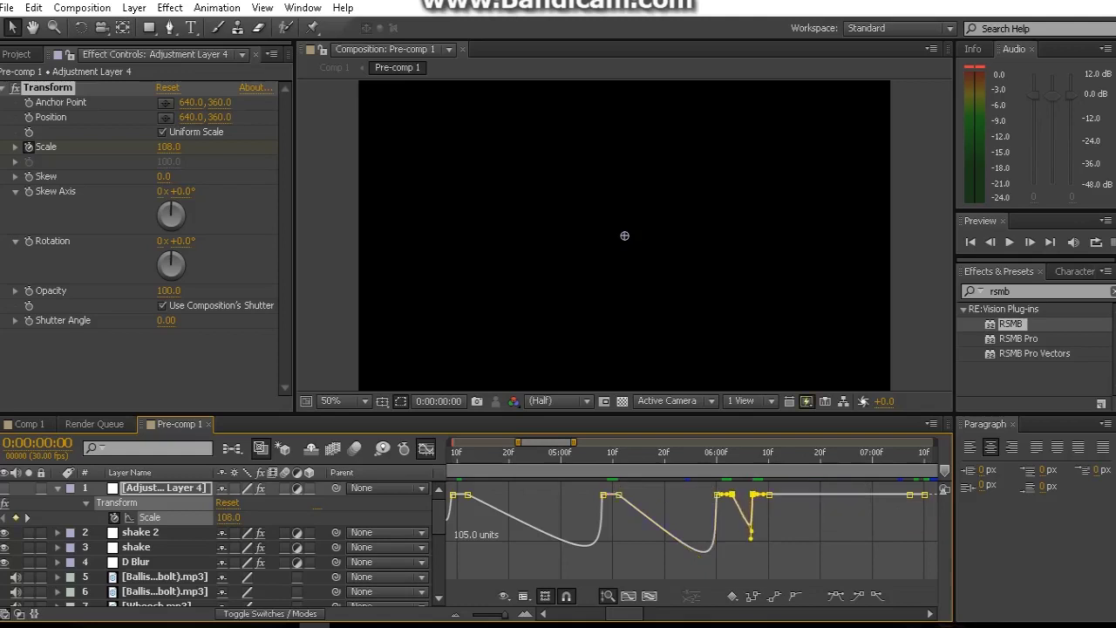
click(730, 504)
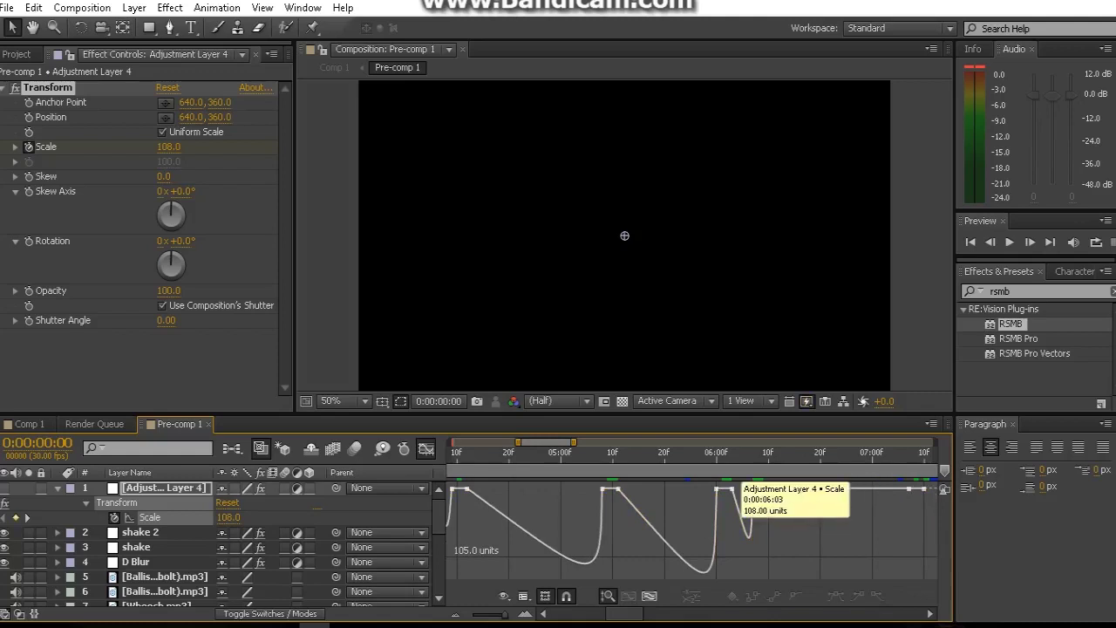
drag(749, 533, 750, 551)
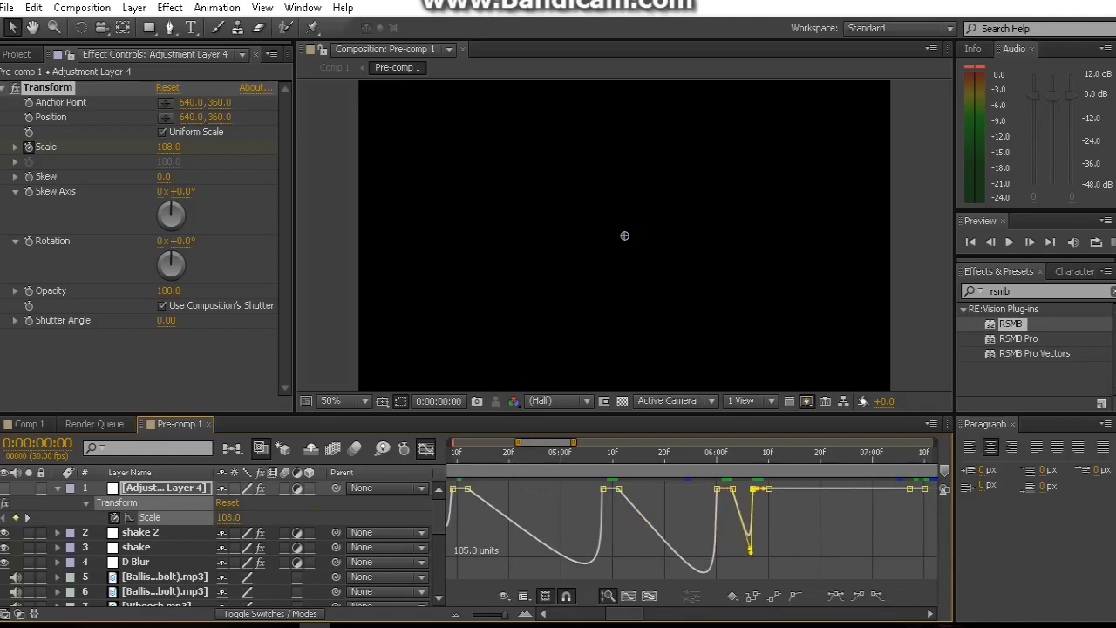
click(732, 488)
Turn the flat stretch after 06:10 into a long dip recovering near 07:10, then leave the Graph Editor
drag(769, 488, 871, 536)
drag(910, 488, 904, 575)
drag(754, 478, 917, 504)
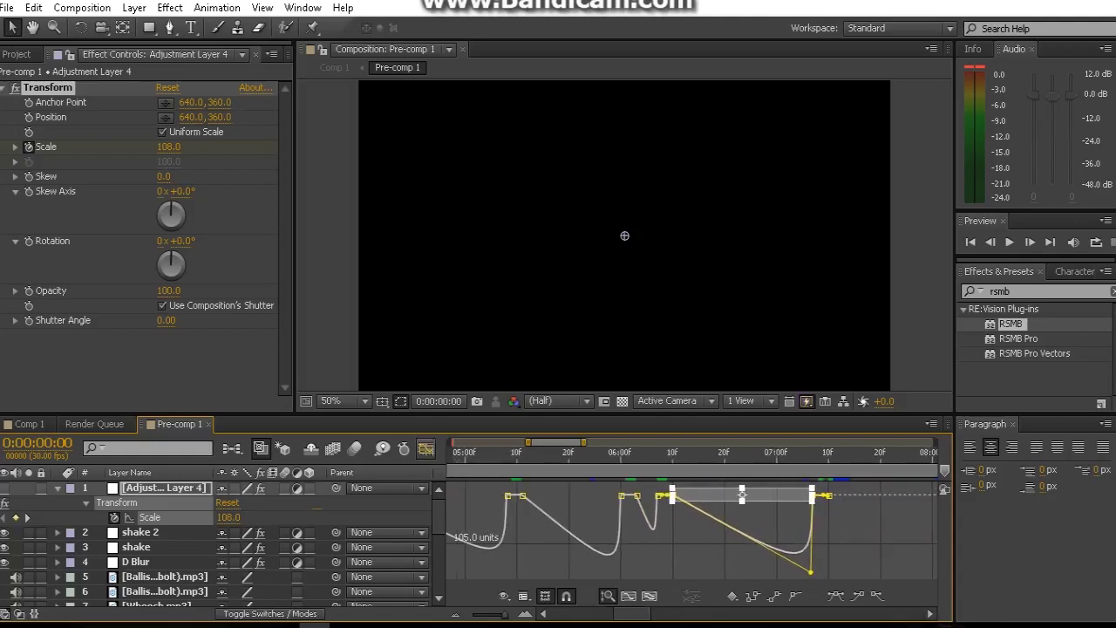
click(425, 448)
Preview the zooms, then add a new adjustment layer to Pre-comp 1
key(space)
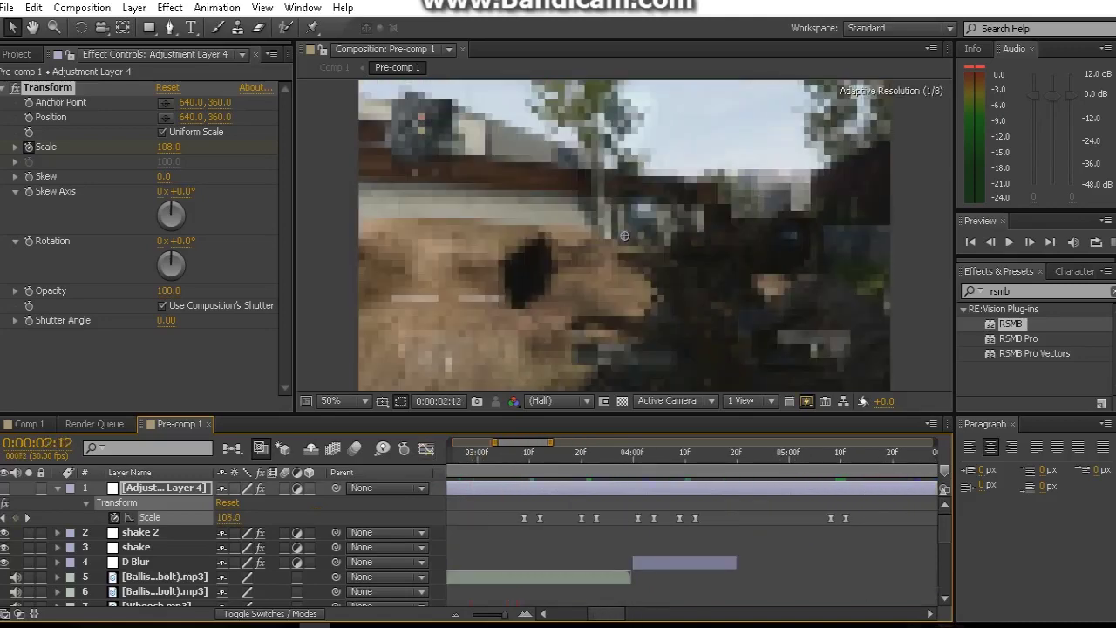
key(space)
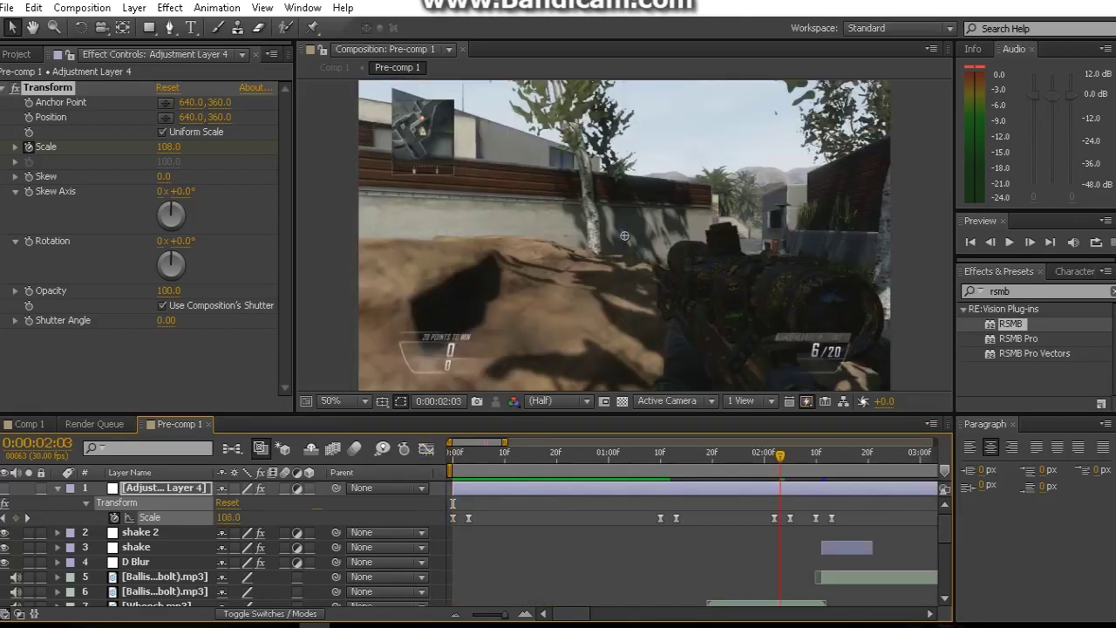
right_click(436, 324)
mouse_move(489, 334)
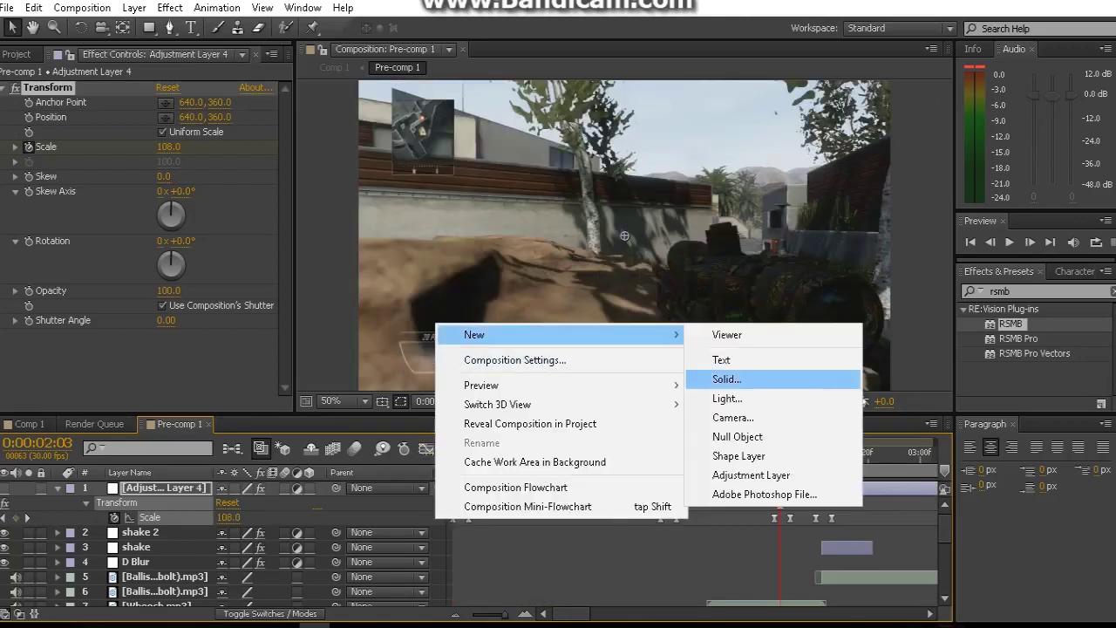
click(759, 475)
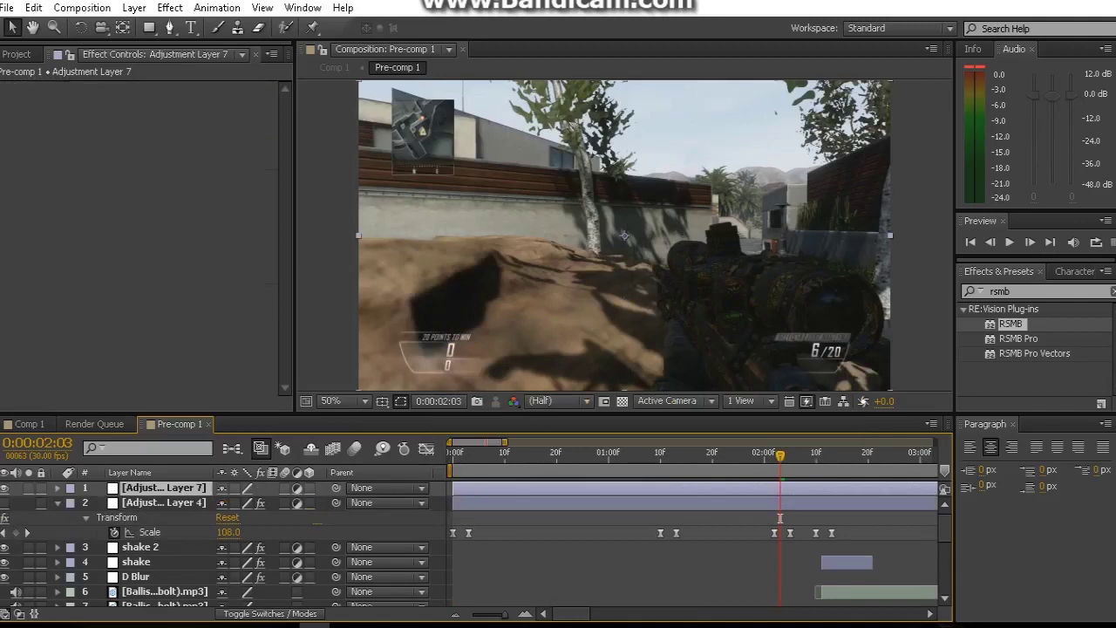
Move Adjustment Layer 7 below D Blur and duplicate it
click(58, 502)
mouse_move(163, 488)
mouse_down()
mouse_move(174, 582)
mouse_move(175, 562)
mouse_up()
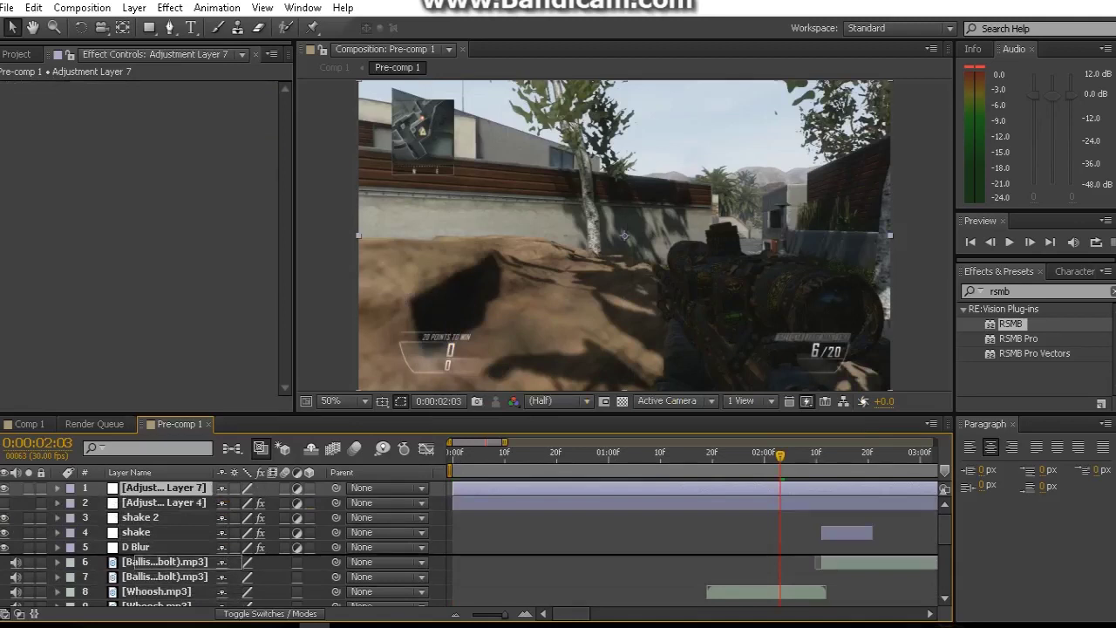
drag(174, 563, 174, 556)
key(ctrl+d)
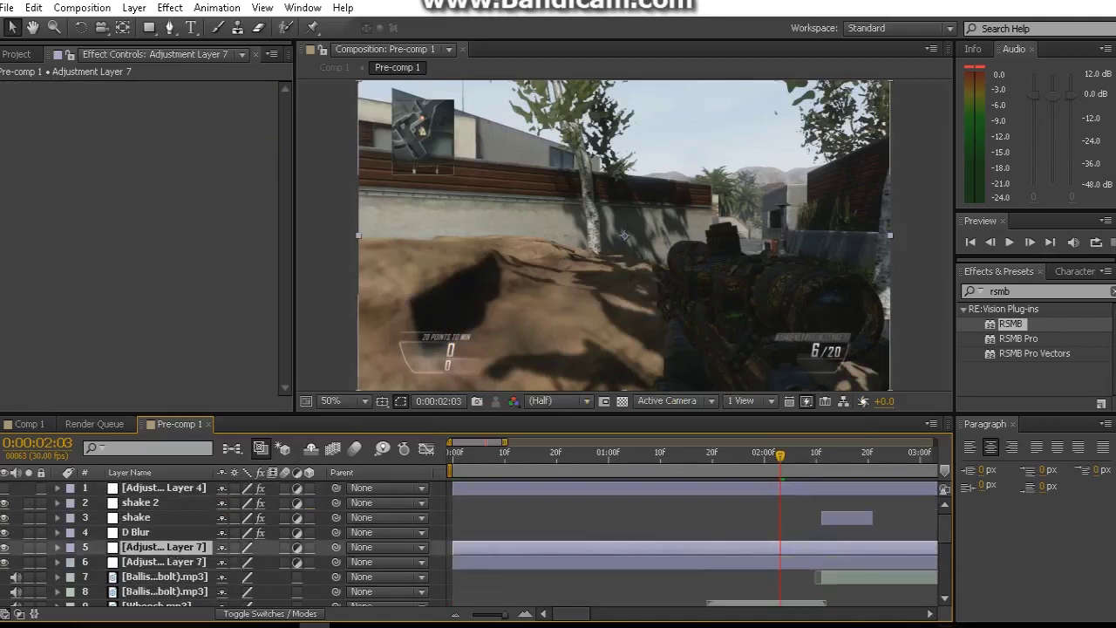
click(164, 561)
Apply Sharpen to the lower Adjustment Layer 7 copy with Amount 20
click(1037, 291)
text(sharpen)
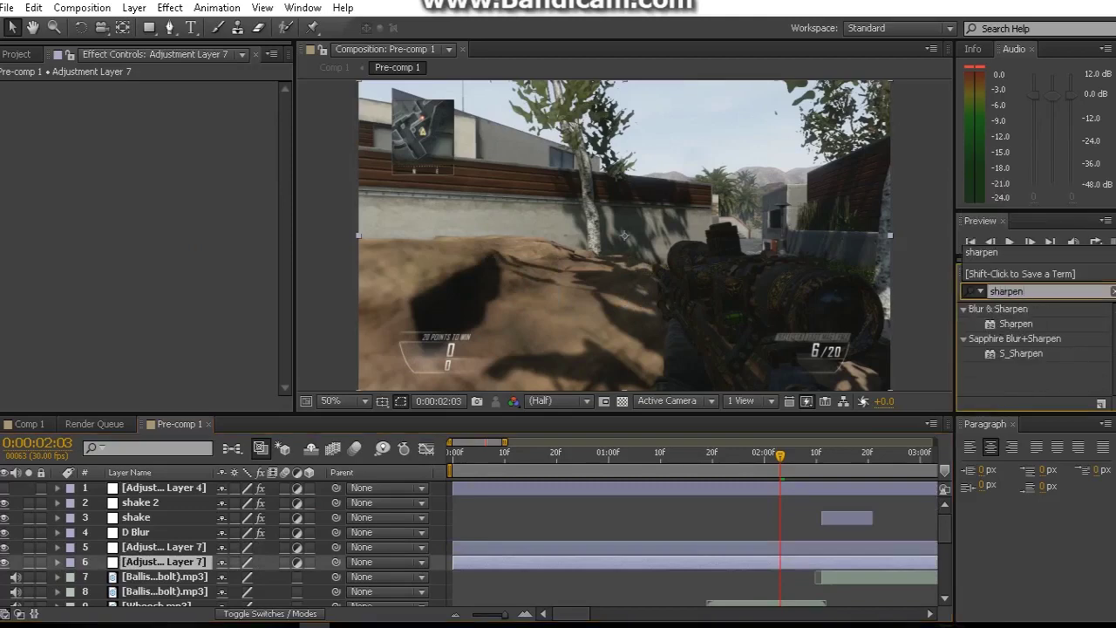
drag(1015, 324, 793, 561)
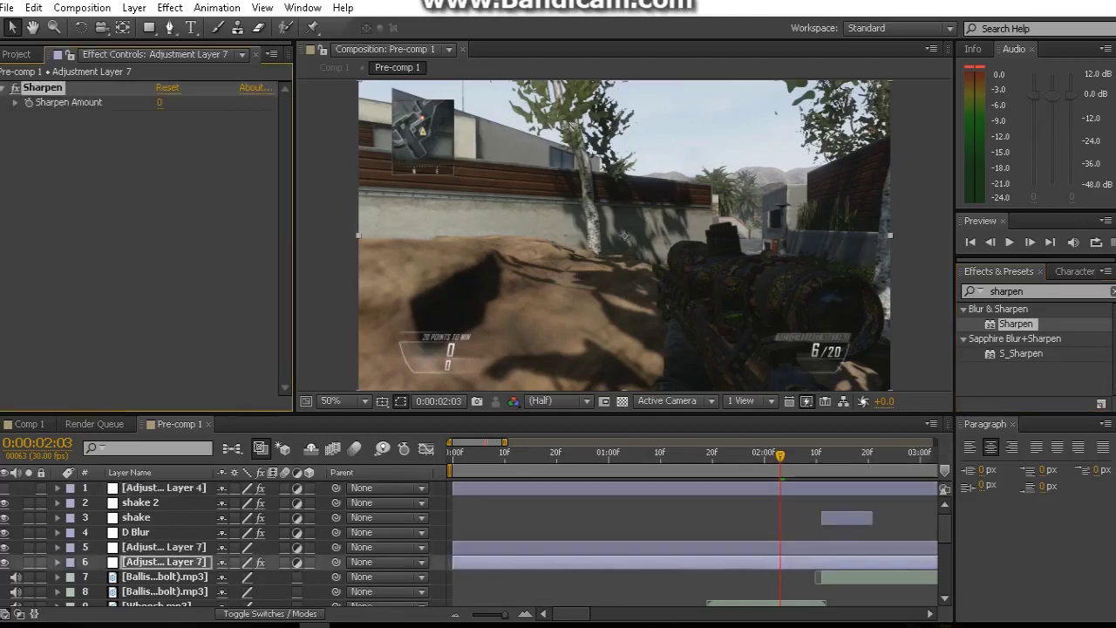
click(159, 102)
text(0)
key(Return)
Apply Magic Bullet Looks to the upper adjustment copy and open its editor
click(164, 546)
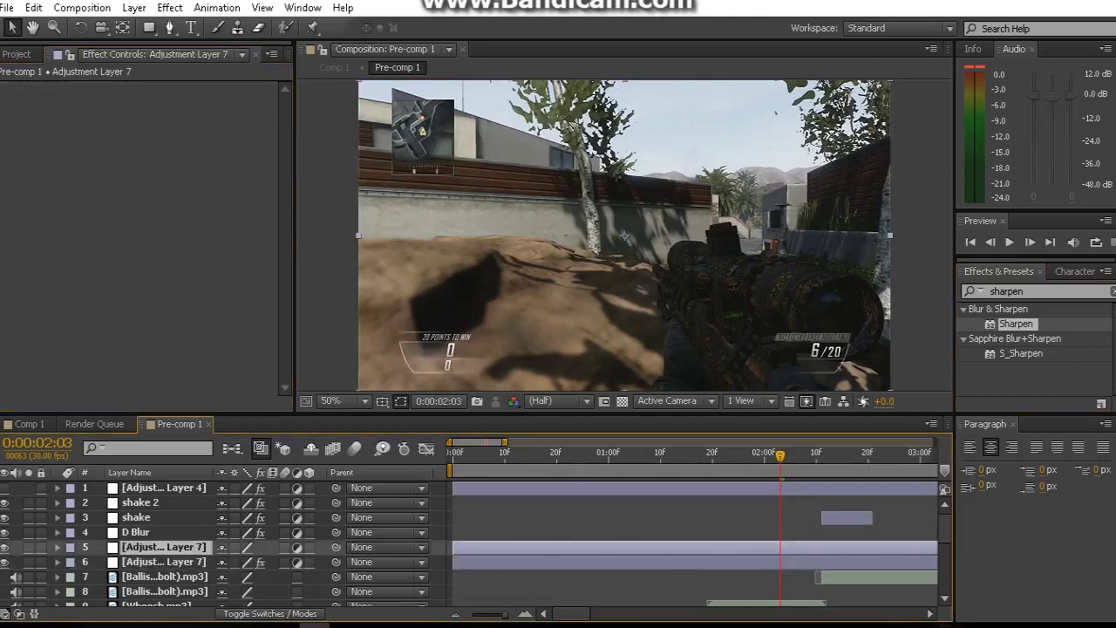
click(1037, 291)
text(looks)
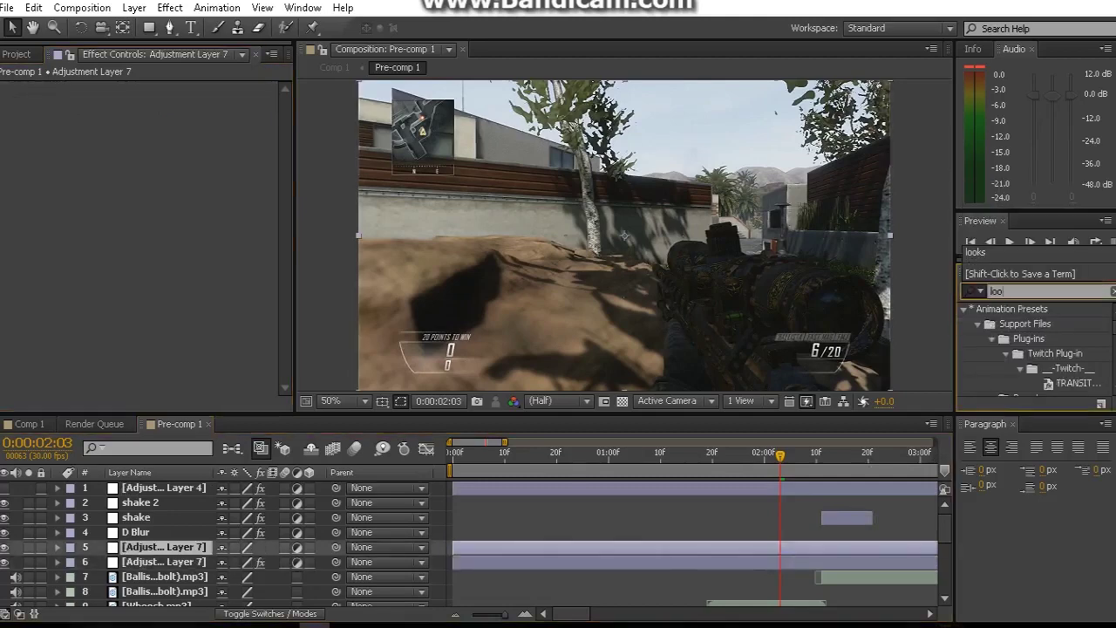
drag(1010, 324, 748, 561)
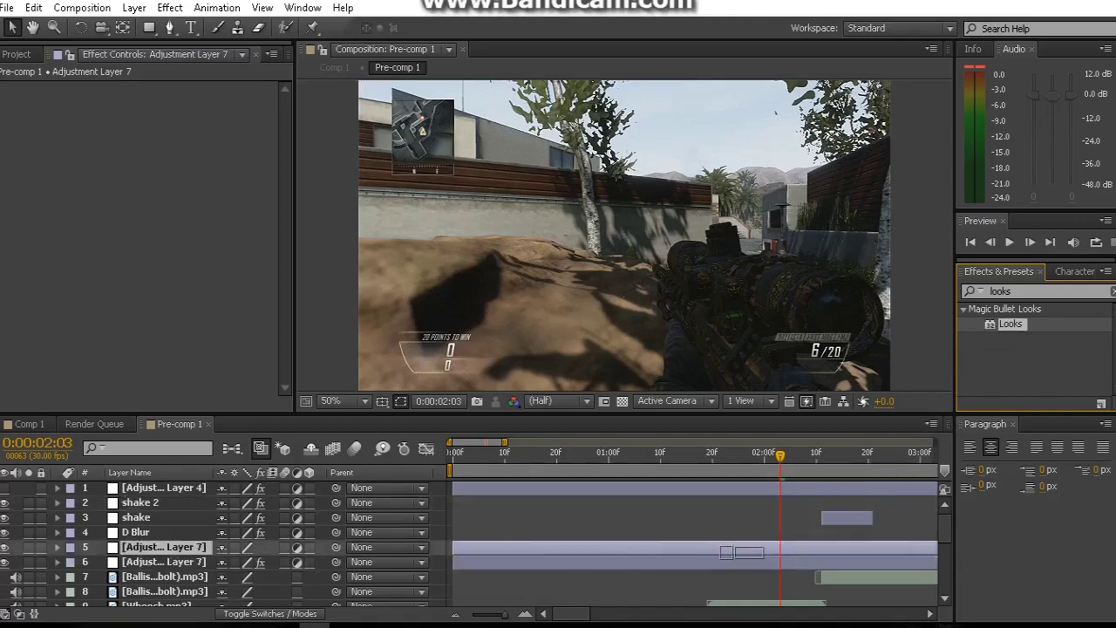
drag(748, 561, 748, 547)
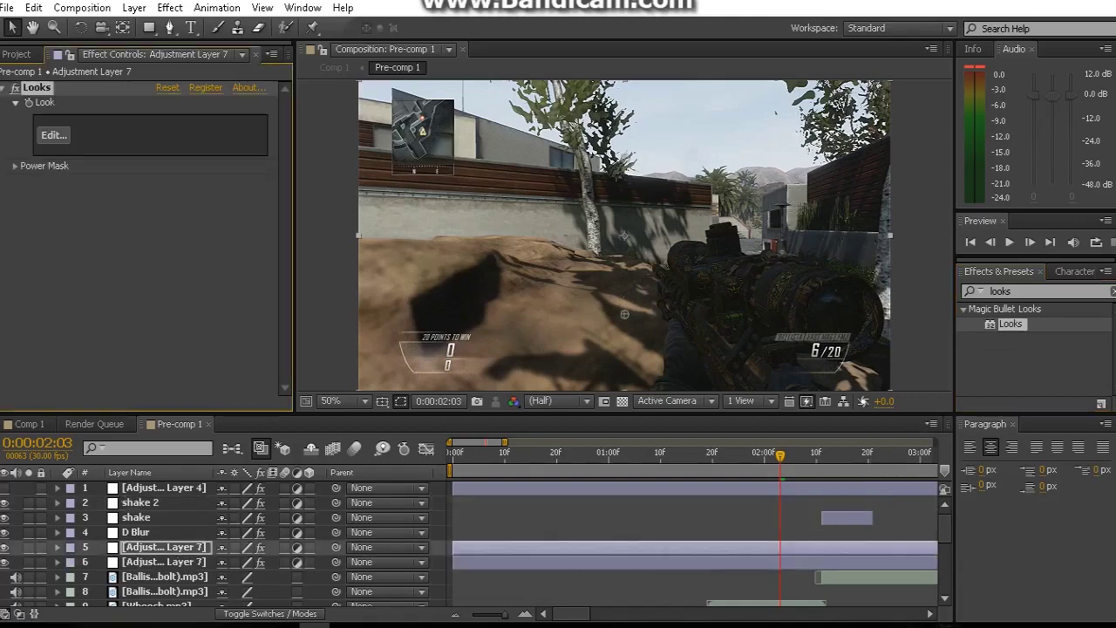
click(53, 134)
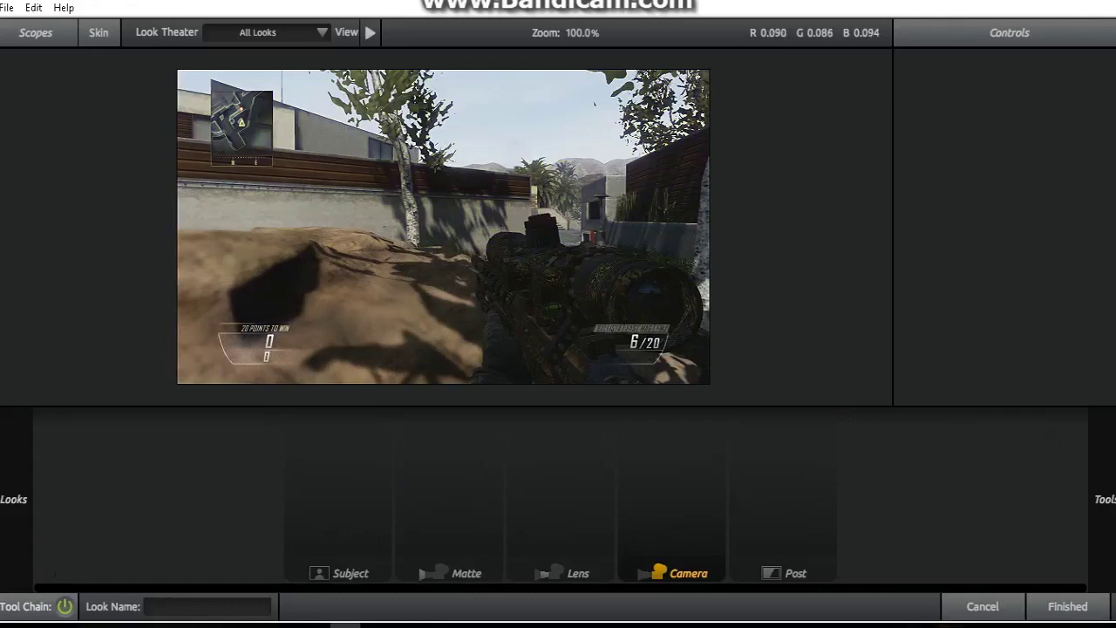
Browse the Custom looks library through the xNuketown CC 1–19 and Cross Them Out CC presets
mouse_move(13, 499)
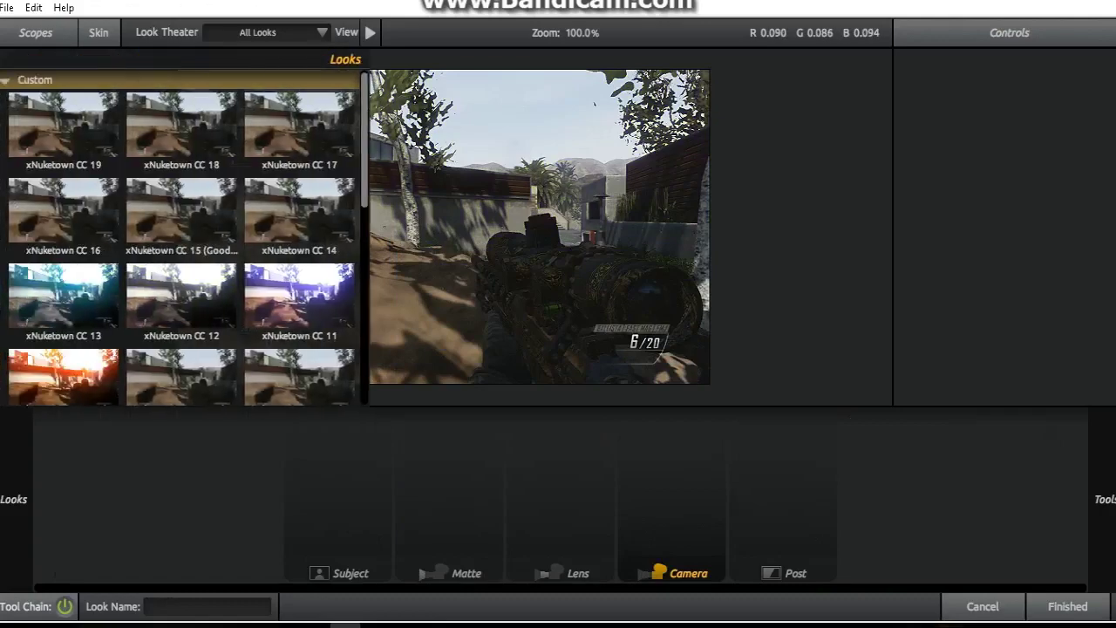
scroll(179, 238, down, 2)
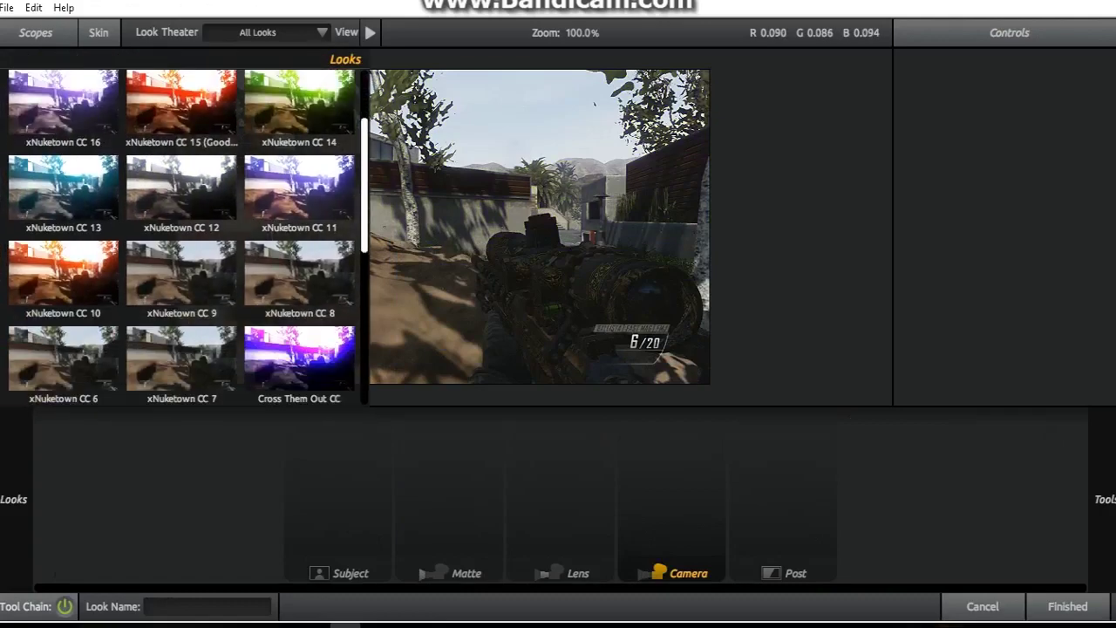
scroll(179, 237, down, 3)
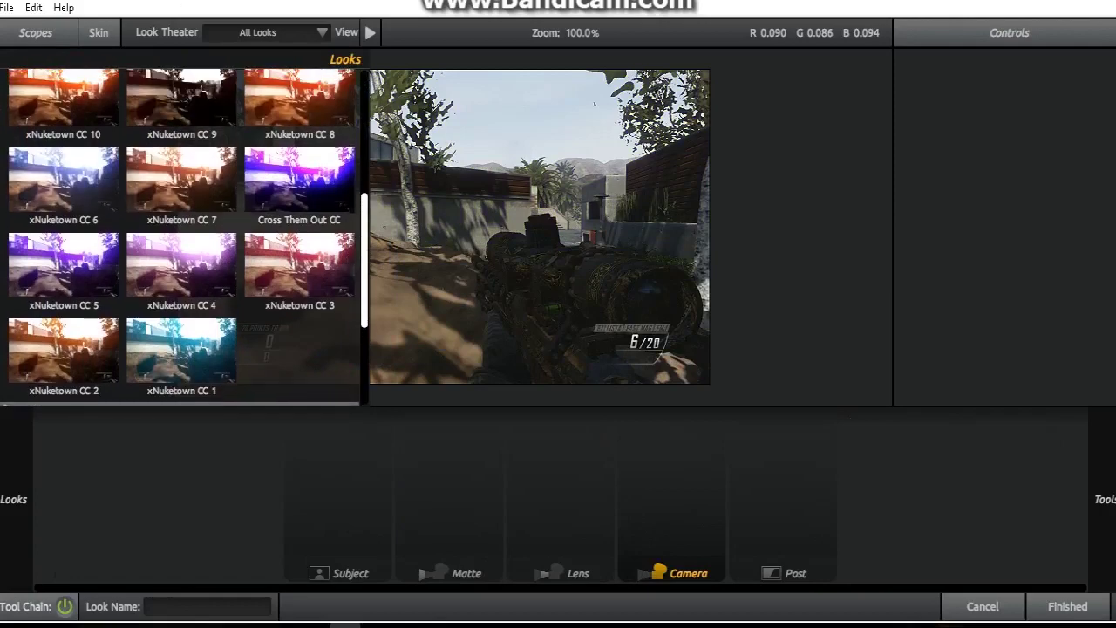
scroll(179, 237, down, 1)
scroll(180, 237, up, 2)
scroll(179, 237, up, 2)
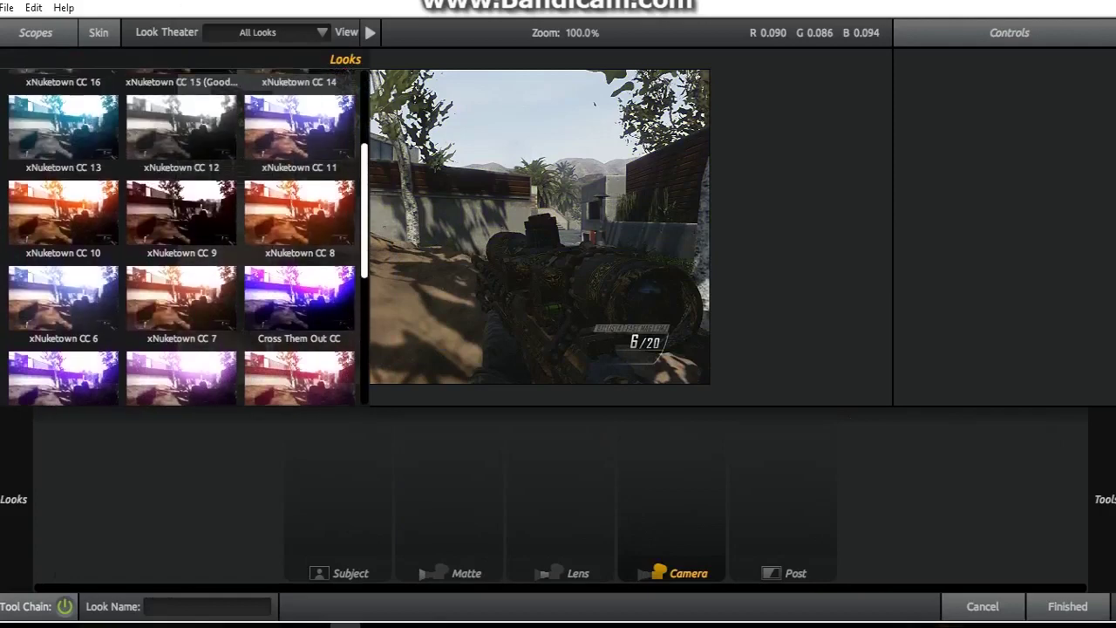
scroll(180, 237, up, 2)
scroll(180, 237, up, 2)
scroll(180, 237, up, 1)
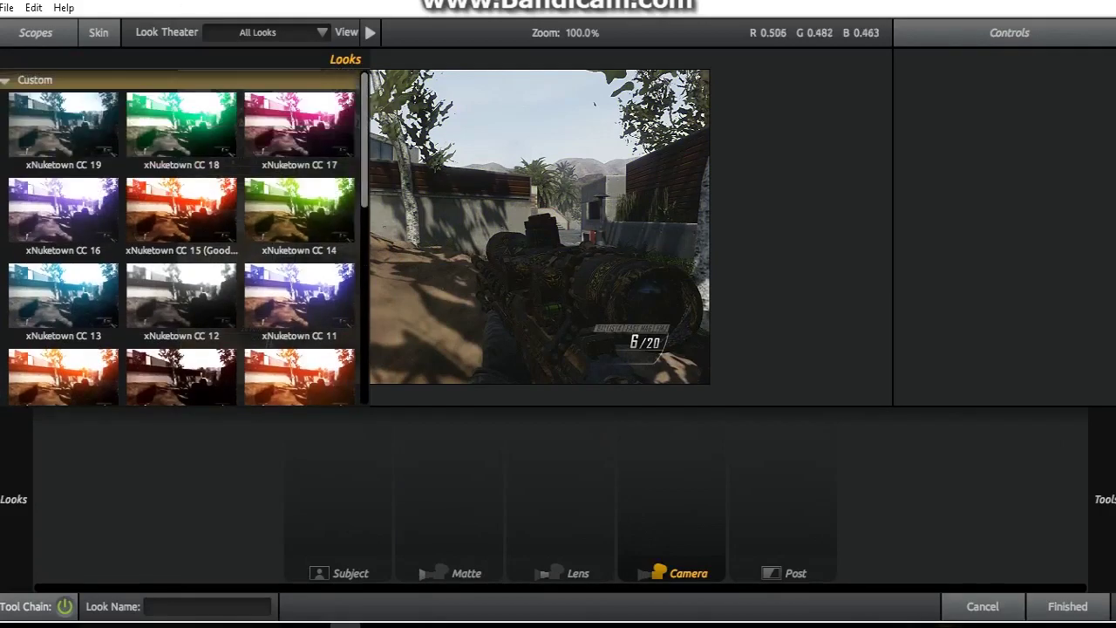
Add a Pop tool to the subject chain with a value of 75
click(349, 572)
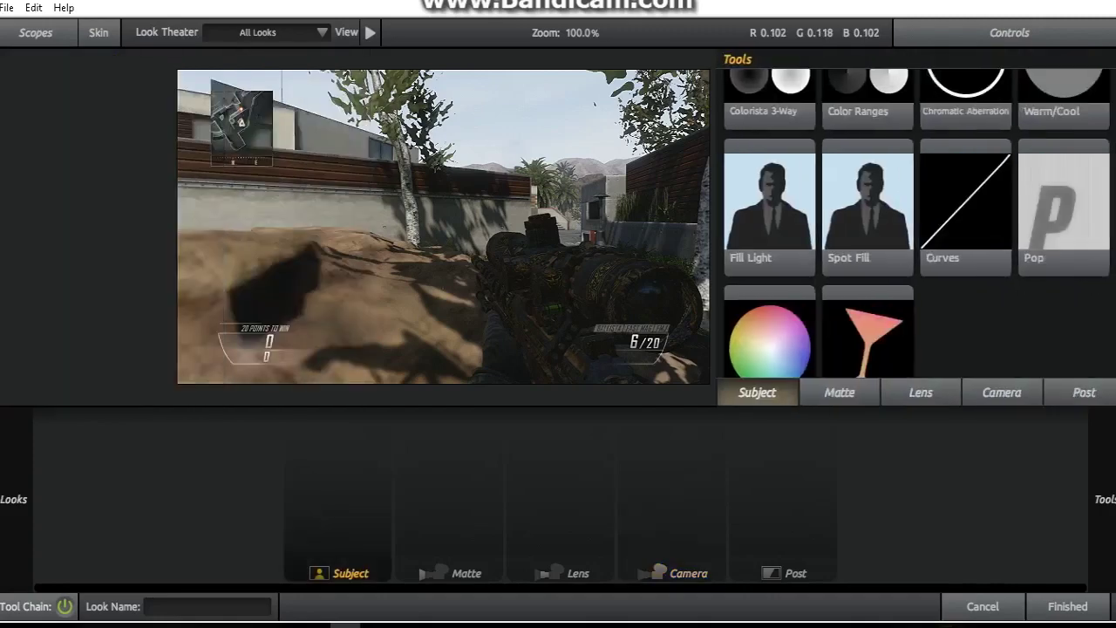
drag(1061, 209, 337, 484)
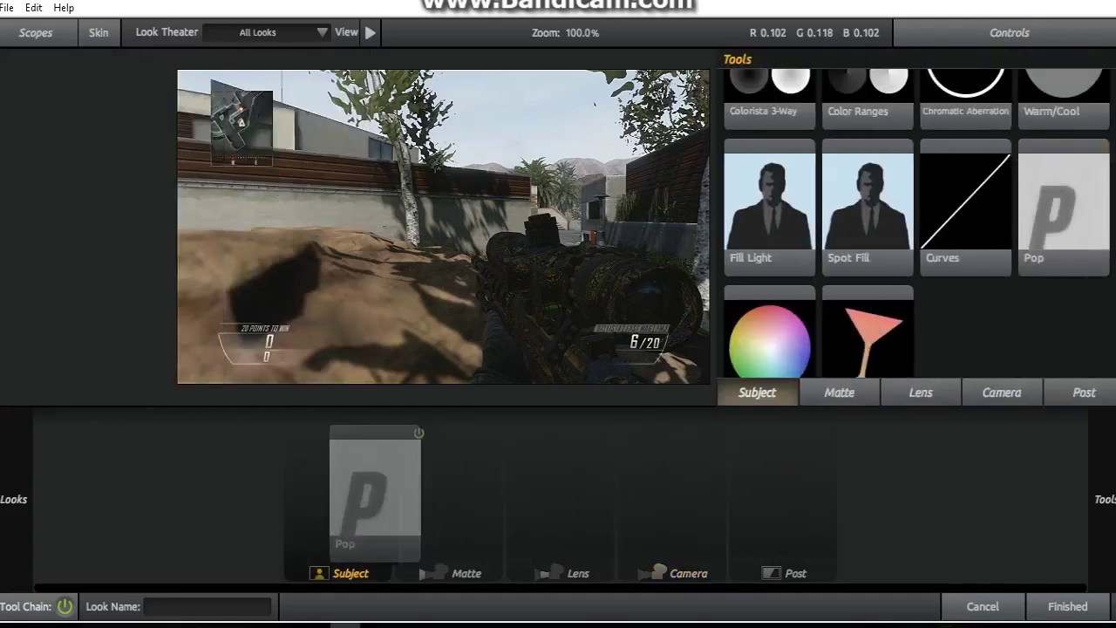
click(1068, 106)
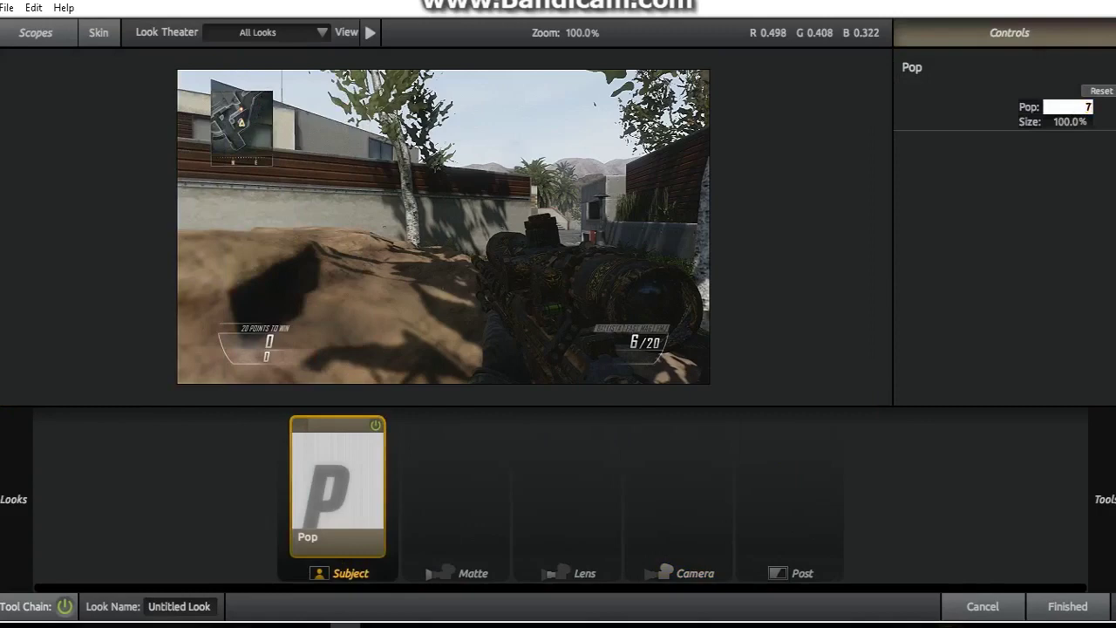
text(5)
key(Return)
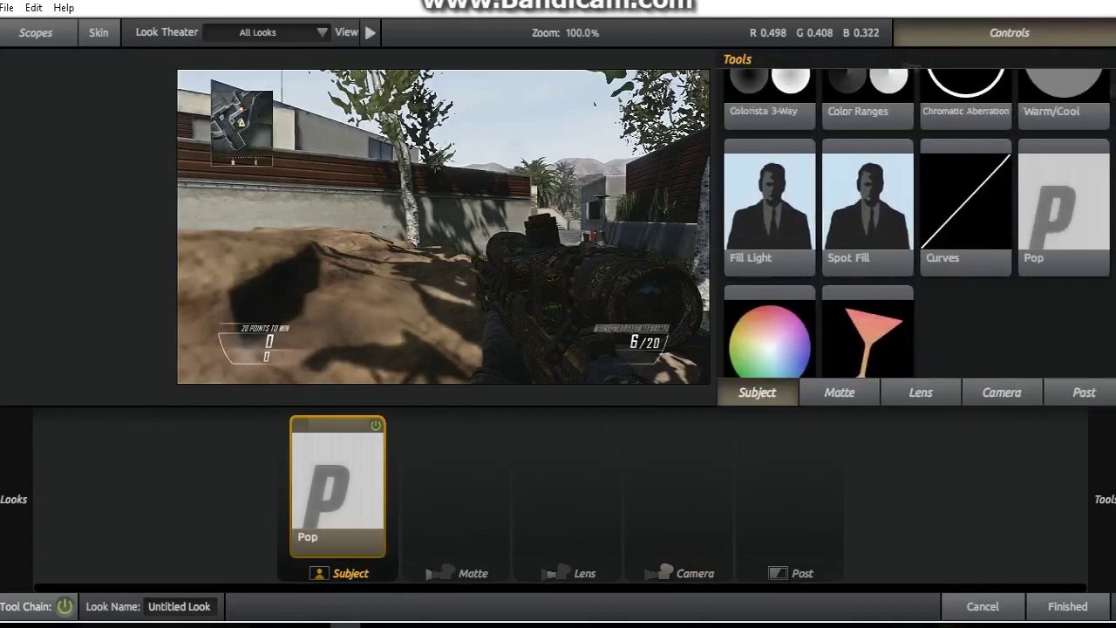
Add Saturation at 40% and Contrast at +0.160 after Pop
scroll(917, 224, up, 5)
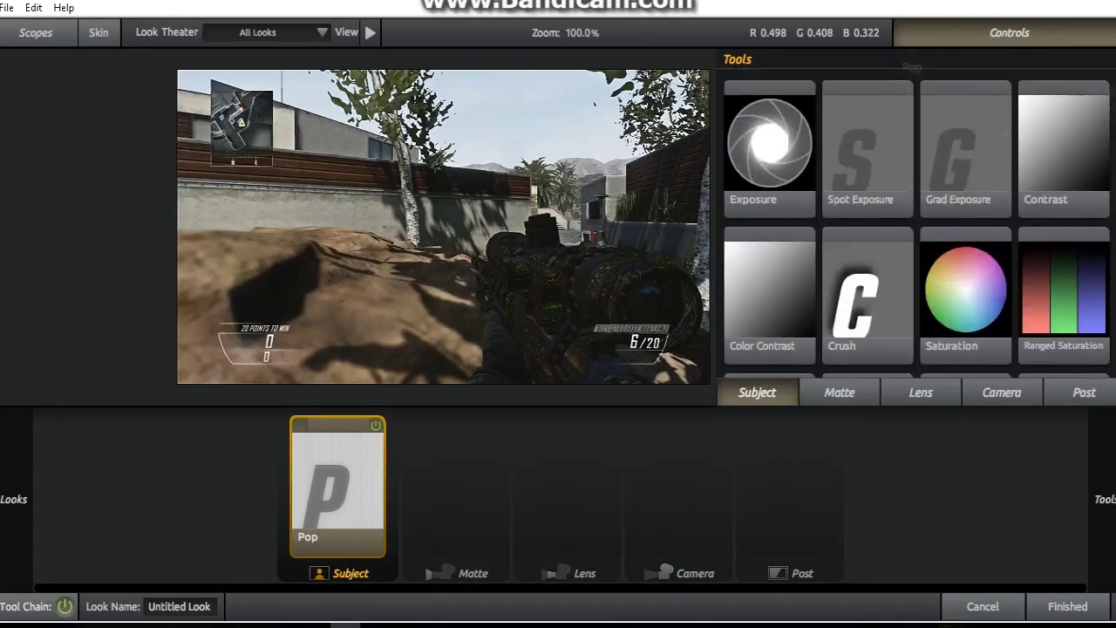
drag(965, 287, 392, 479)
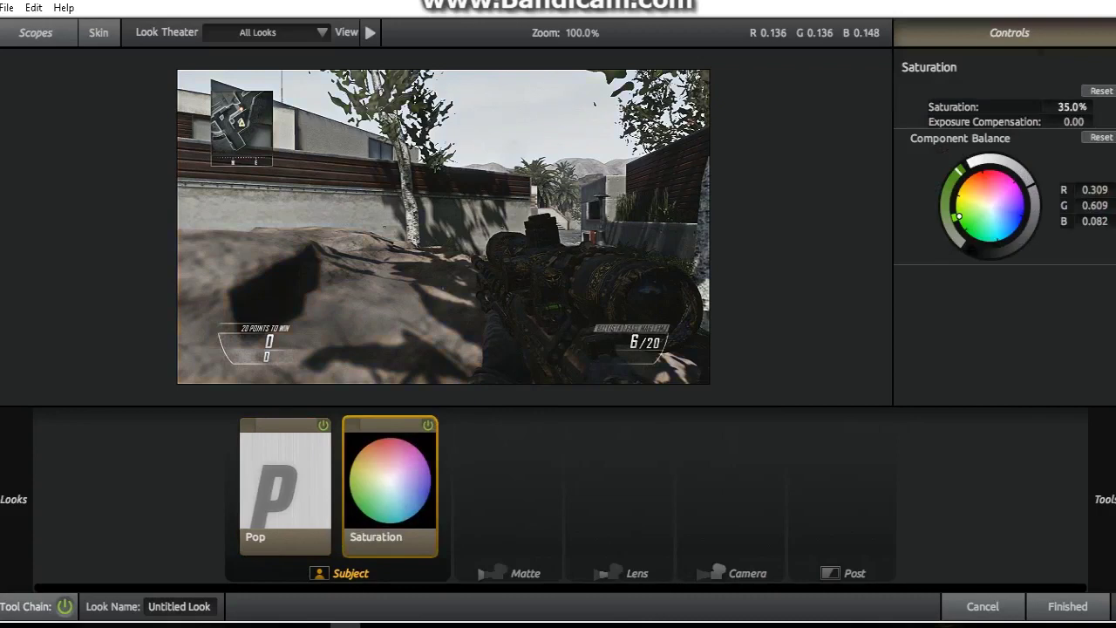
drag(1071, 106, 1059, 107)
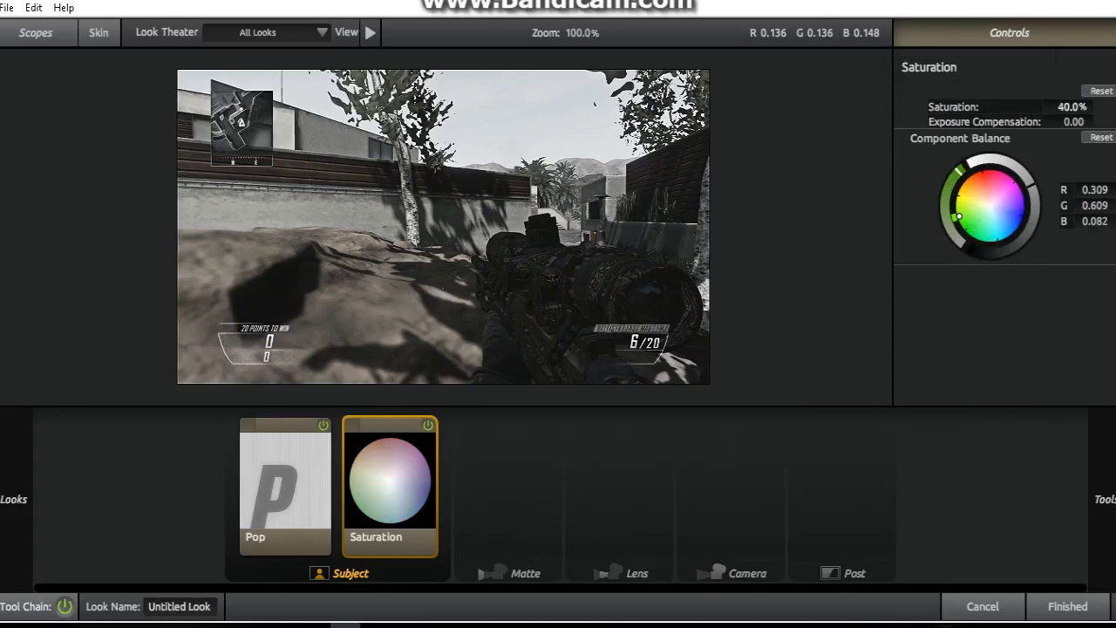
mouse_move(1103, 498)
scroll(916, 223, down, 1)
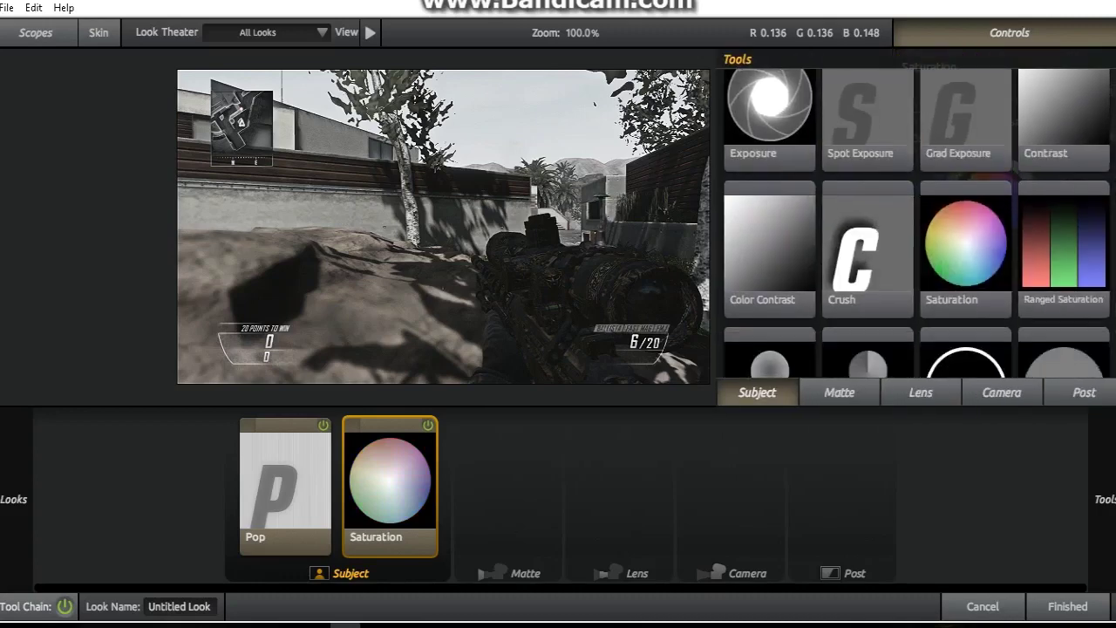
drag(759, 331, 427, 479)
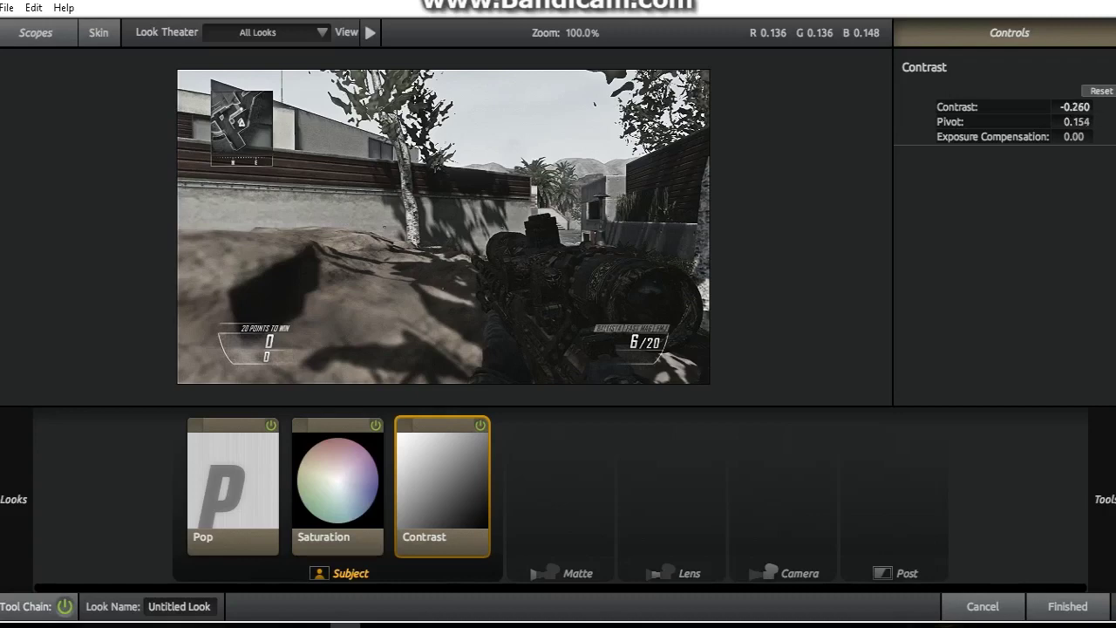
mouse_move(1074, 106)
mouse_down()
mouse_move(1046, 106)
mouse_move(1090, 106)
mouse_move(1070, 107)
mouse_move(1085, 107)
mouse_move(559, 488)
mouse_up()
Tint the Diffusion toward violet, enlarge its size and boost its glow
click(562, 488)
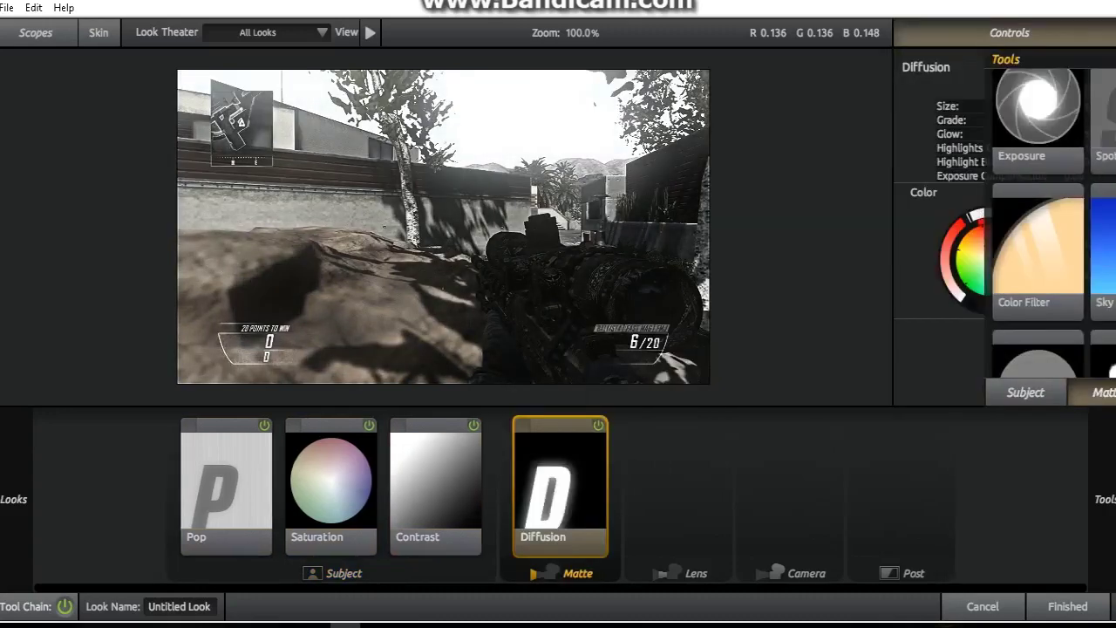
drag(955, 228, 958, 225)
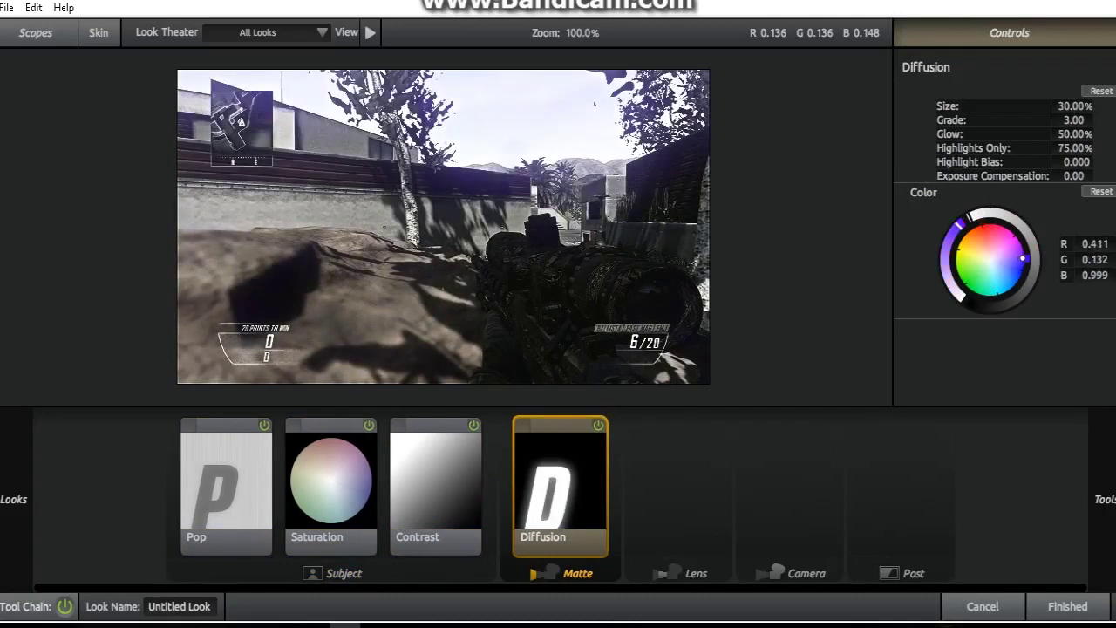
drag(1022, 258, 1025, 259)
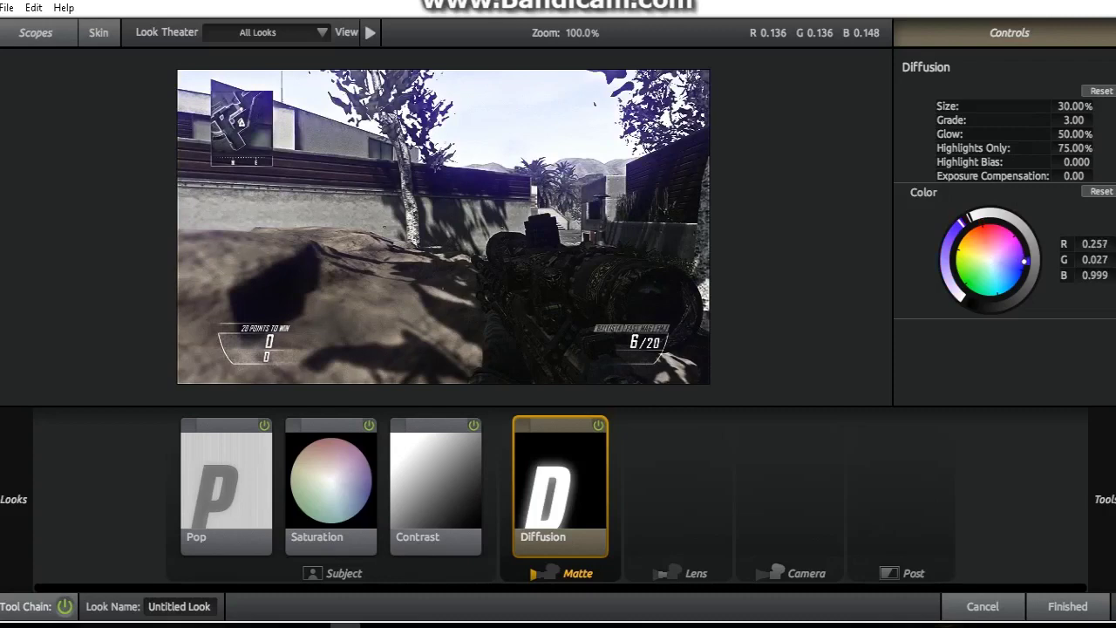
drag(1074, 106, 1100, 105)
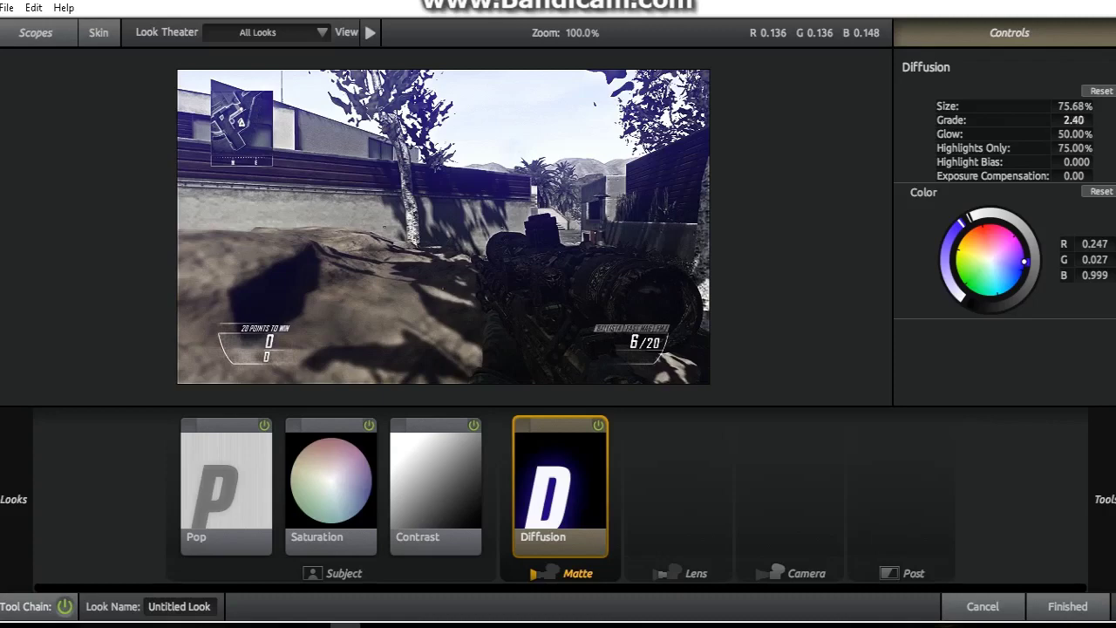
mouse_move(1074, 133)
mouse_down()
mouse_move(1100, 134)
mouse_move(1064, 147)
mouse_up()
Add a second Diffusion with stronger glow, highlights only 59%, tinted purple
mouse_move(1103, 499)
drag(1059, 113, 619, 479)
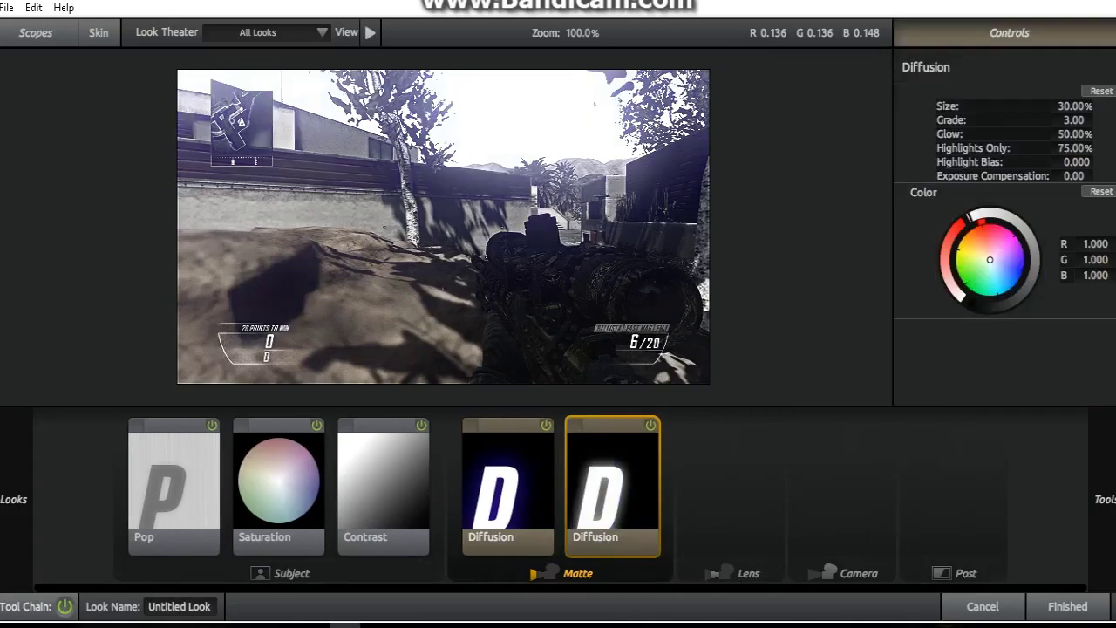
mouse_move(1074, 133)
mouse_down()
mouse_move(1100, 133)
mouse_move(1065, 119)
mouse_move(1100, 105)
mouse_move(1061, 105)
mouse_up()
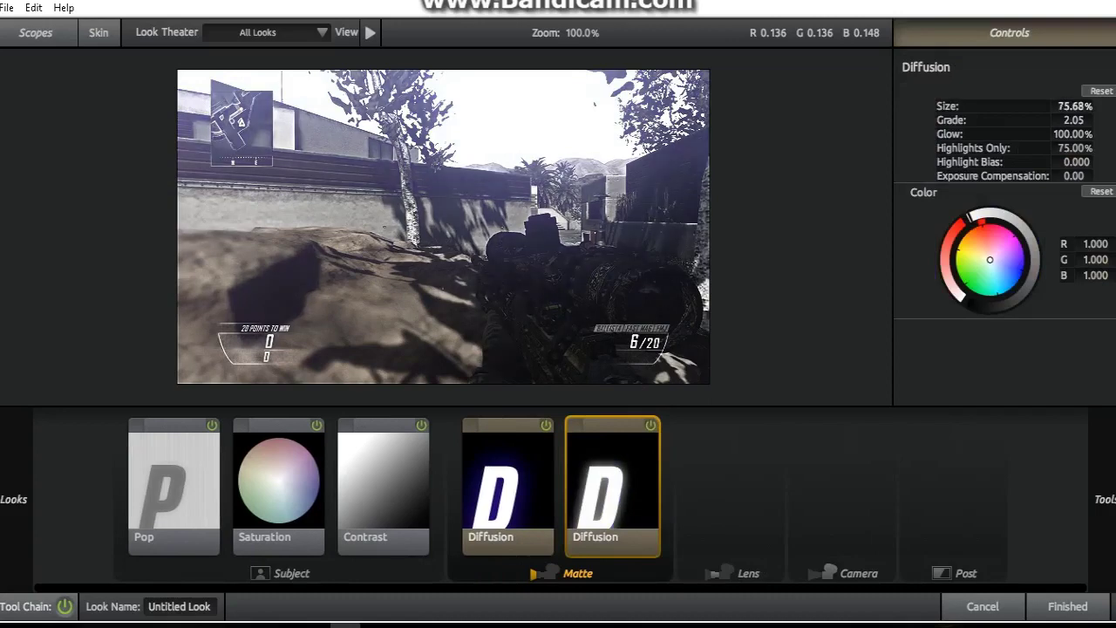
mouse_move(1074, 147)
mouse_down()
mouse_move(1063, 148)
mouse_move(1079, 147)
mouse_up()
drag(990, 259, 1022, 251)
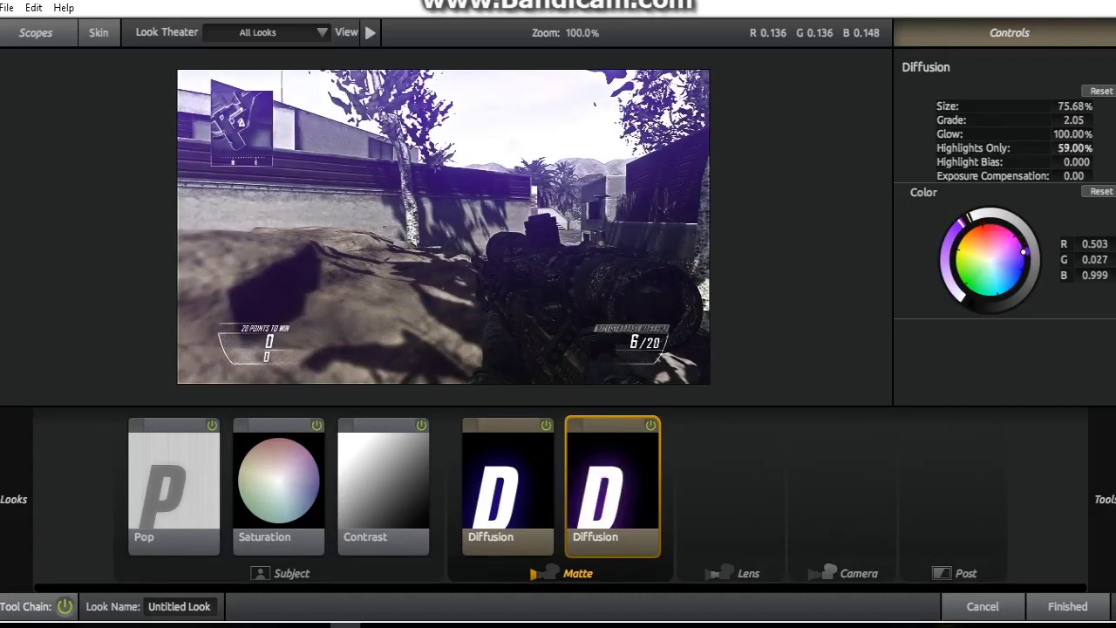
Add a Color Reversal tool to the camera stage
mouse_move(1105, 499)
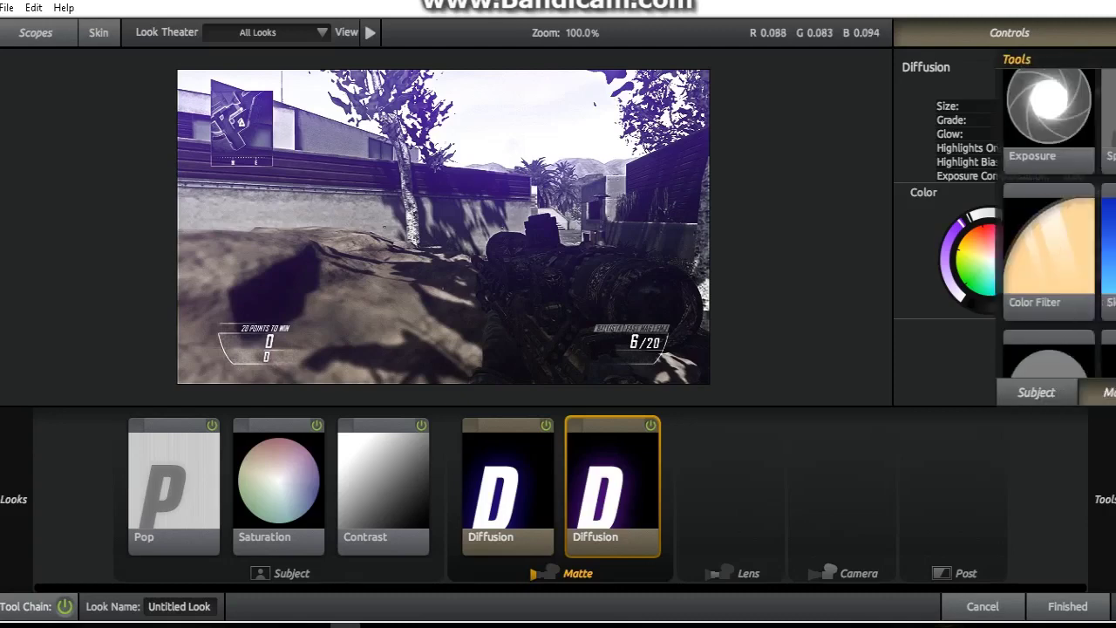
click(920, 392)
scroll(915, 223, down, 1)
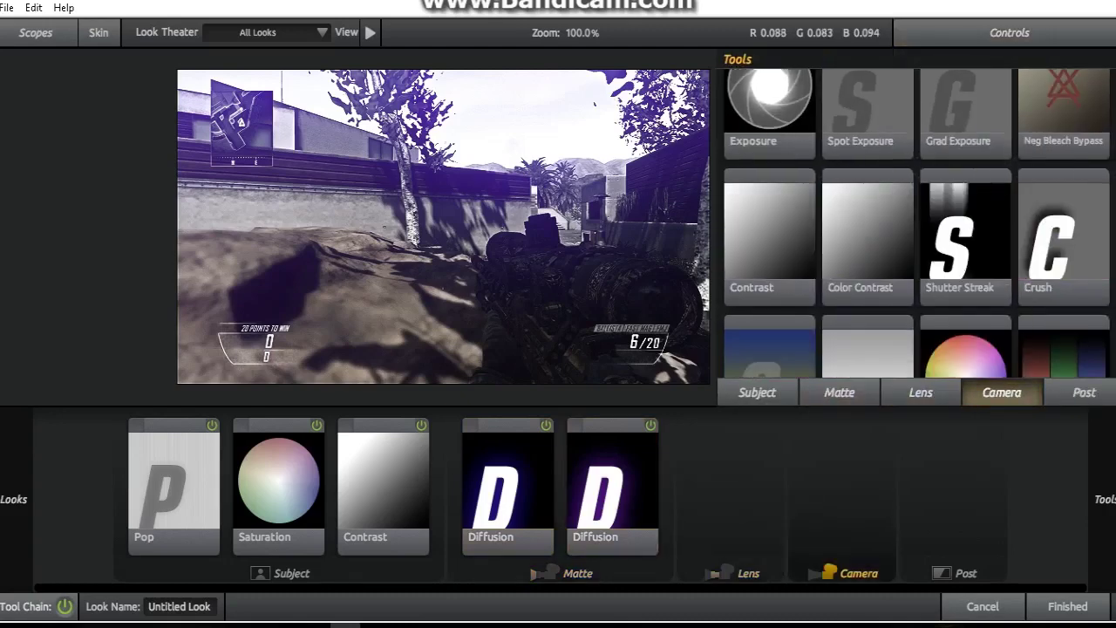
scroll(915, 223, down, 2)
scroll(915, 224, down, 2)
drag(770, 118, 841, 483)
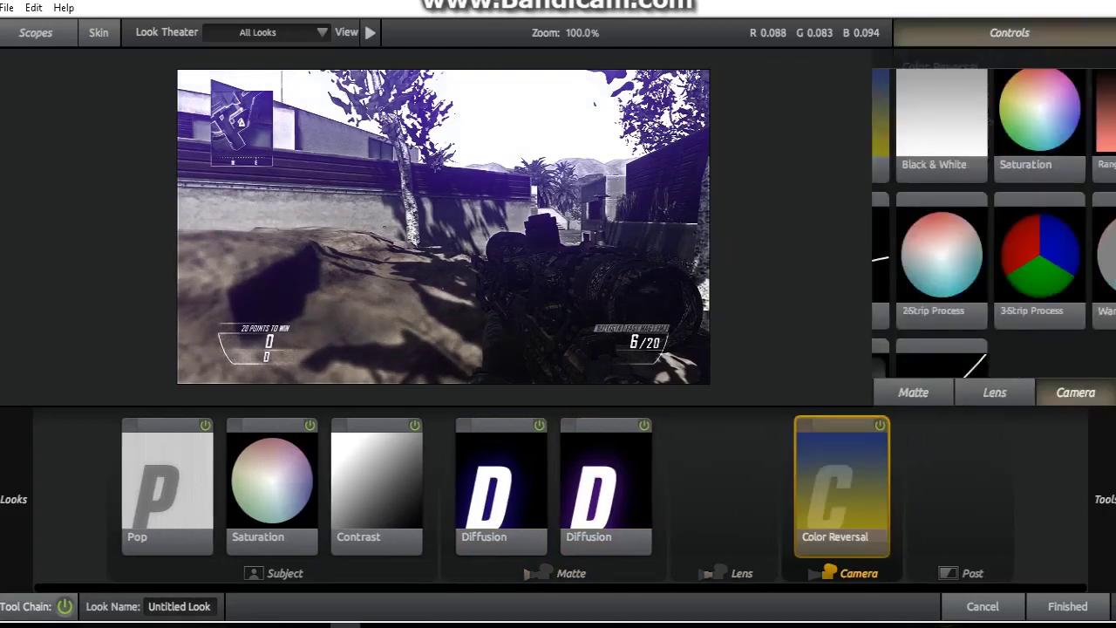
Raise Contrast to +0.520 with pivot 0.263
click(376, 484)
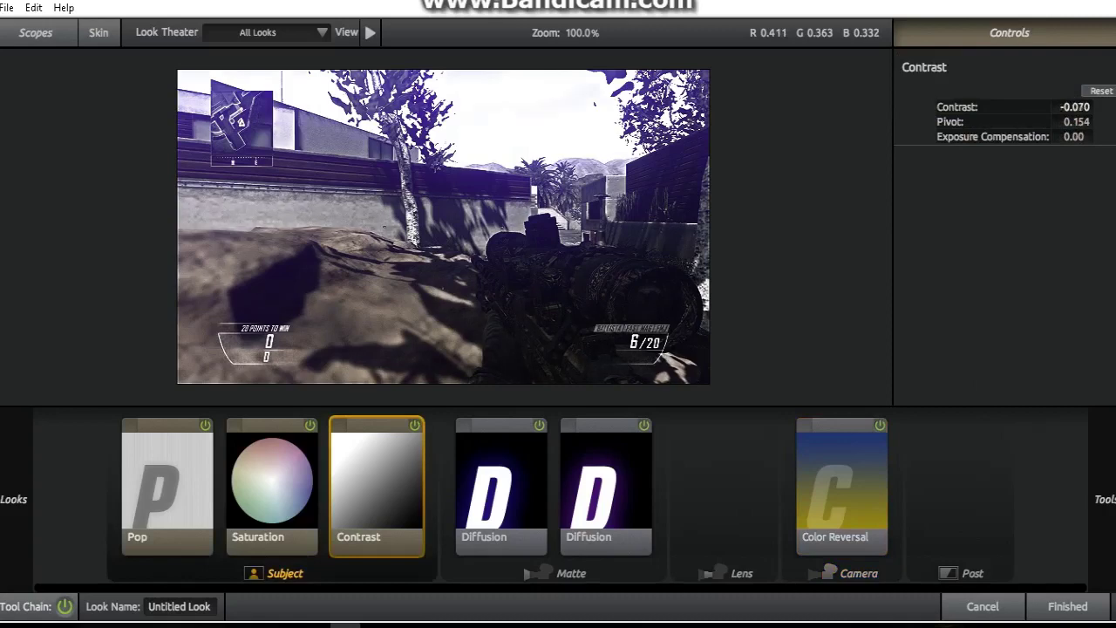
mouse_move(1074, 107)
mouse_down()
mouse_move(1063, 107)
mouse_move(1088, 106)
mouse_up()
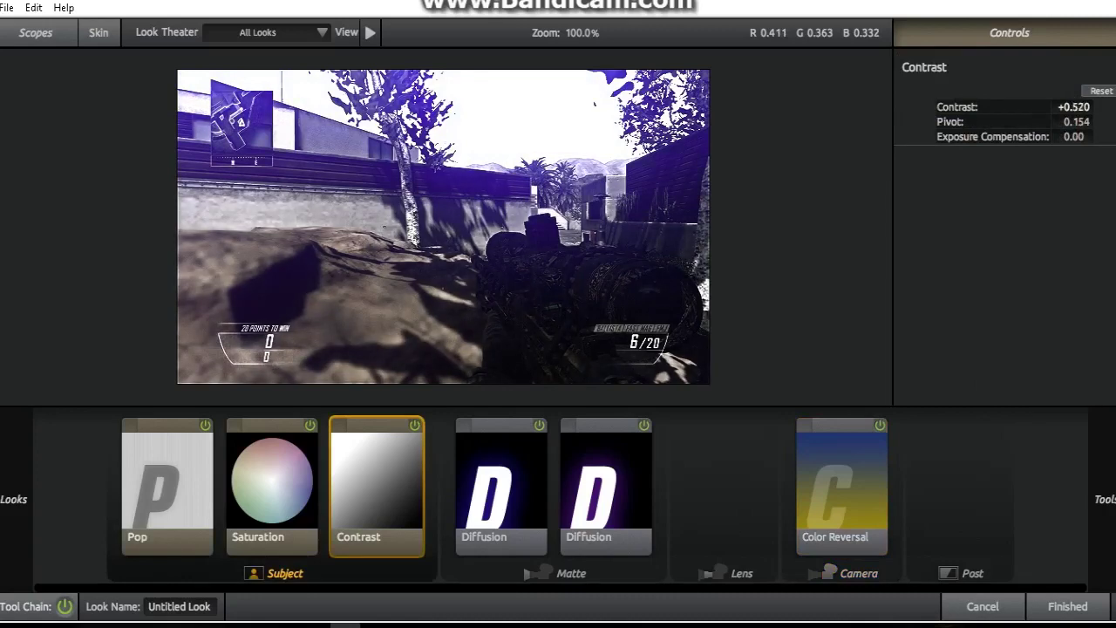
mouse_move(1074, 107)
mouse_down()
mouse_move(1068, 121)
mouse_move(1081, 122)
mouse_up()
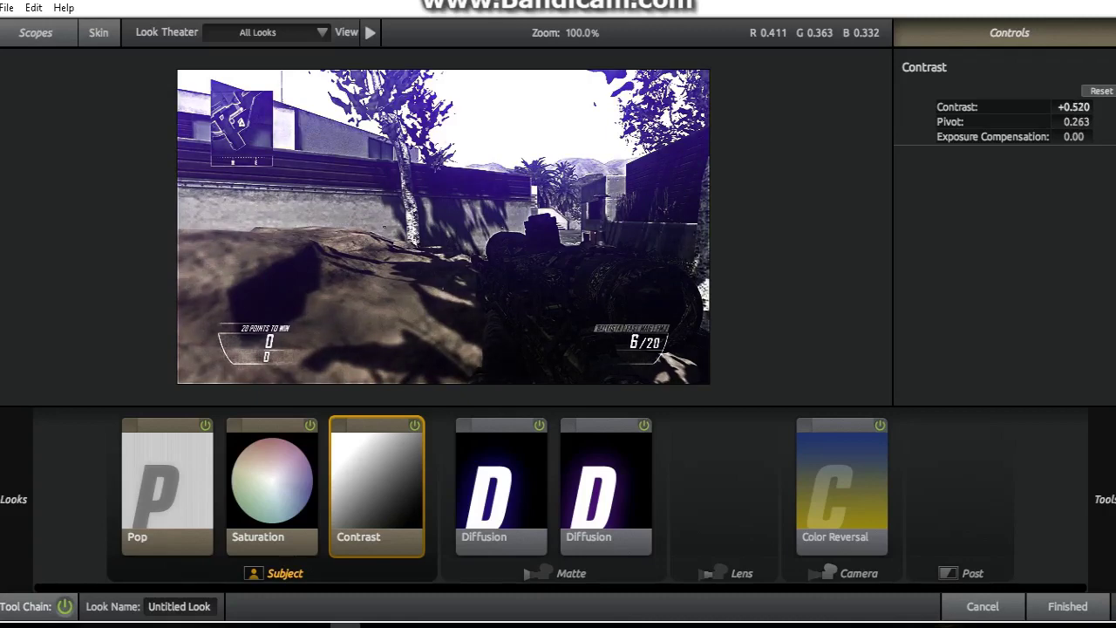
Add Curves to the post stage with gentle S-curves on red, green and blue
mouse_move(1102, 499)
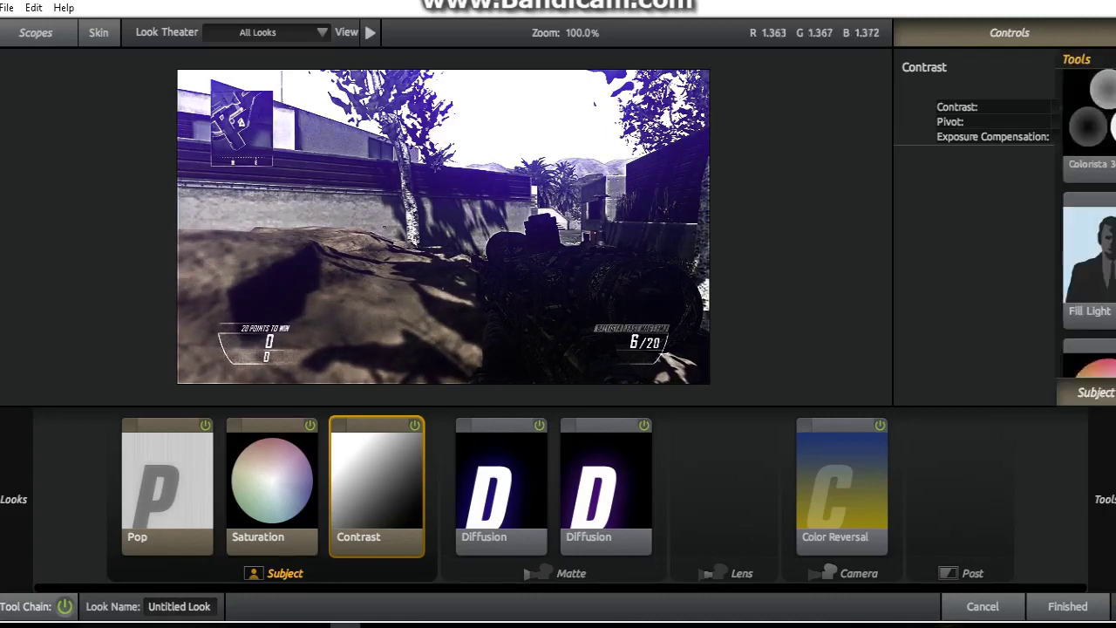
drag(965, 262, 959, 484)
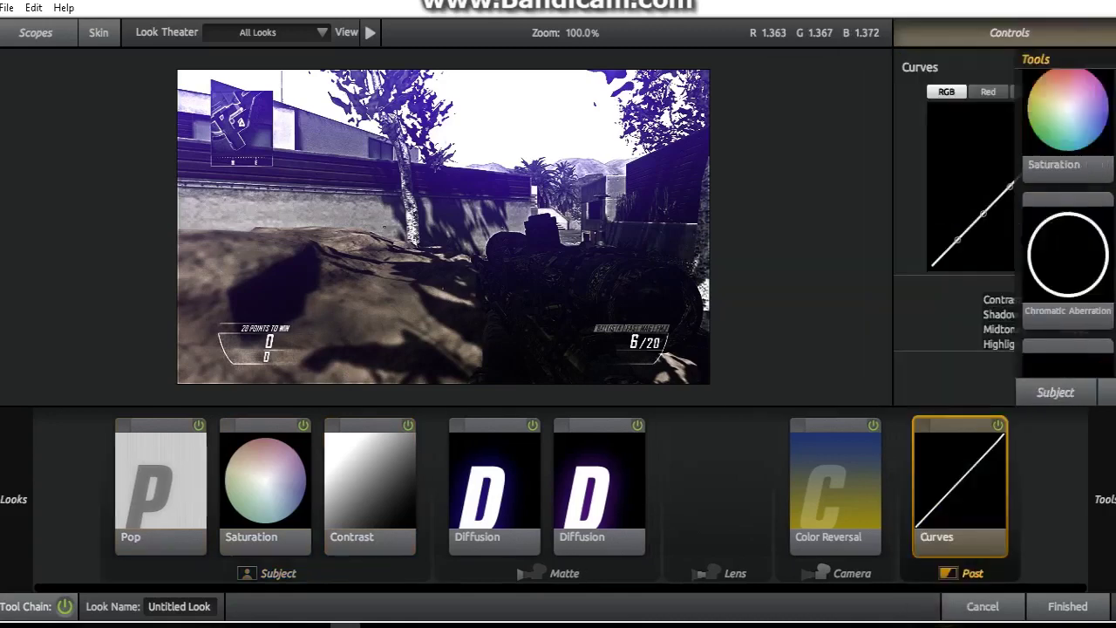
click(988, 92)
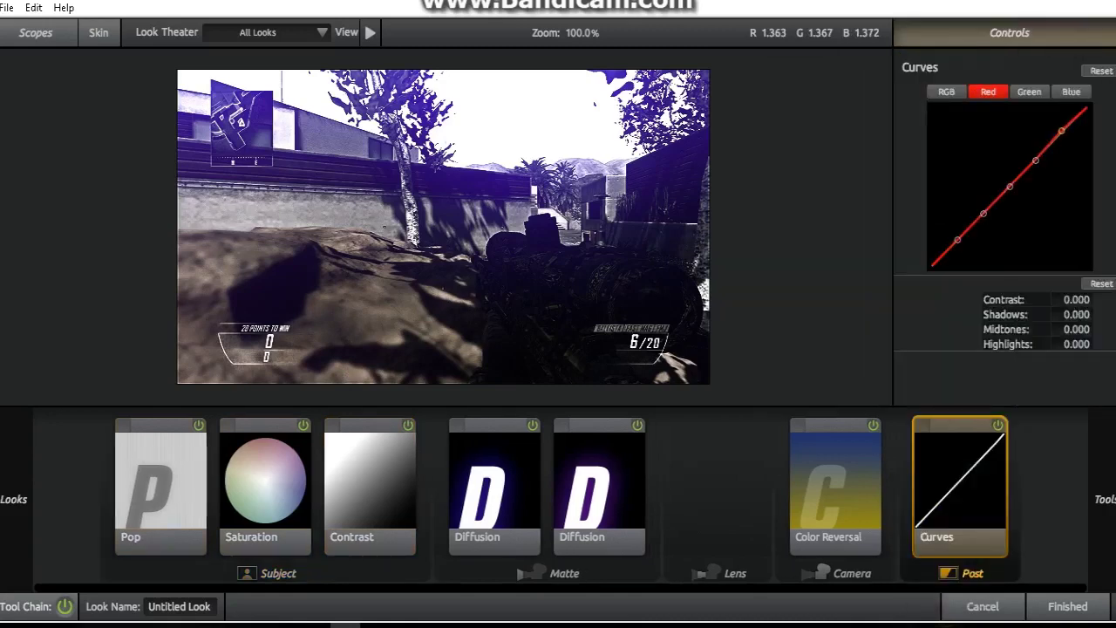
drag(1036, 159, 1036, 156)
drag(983, 213, 983, 219)
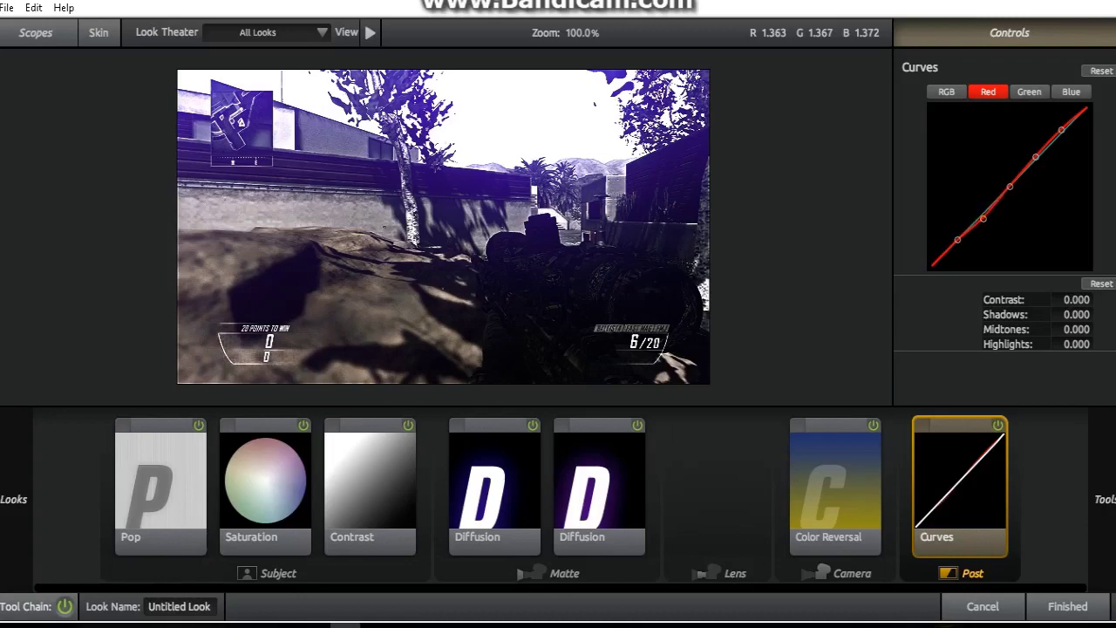
click(1029, 92)
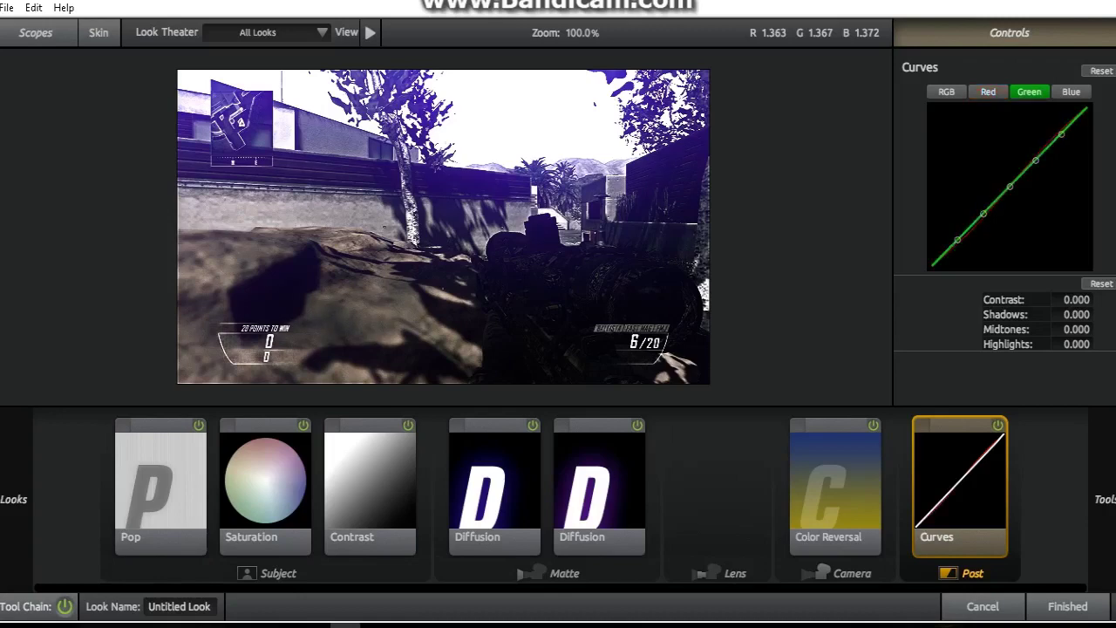
drag(1060, 133, 1036, 157)
drag(983, 212, 957, 242)
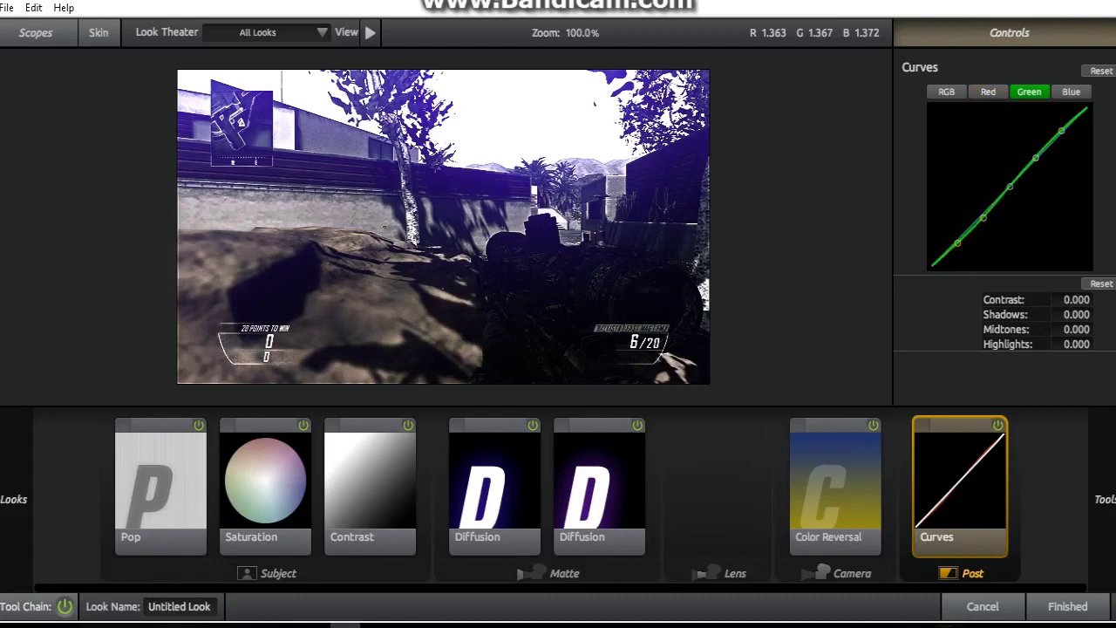
click(1071, 92)
drag(1060, 135, 1035, 164)
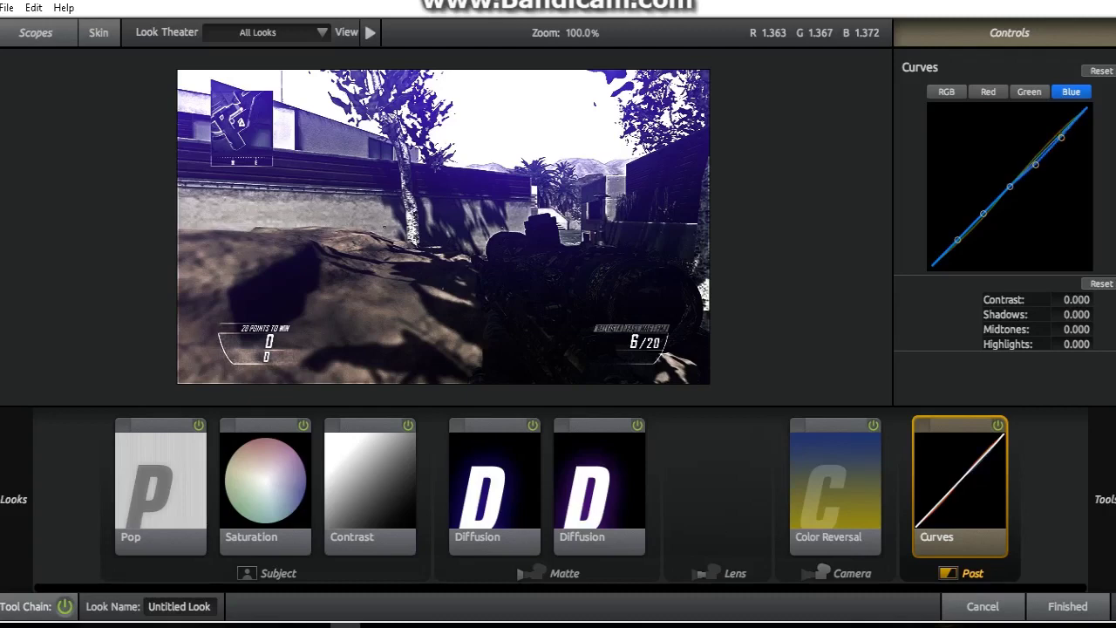
drag(982, 213, 957, 237)
Lower the first Diffusion's highlights-only amount
click(495, 489)
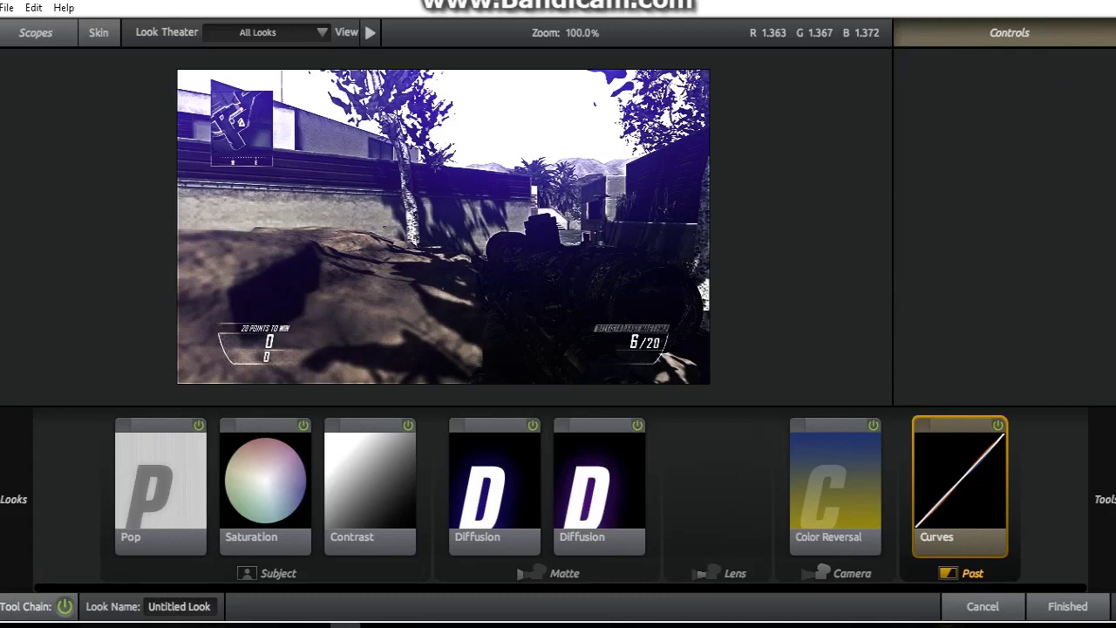
click(599, 488)
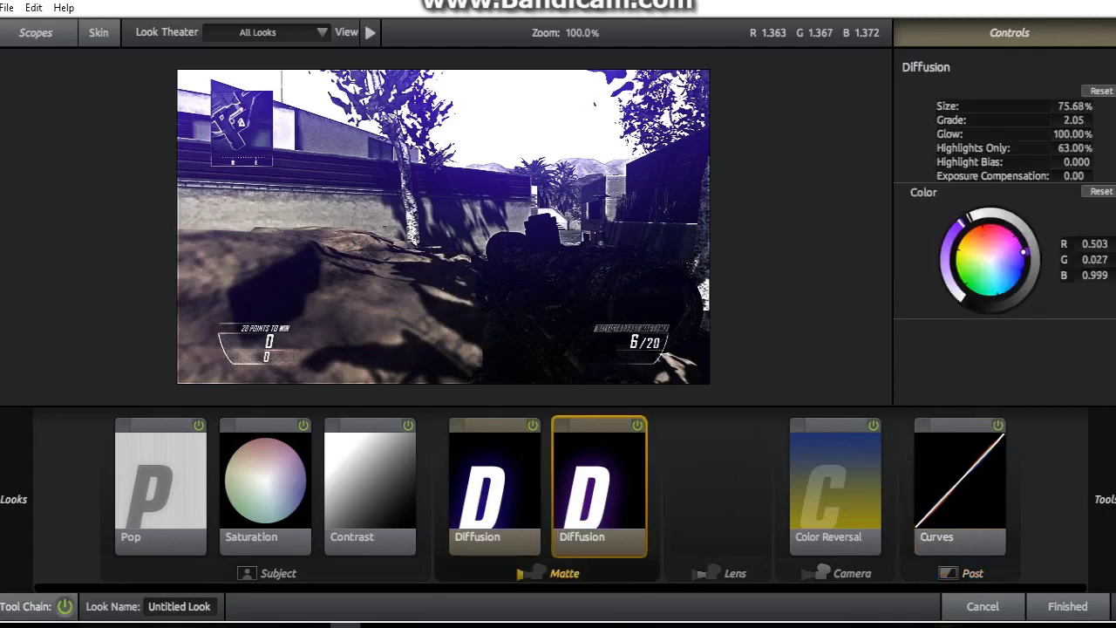
click(494, 488)
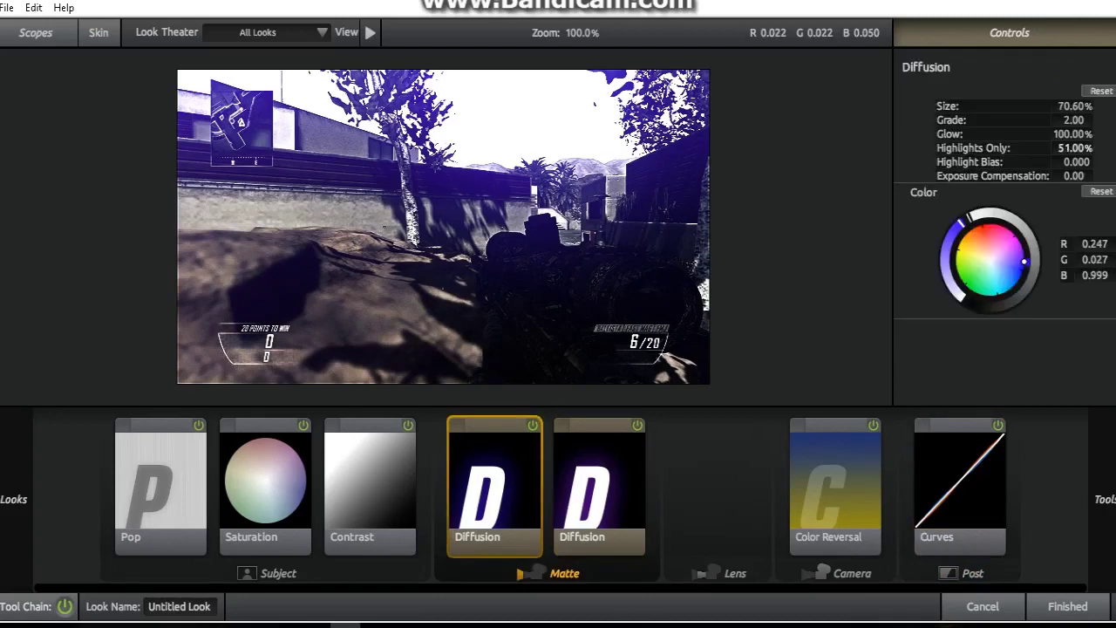
mouse_move(1011, 148)
mouse_down()
mouse_move(976, 148)
mouse_move(1050, 147)
mouse_up()
click(599, 484)
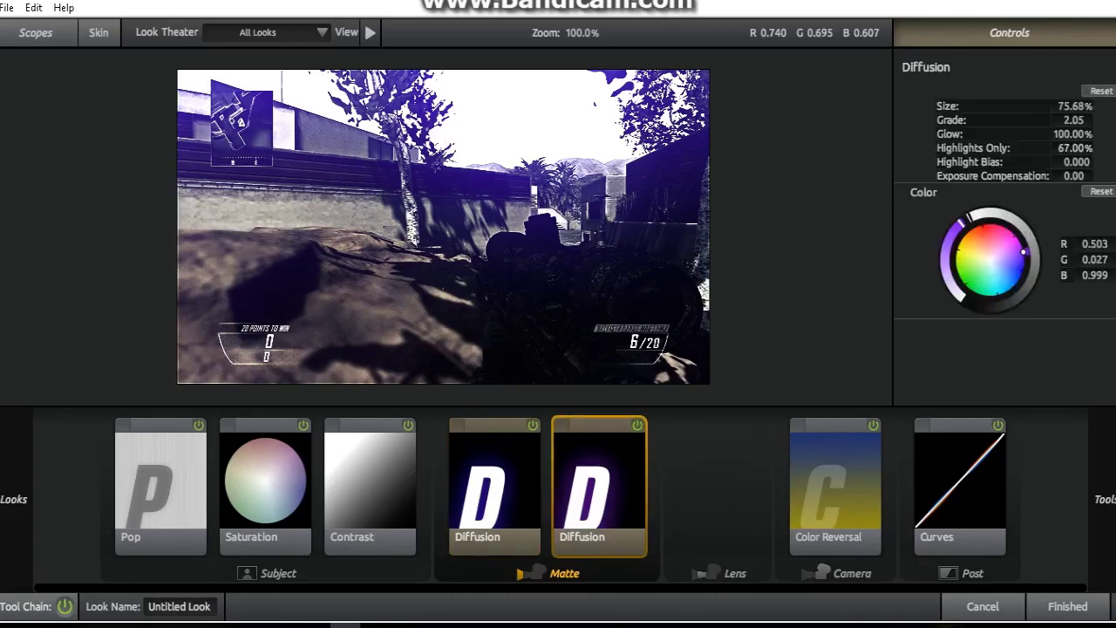
Raise Contrast to +0.510, lower Saturation, and apply the finished look
click(370, 484)
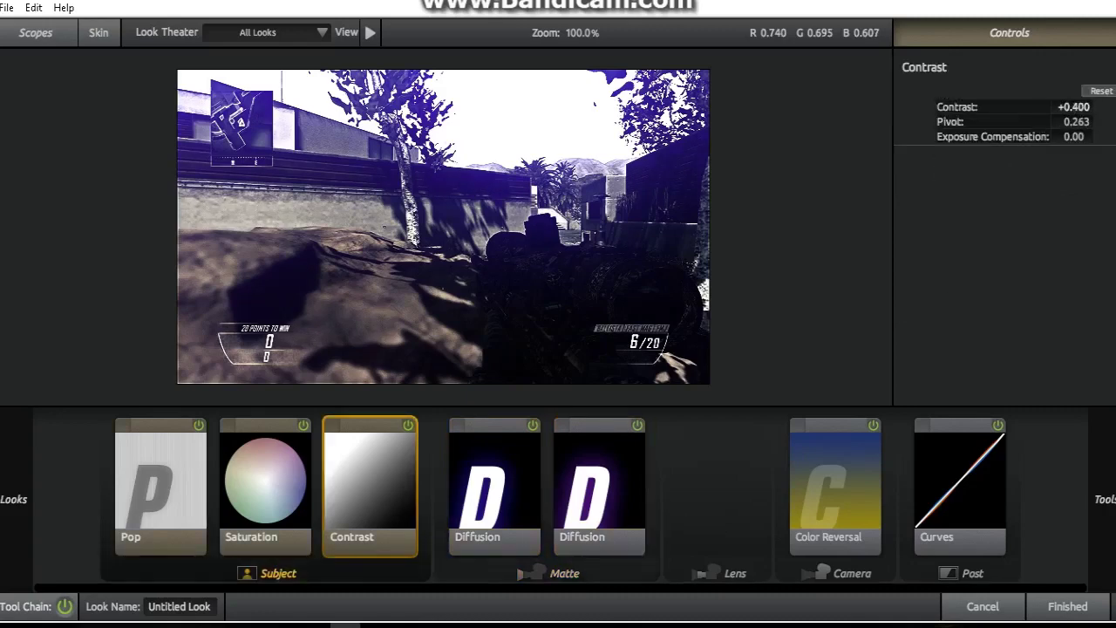
drag(1073, 106, 1085, 106)
click(265, 484)
drag(1073, 107, 1056, 106)
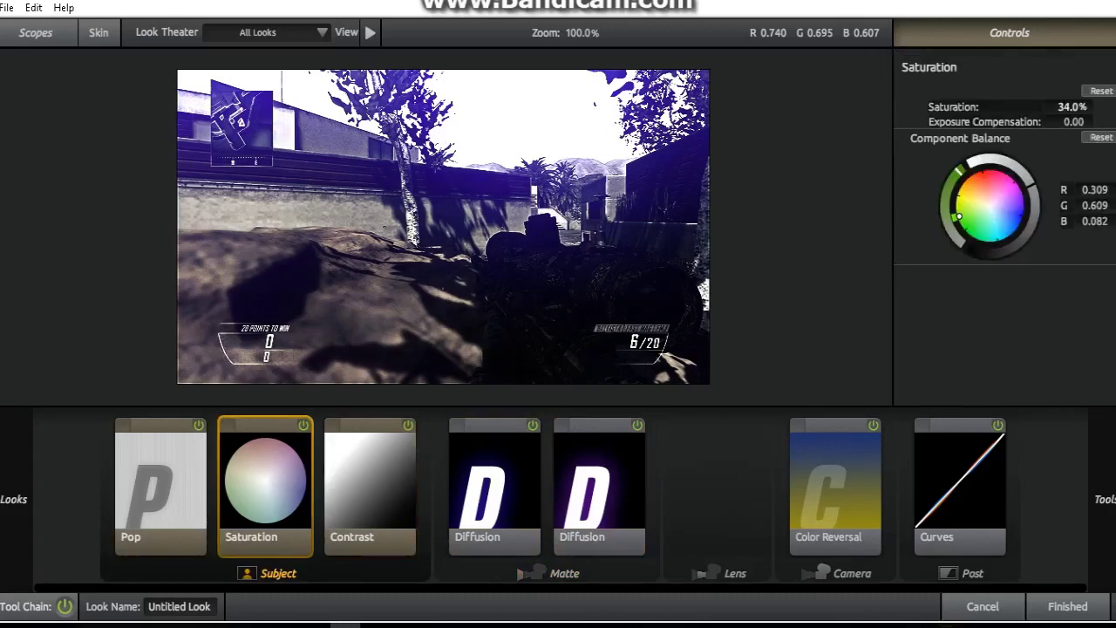
click(161, 484)
click(1067, 606)
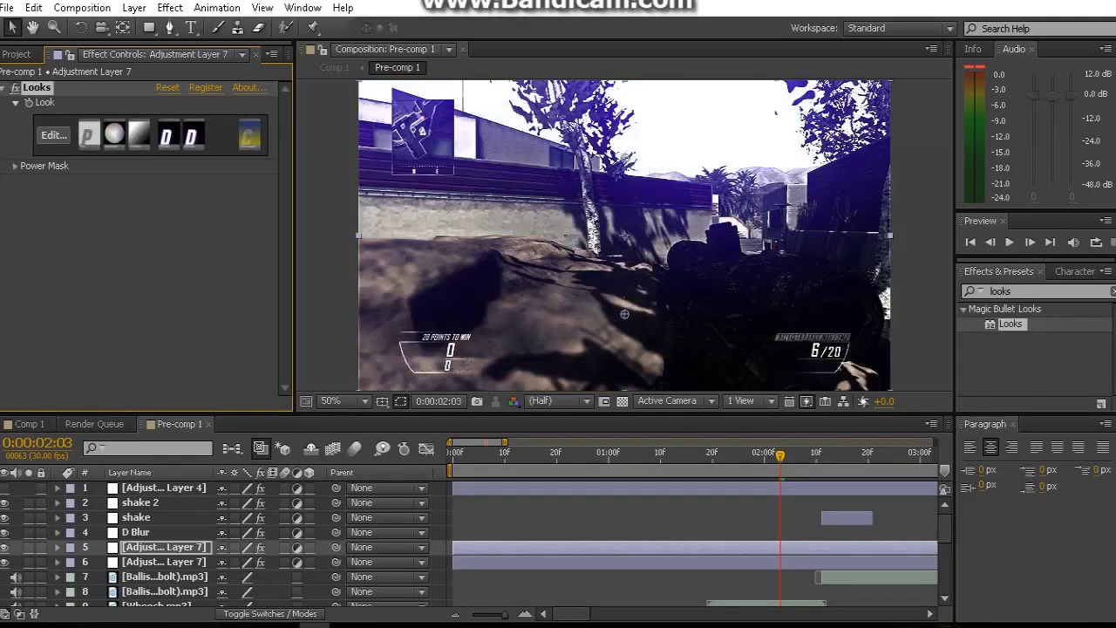
Select all layers and nest them into a new Pre-comp 2
key(ctrl+shift+a)
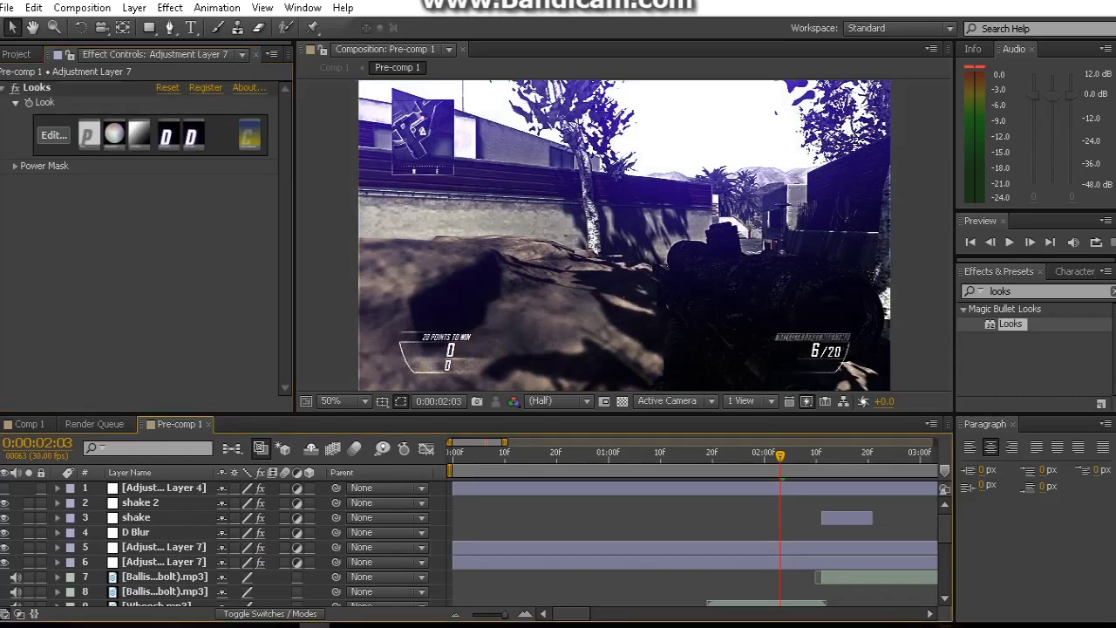
key(ctrl+a)
key(ctrl+shift+c)
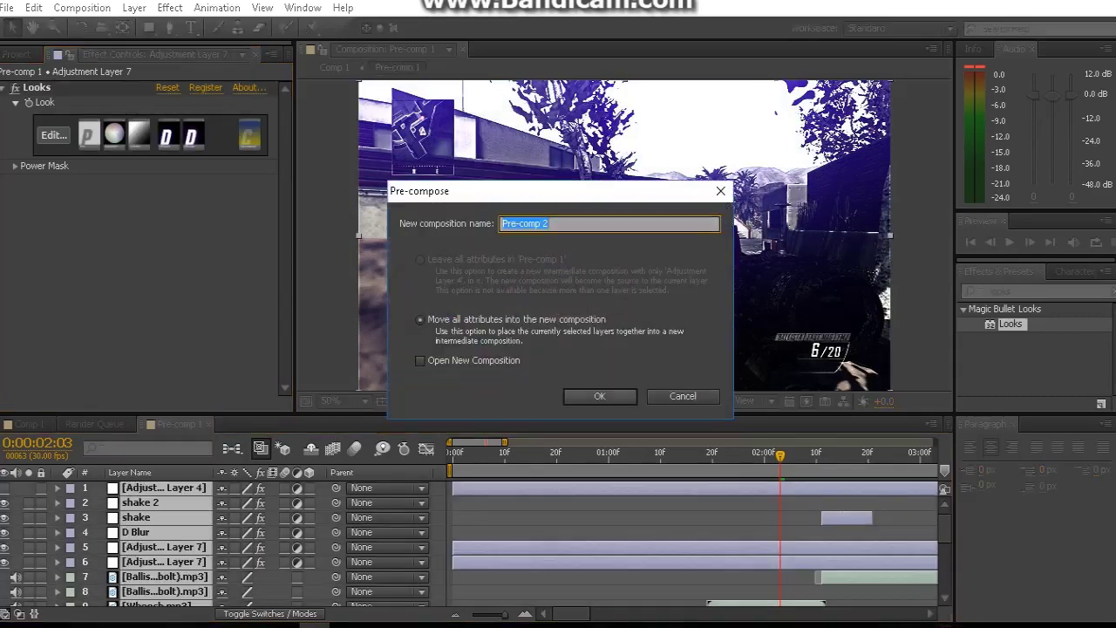
key(Return)
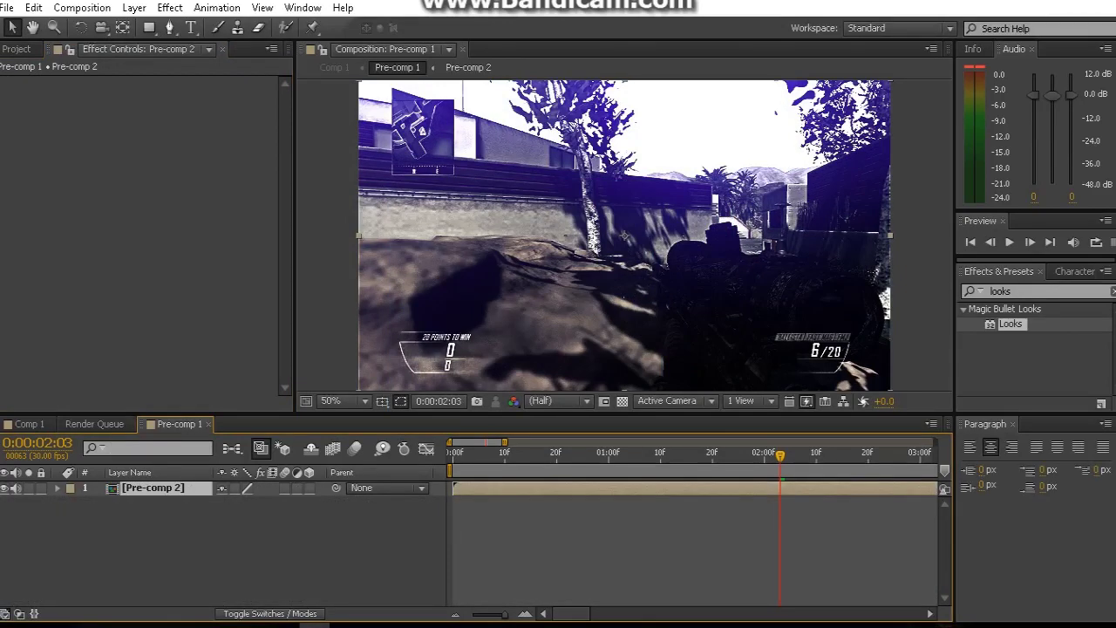
Add a new adjustment layer above Pre-comp 2
right_click(322, 351)
mouse_move(366, 360)
click(636, 500)
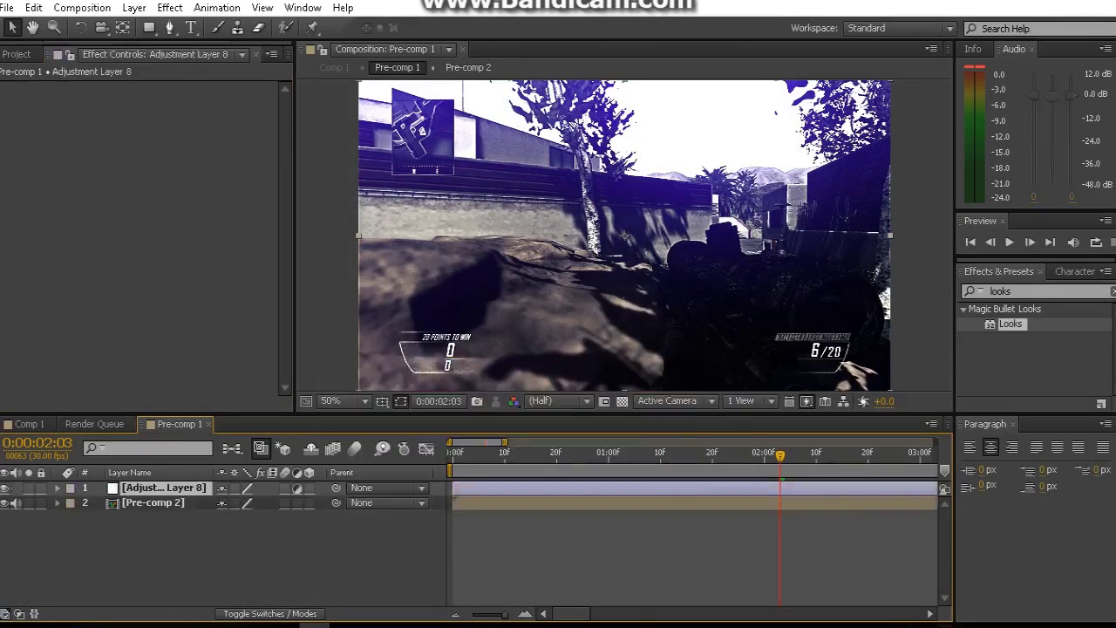
Search effects for 'black' and apply the Black Bars preset to the adjustment layer
key(ctrl+5)
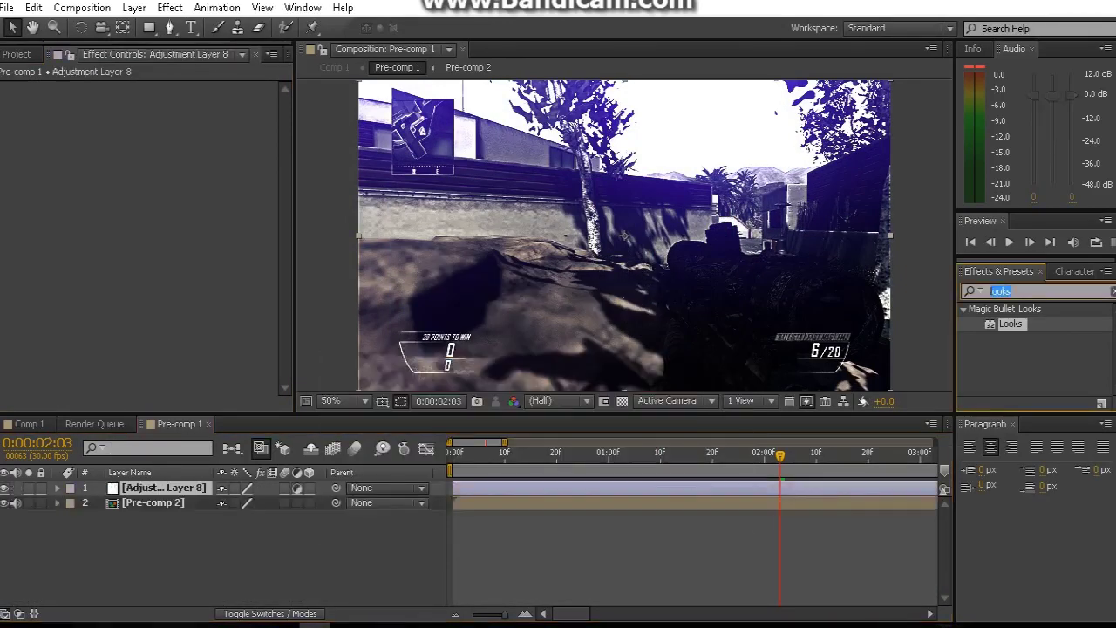
text(blck)
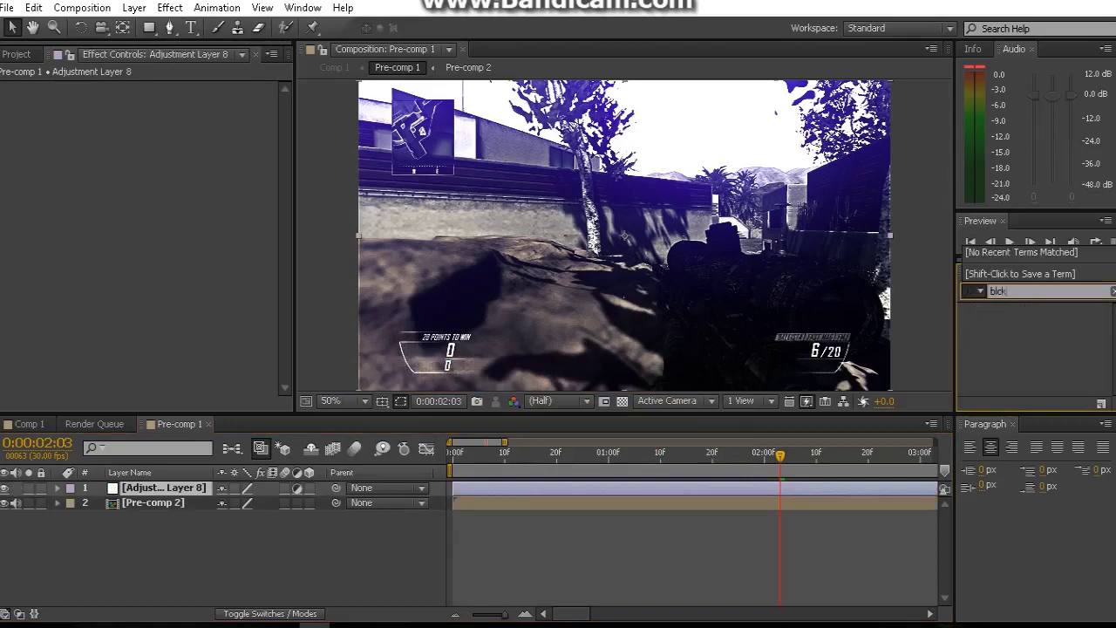
key(BackSpace)
text(ack)
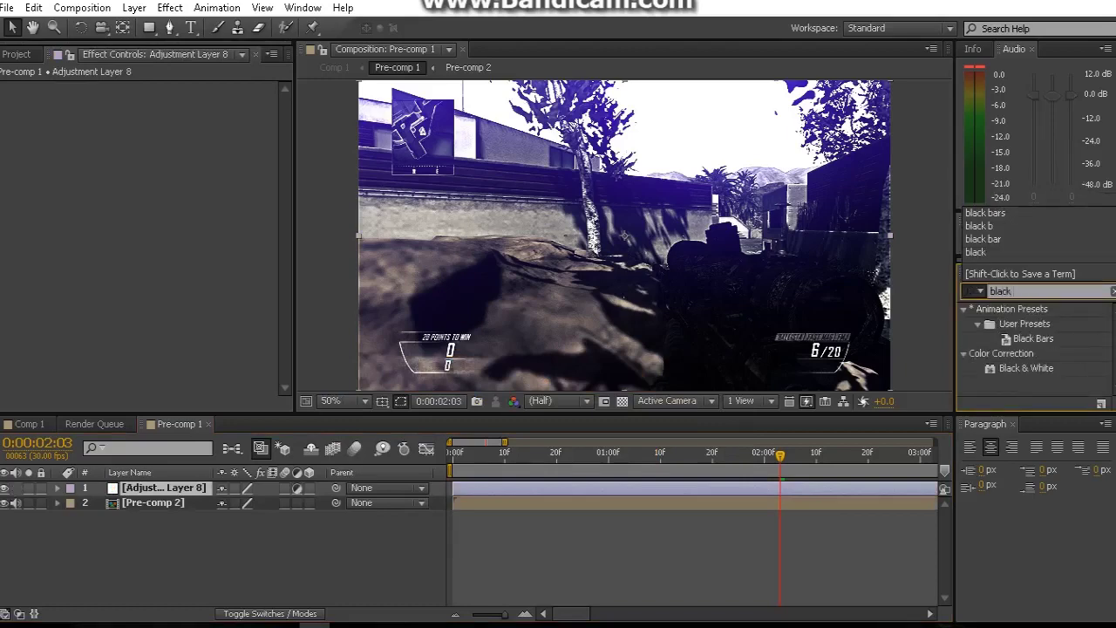
mouse_move(1033, 338)
mouse_down()
mouse_move(994, 347)
mouse_move(767, 487)
mouse_up()
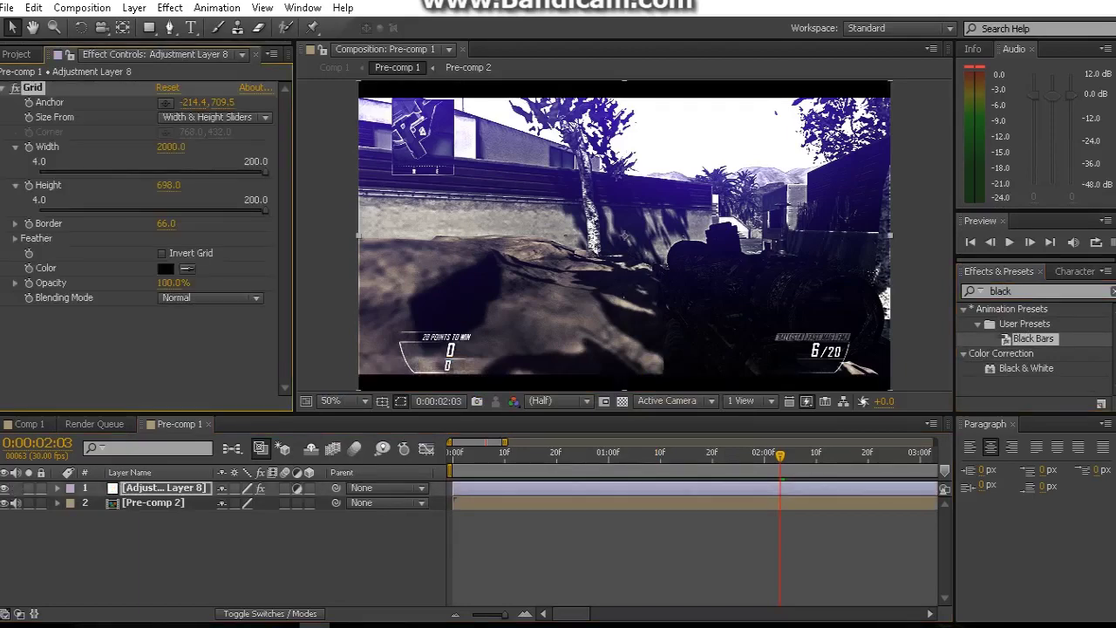
Confirm the Grid bar colour stays black, then select the Pre-comp 2 layer
click(165, 267)
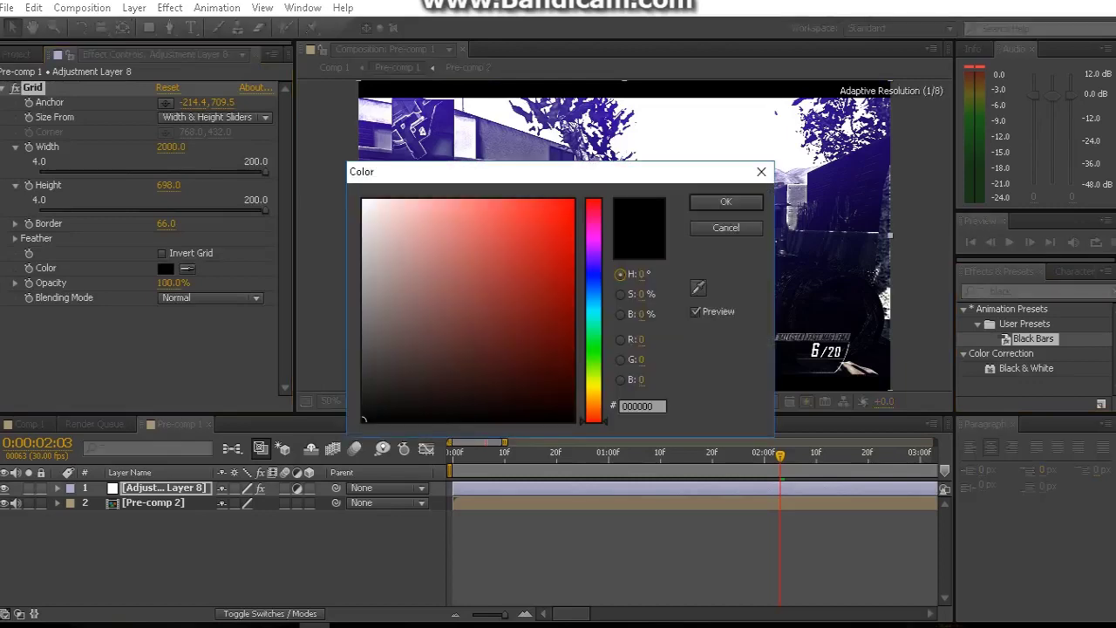
key(Return)
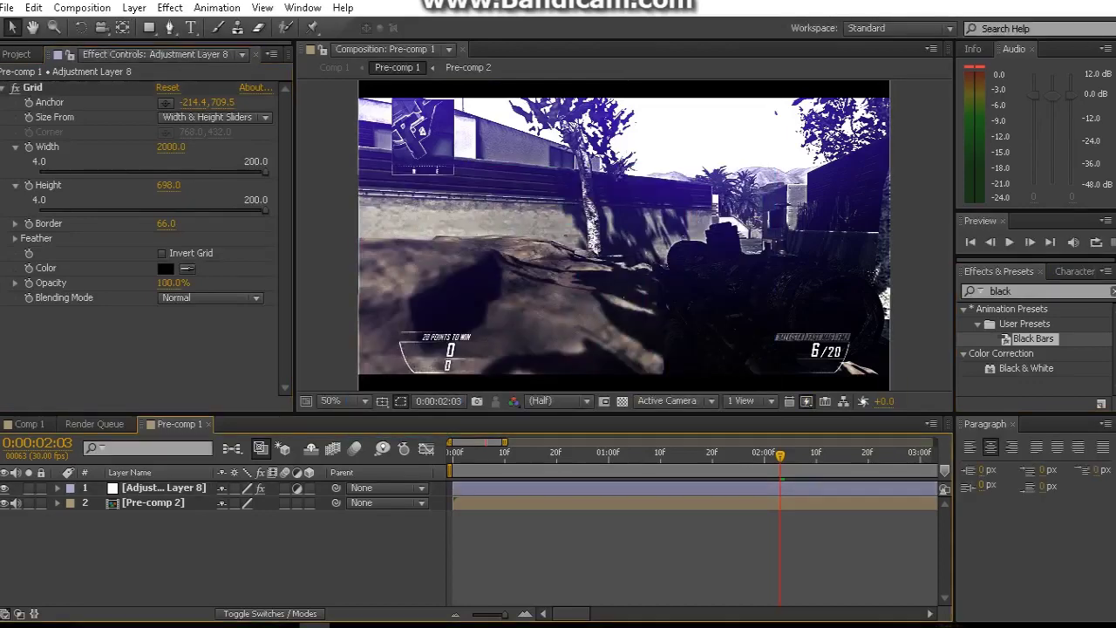
click(153, 502)
click(1002, 291)
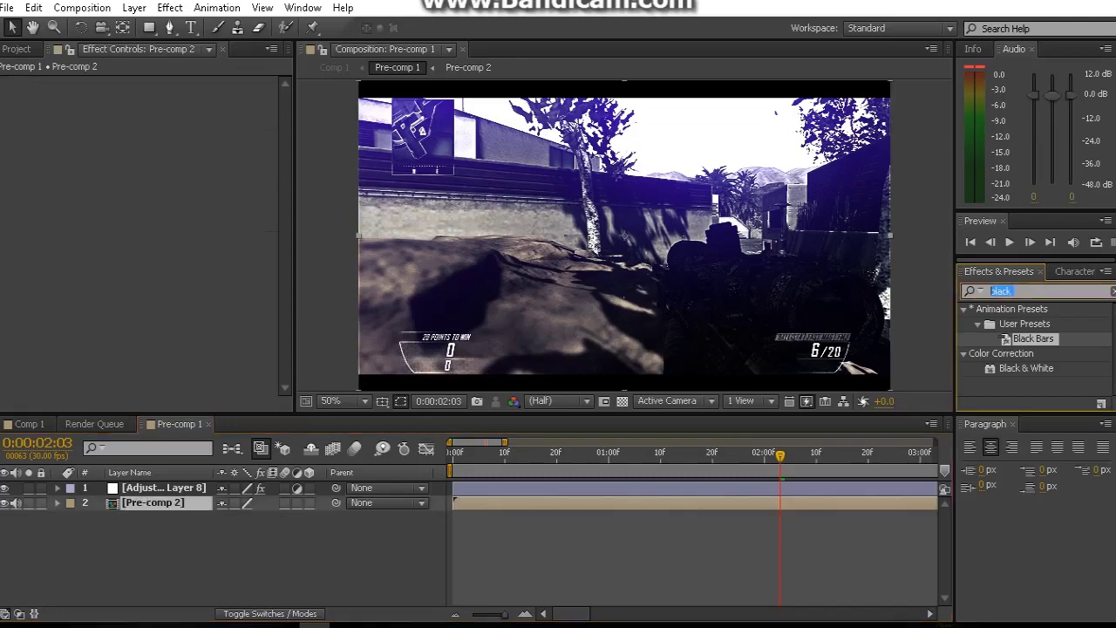
Apply Sapphire S_Shake to Pre-comp 2 and load its Tilt preset
text(shake)
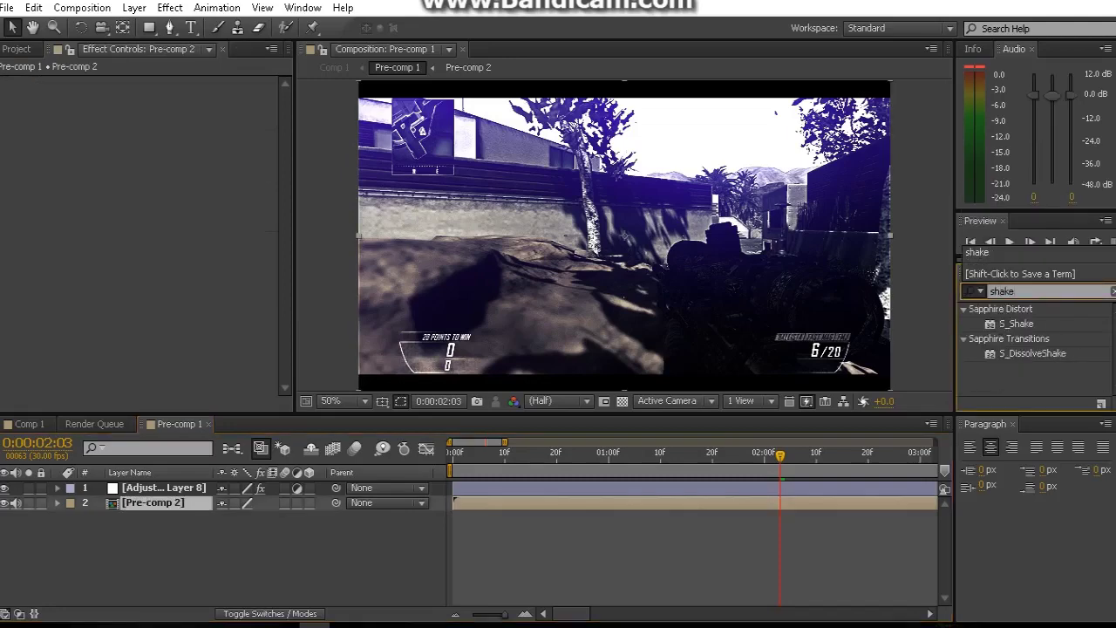
drag(1015, 324, 758, 502)
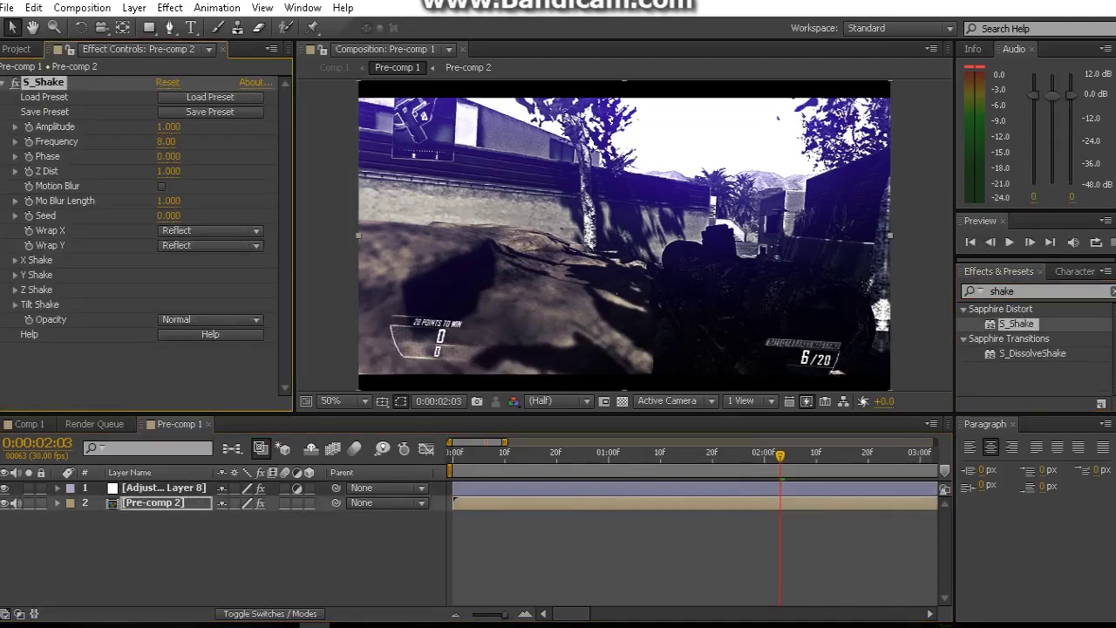
click(209, 97)
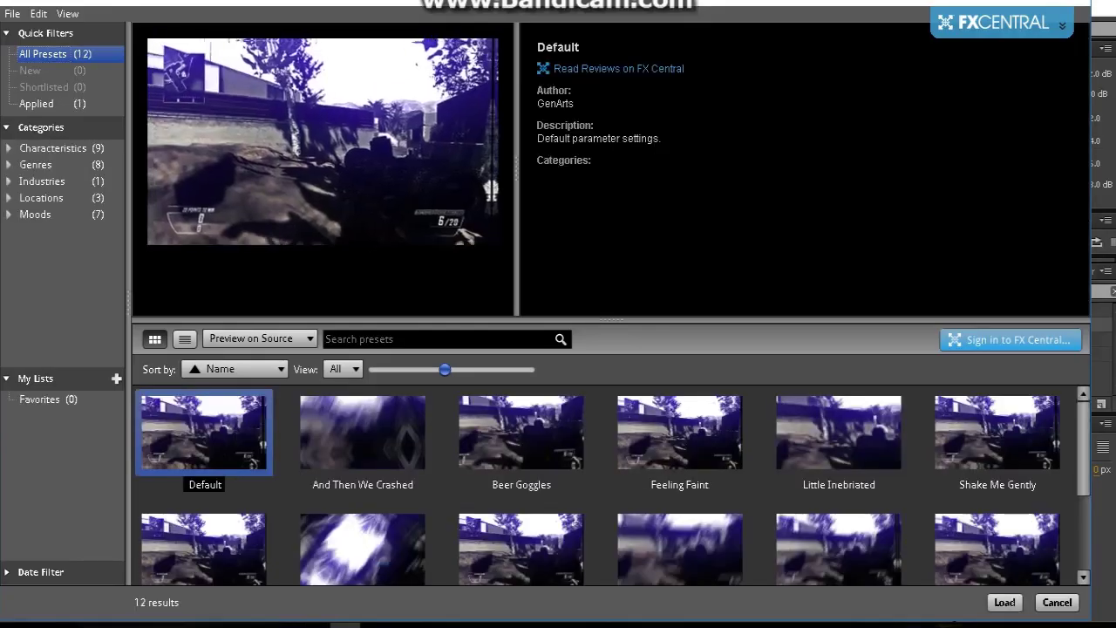
scroll(610, 479, down, 2)
click(521, 409)
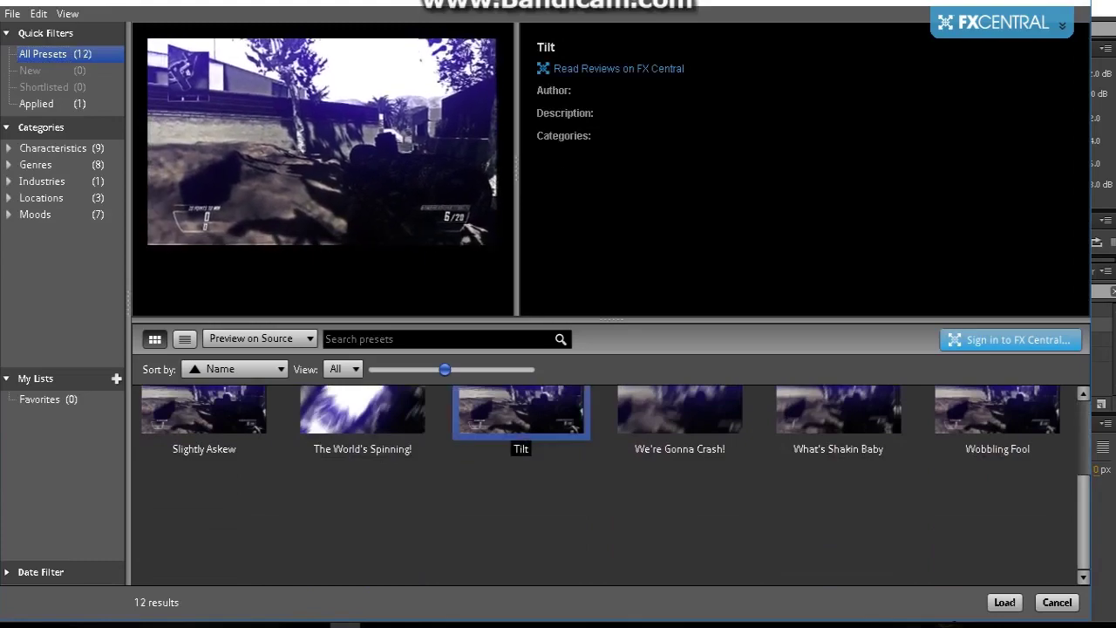
key(Return)
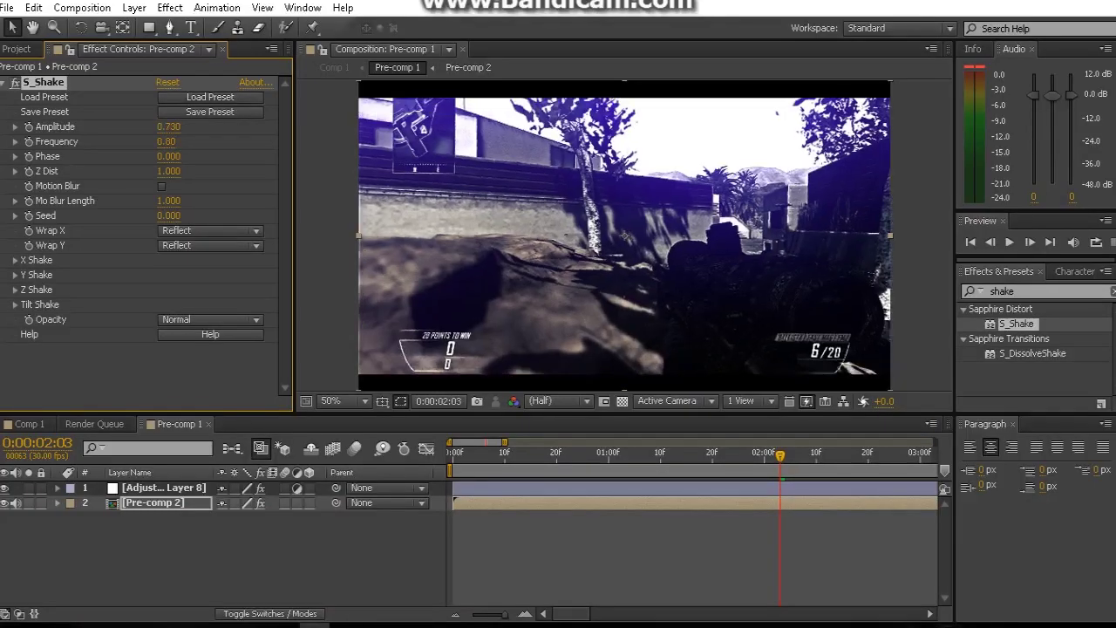
Search effects for 'rsmb' and review S_Shake's X, Y, Z and Tilt Shake settings
click(1037, 291)
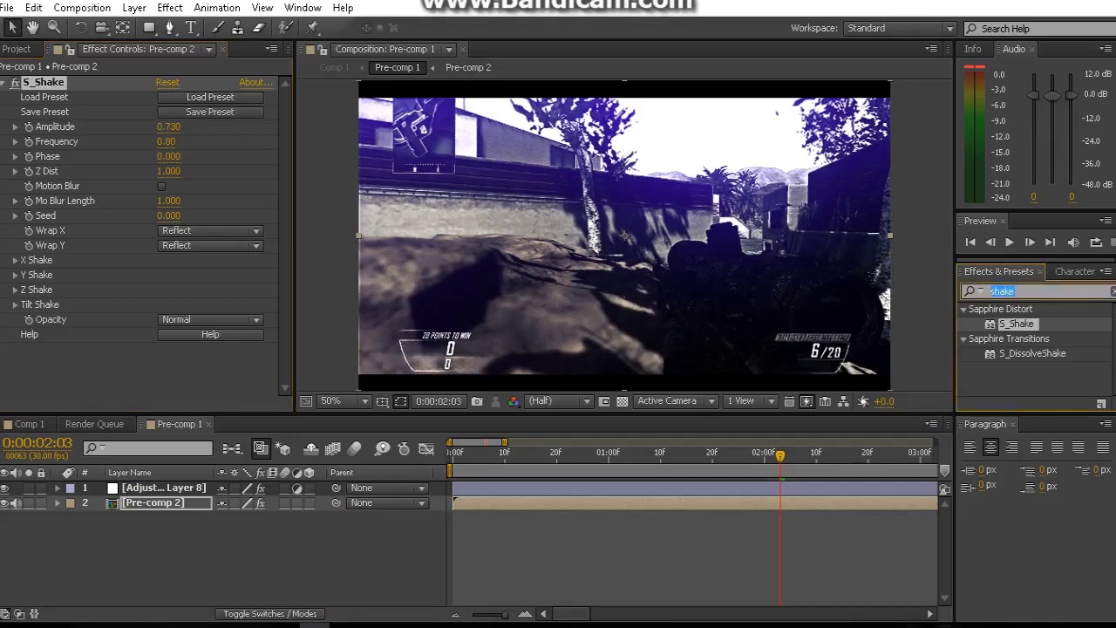
text(rsmb)
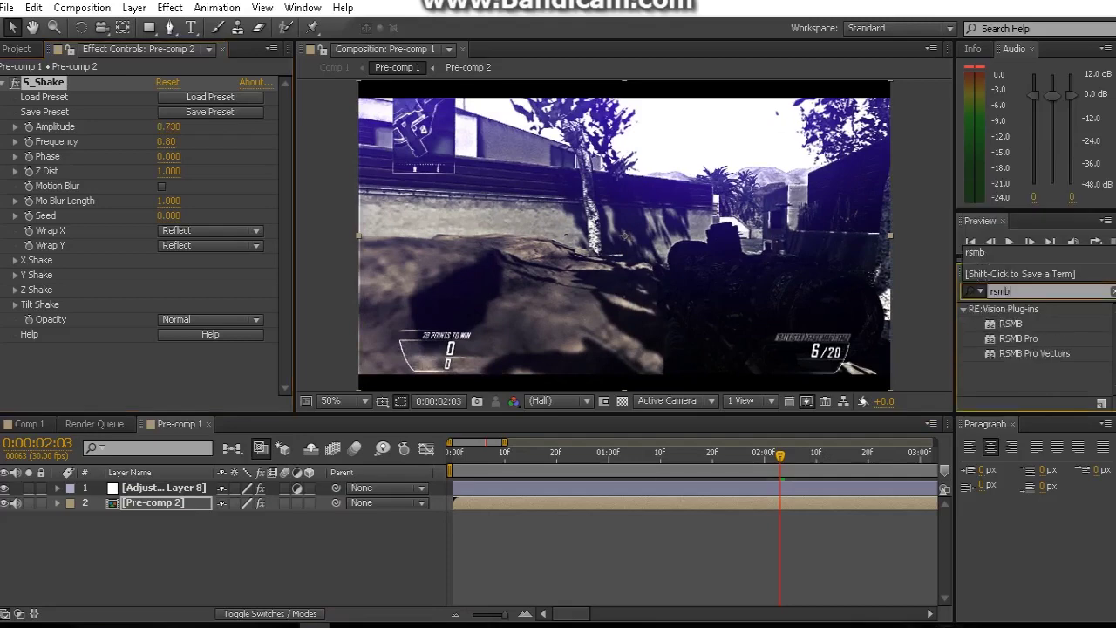
key(Return)
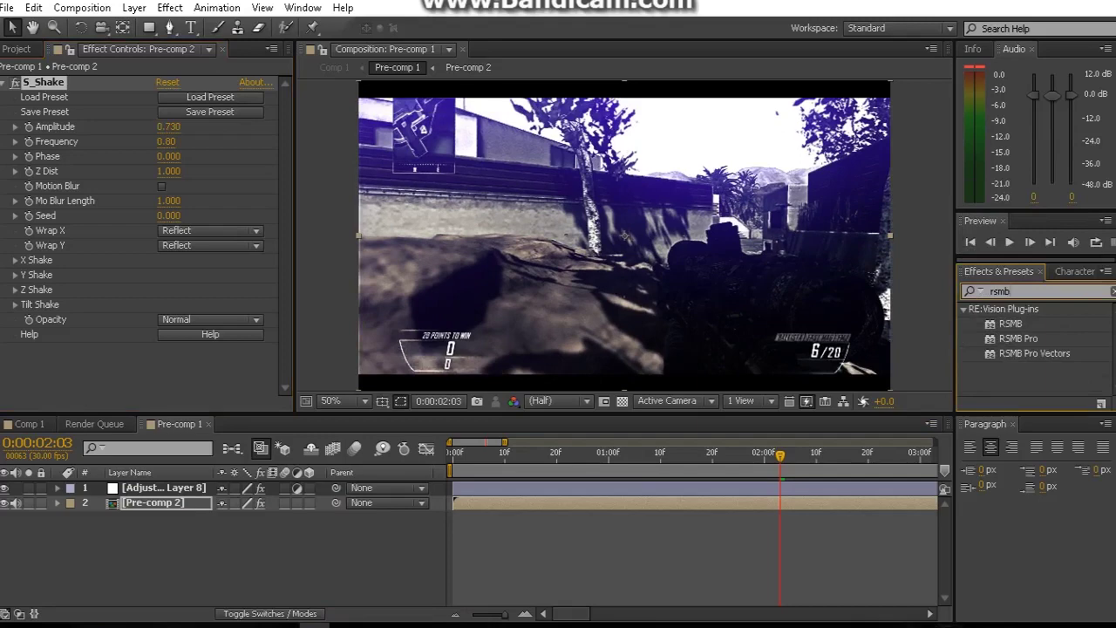
click(14, 260)
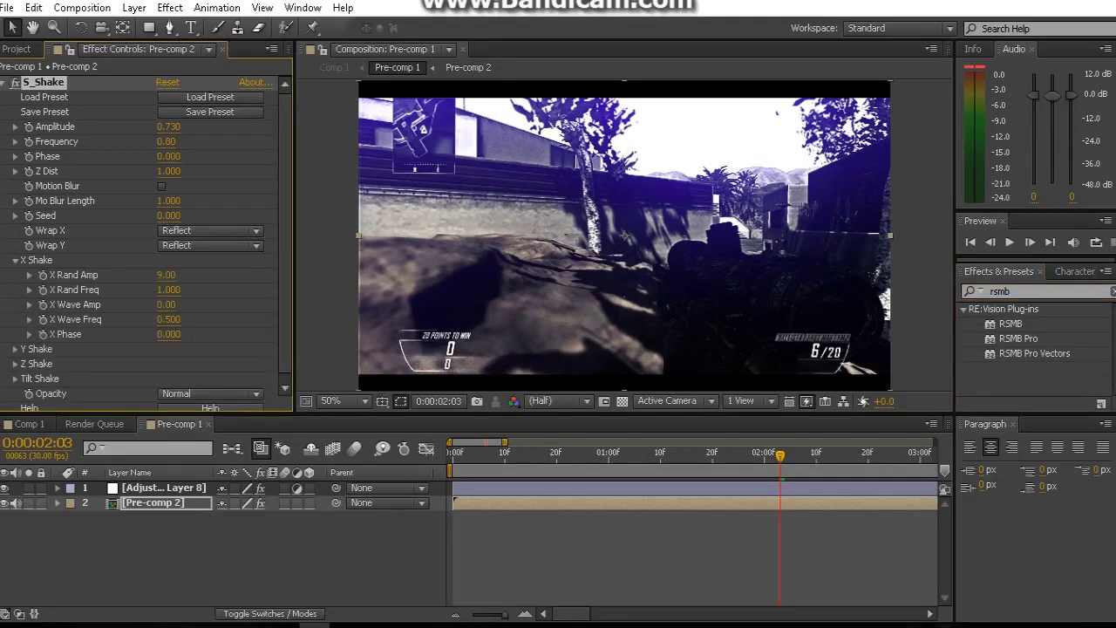
click(14, 260)
click(15, 275)
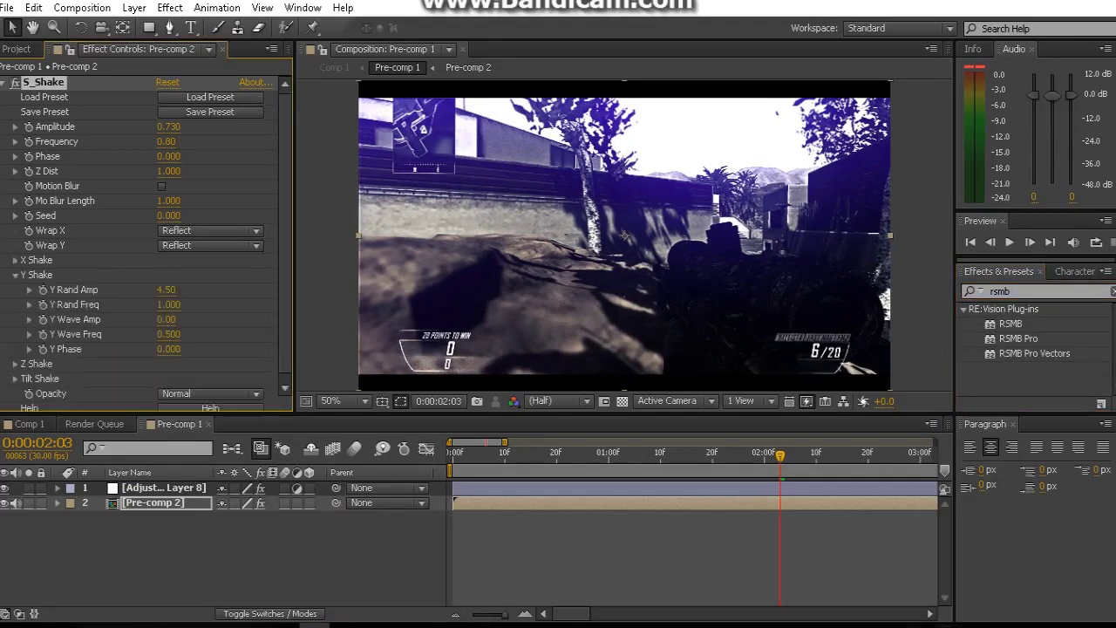
click(15, 275)
click(15, 290)
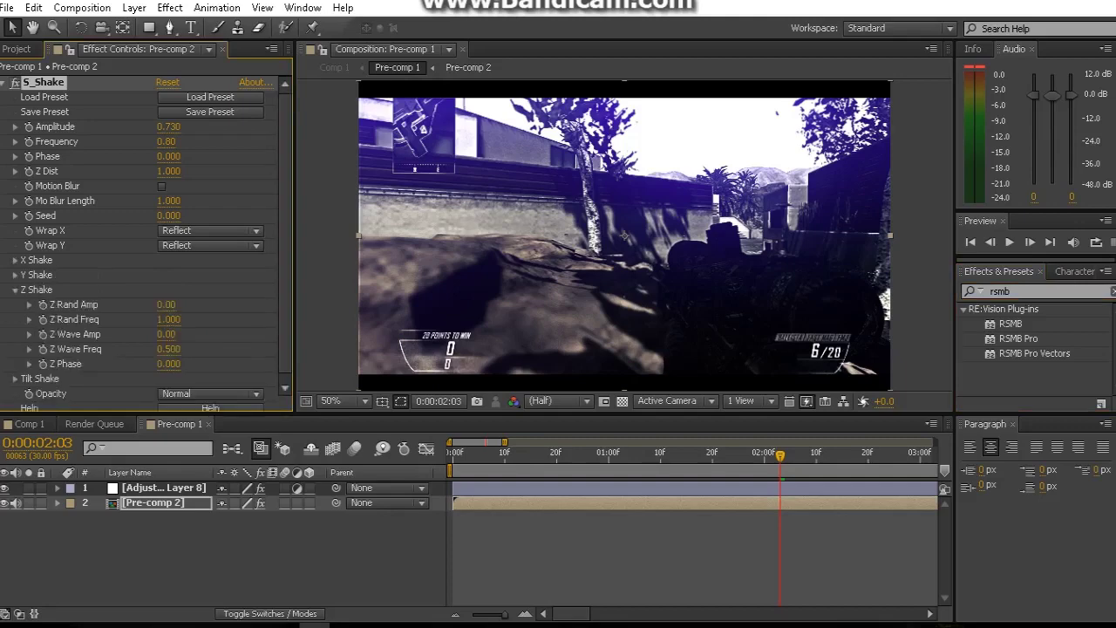
click(15, 289)
click(15, 304)
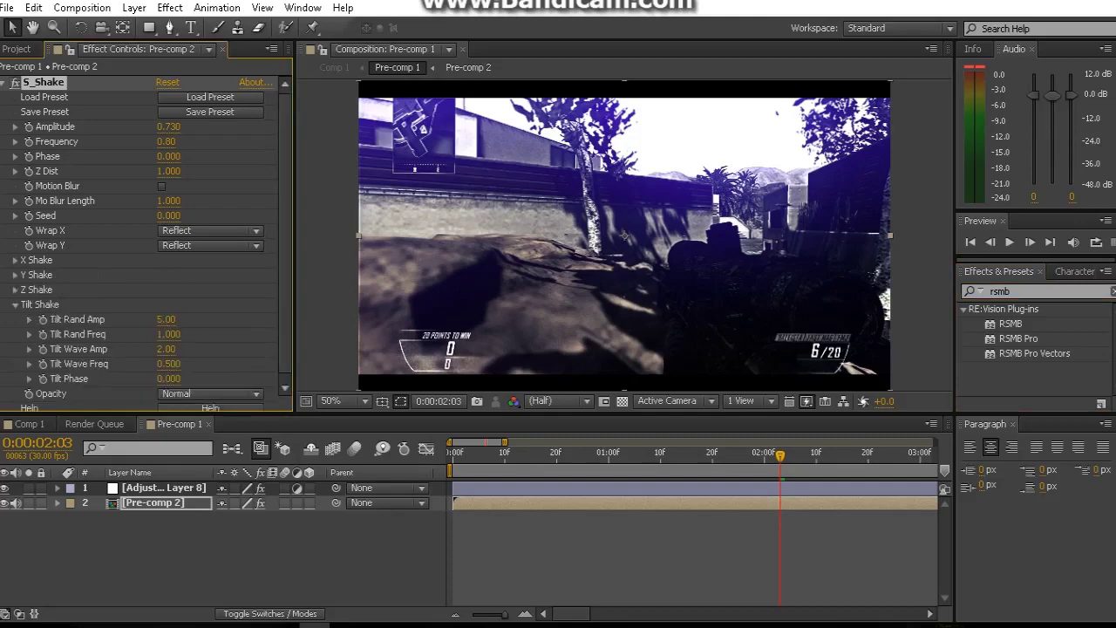
click(153, 503)
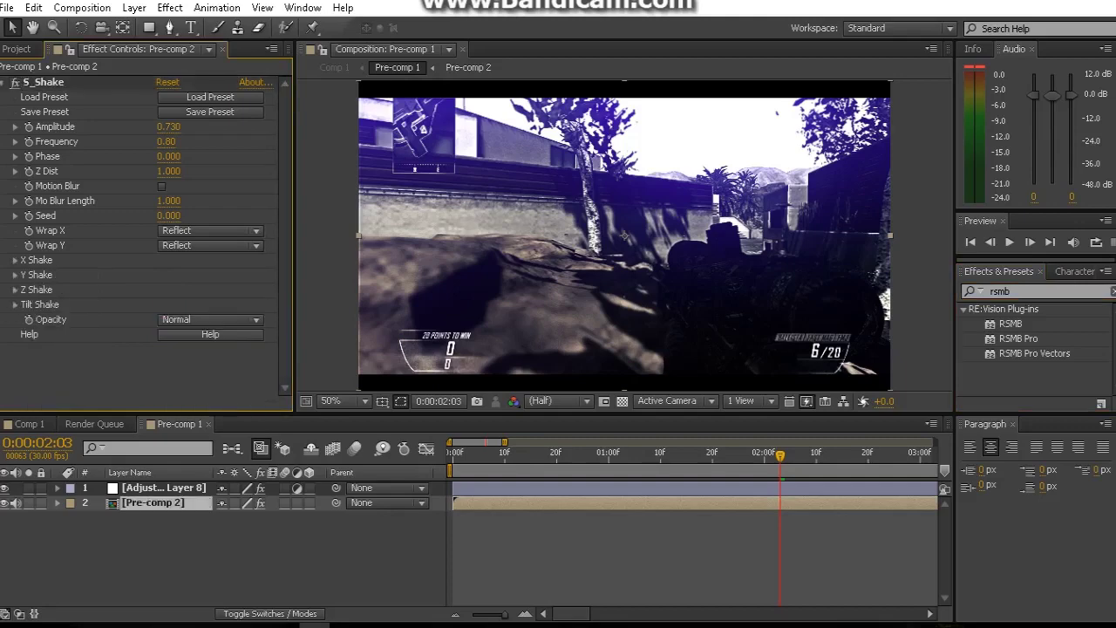
Apply RSMB to Pre-comp 2 with Blur Amount 0.4 and Motion Sensitivity 50
drag(1009, 324, 748, 504)
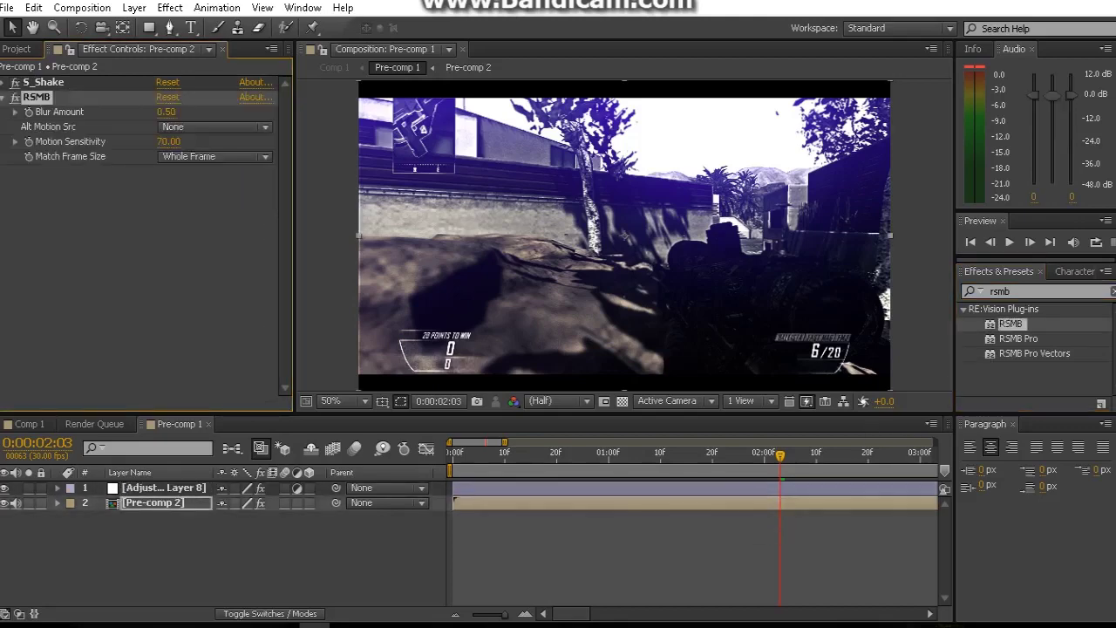
click(165, 111)
text(0.4)
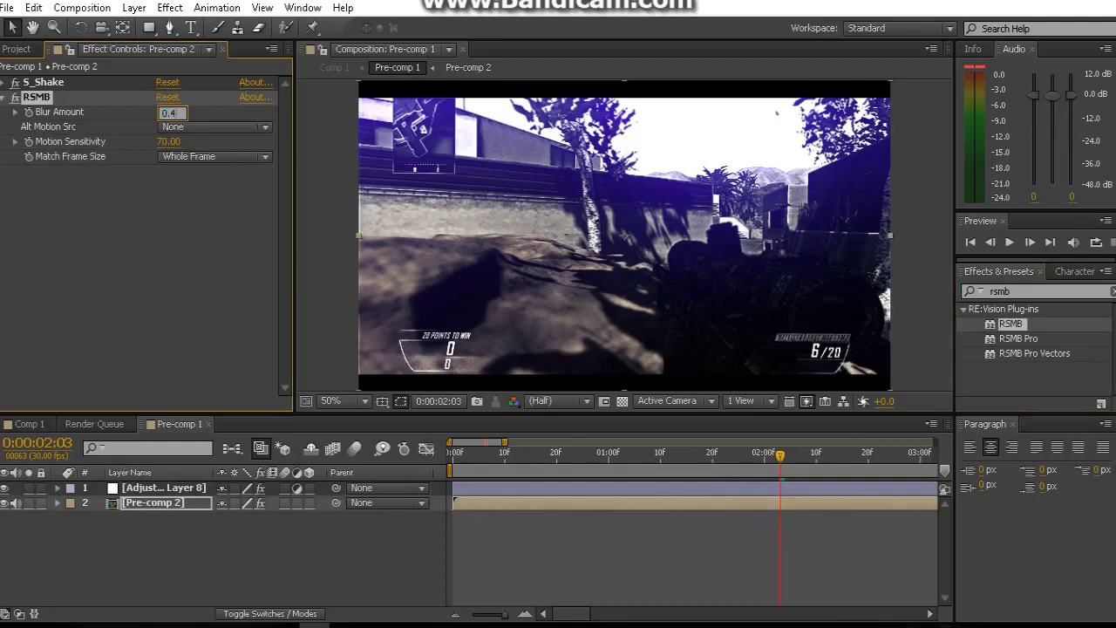
key(Tab)
text(50)
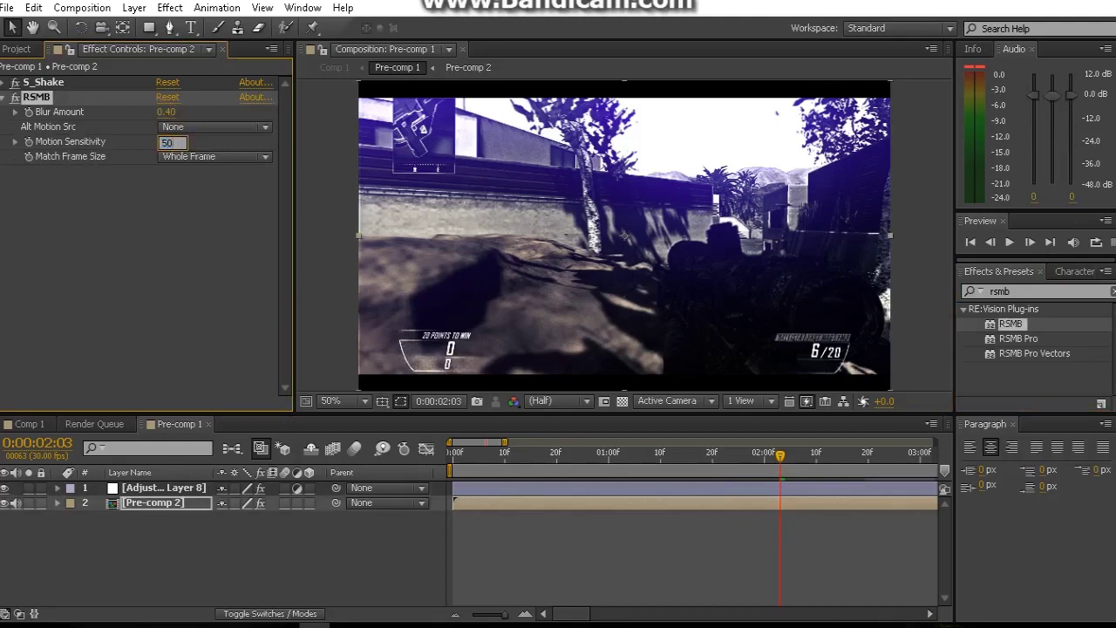
key(Return)
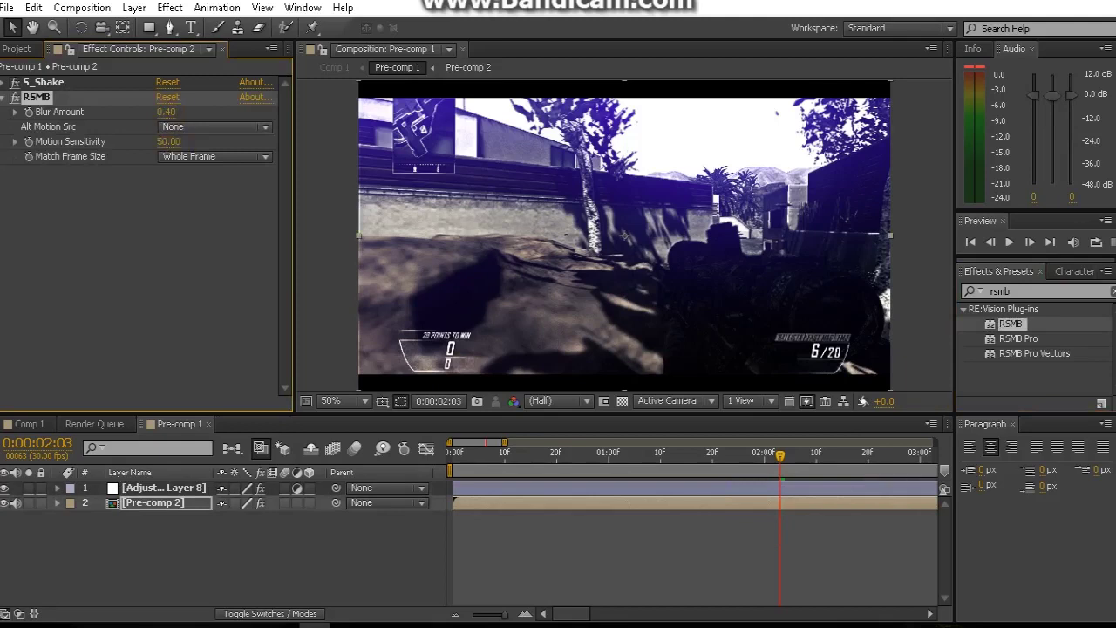
Collapse the RSMB settings and preview the composition from the start
key(ctrl+grave)
key(Home)
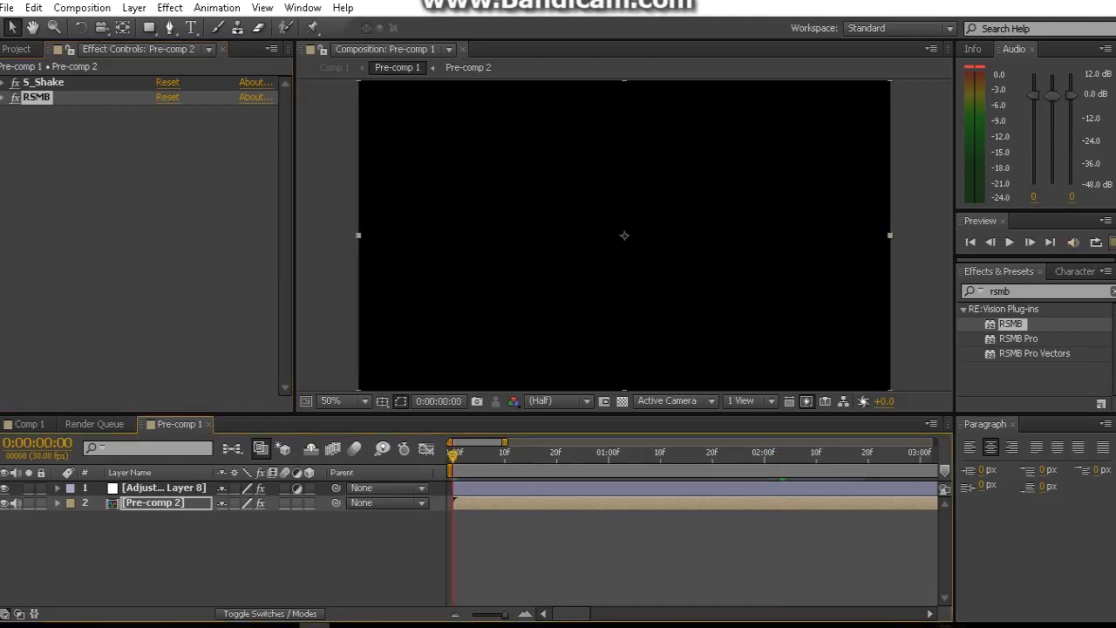
key(KP_0)
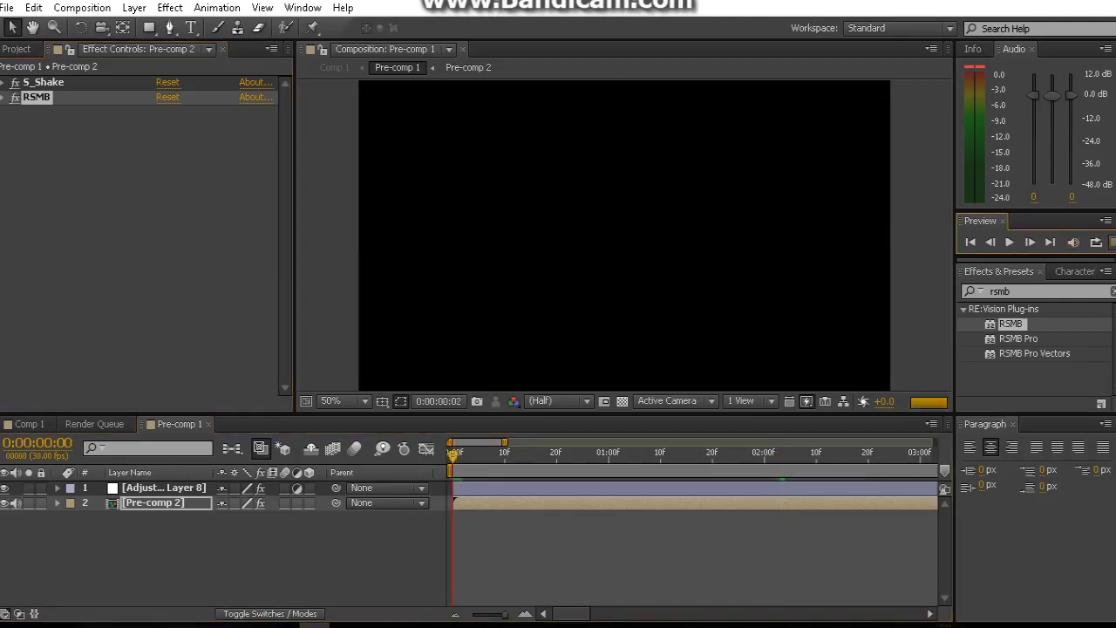